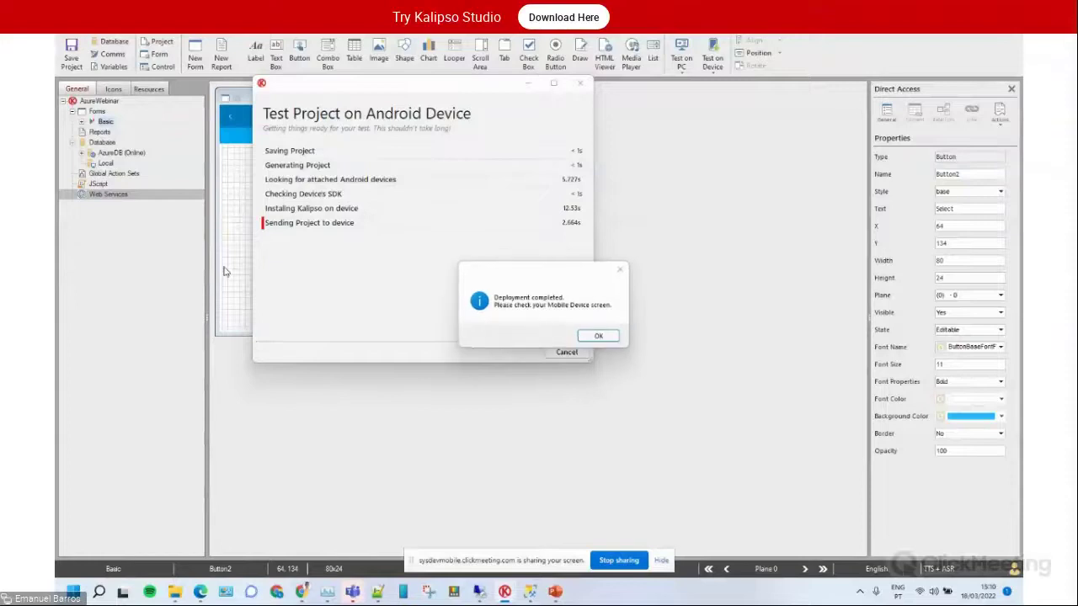
- Acknowledge the completed deployment so the Ping/Select app runs on the mirrored TC20 device
click(592, 337)
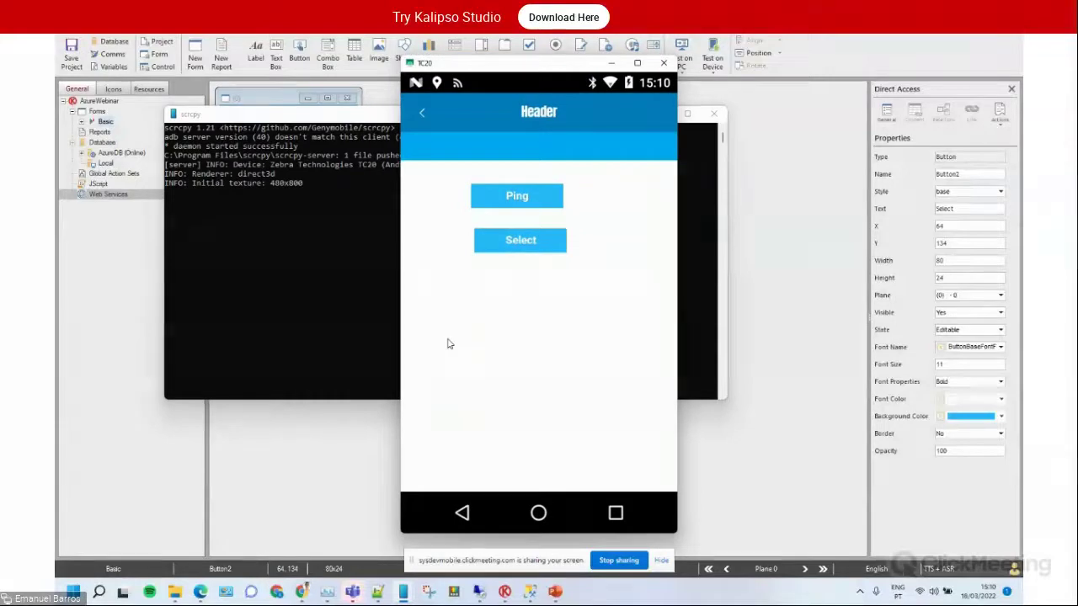
- Test Ping (result 1) and Select (result 9) in the device app, then close the scrcpy mirror
click(535, 206)
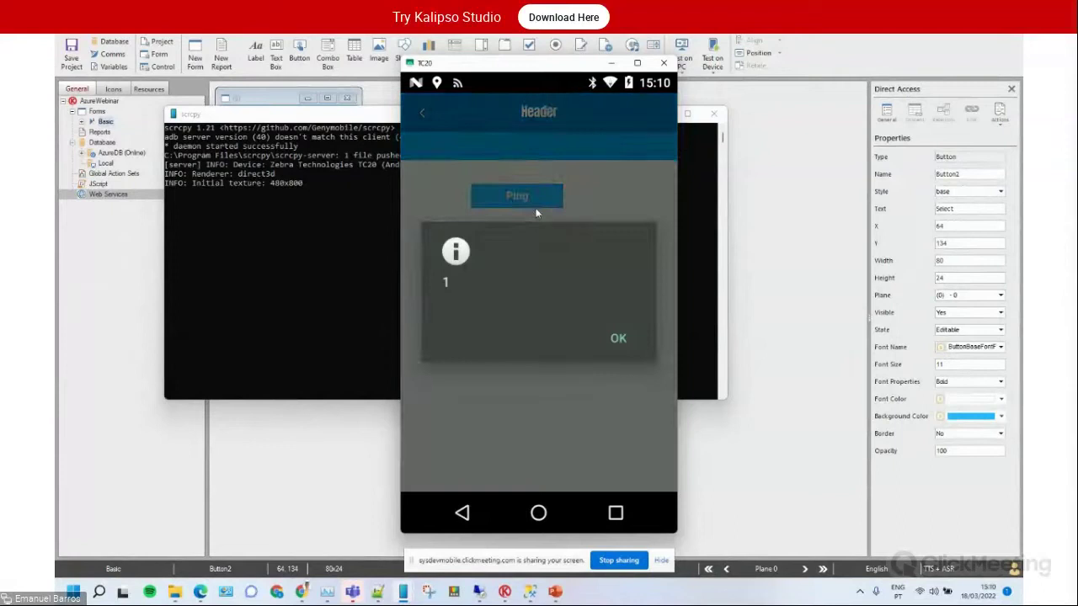
click(536, 213)
click(536, 213)
click(535, 213)
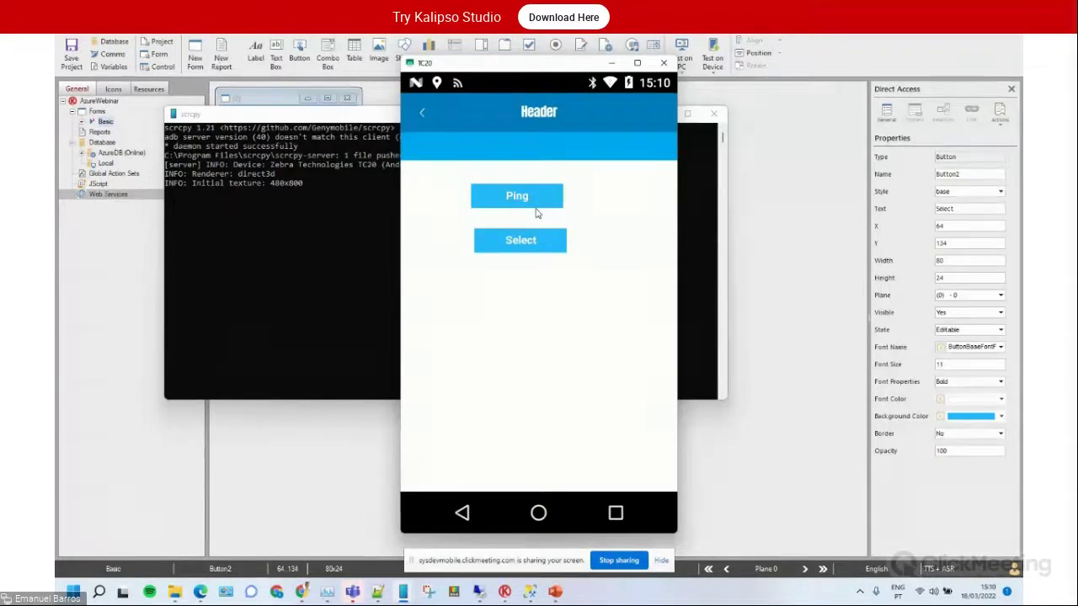
click(664, 63)
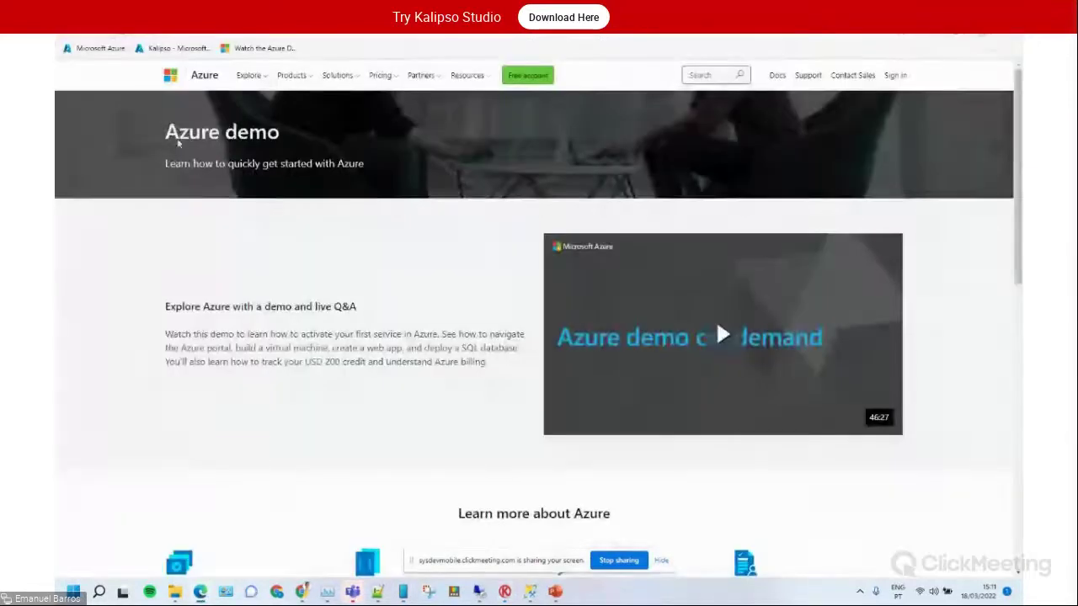
- Bring the browser showing the Azure demo page to the front
click(200, 592)
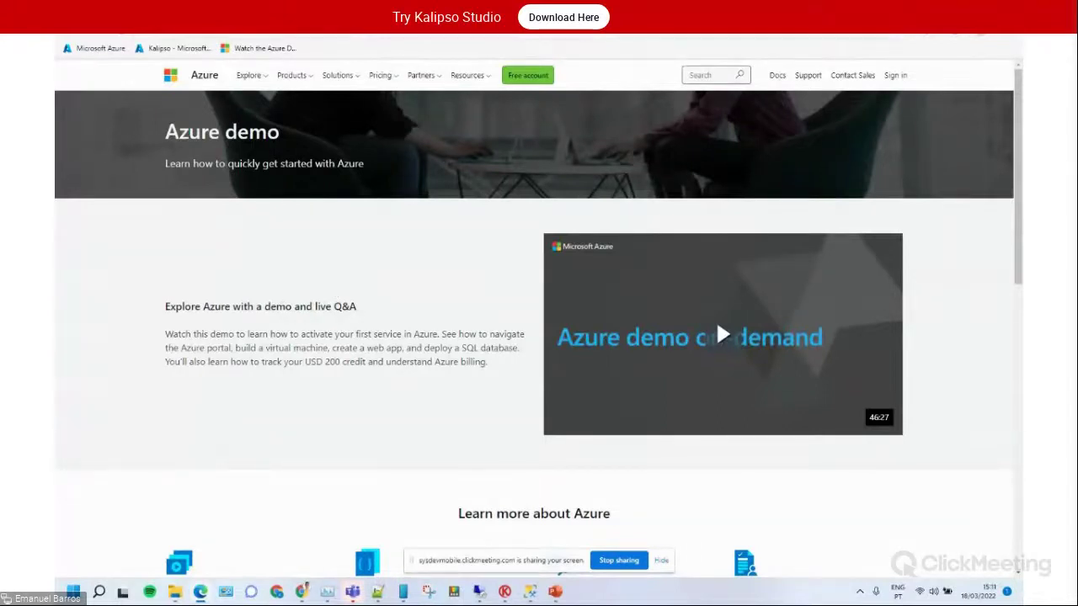
- Return to Edge and switch to the Azure portal's Kalipso dashboard tab
click(325, 34)
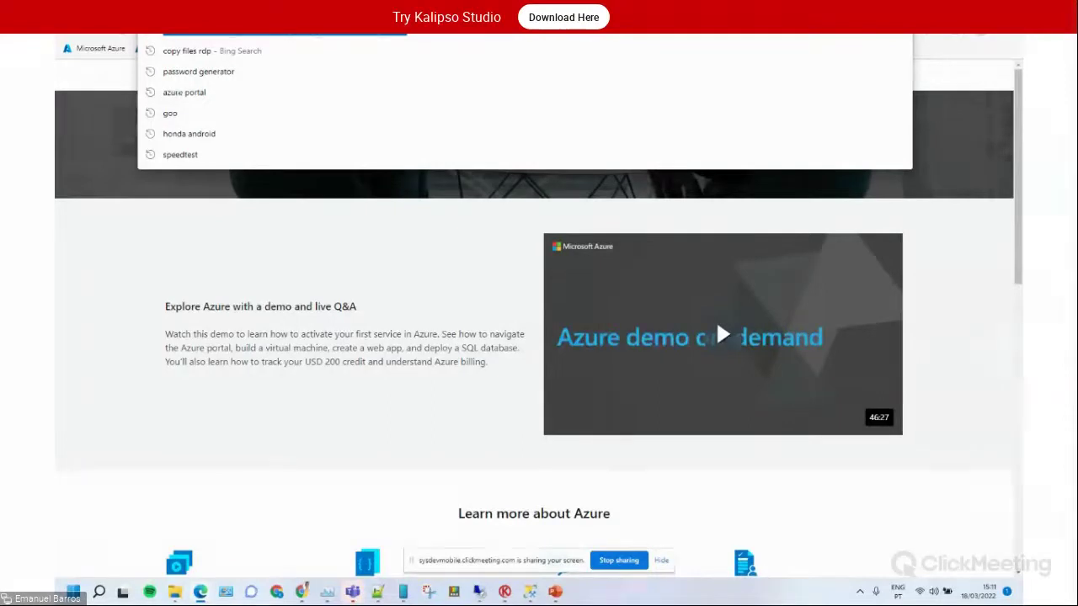
key(alt+Tab)
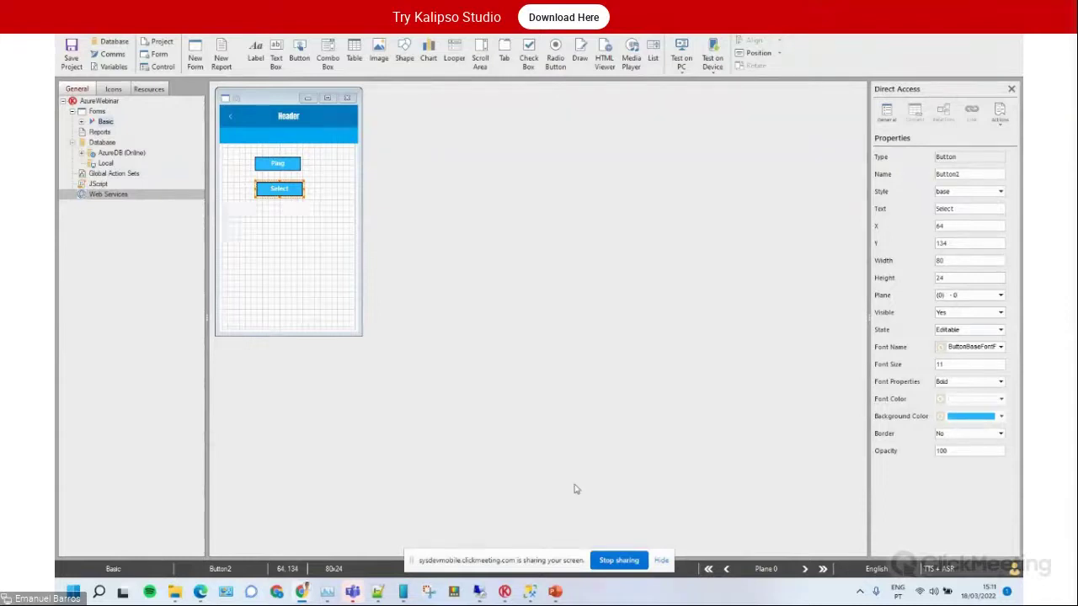
mouse_move(301, 591)
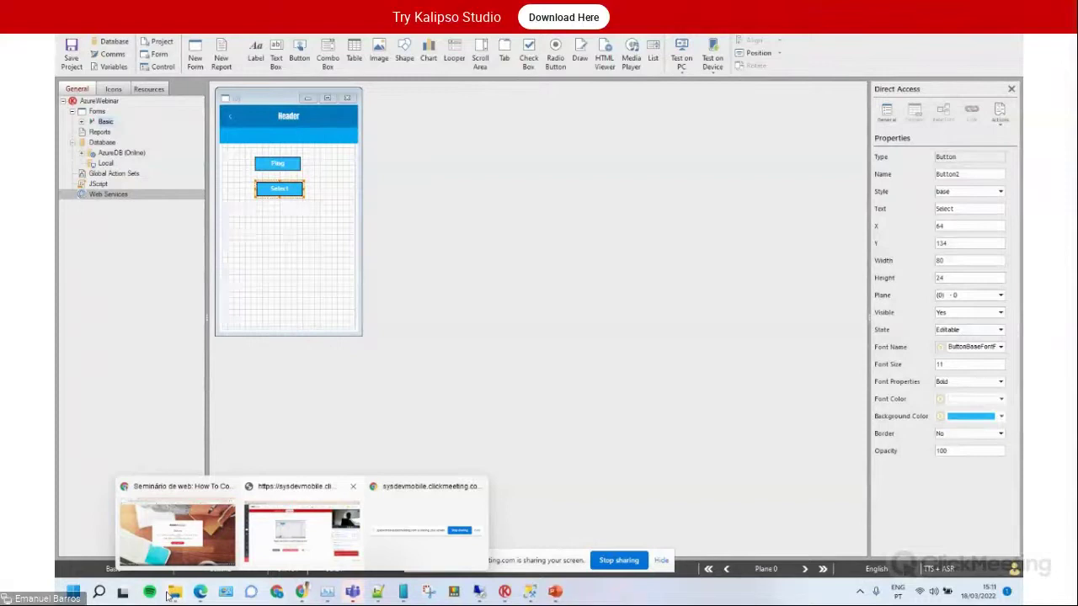
click(201, 591)
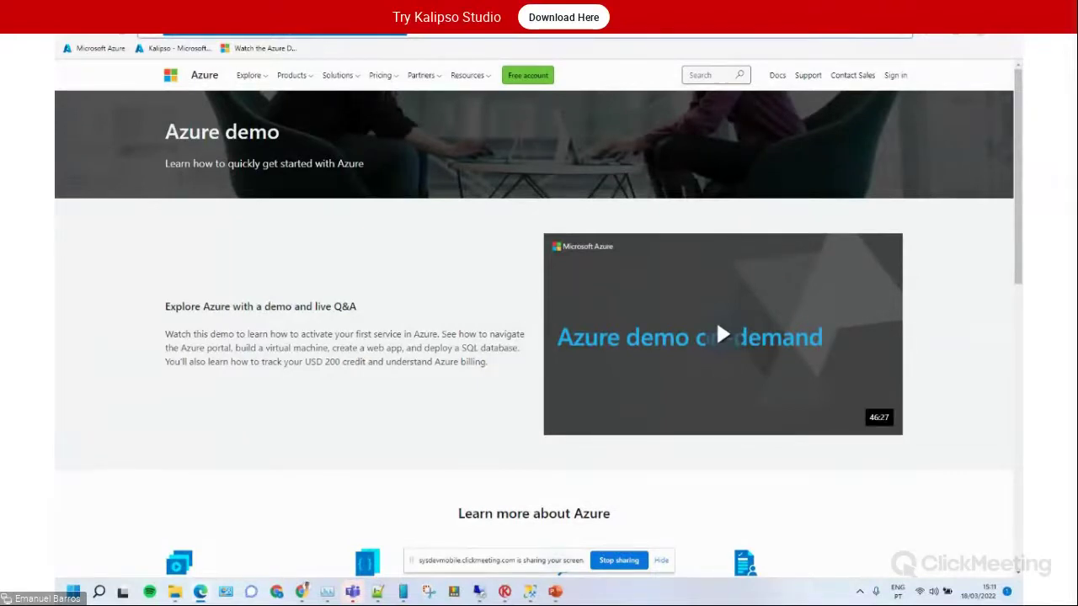
key(ctrl+Tab)
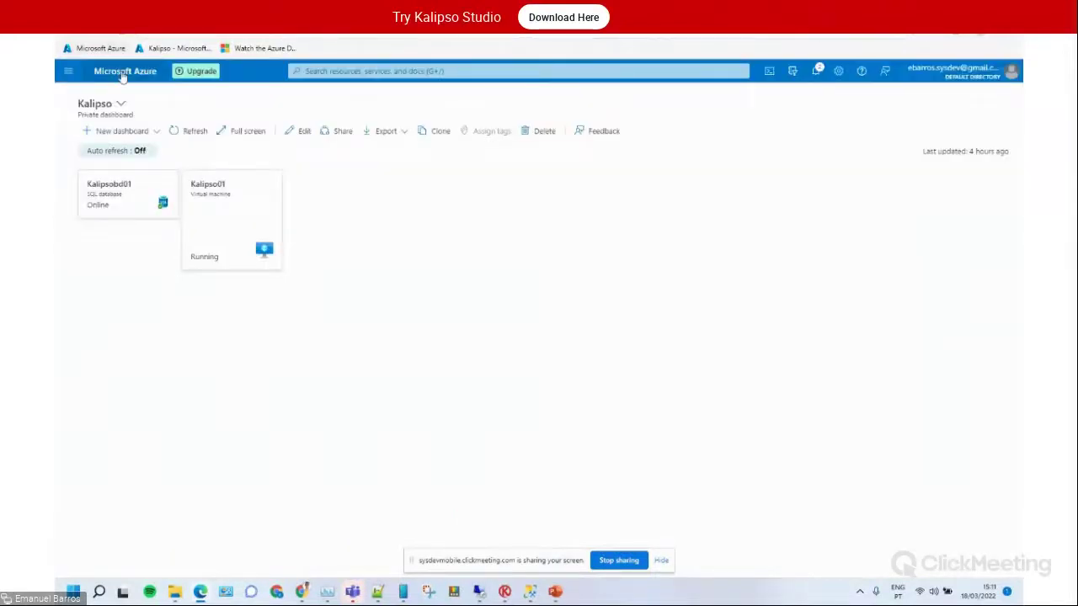
- Open Kalipso01 from Azure home, select its public IP 40.88.6.228, and go to its remote desktop
click(128, 72)
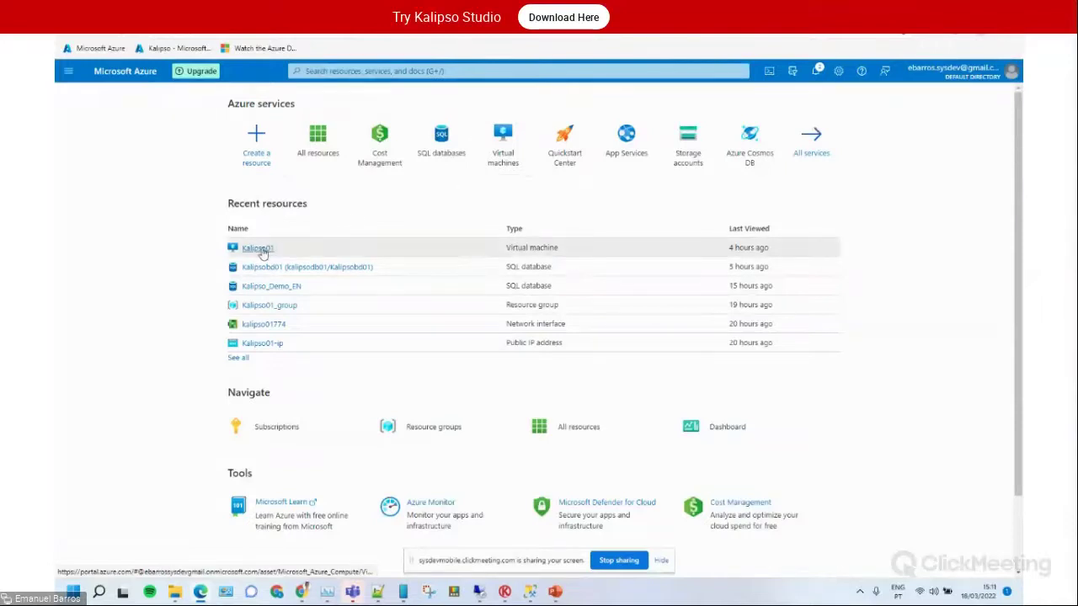
click(257, 249)
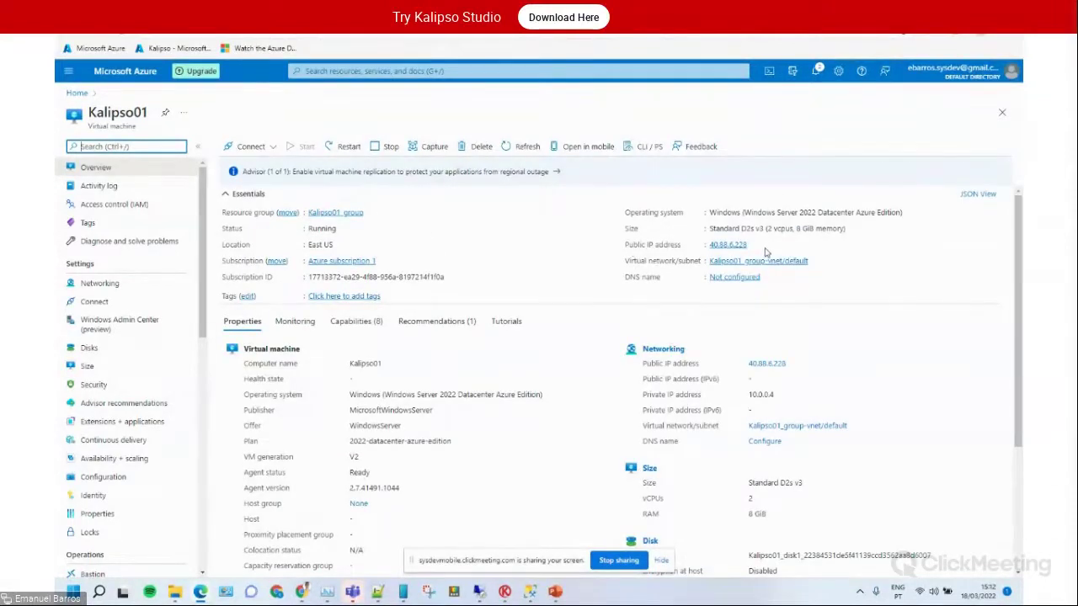
double_click(721, 244)
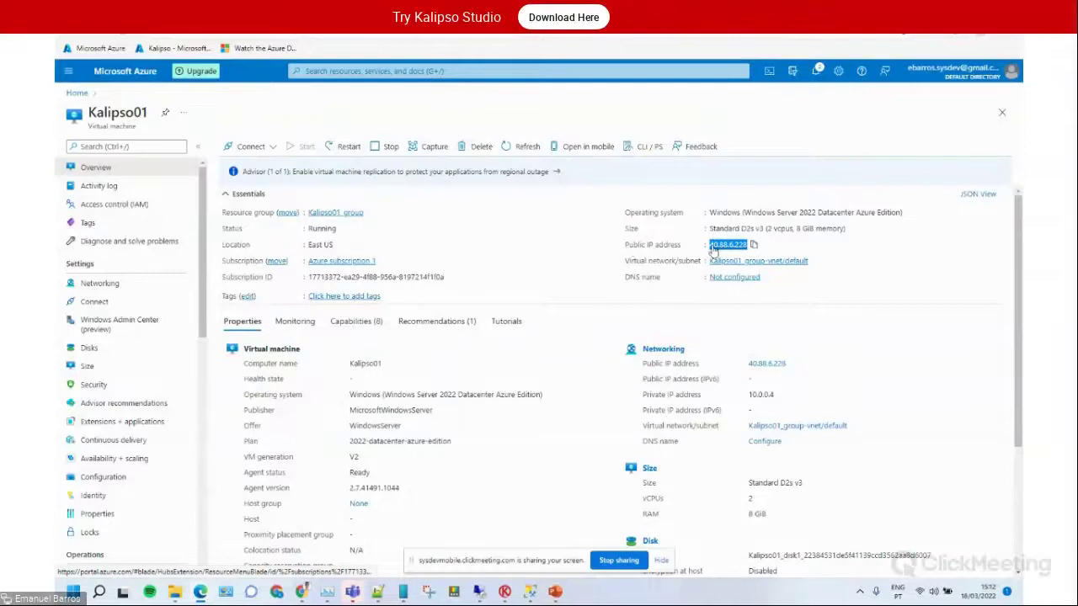
click(482, 592)
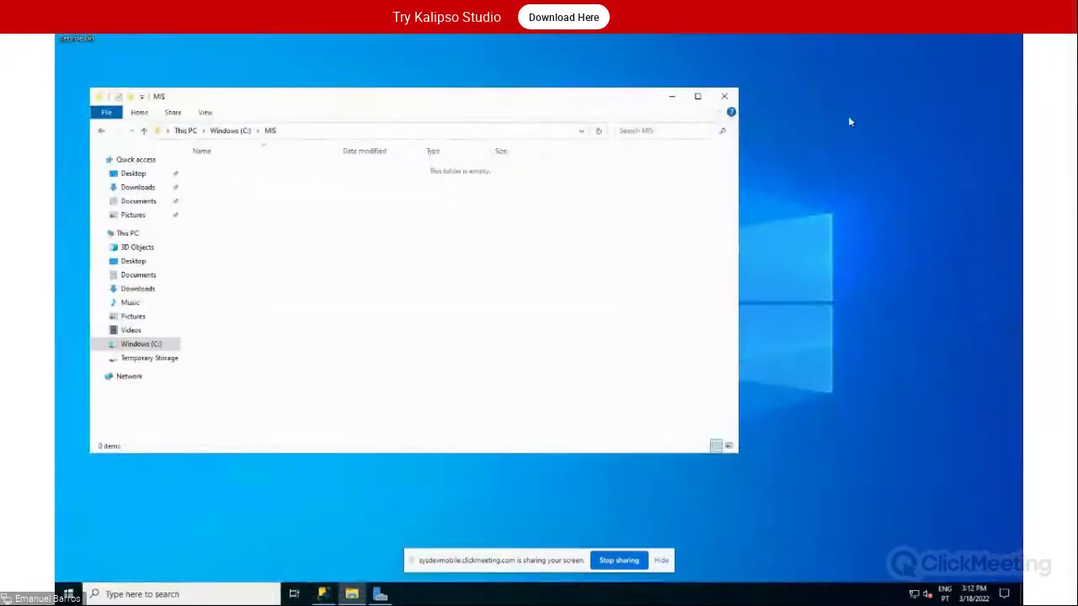
- Copy MISCommunicator.zip from Downloads into the C:\MIS folder
click(724, 96)
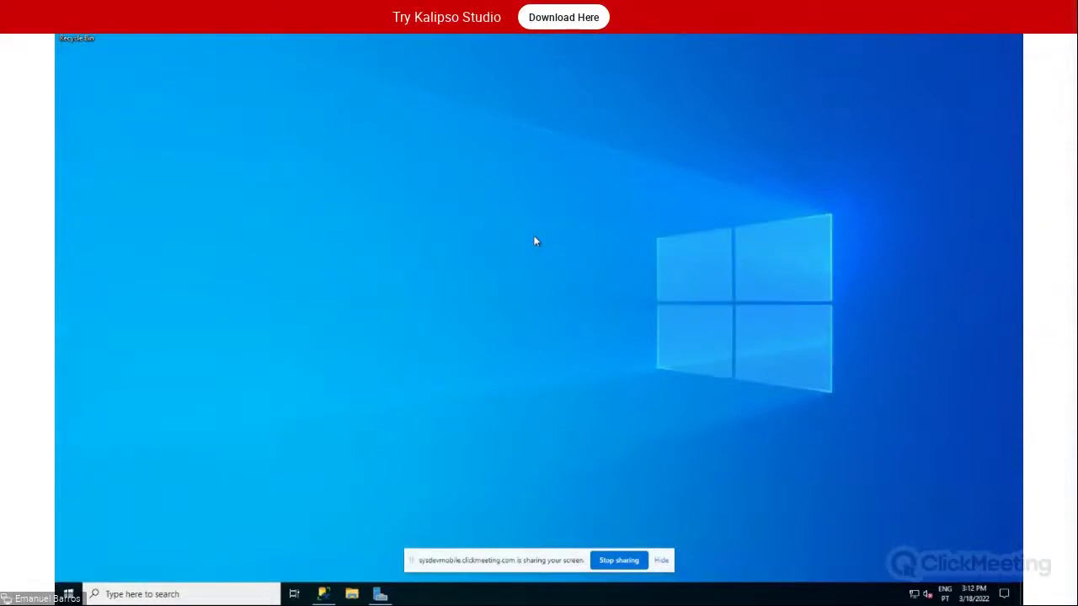
click(351, 593)
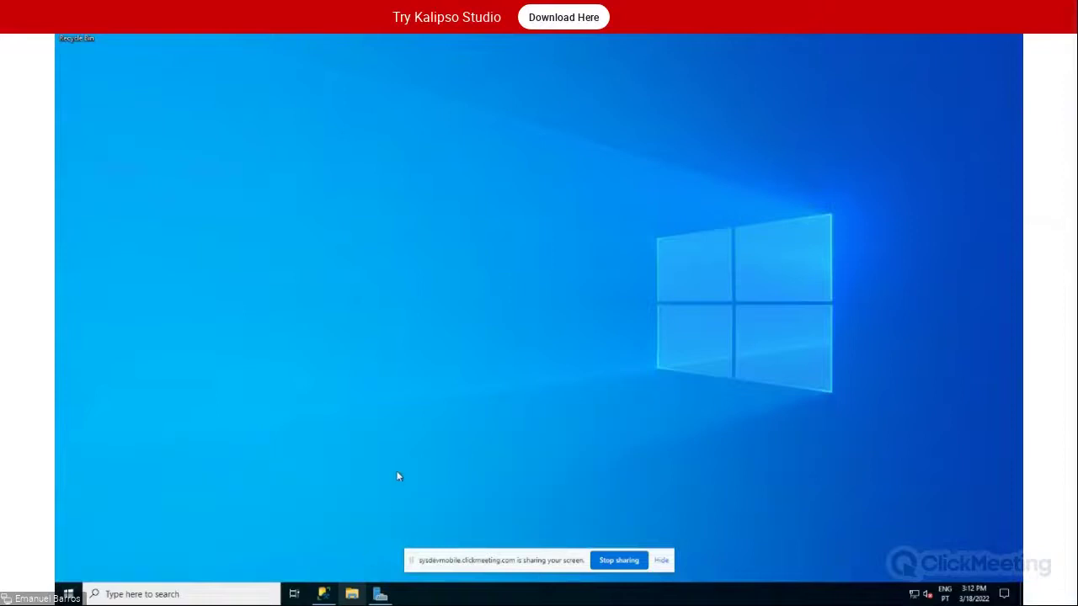
click(139, 187)
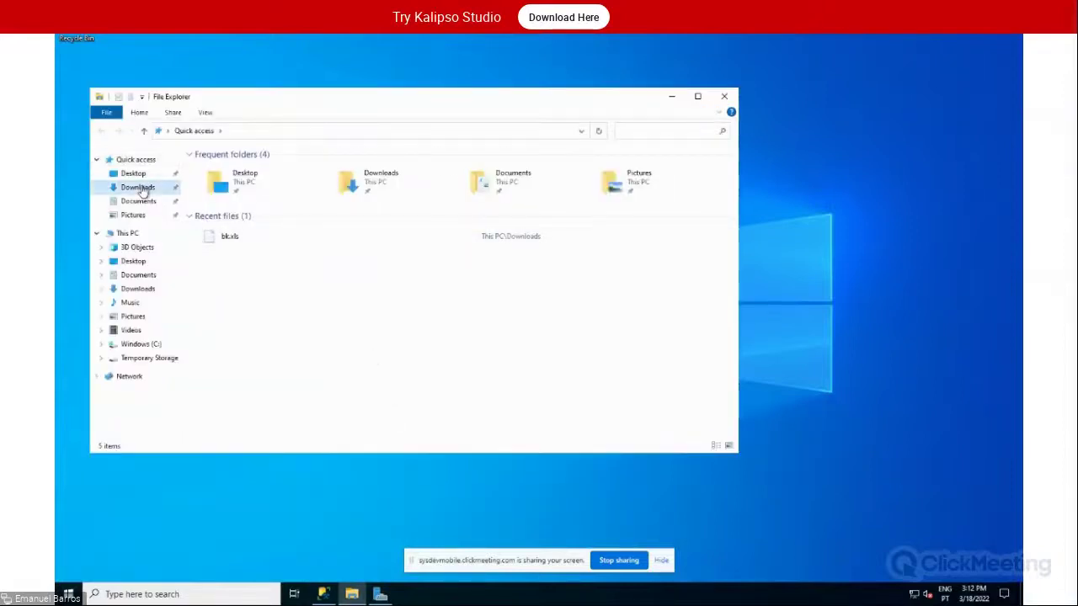
click(233, 185)
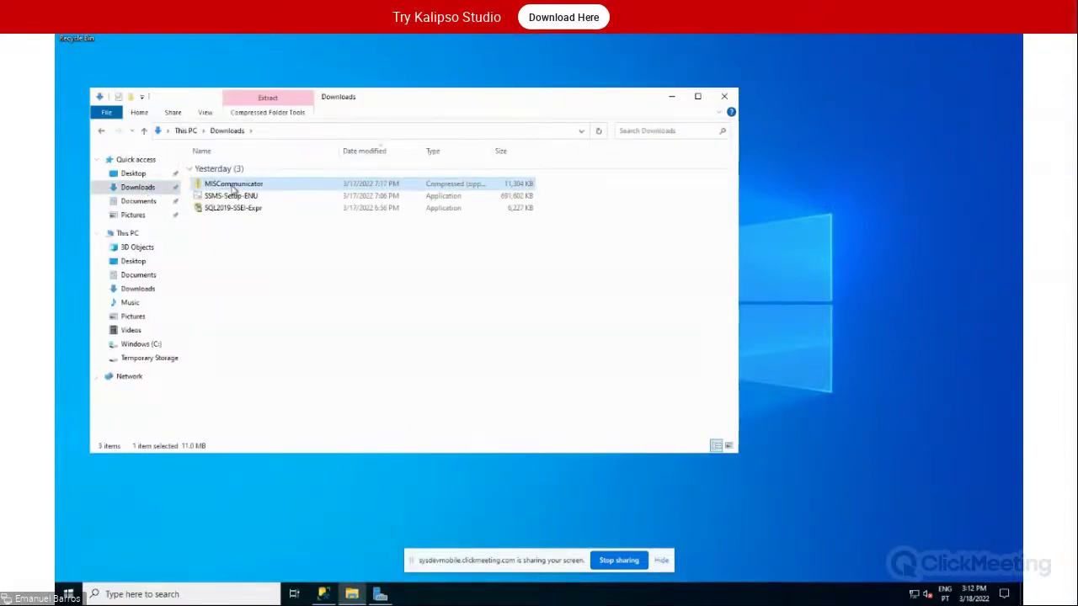
click(141, 344)
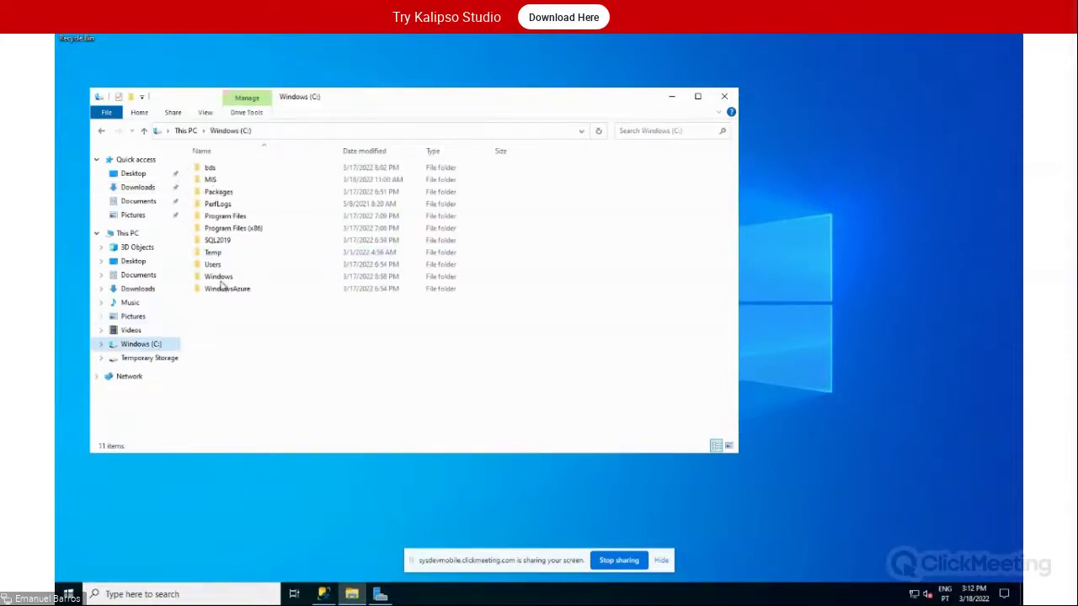
double_click(210, 180)
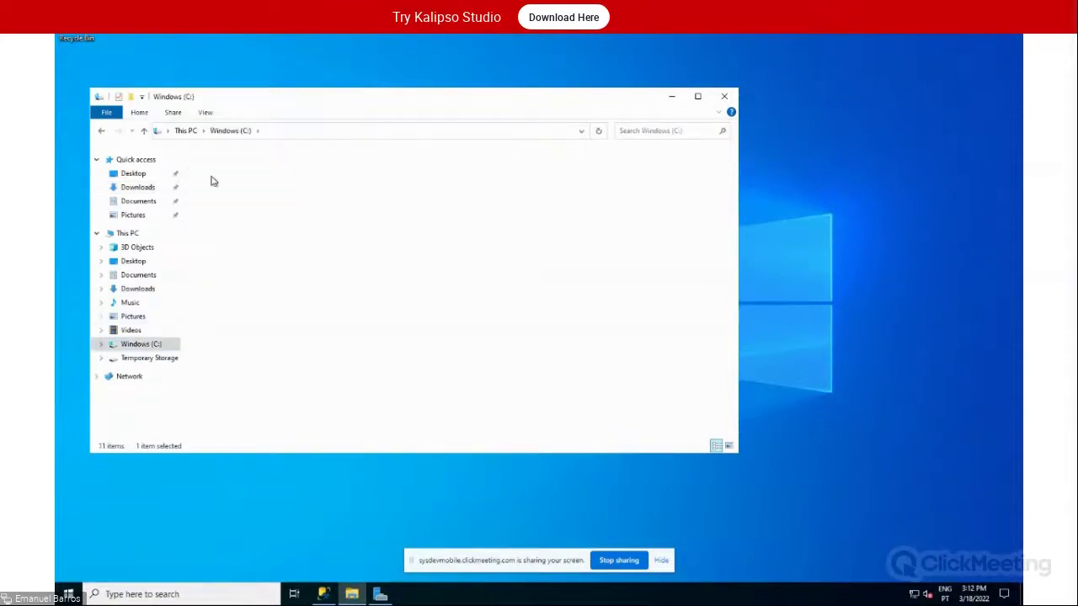
right_click(282, 273)
click(308, 347)
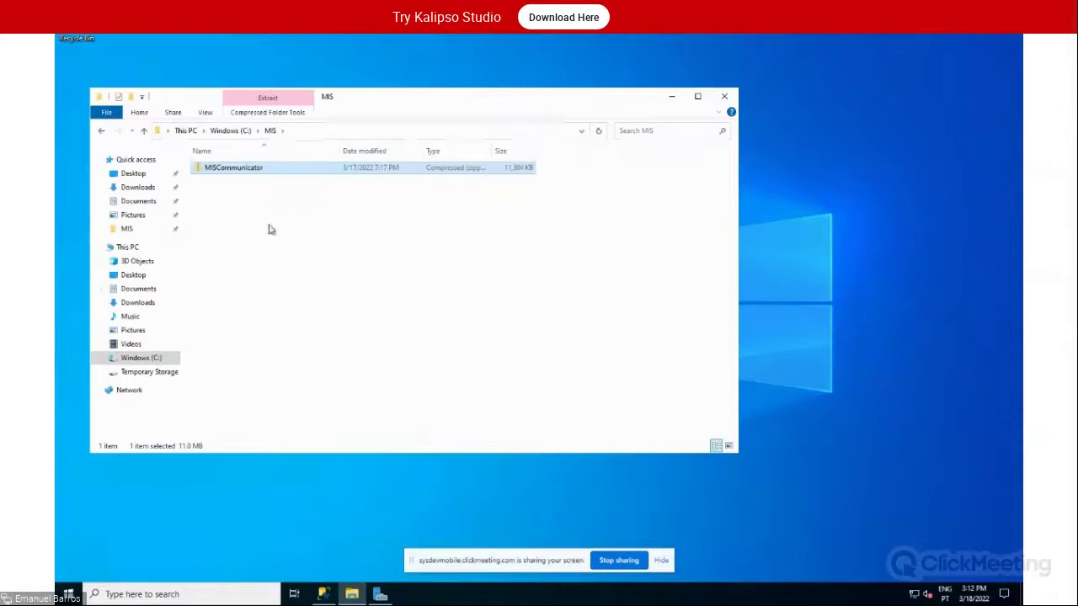
- Extract all contents of MISCommunicator.zip inside C:\MIS
right_click(240, 169)
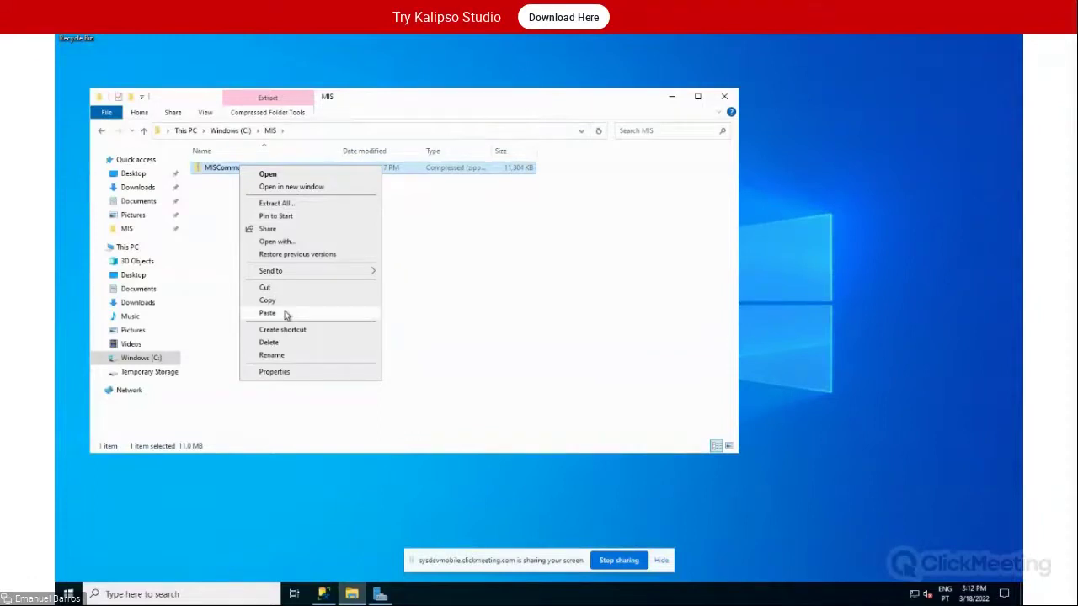
click(282, 204)
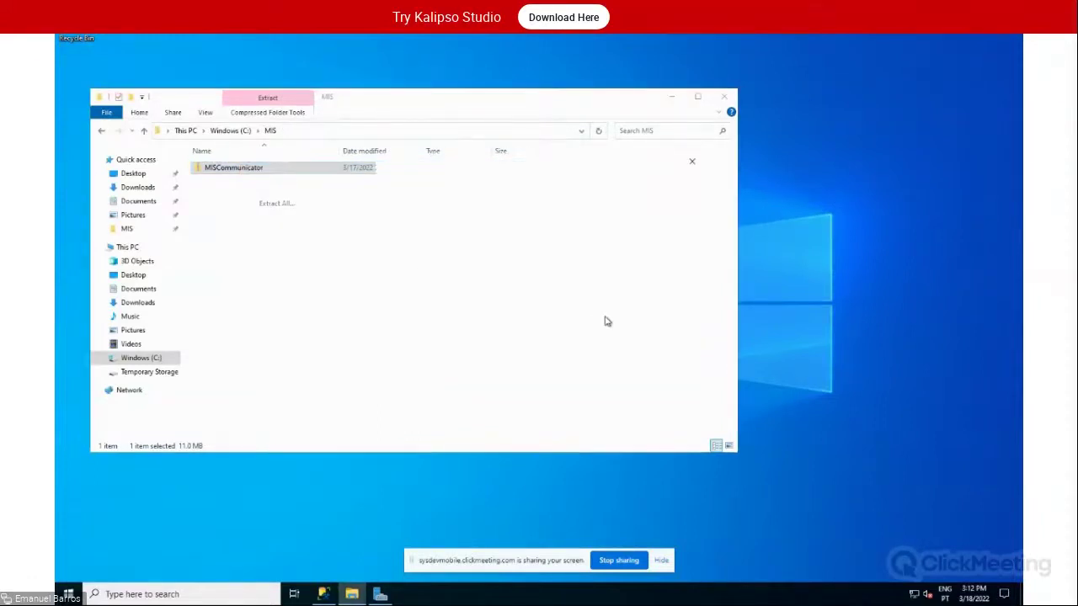
click(631, 414)
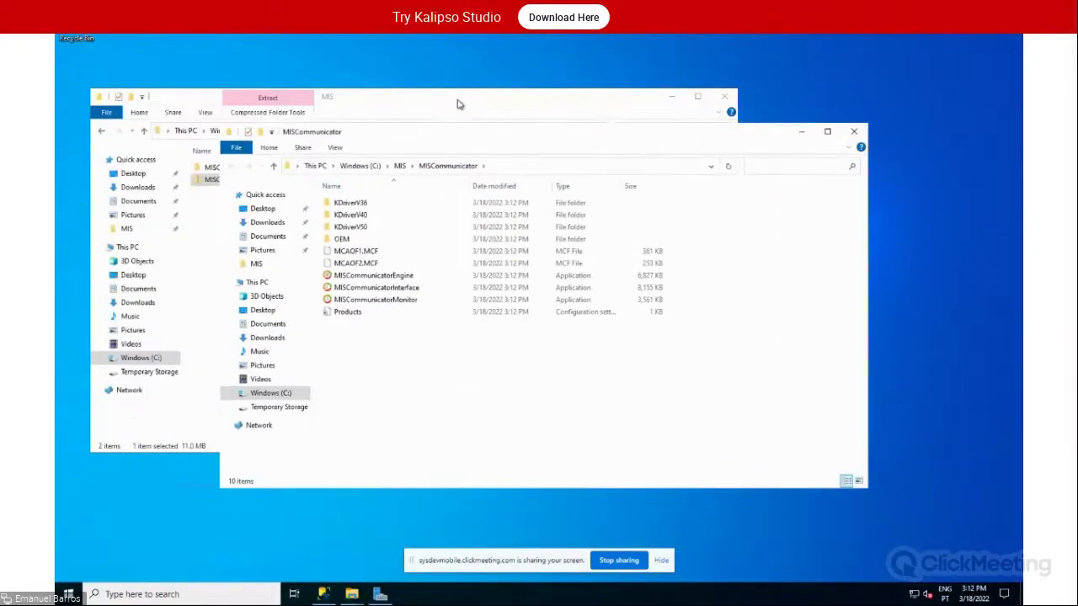
- Delete the MISCommunicator zip and return to the extracted MISCommunicator folder
click(459, 105)
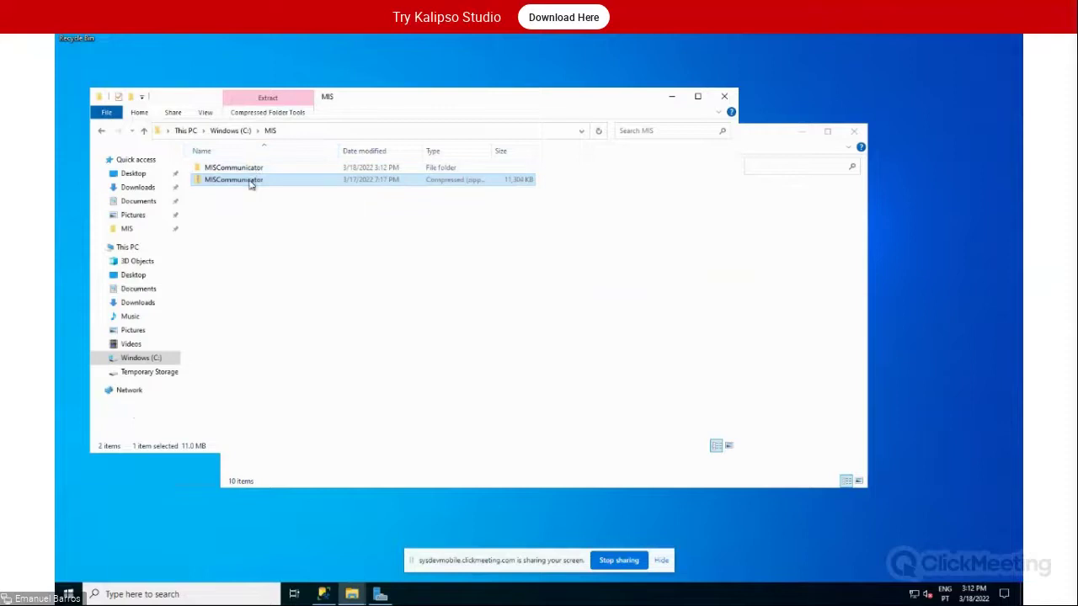
key(Delete)
click(772, 249)
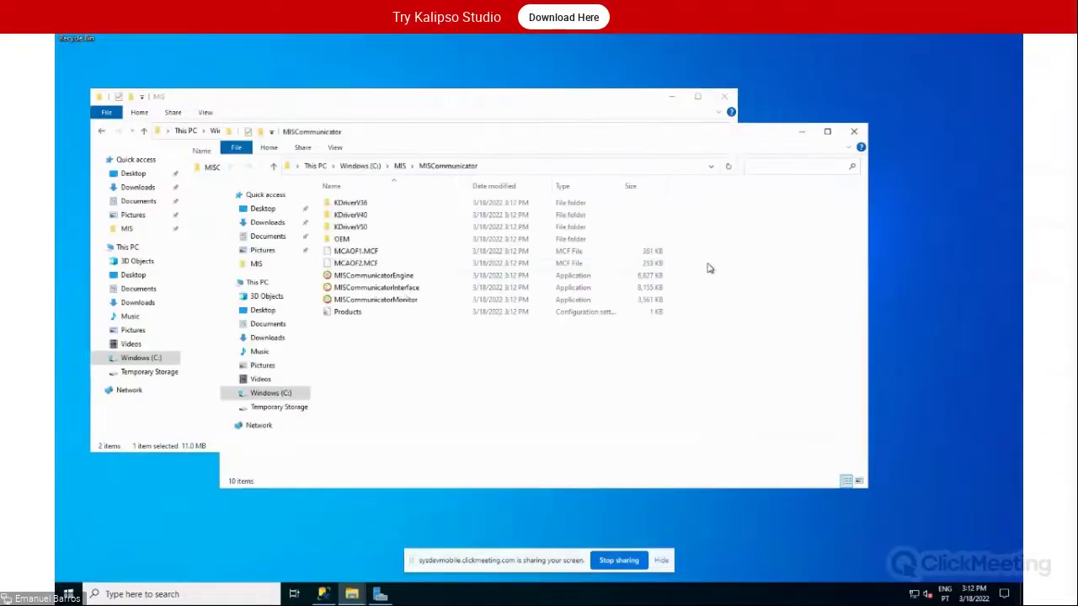
- Set MISCommunicatorEngine to always run as administrator in its Compatibility properties
right_click(385, 289)
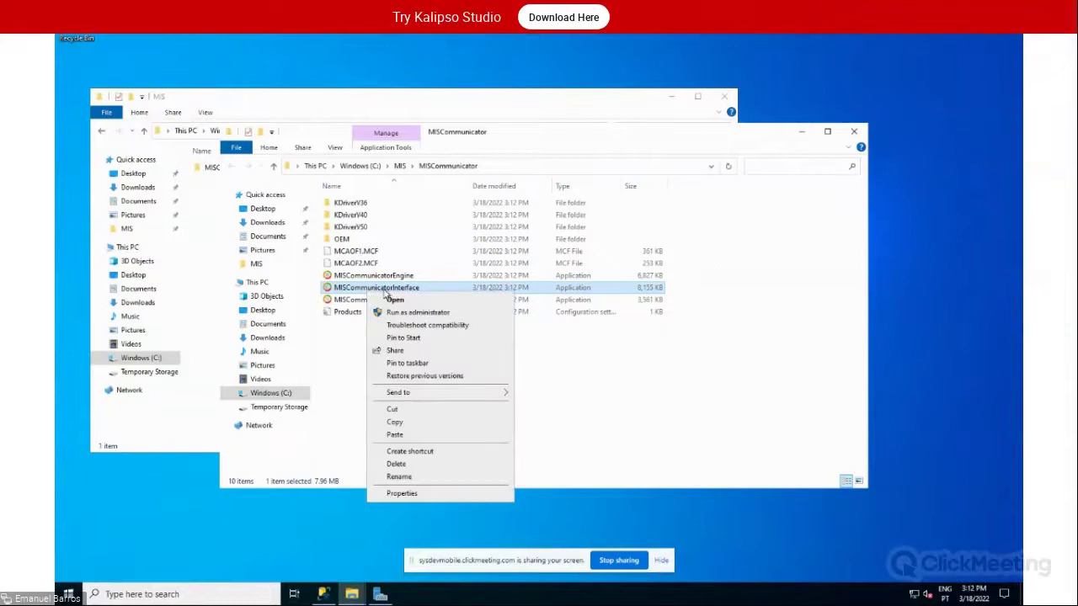
right_click(365, 280)
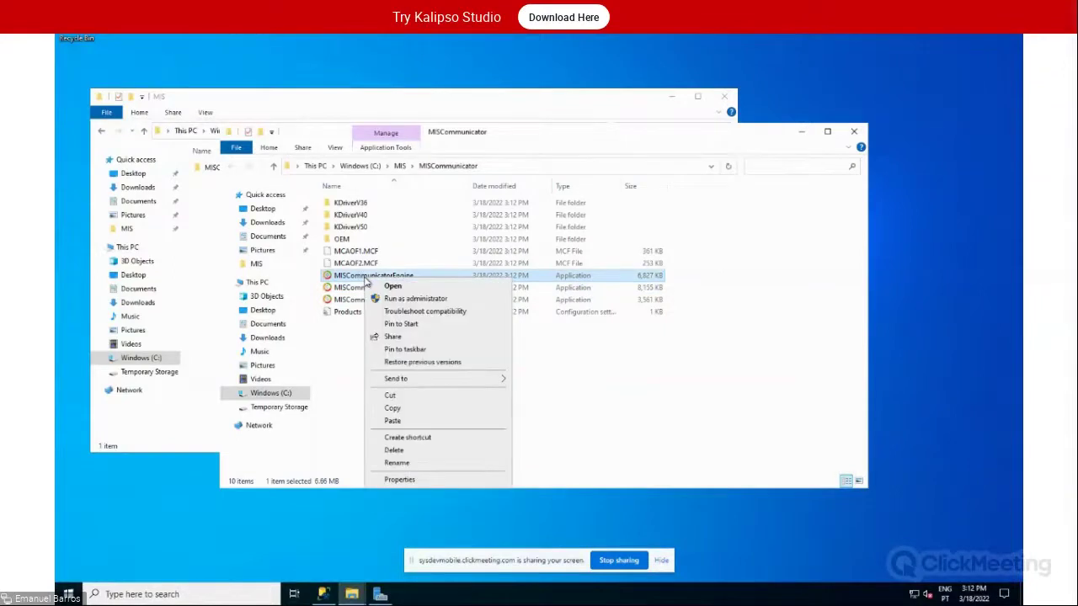
click(417, 480)
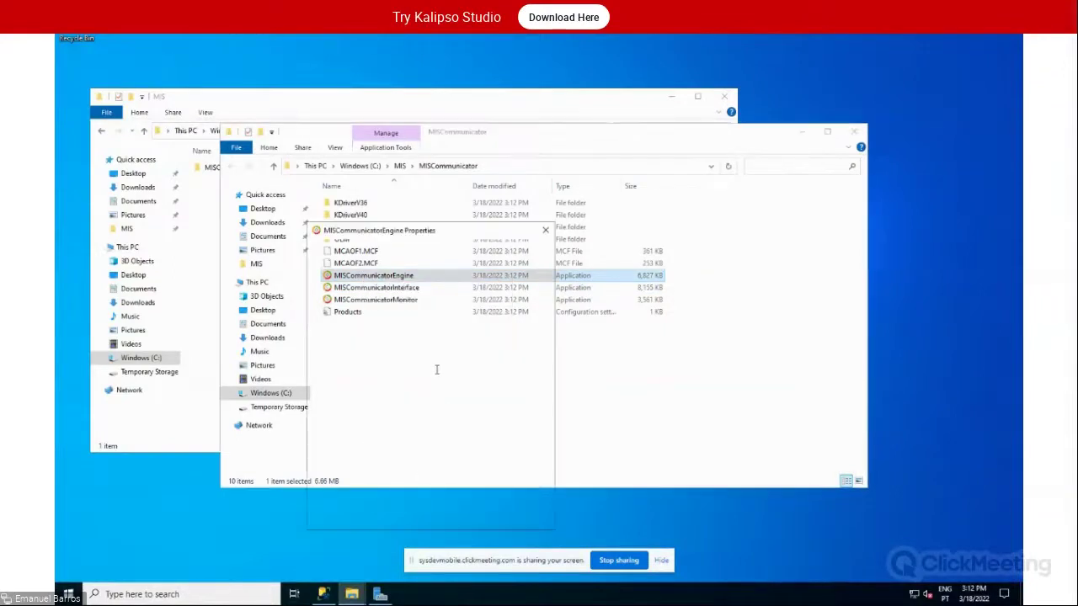
click(418, 259)
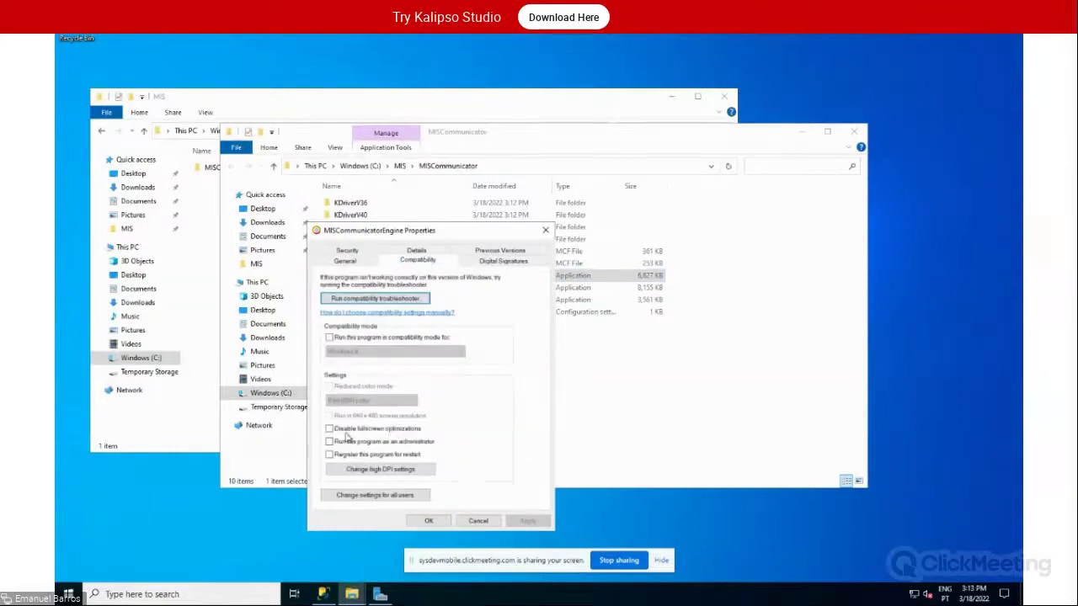
click(346, 443)
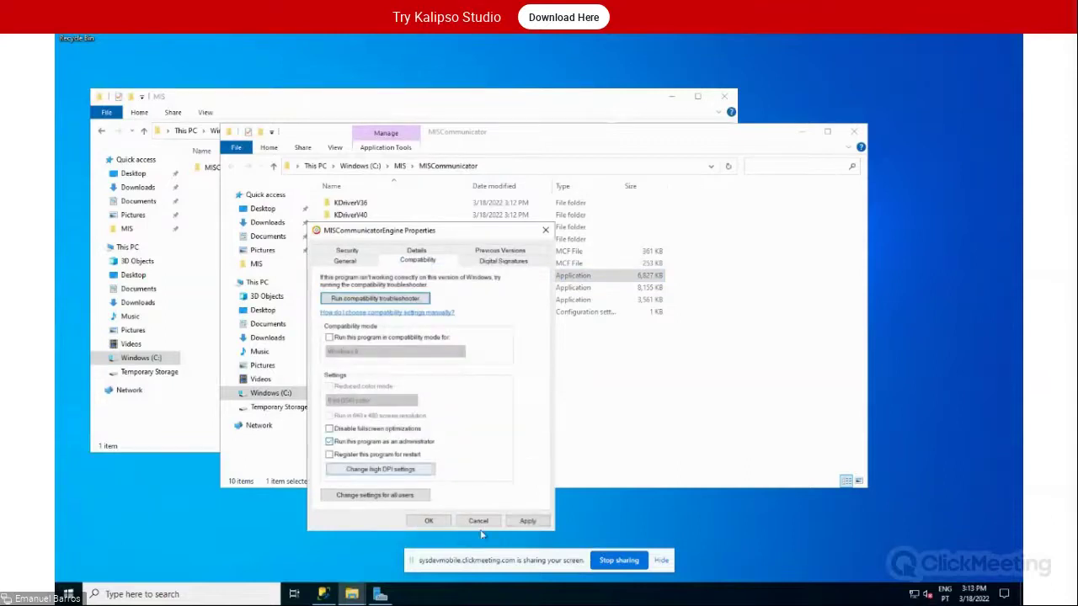
click(439, 526)
- Apply the administrator compatibility setting to MISCommunicatorInterface and launch it
right_click(368, 288)
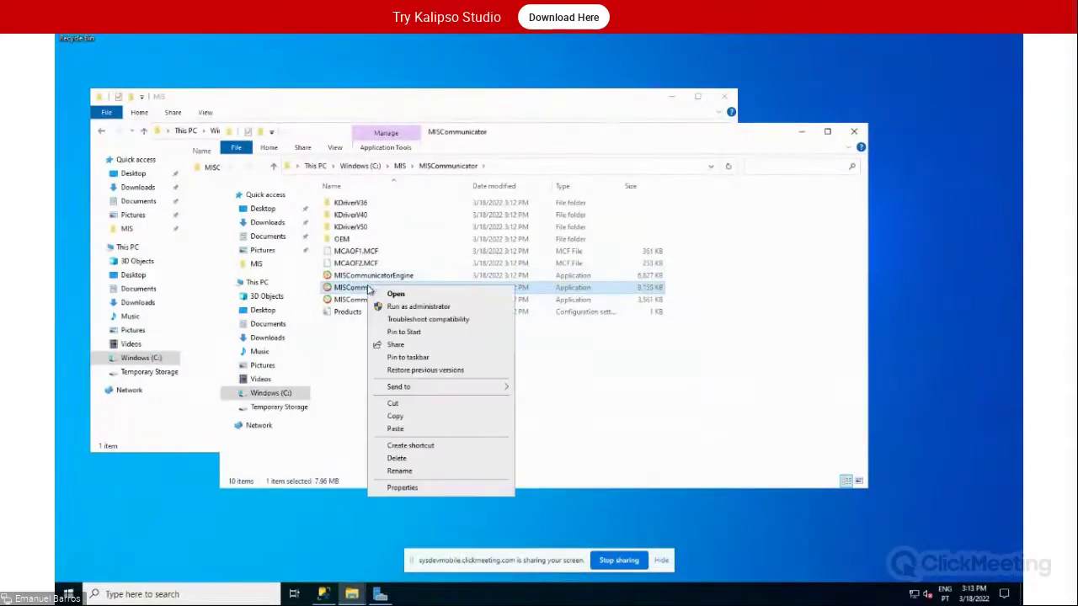
click(444, 489)
click(419, 266)
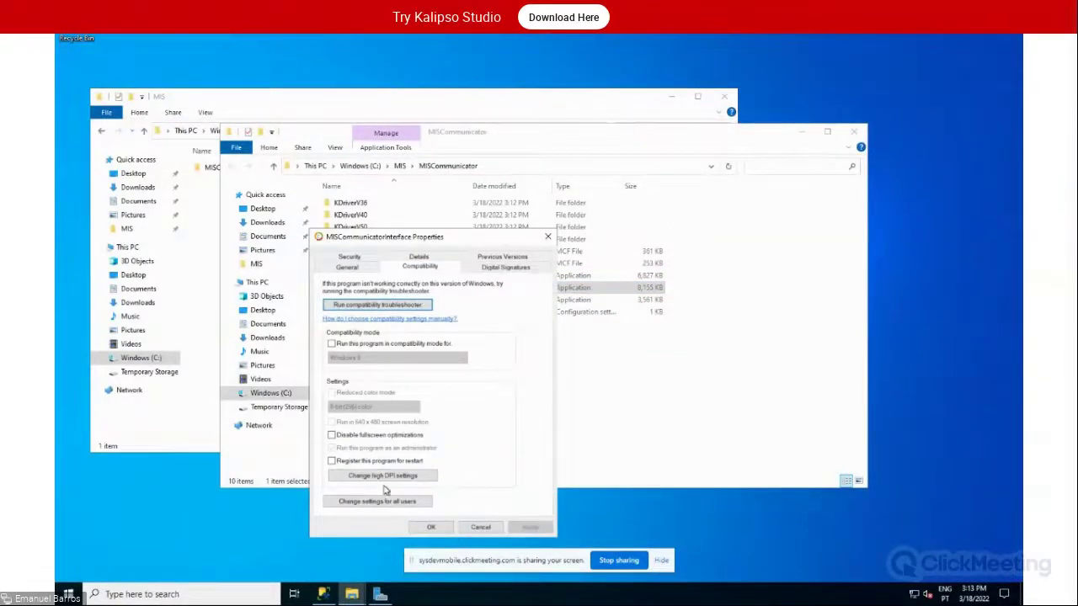
click(435, 528)
double_click(376, 289)
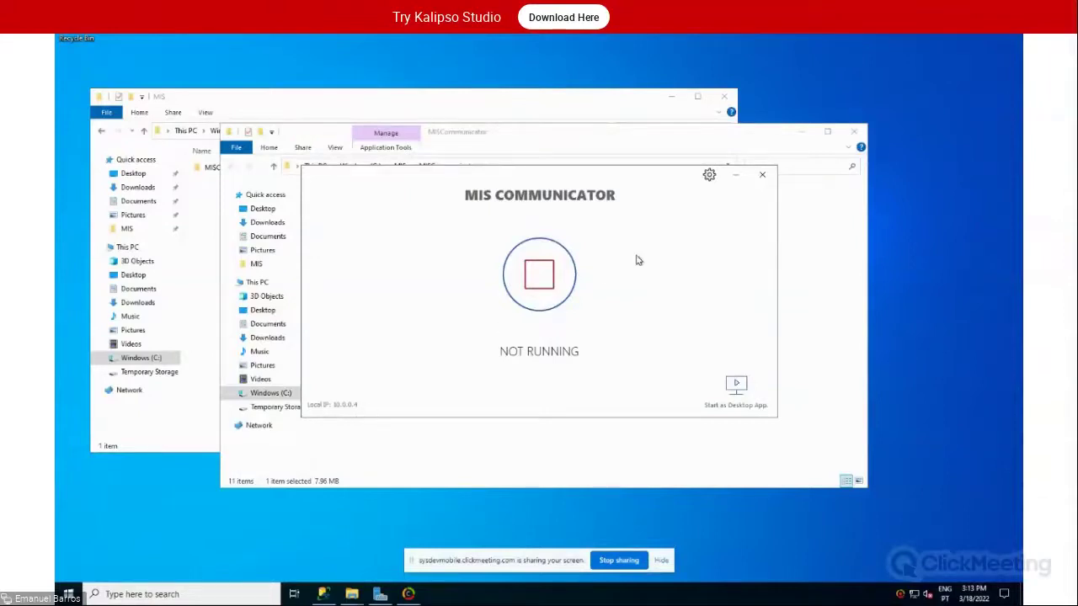
- Create a new connection described as Azure with a password and AES256 encryption
click(710, 177)
click(699, 184)
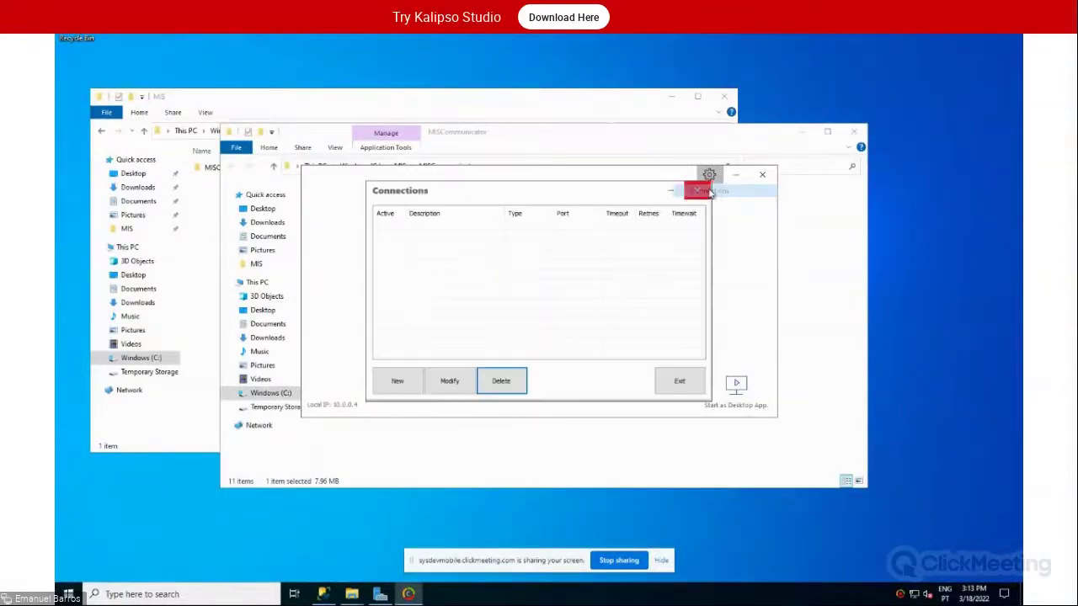
click(396, 380)
text(Azure)
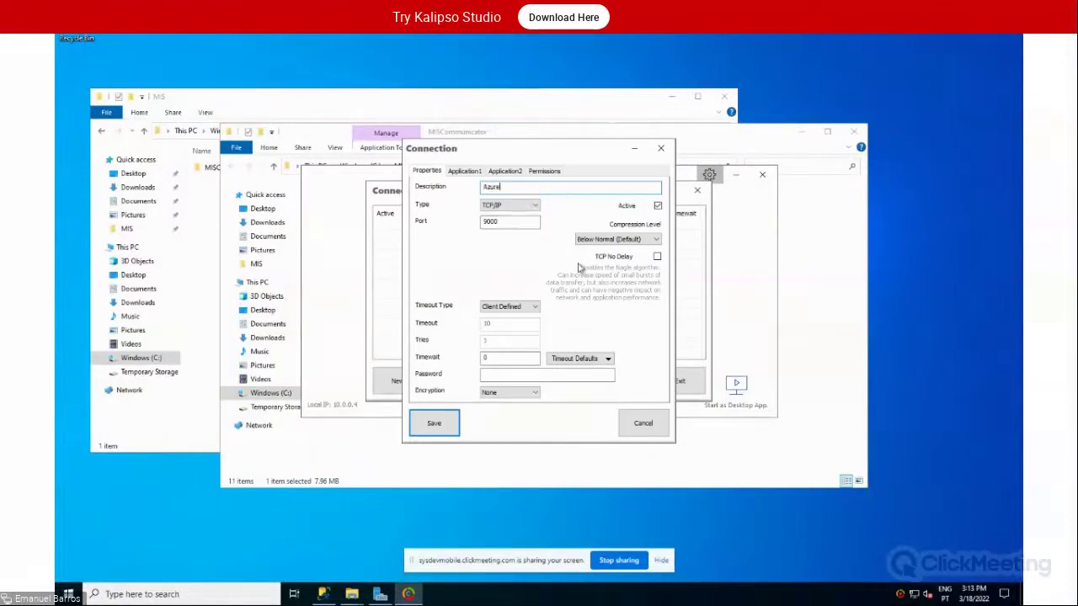
click(506, 375)
text(***)
click(509, 393)
click(509, 415)
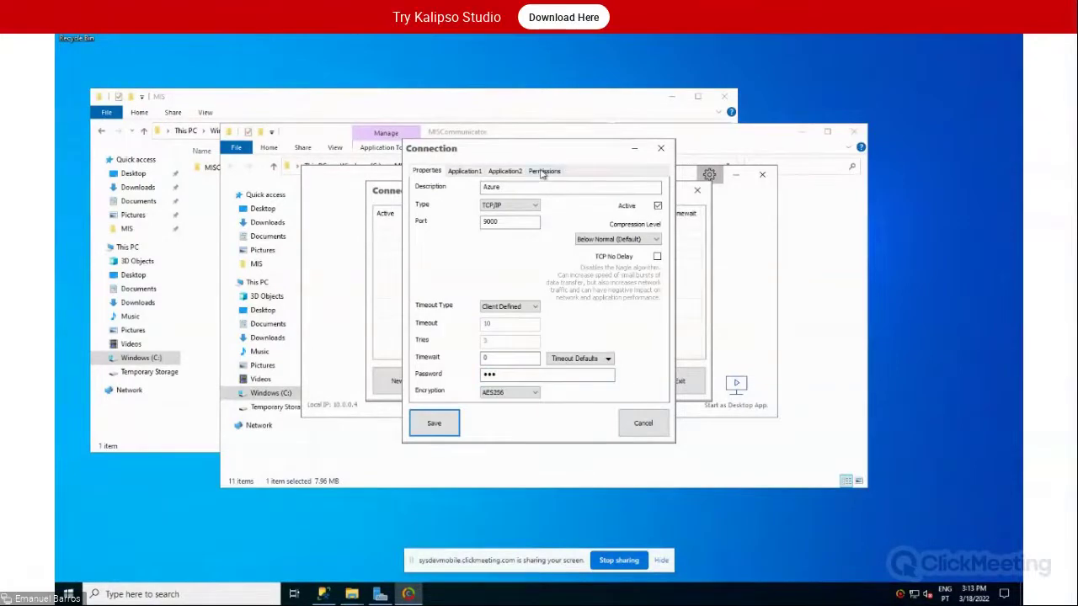
- Add a permission to the Azure connection, save it, and close the connections list
click(543, 171)
click(435, 393)
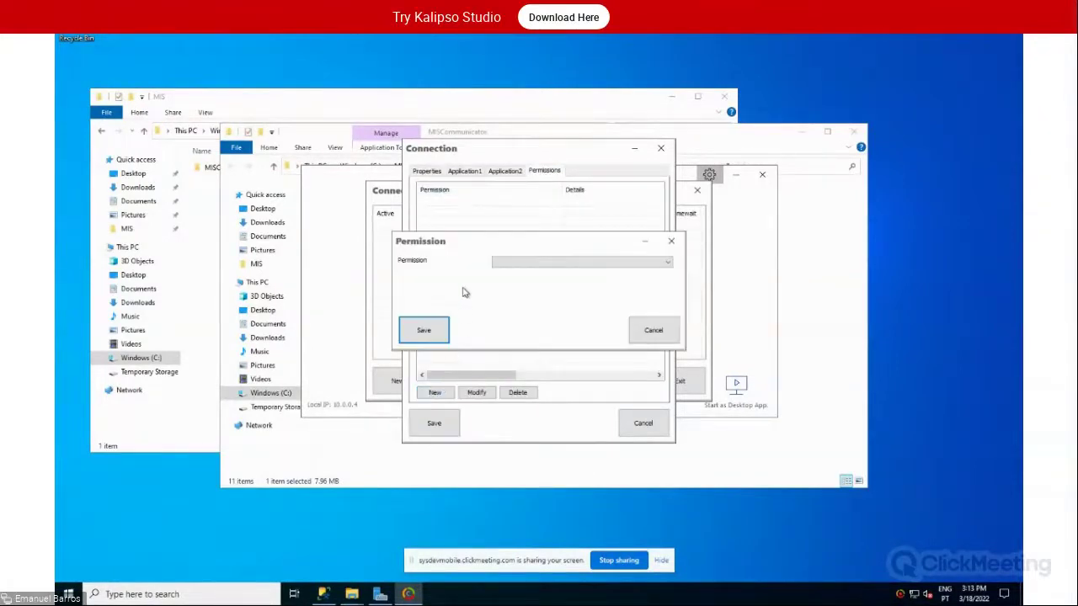
click(554, 263)
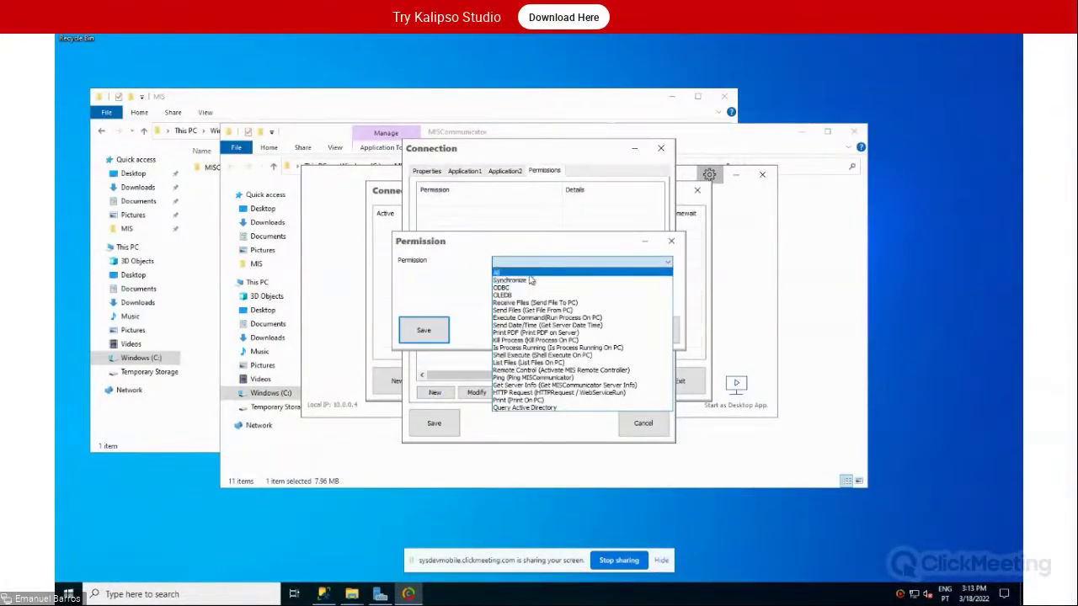
click(530, 274)
click(423, 330)
click(433, 423)
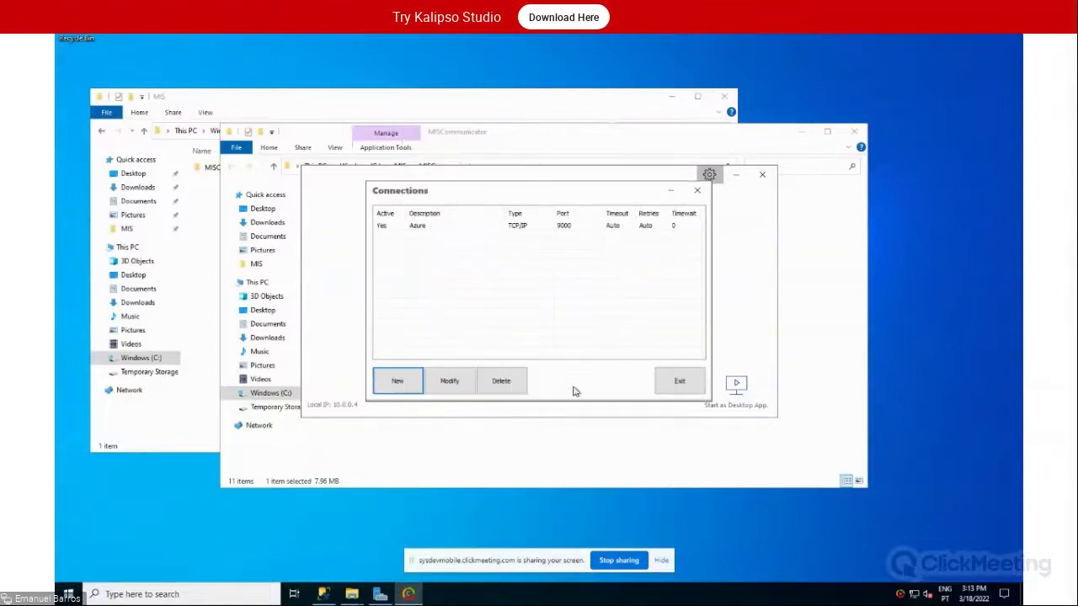
click(682, 385)
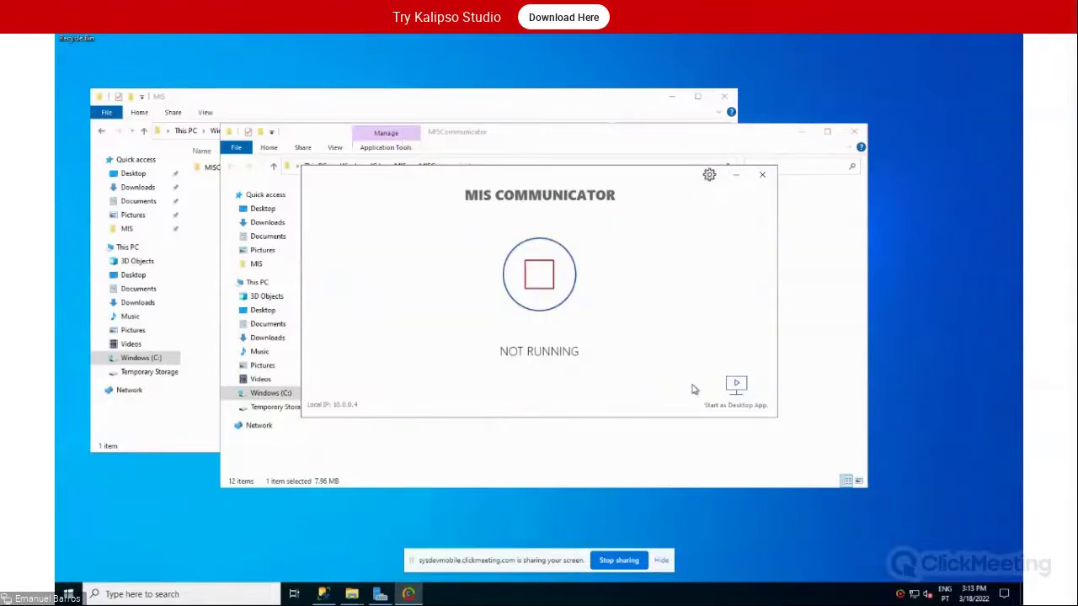
click(223, 102)
- In SSMS, expand Databases > Kalipso_Demo_EN > Tables to reveal dbo.Customers and dbo.Products
click(140, 188)
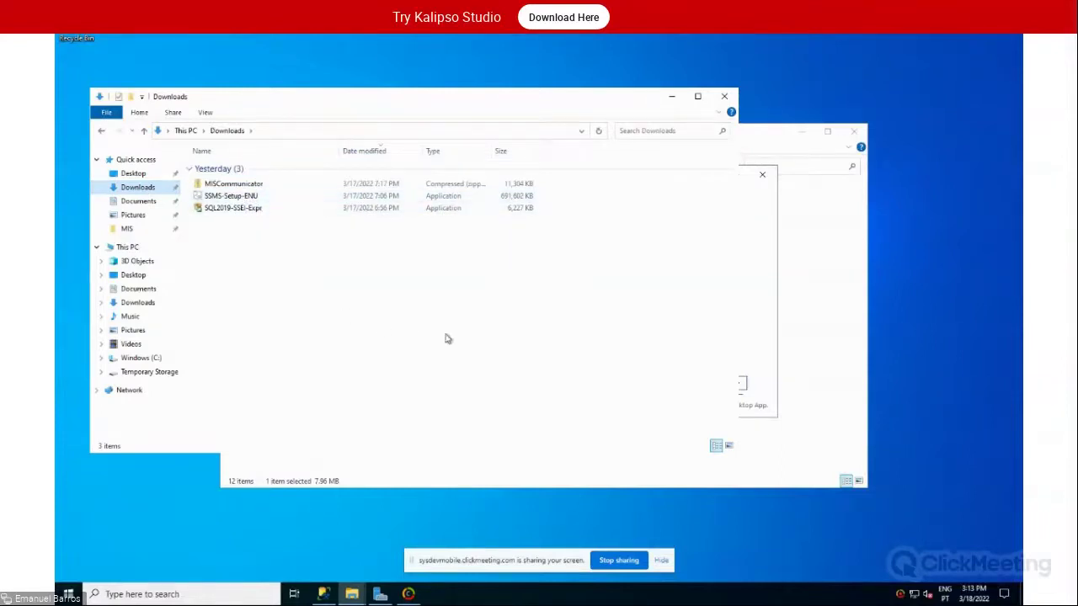
click(324, 593)
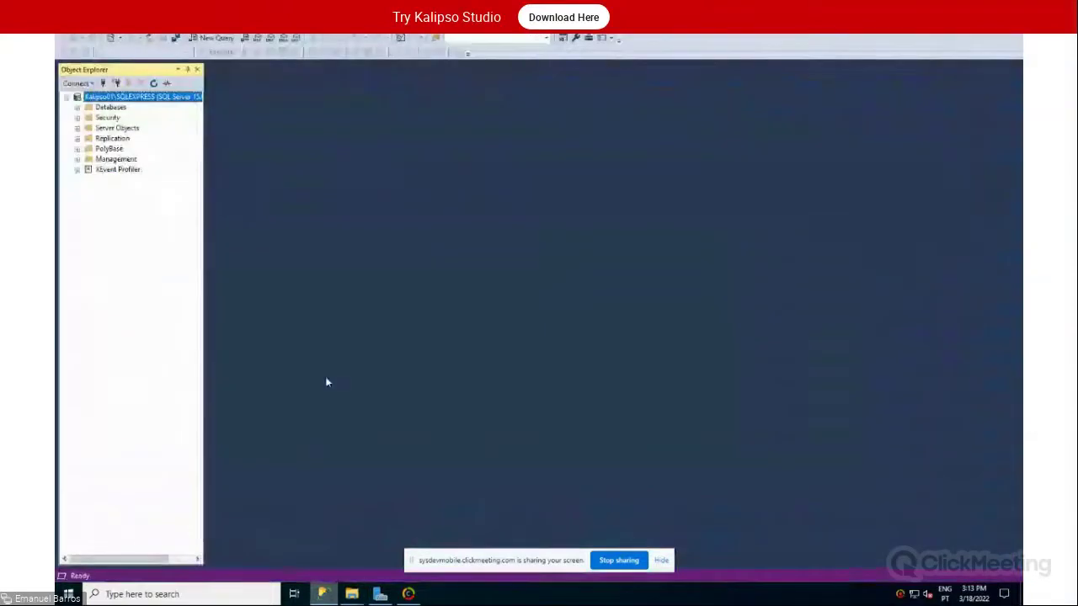
click(79, 108)
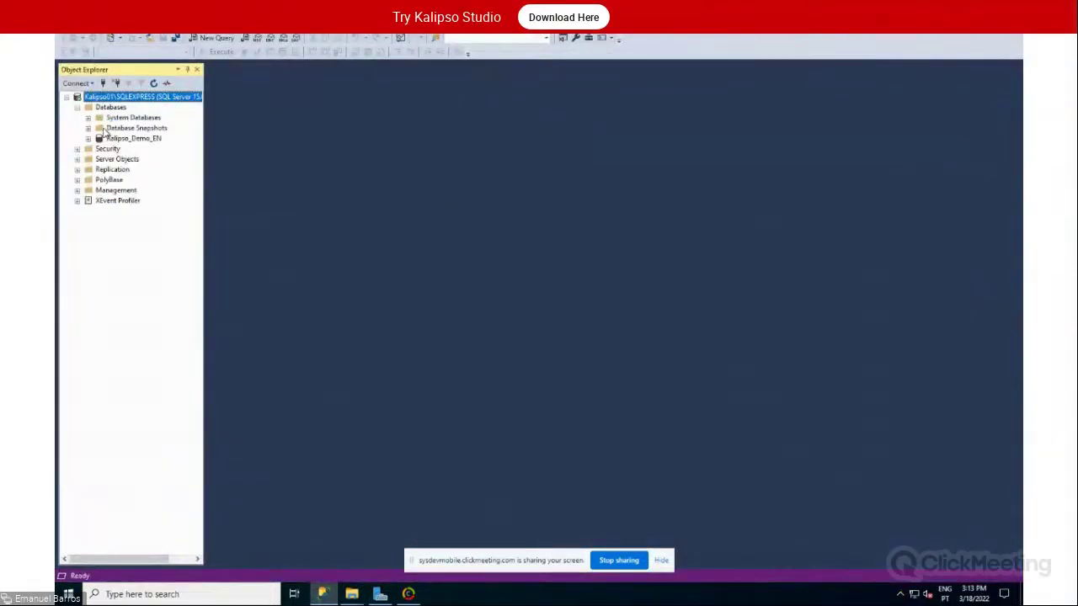
click(123, 139)
right_click(124, 141)
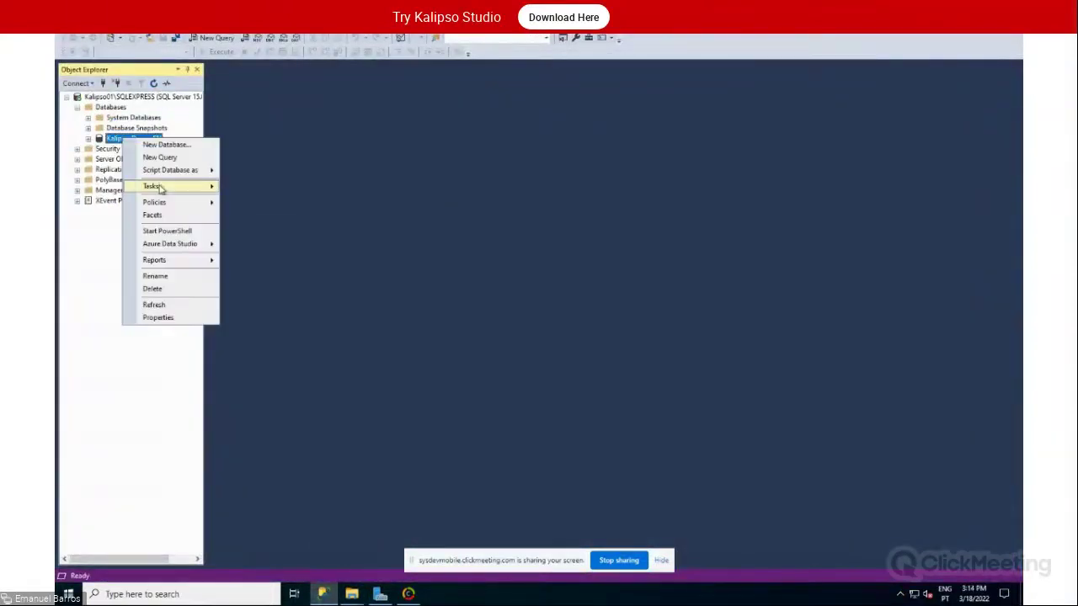
click(88, 138)
click(99, 160)
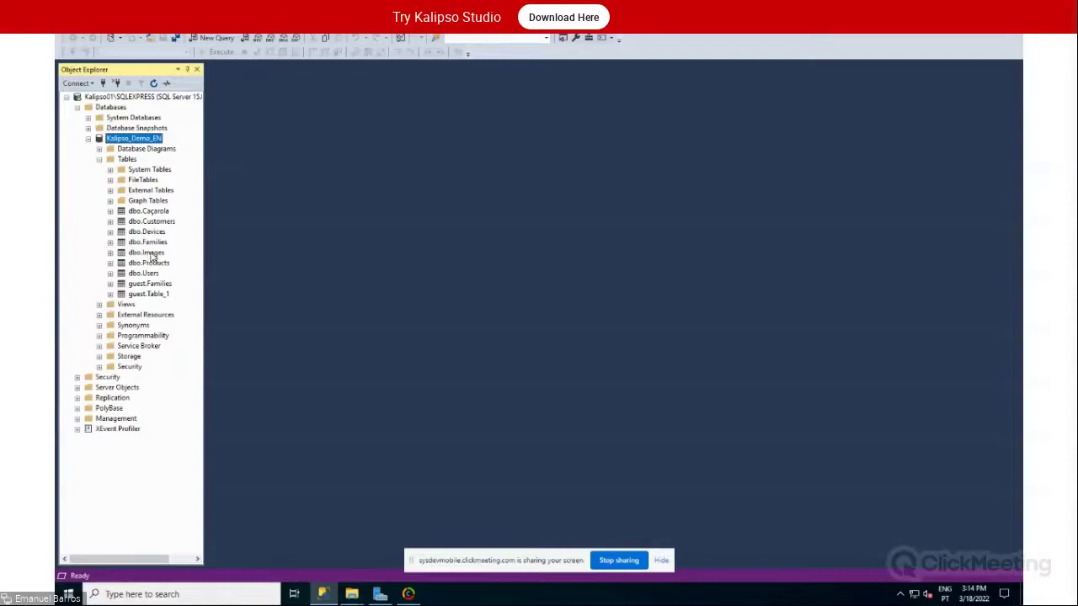
click(162, 224)
right_click(149, 263)
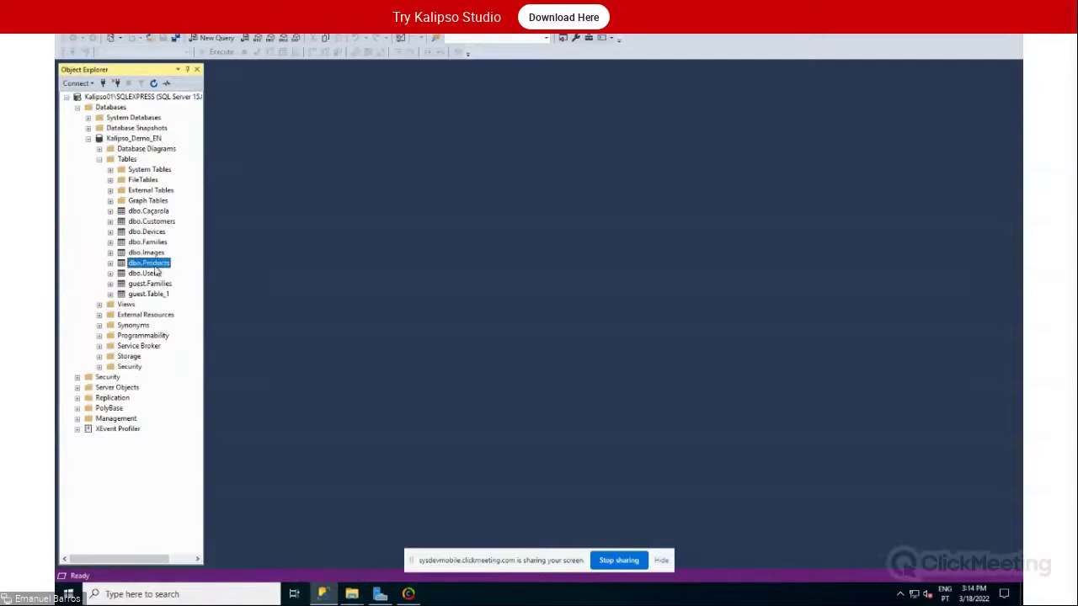
click(212, 295)
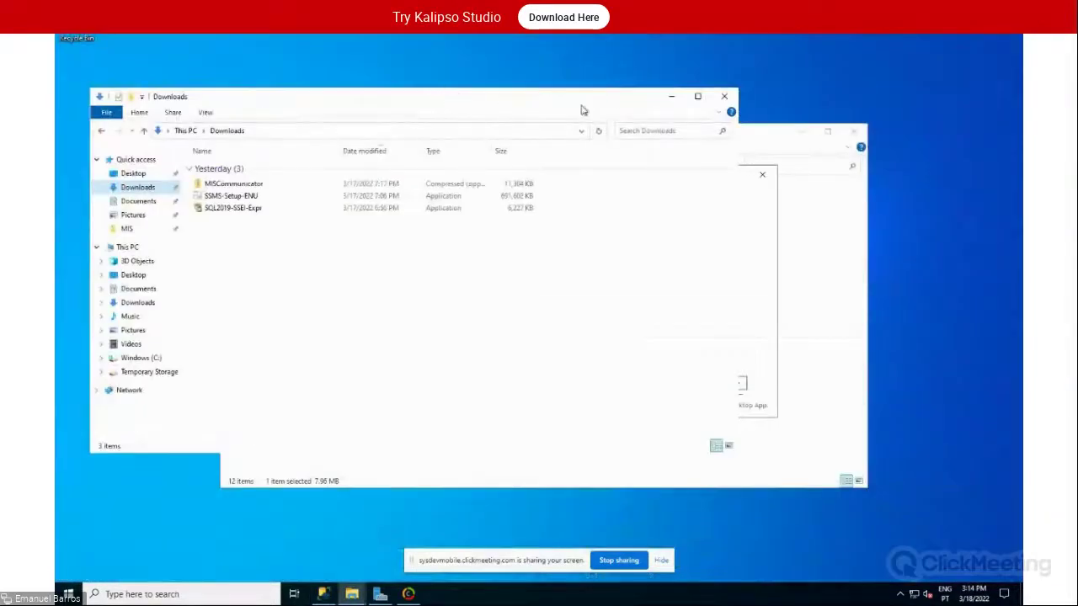
- Install MISCommunicator as a Windows service from Advanced Options and save the settings
drag(490, 97, 464, 65)
click(752, 198)
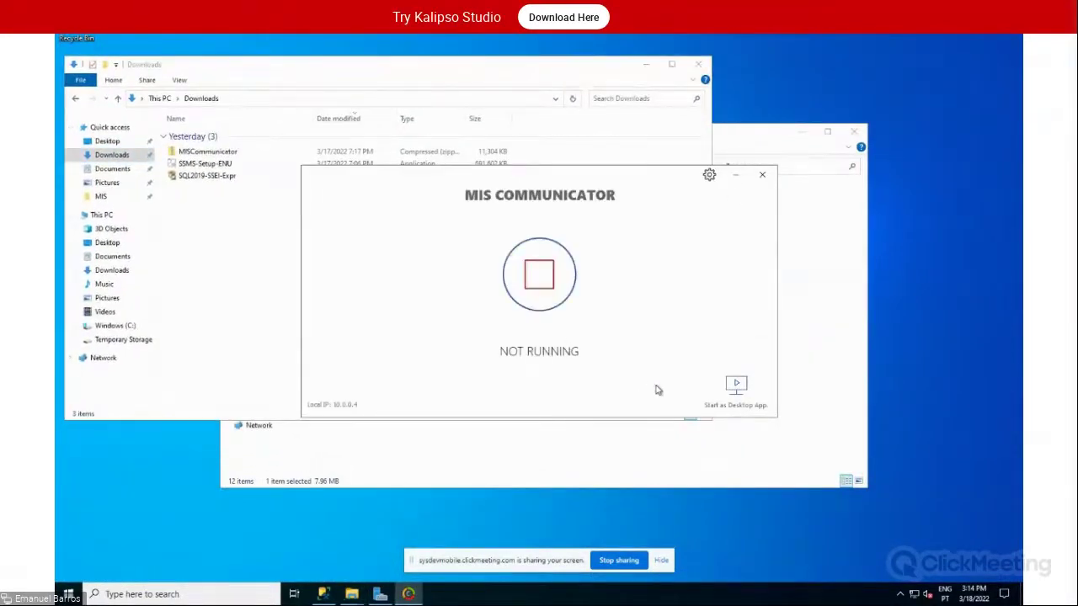
click(709, 175)
click(721, 228)
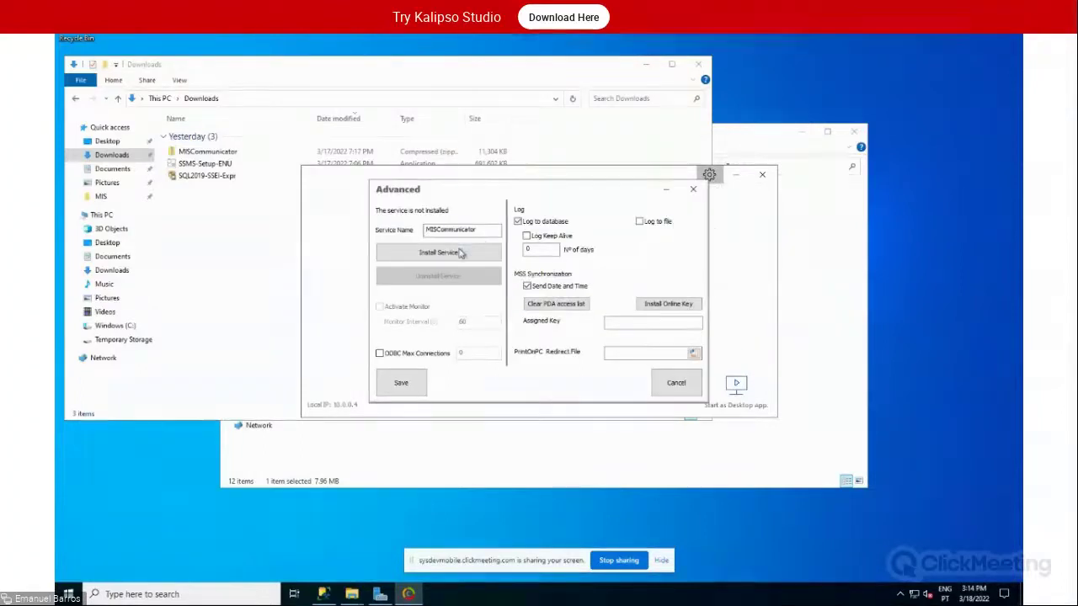
click(461, 254)
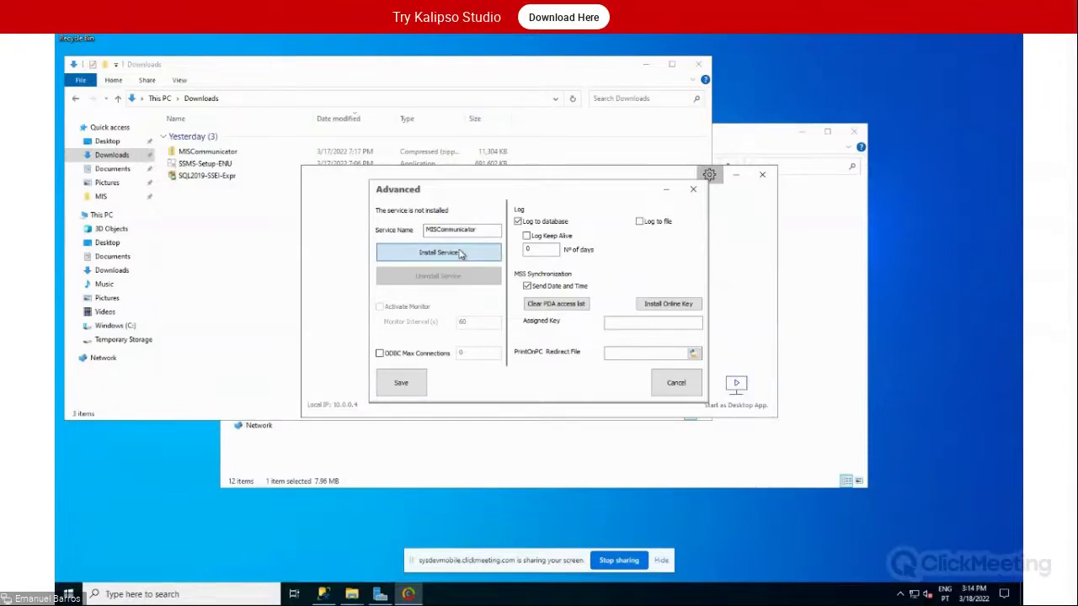
click(569, 323)
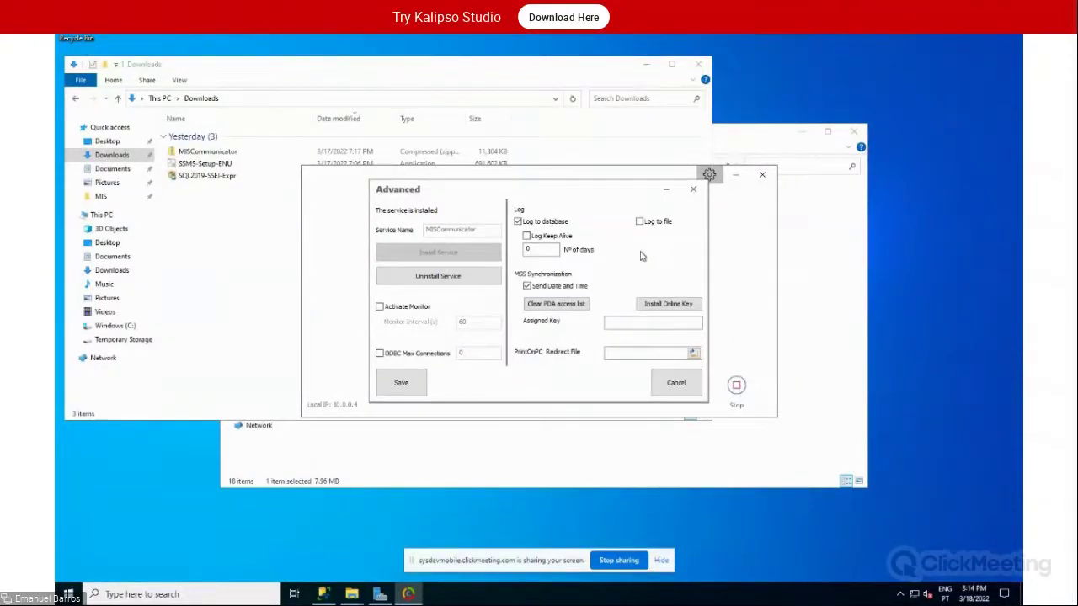
click(400, 386)
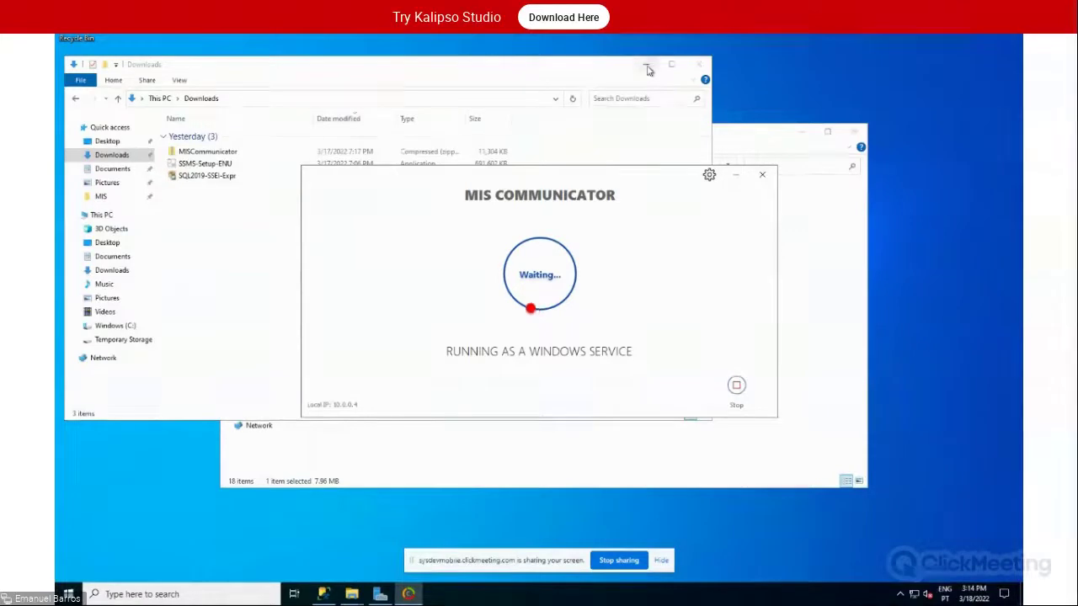
- Close both remaining File Explorer windows
click(698, 64)
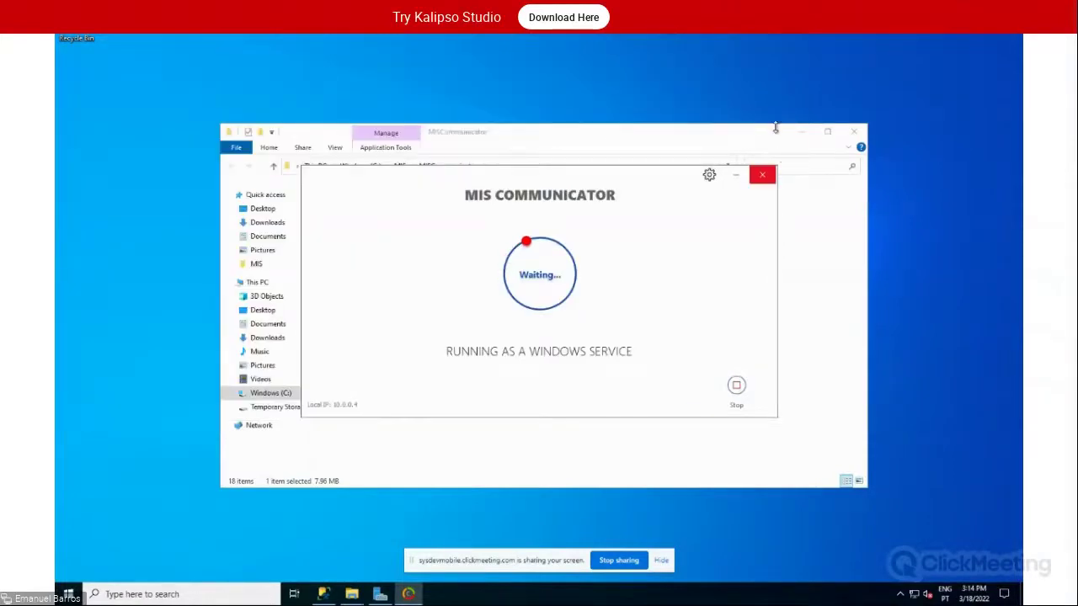
click(779, 156)
click(854, 132)
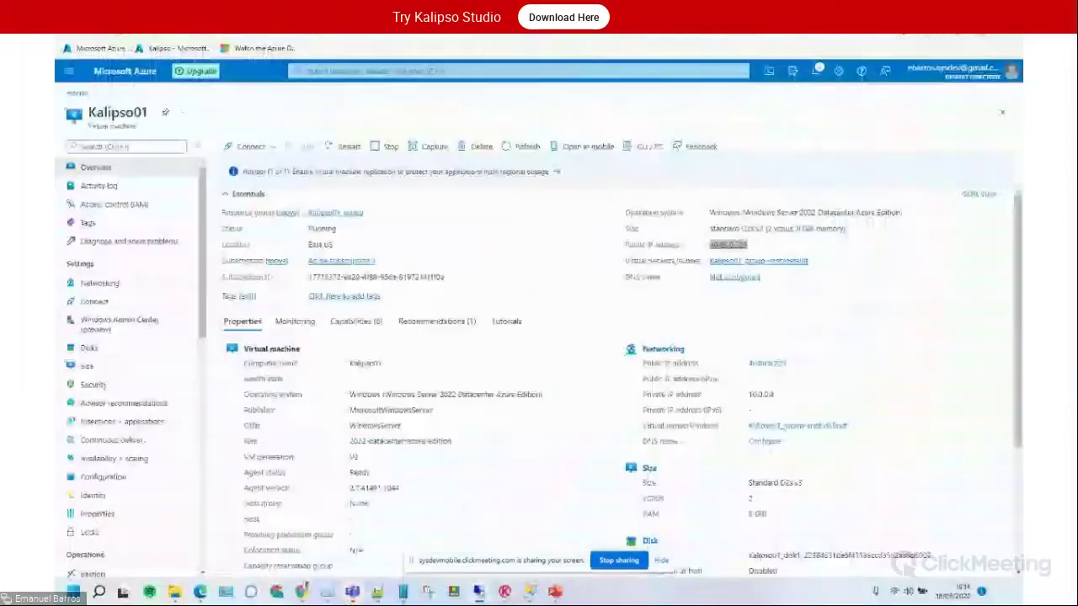
- Note Kalipso01's public IP 40.88.6.228, present the architecture slide, and return to the remote desktop
mouse_move(505, 593)
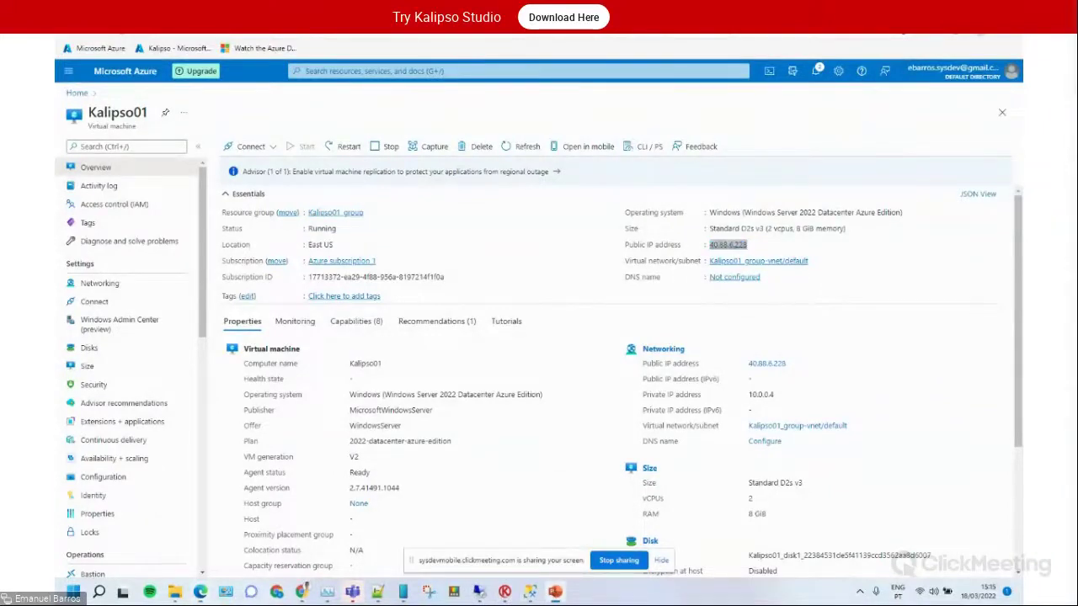
key(alt+Tab)
key(Right)
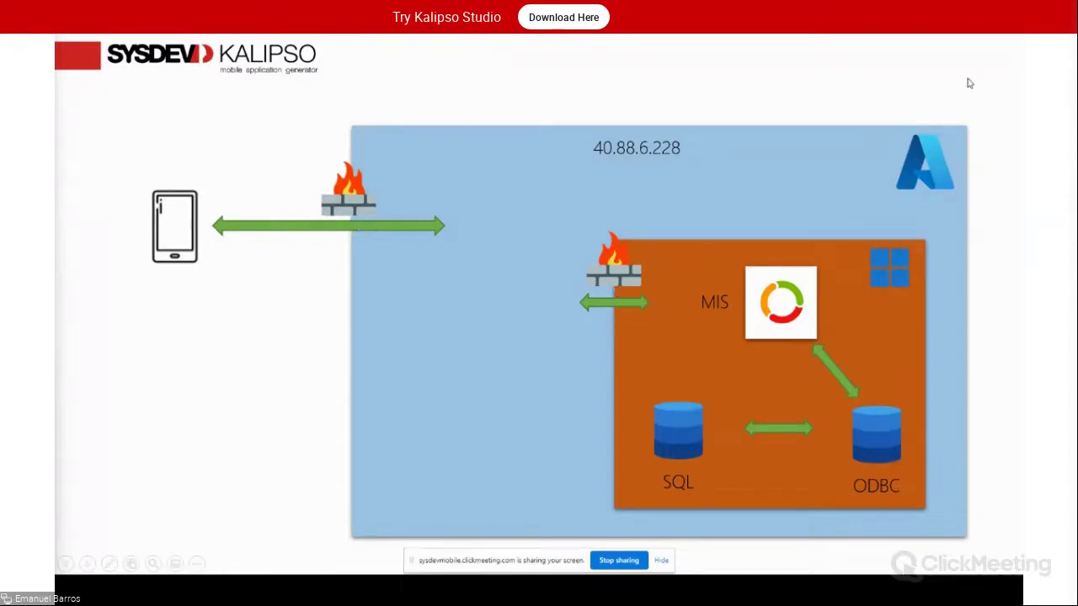
key(alt+Tab)
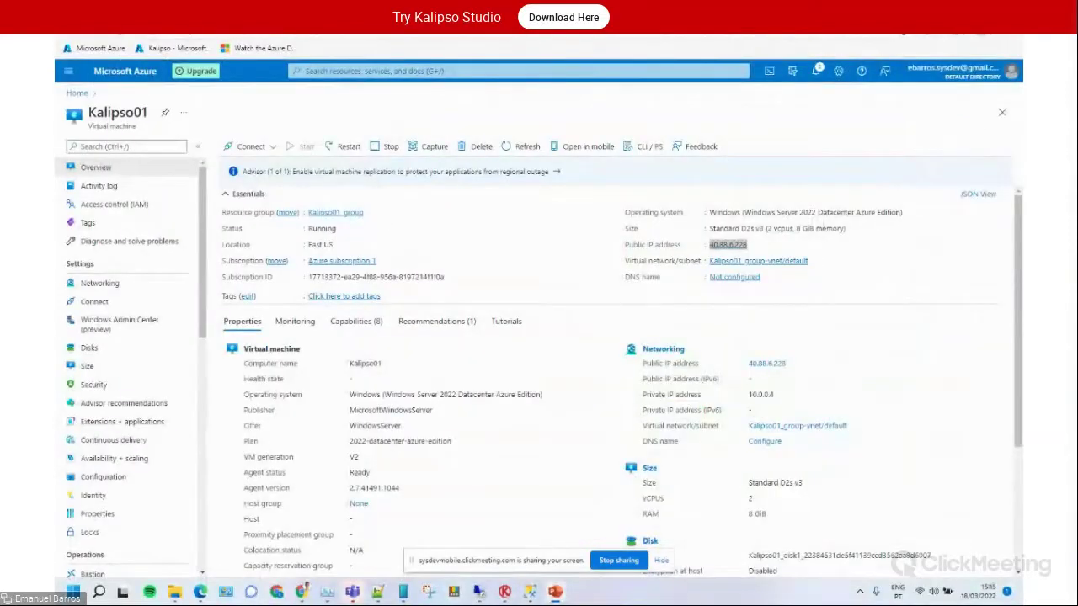
click(529, 592)
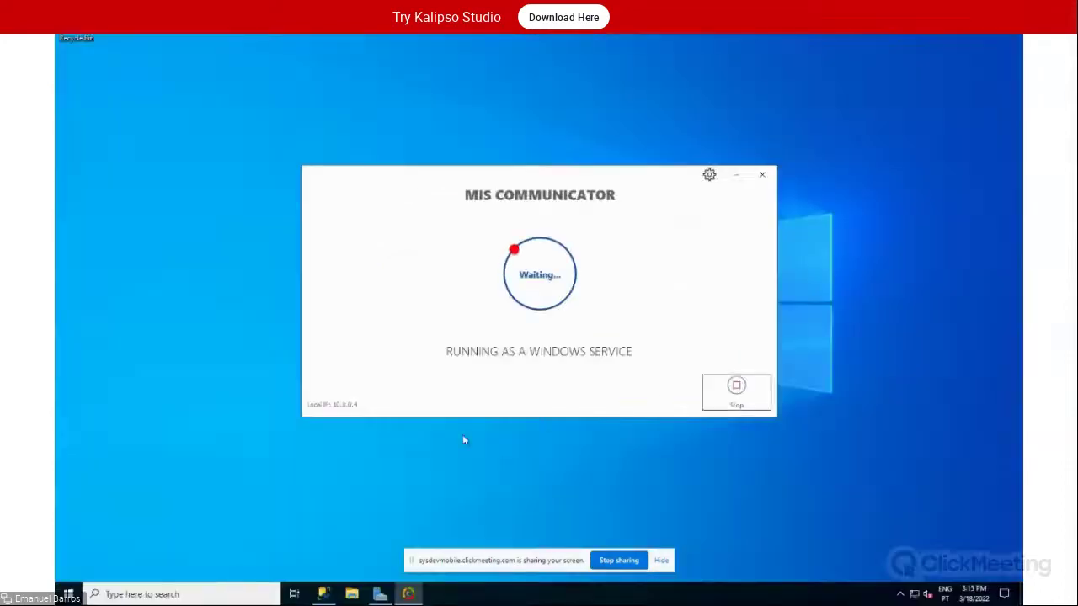
- Remove MISCommunicator Engine from Windows Firewall's allowed apps list
click(68, 594)
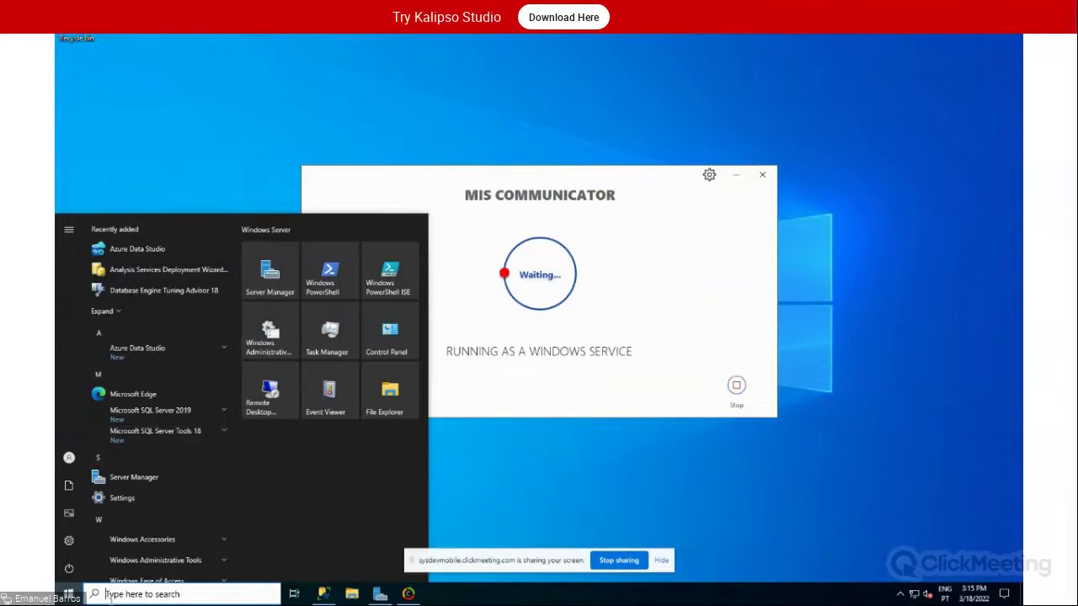
text(firewa)
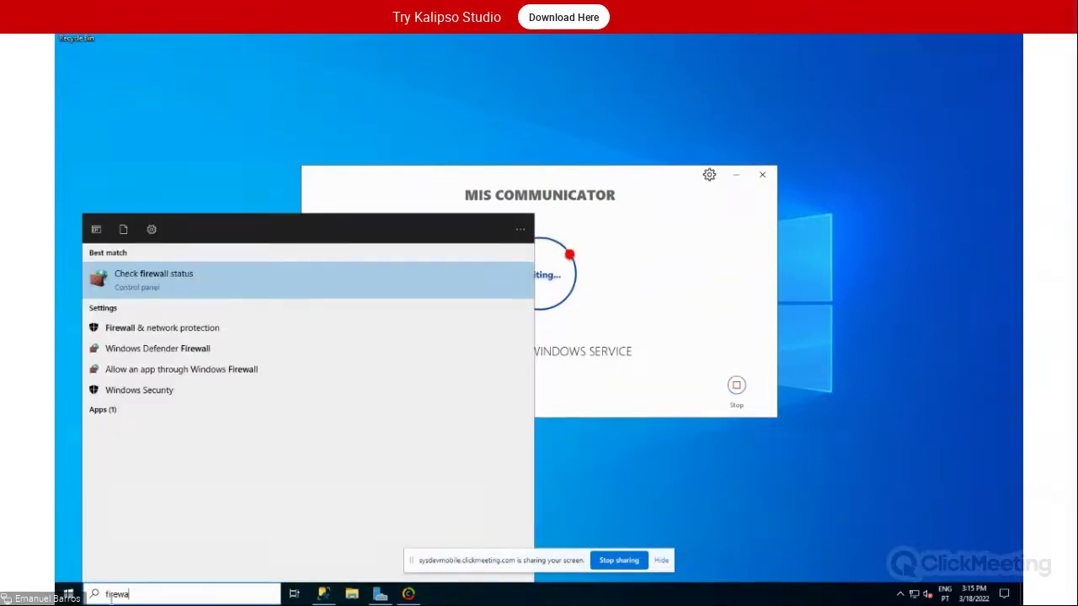
key(Down)
key(Down)
key(Down)
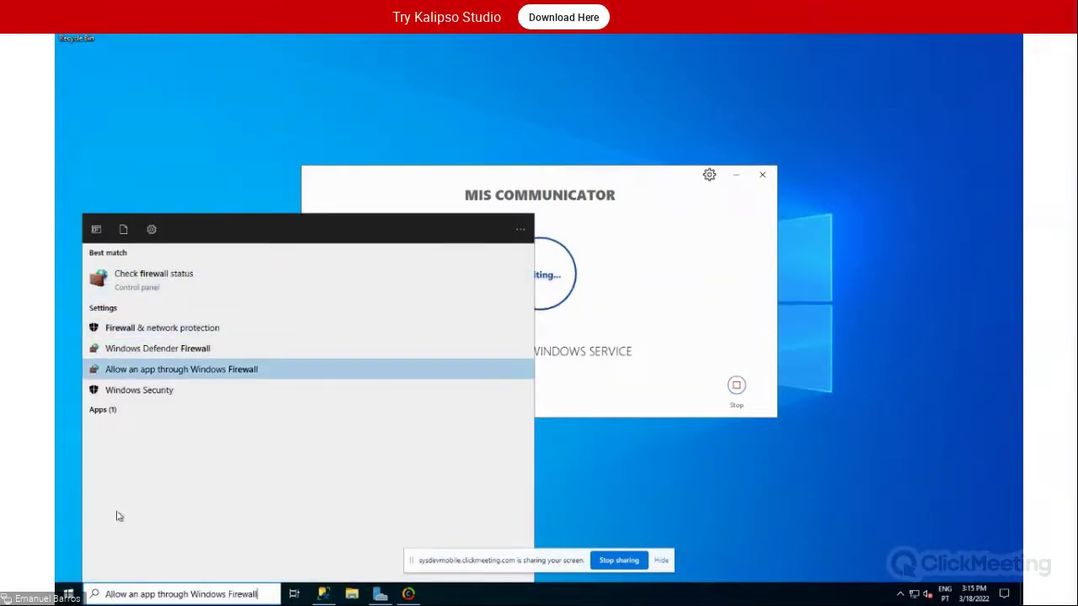
click(242, 378)
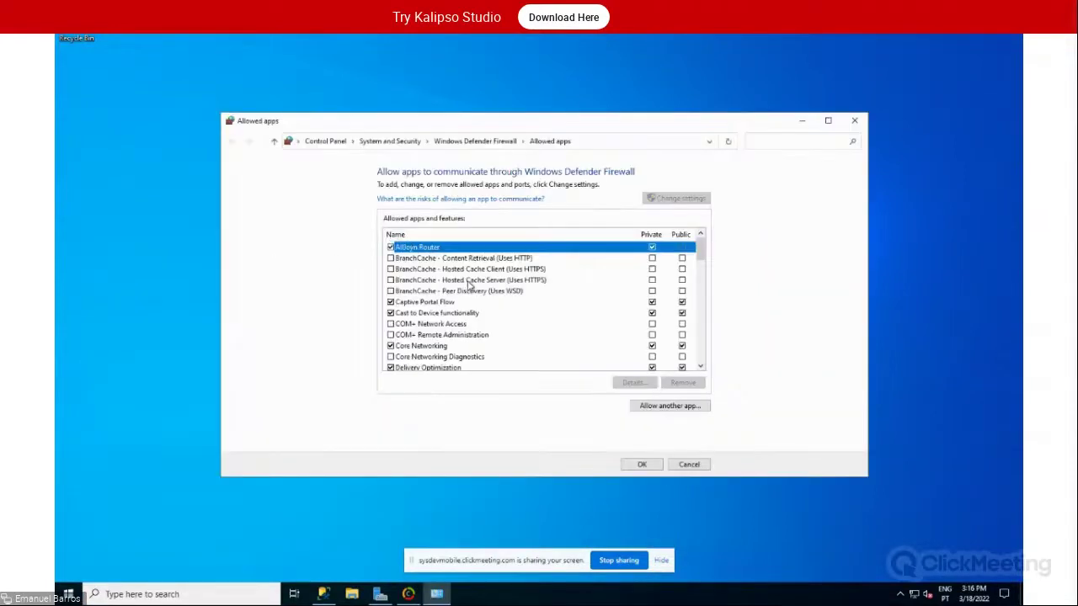
scroll(476, 299, down, 20)
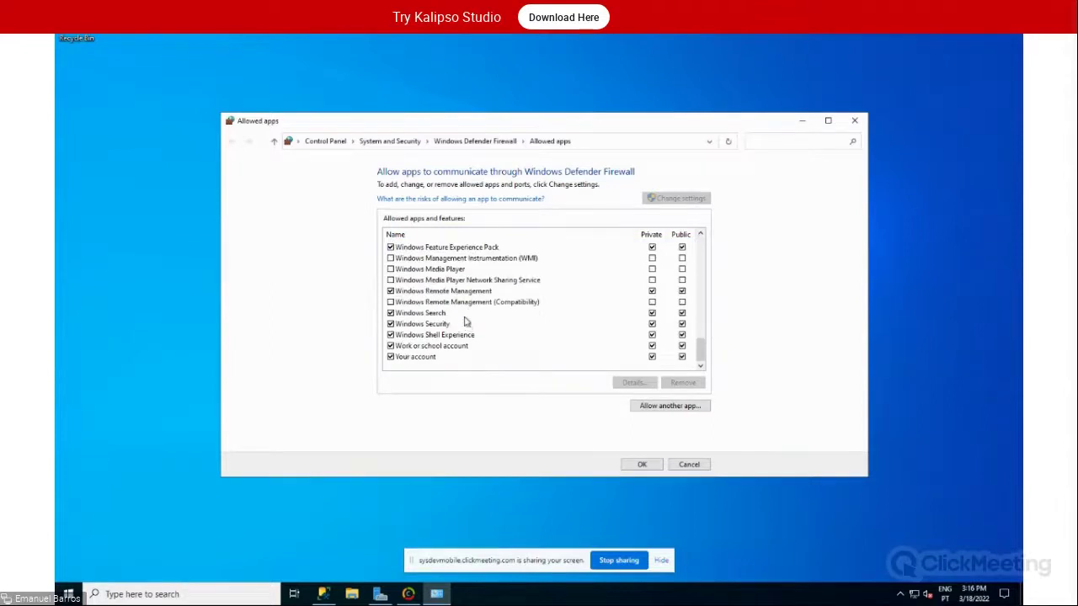
scroll(579, 332, up, 6)
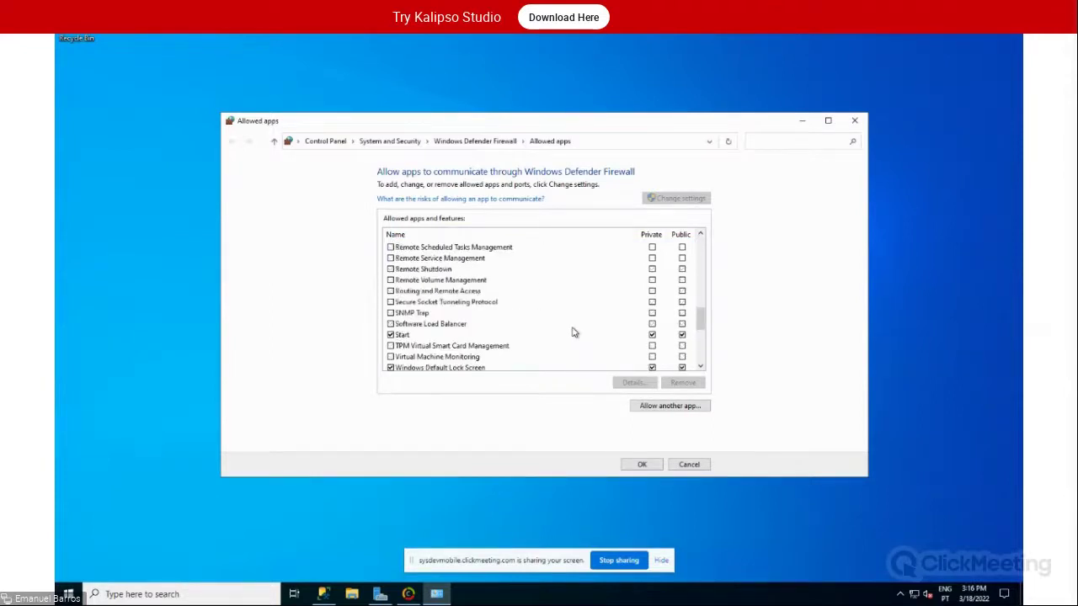
drag(700, 316, 699, 290)
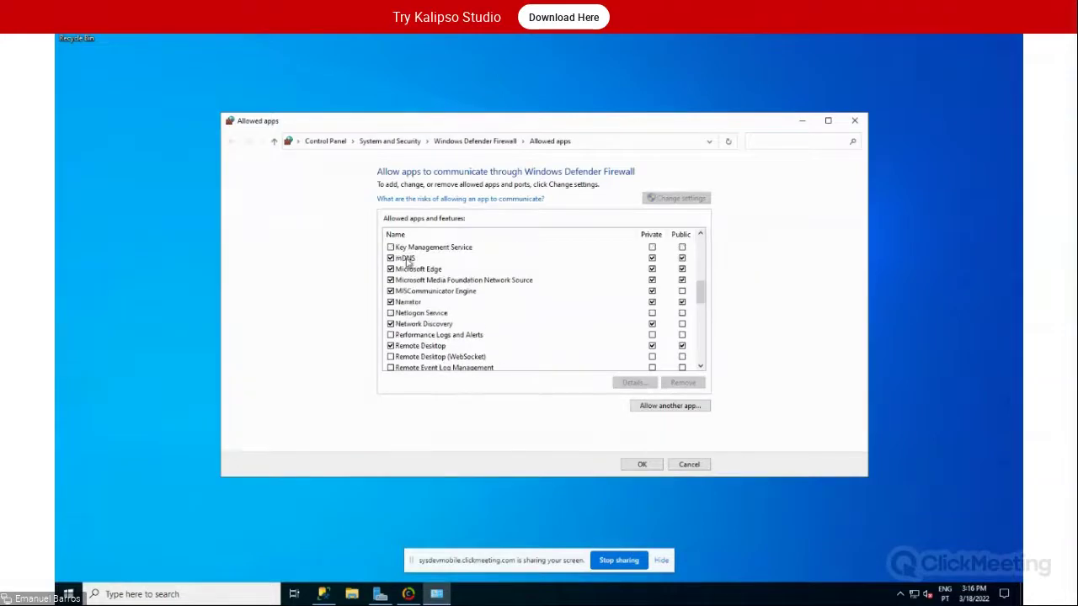
click(409, 293)
click(679, 386)
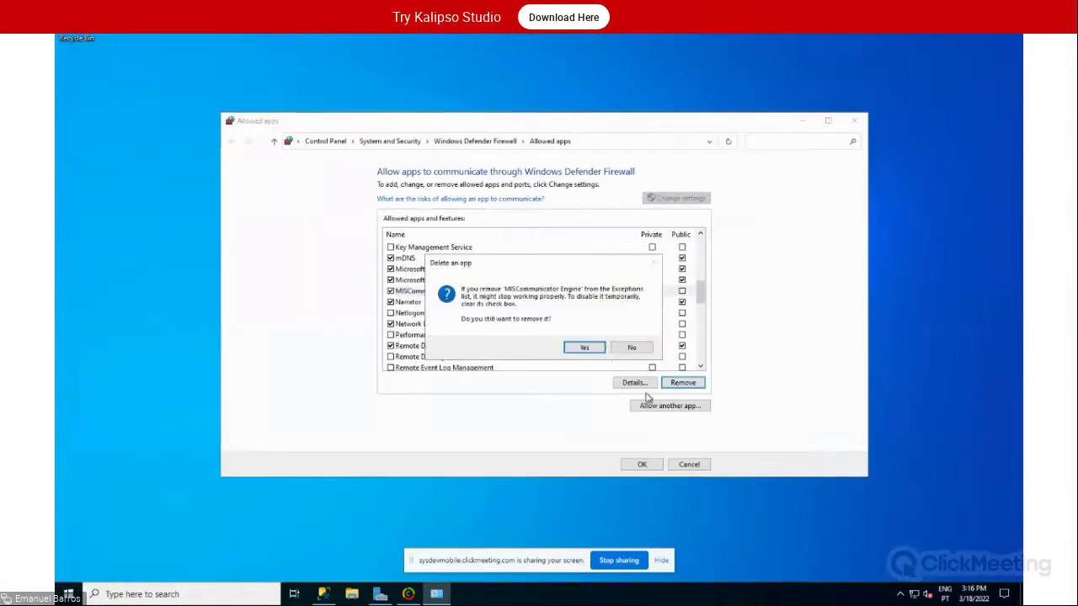
click(588, 348)
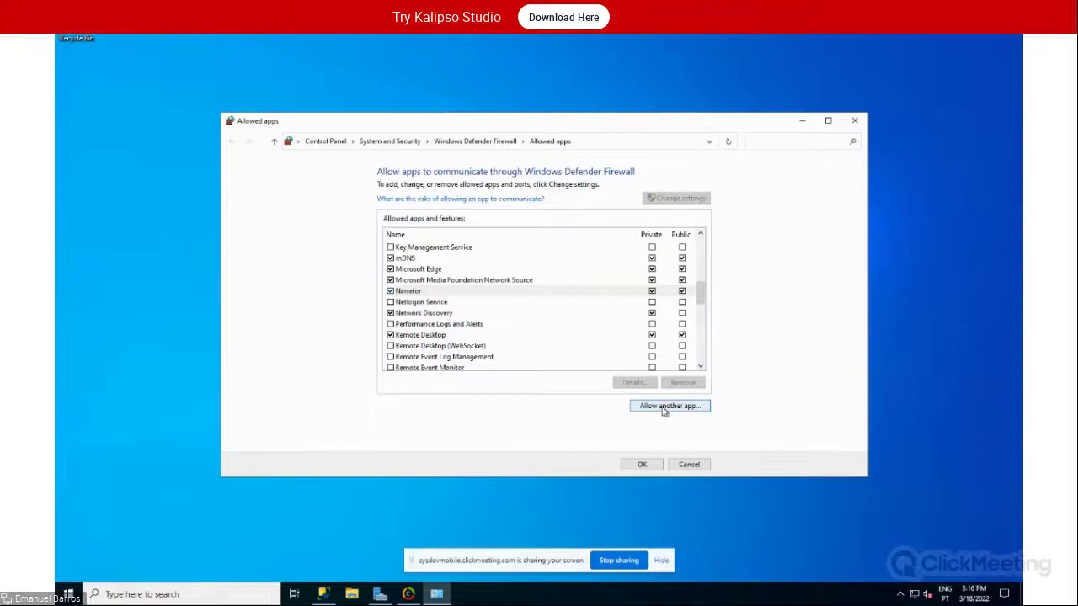
- Re-add MISCommunicatorEngine as an allowed app, save the list, and return to the Azure portal
click(664, 407)
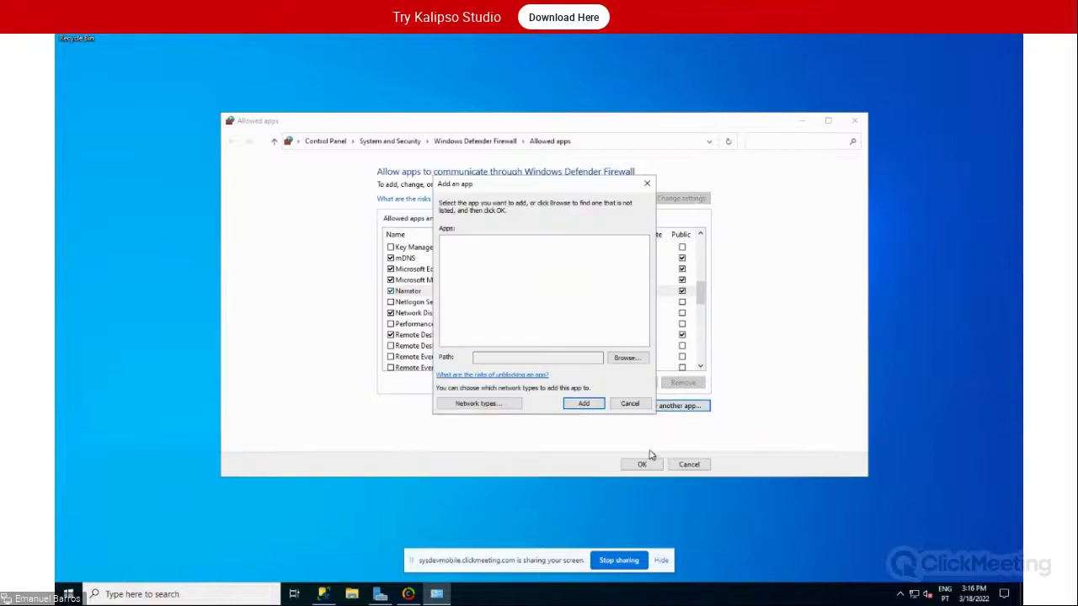
click(627, 358)
click(590, 348)
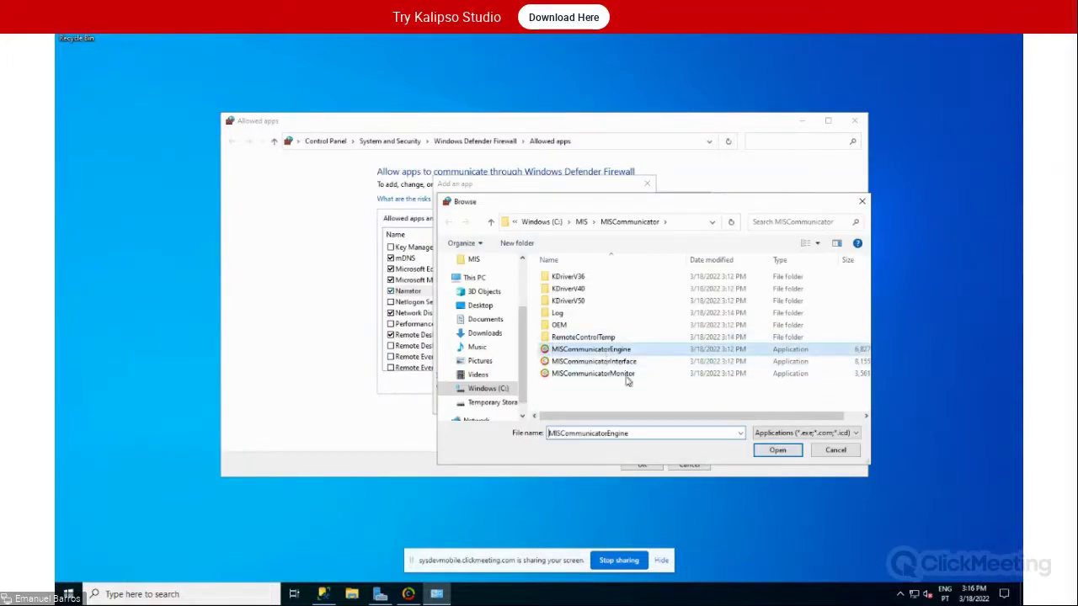
click(777, 449)
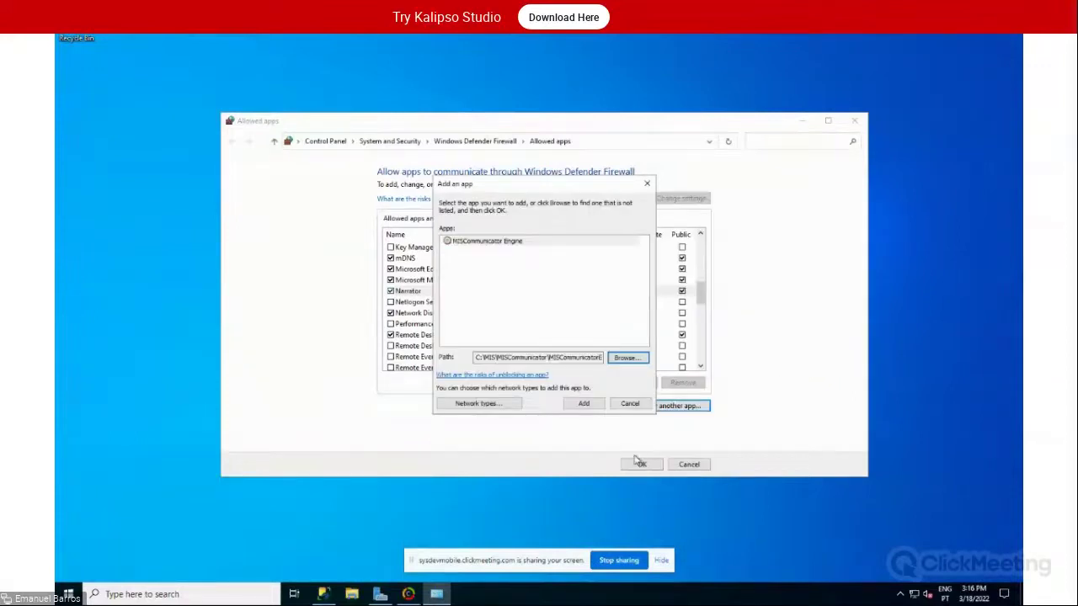
click(583, 404)
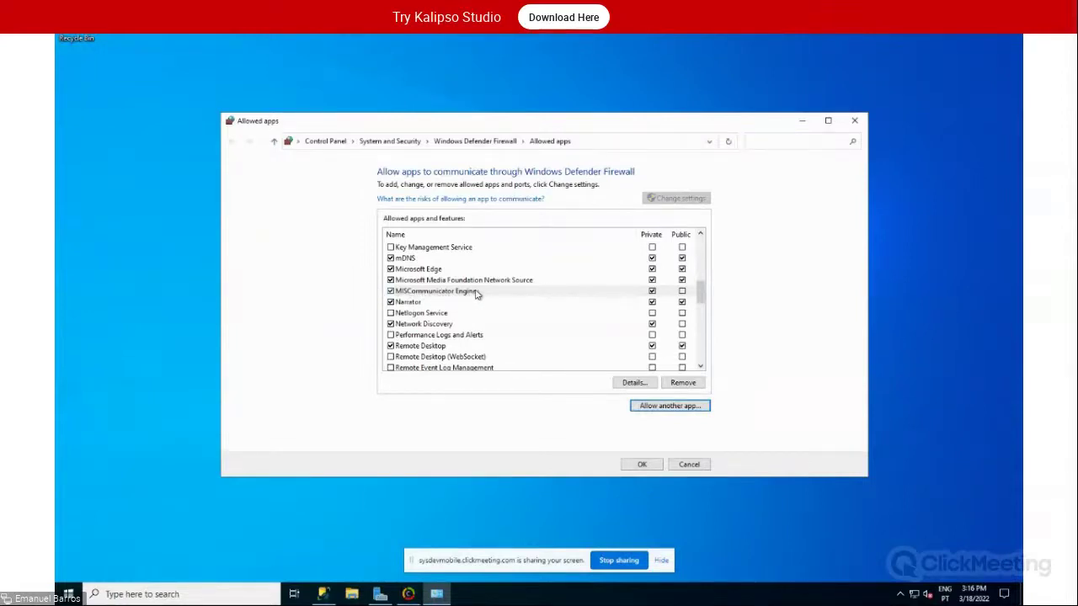
click(643, 463)
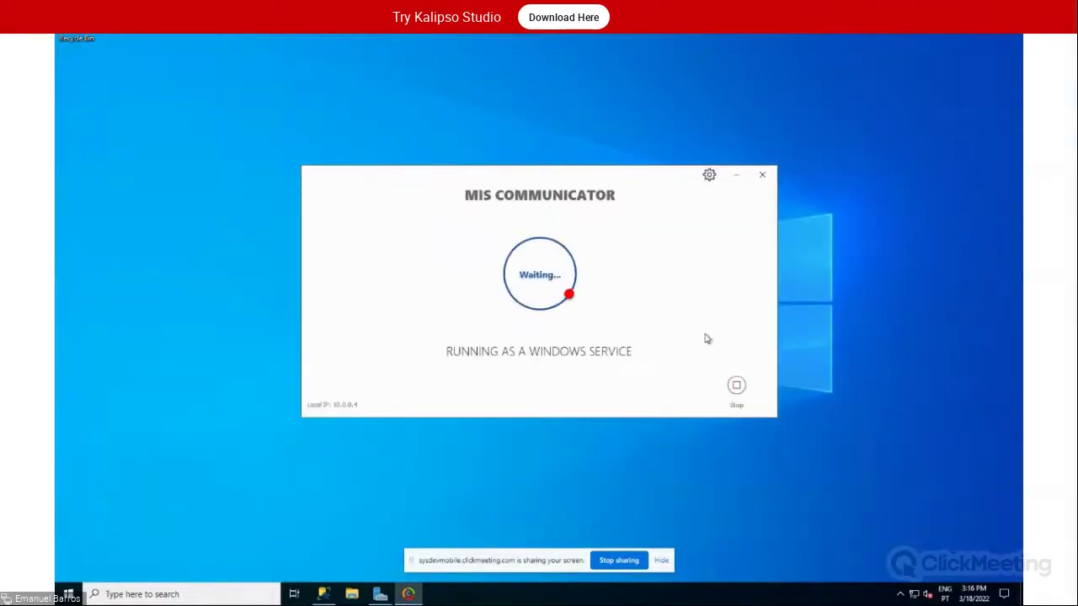
key(alt+Tab)
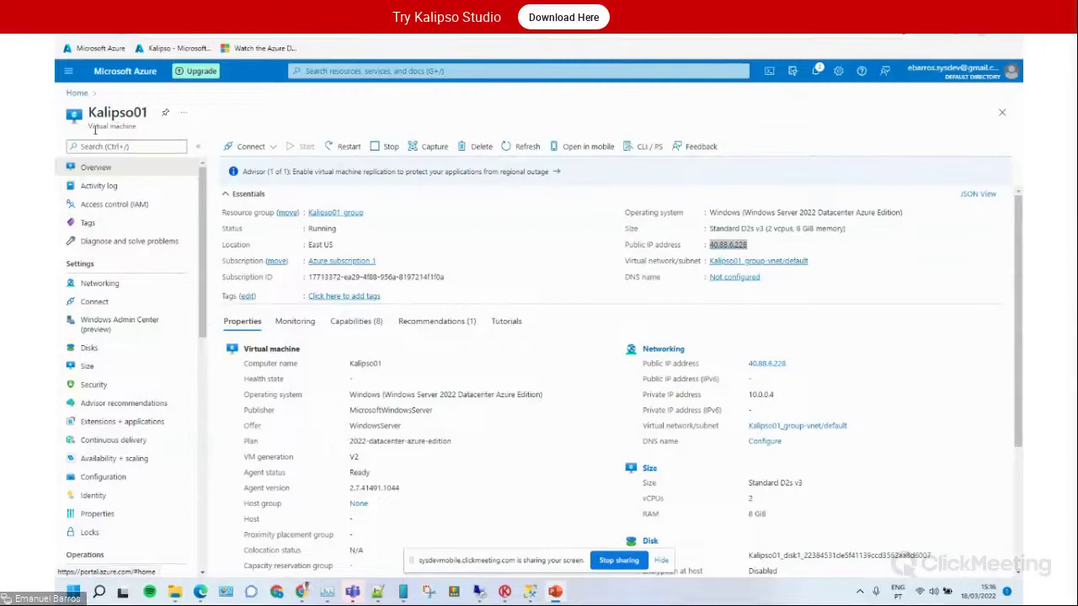
- Delete Kalipso01's MISCommunicator port 9000 inbound rule and reload the Networking rules list
drag(89, 127, 137, 128)
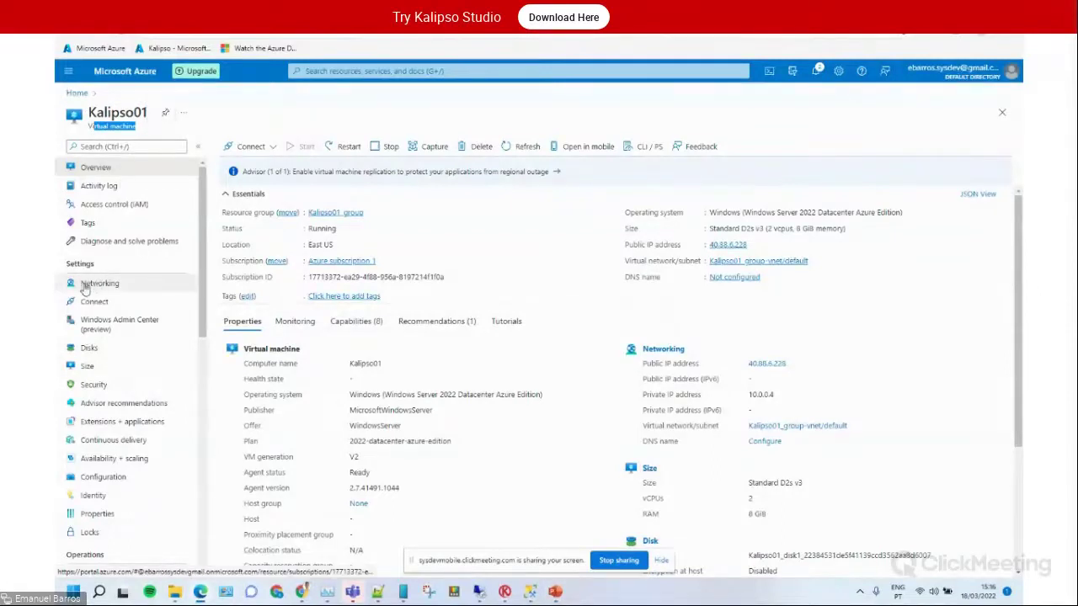
click(100, 285)
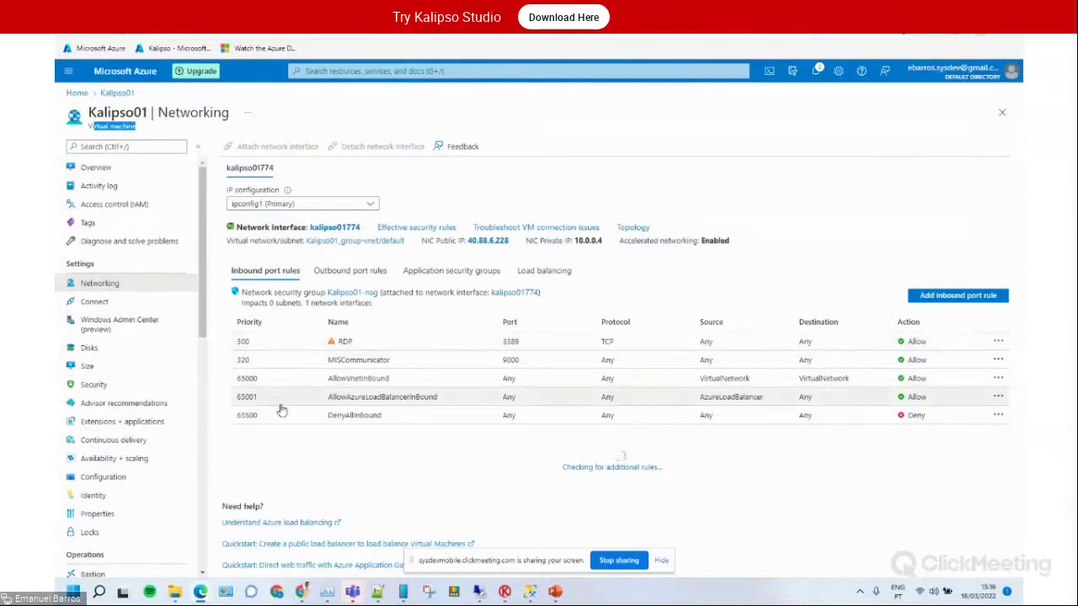
click(470, 367)
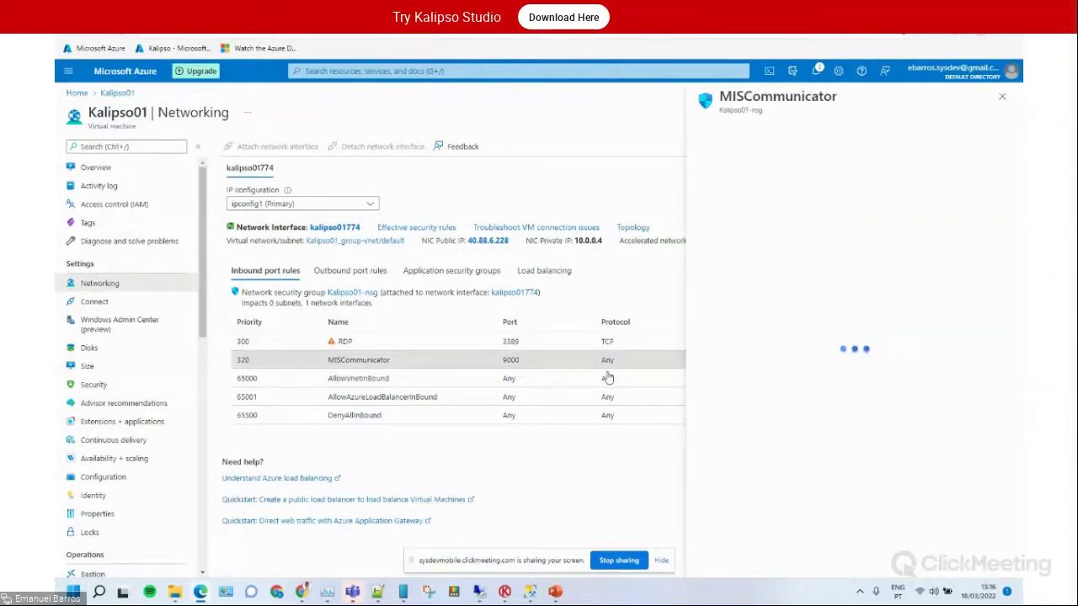
click(808, 131)
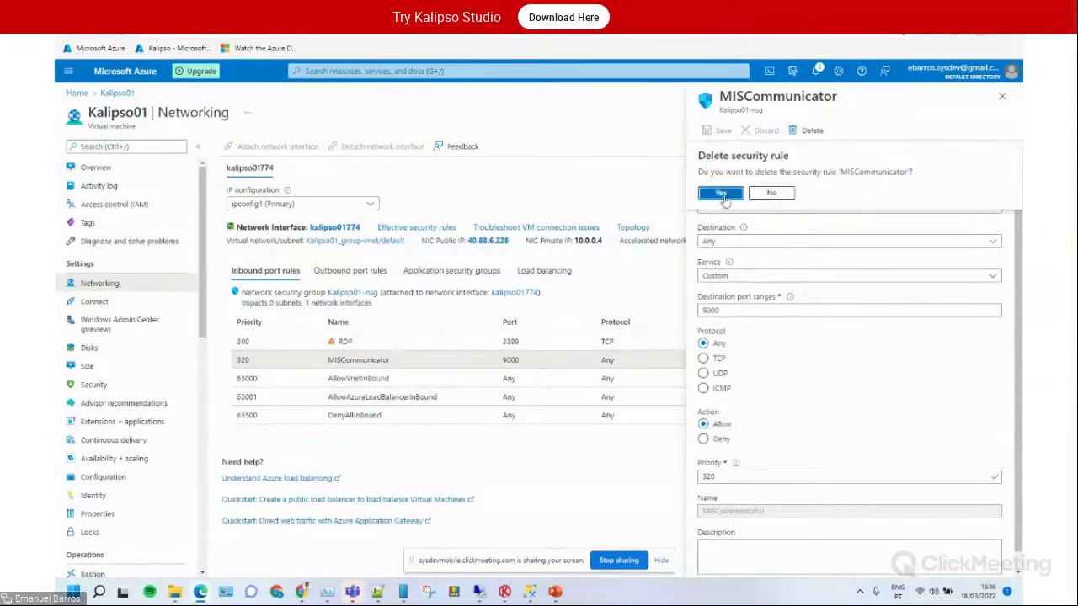
click(720, 193)
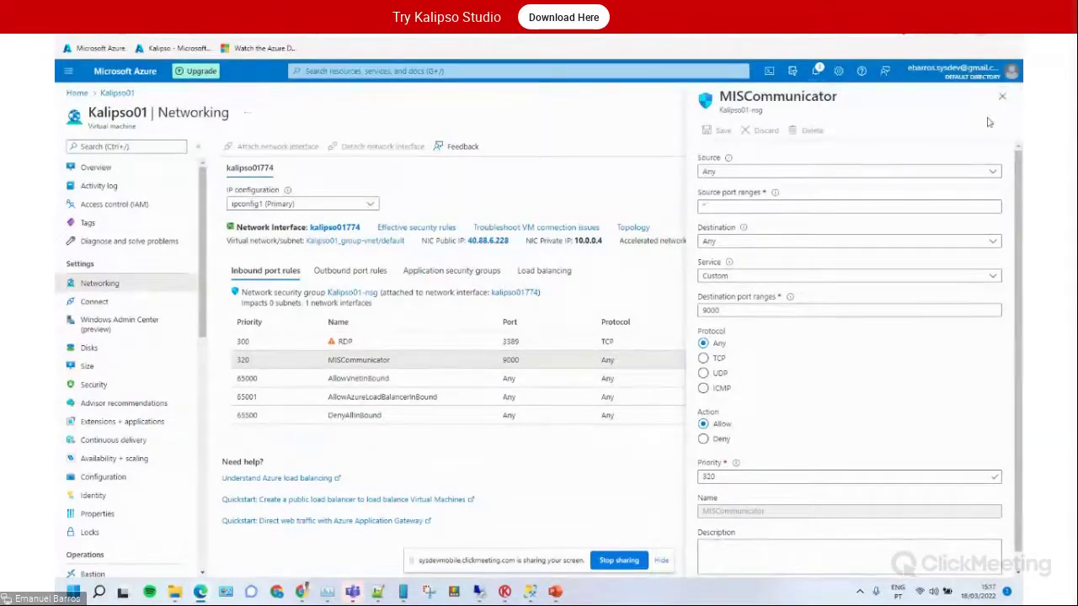
click(1004, 99)
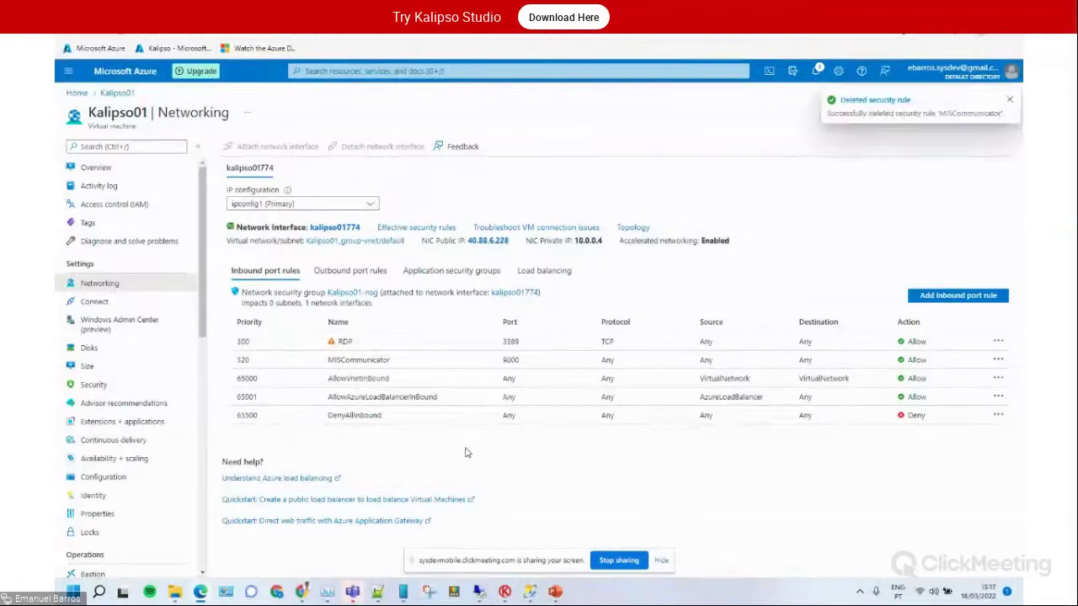
click(1010, 101)
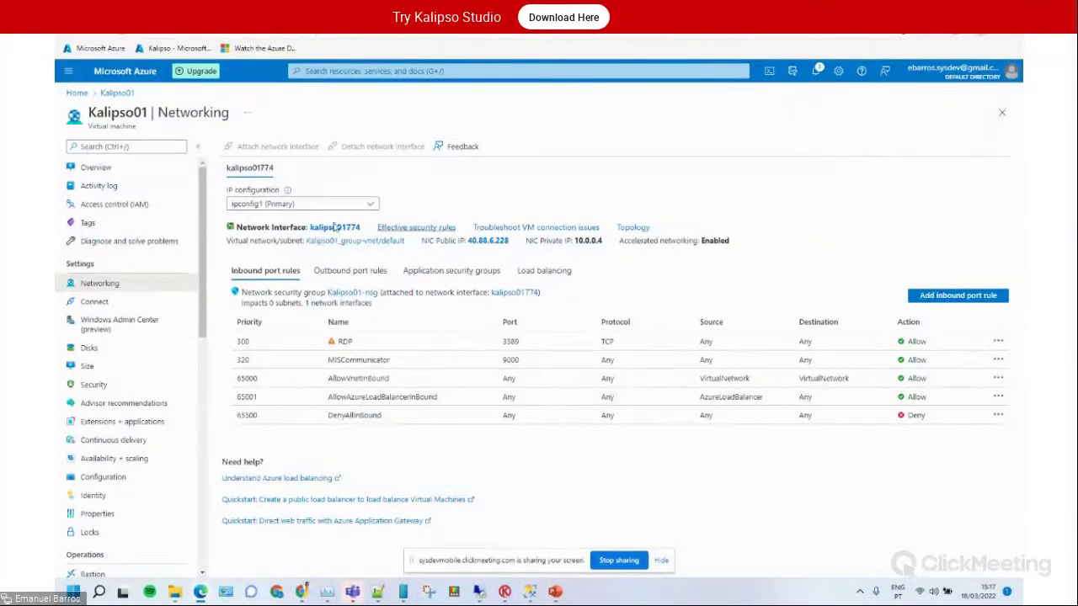
click(109, 301)
click(116, 284)
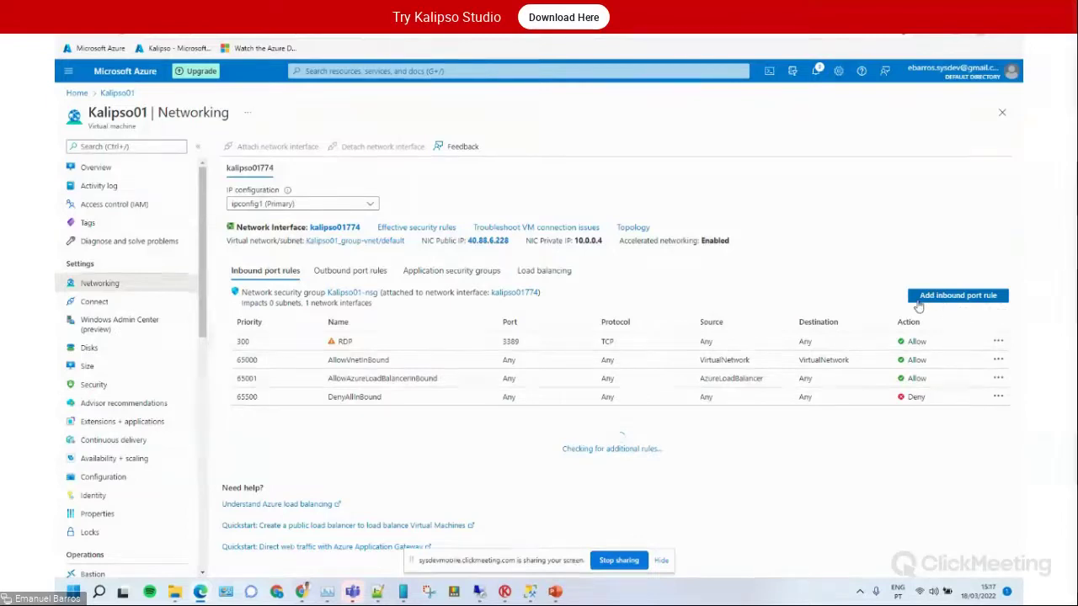
- Begin a new inbound port rule with destination port 9000 and service Custom
click(933, 296)
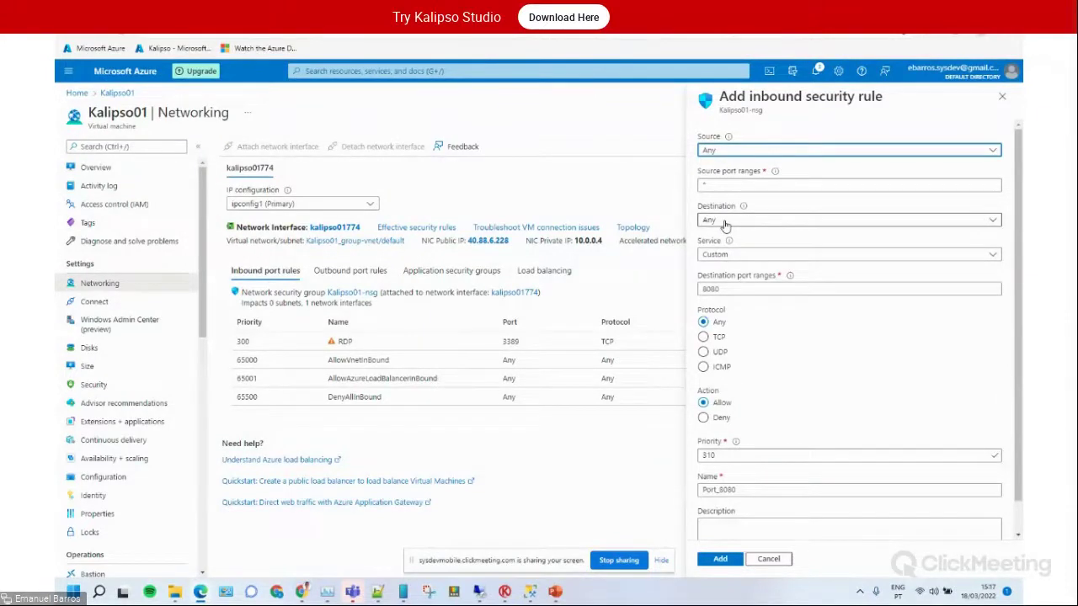
double_click(716, 289)
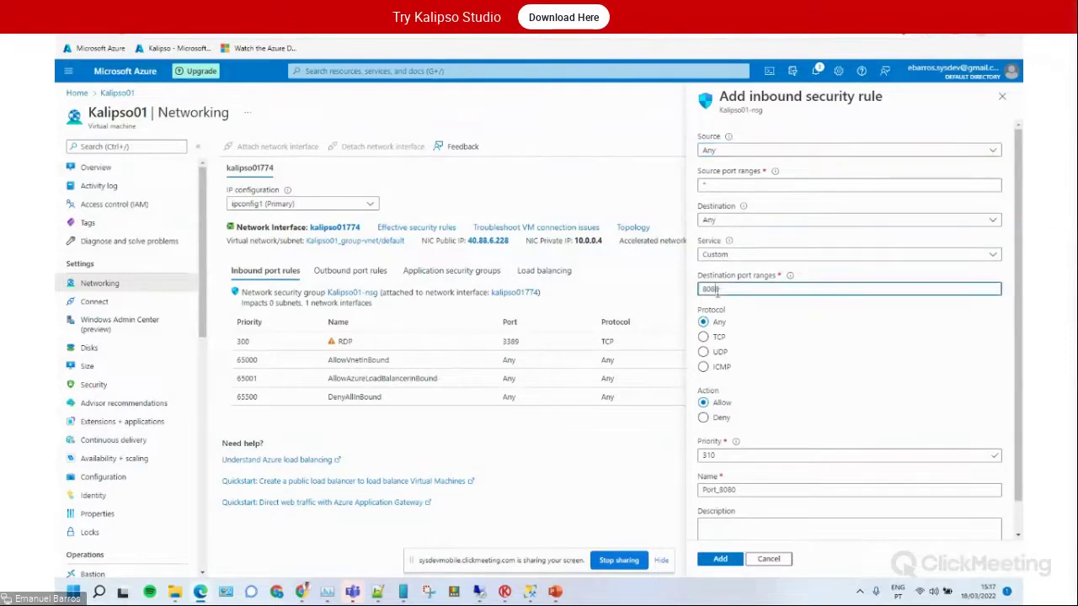
text(9000)
click(763, 255)
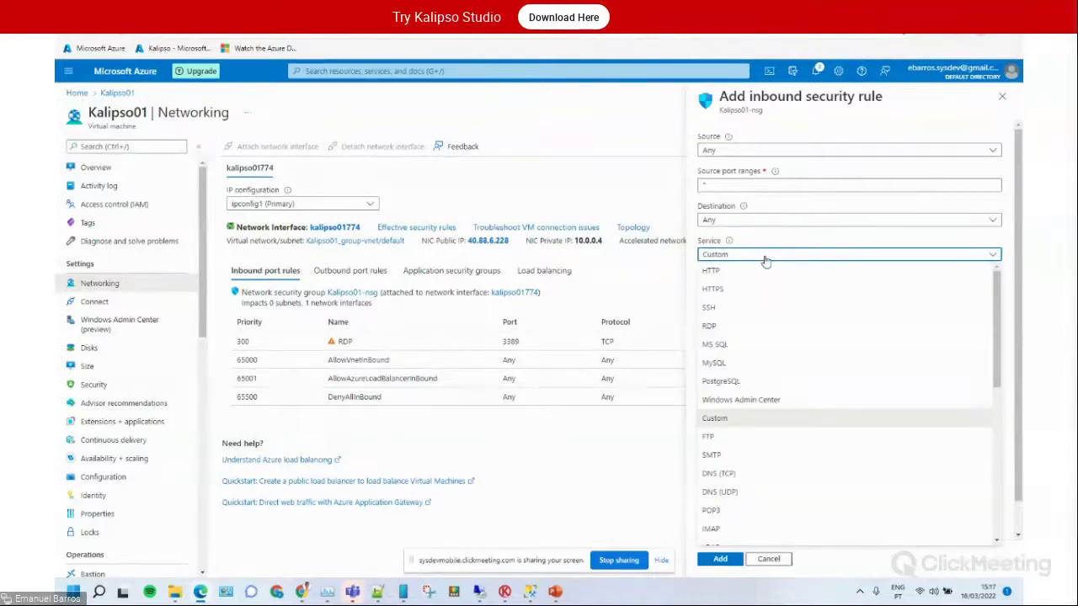
click(725, 418)
click(738, 289)
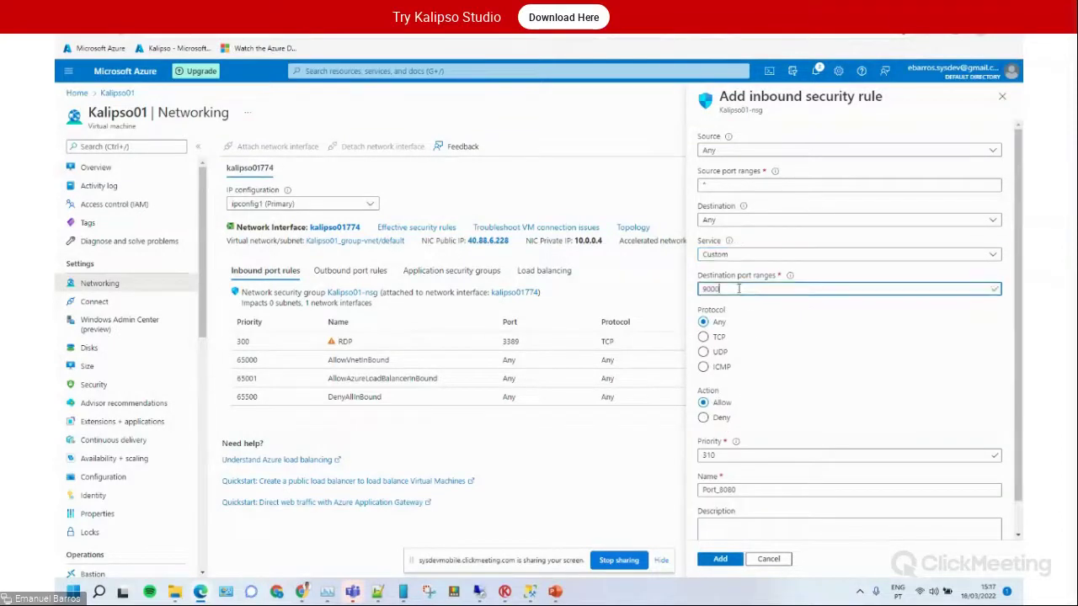
click(721, 346)
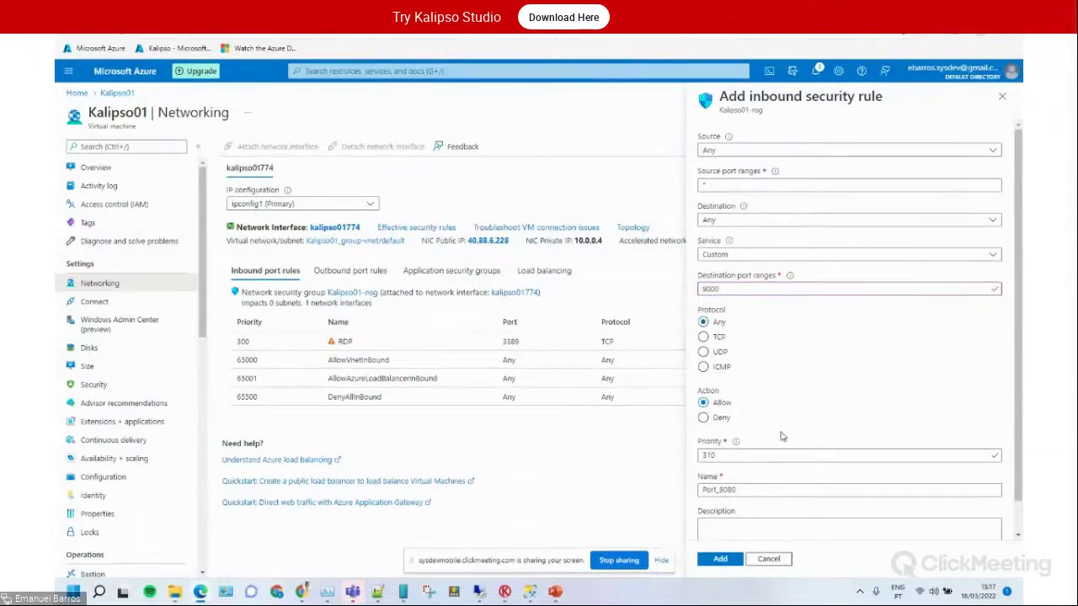
- Name the rule MISPort9000, create it, and select the NIC public IP 40.88.6.228
click(750, 490)
double_click(747, 492)
text(MISPort9000)
click(721, 560)
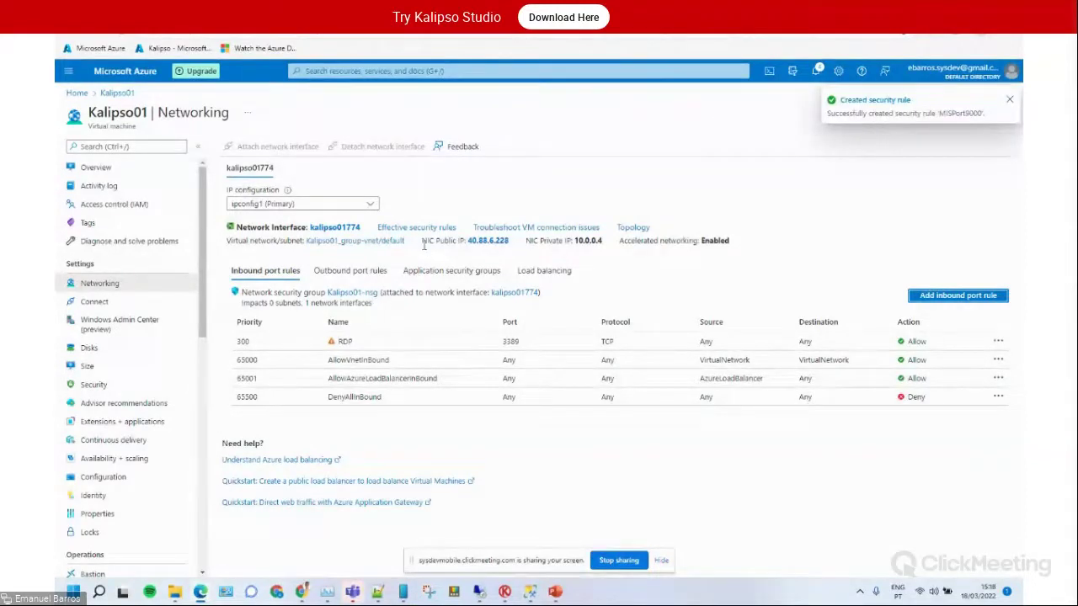
drag(509, 242, 469, 241)
key(ctrl+c)
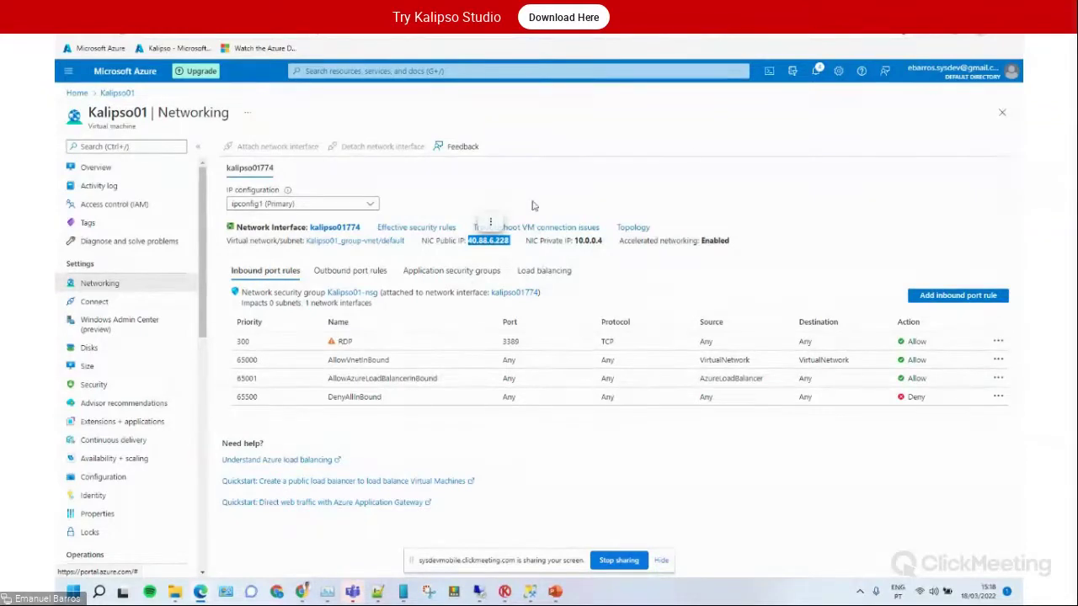
- Review the Azure communication profile unchanged, then start a Communication Profile form with all settings cleared
key(alt+Tab)
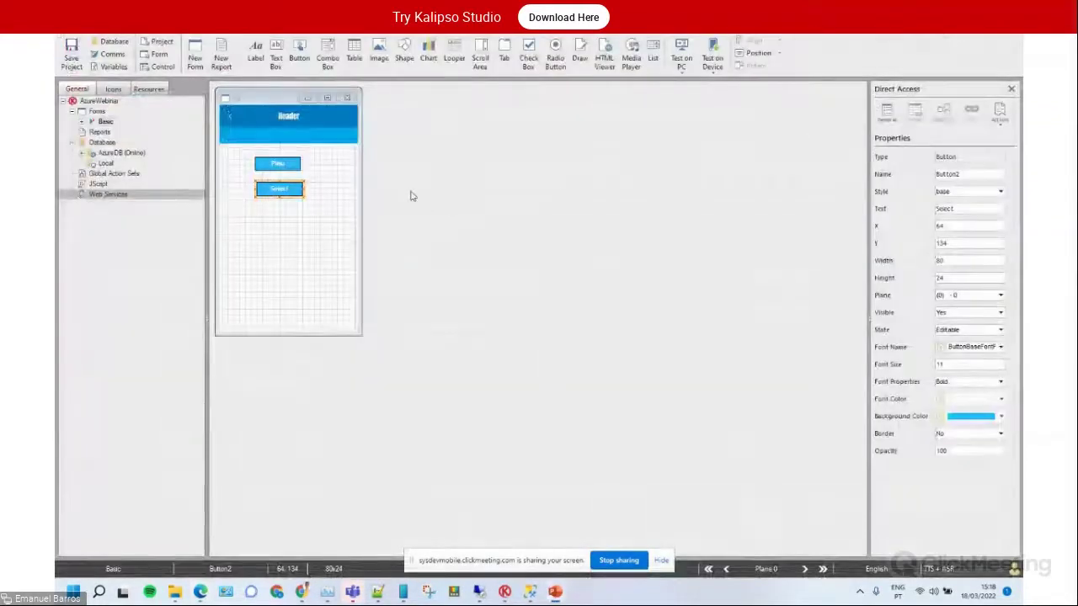
click(111, 57)
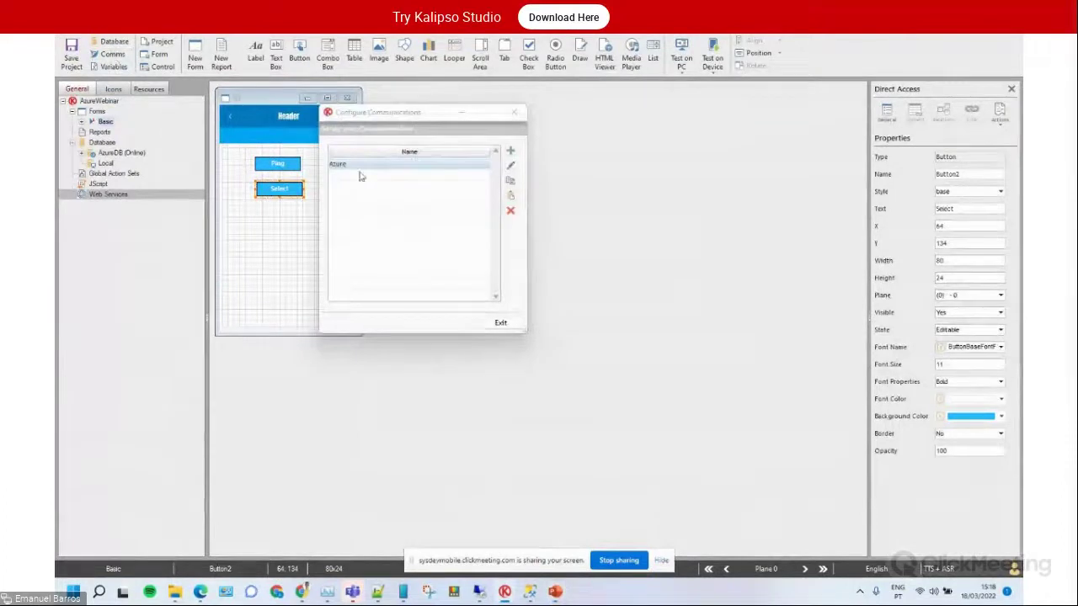
double_click(355, 165)
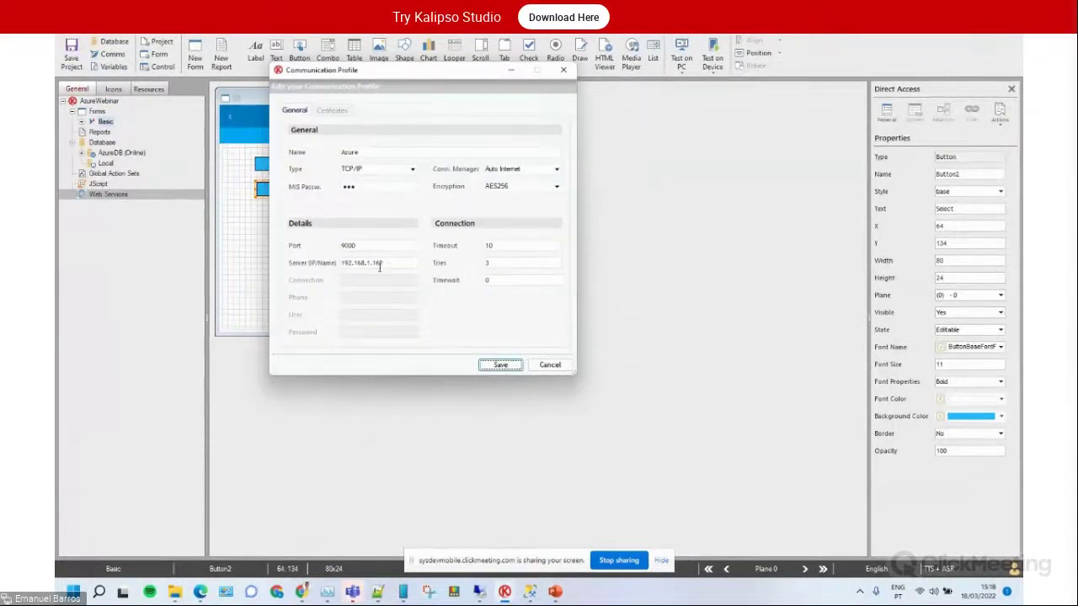
click(548, 369)
click(509, 333)
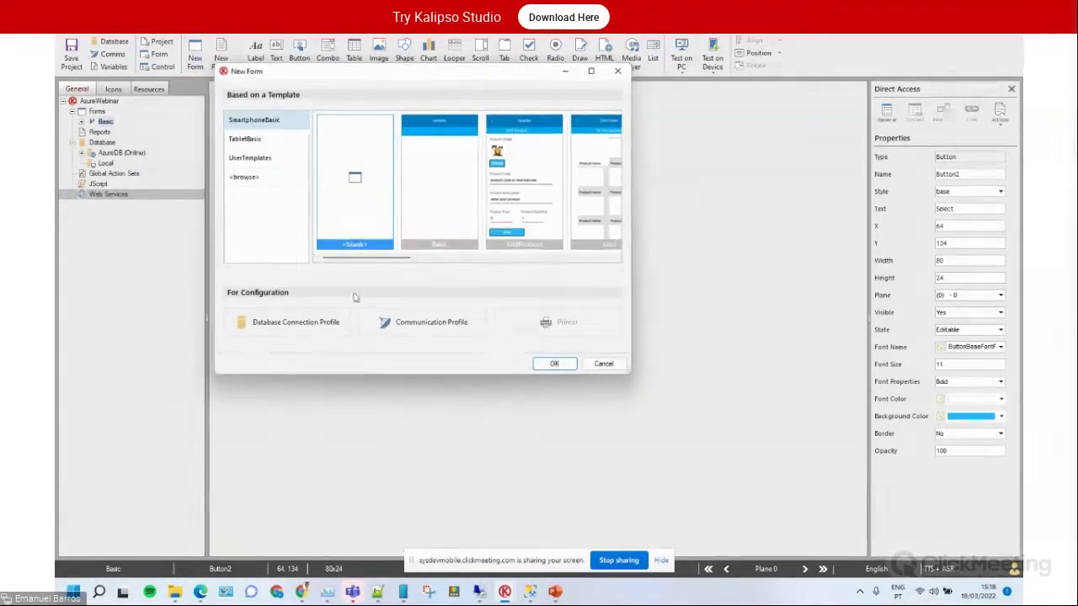
click(424, 321)
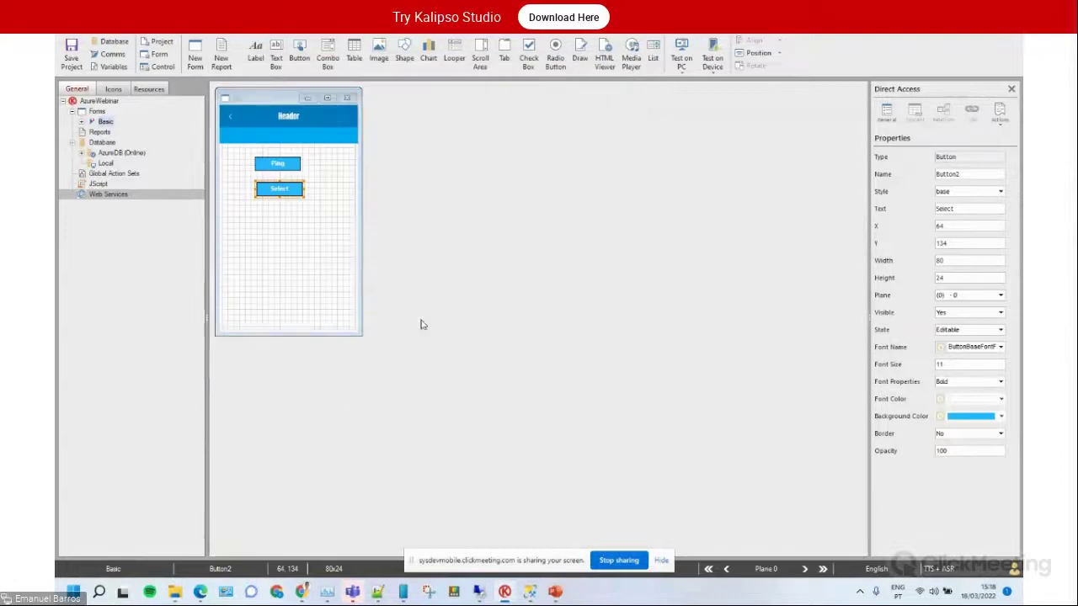
click(648, 253)
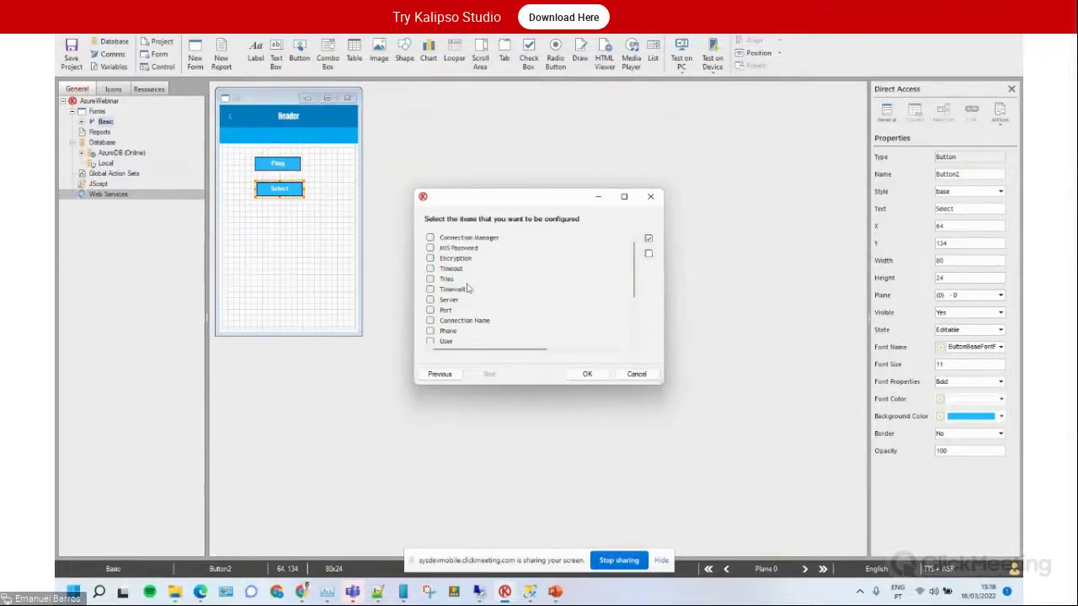
- Generate frm_ConfigCommunications with only the Server setting and switch back to the Header form
click(431, 301)
click(593, 374)
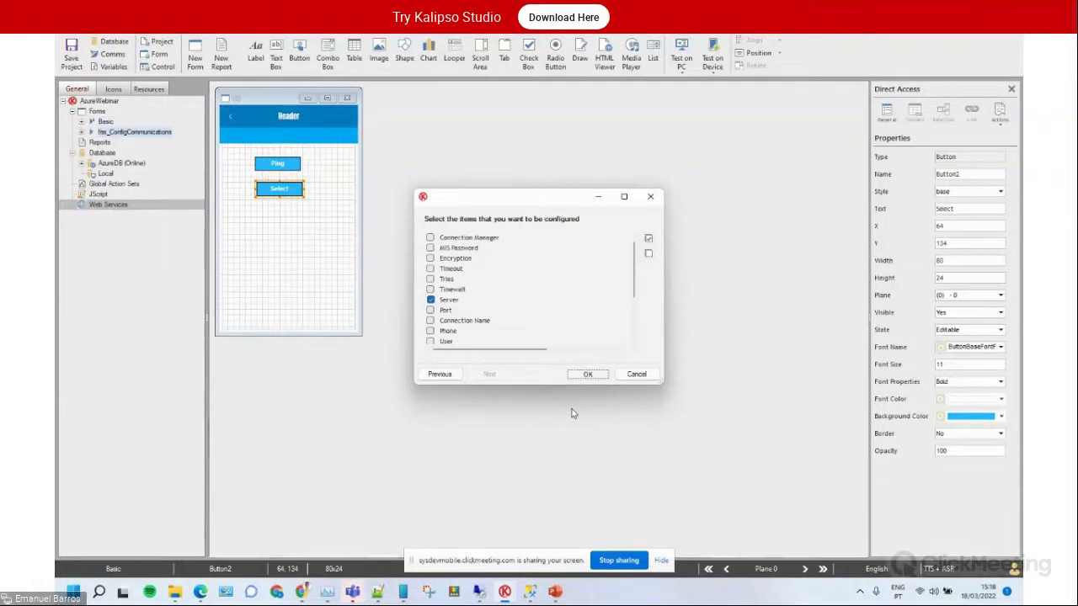
drag(261, 95, 428, 114)
click(277, 193)
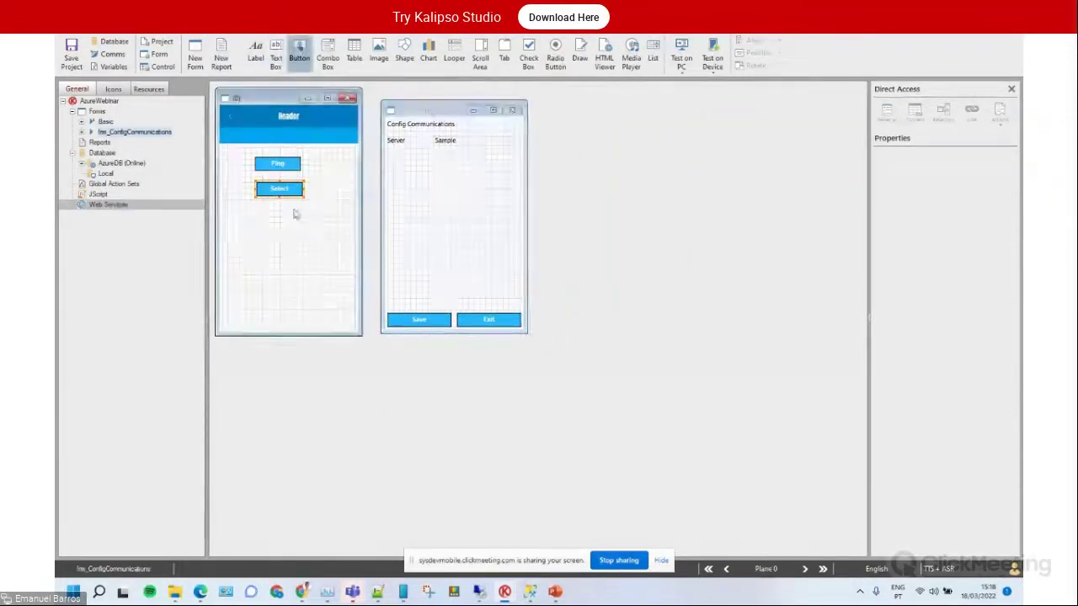
- Add an 'MIS Settings' button to the Header form whose Click shows frm_ConfigCommunications
click(259, 239)
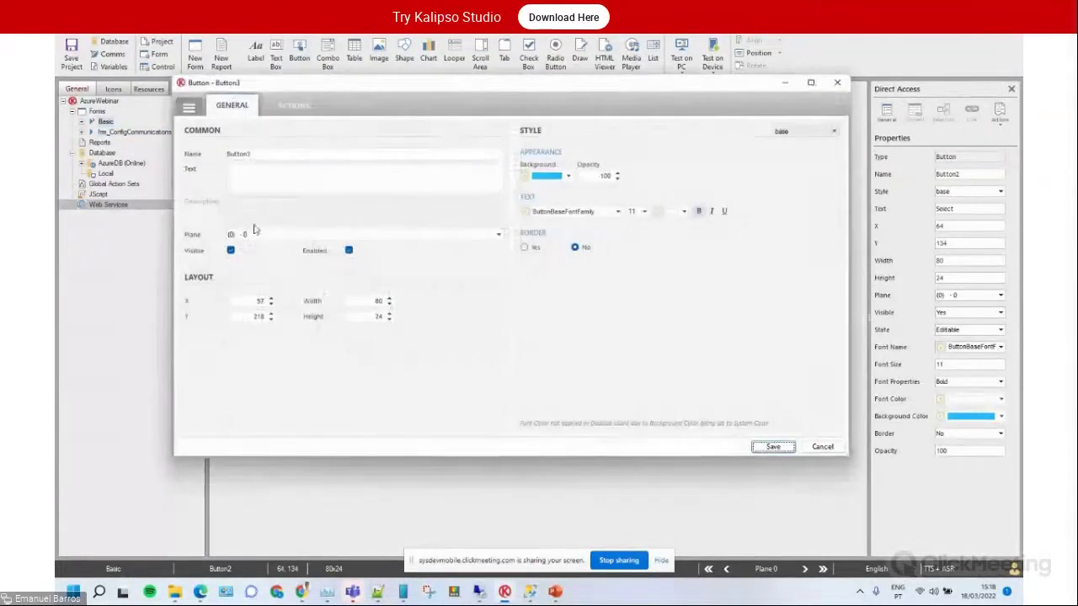
text(MS Settings)
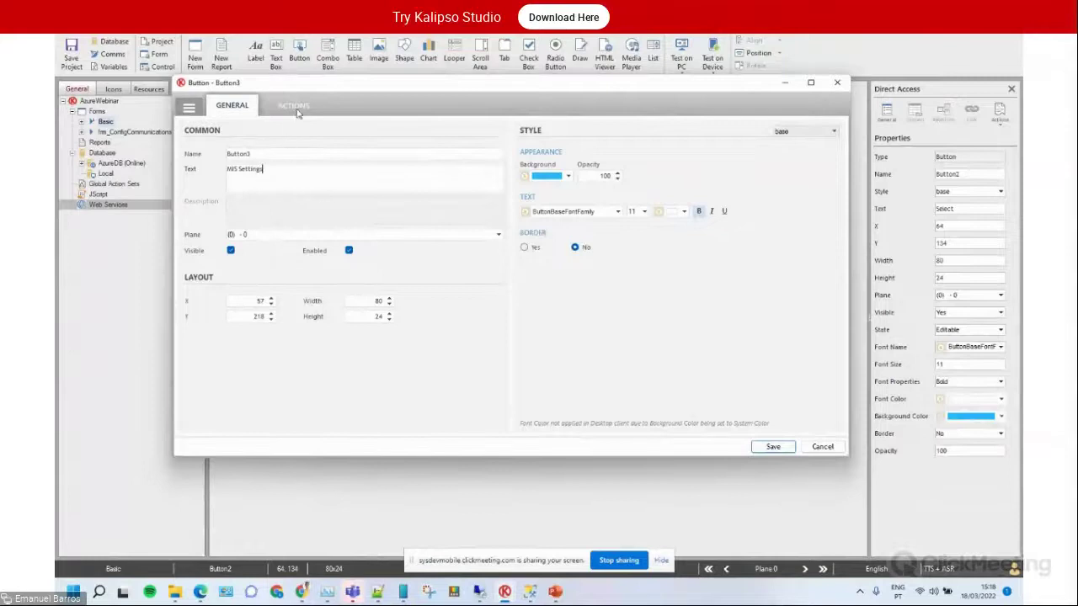
click(295, 107)
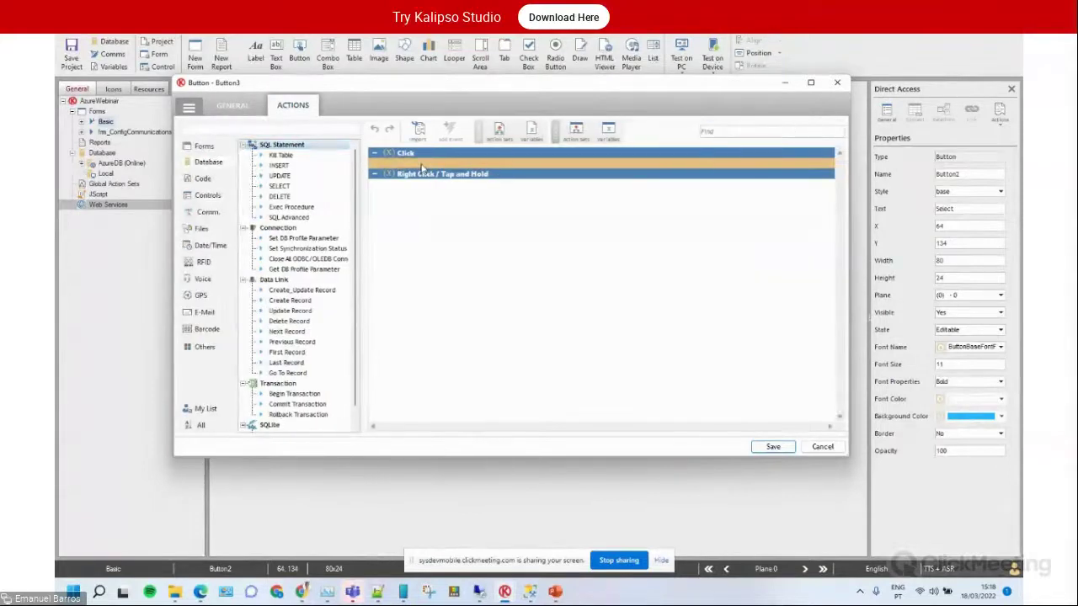
right_click(421, 167)
click(409, 164)
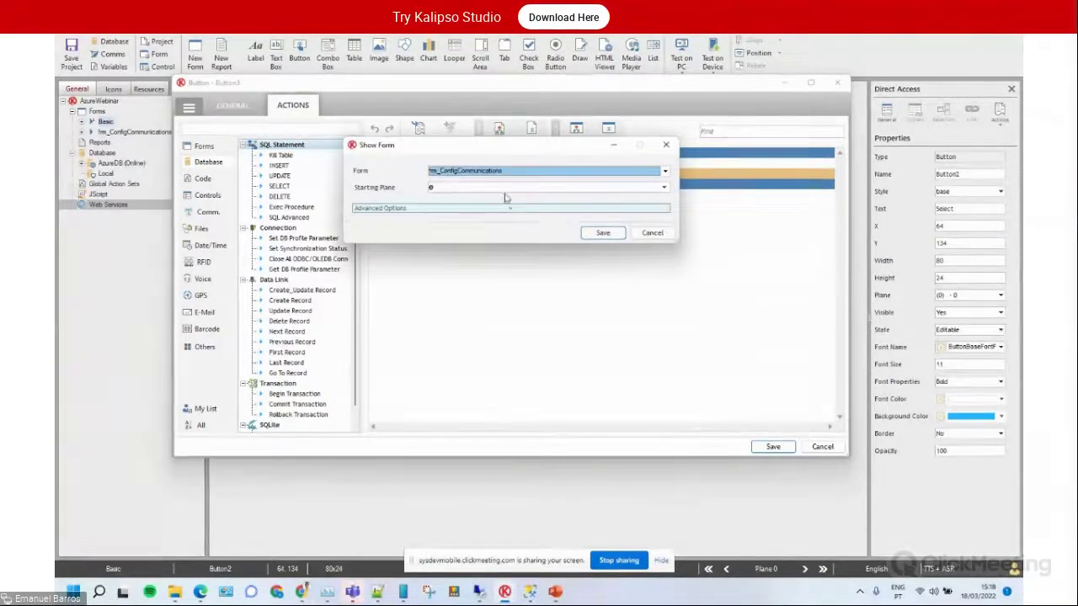
click(599, 233)
click(773, 447)
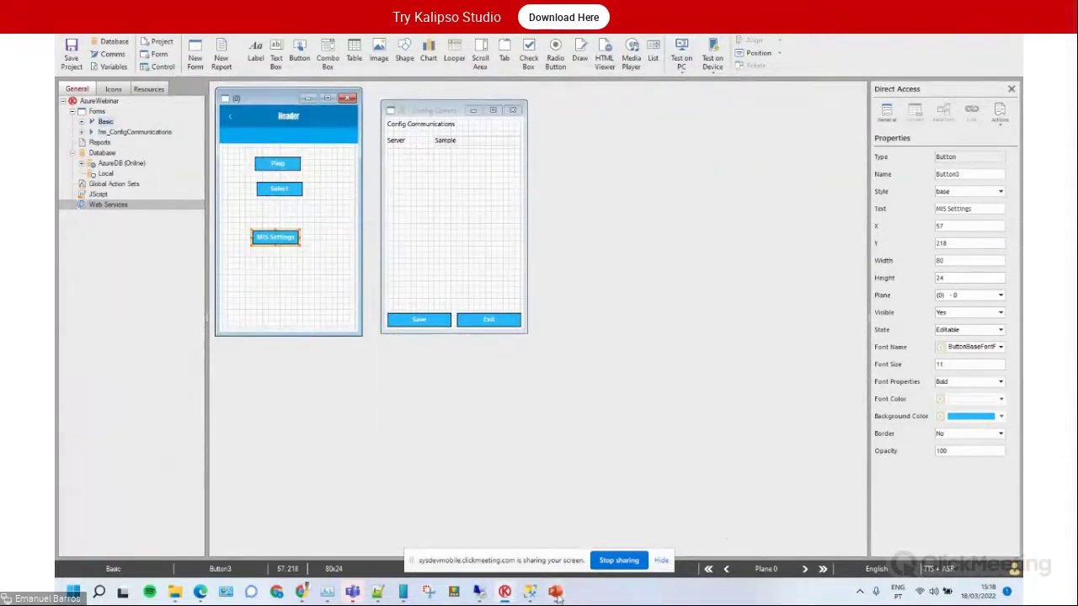
- Run the project in the simulator via Test on PC
click(687, 60)
click(702, 89)
click(517, 353)
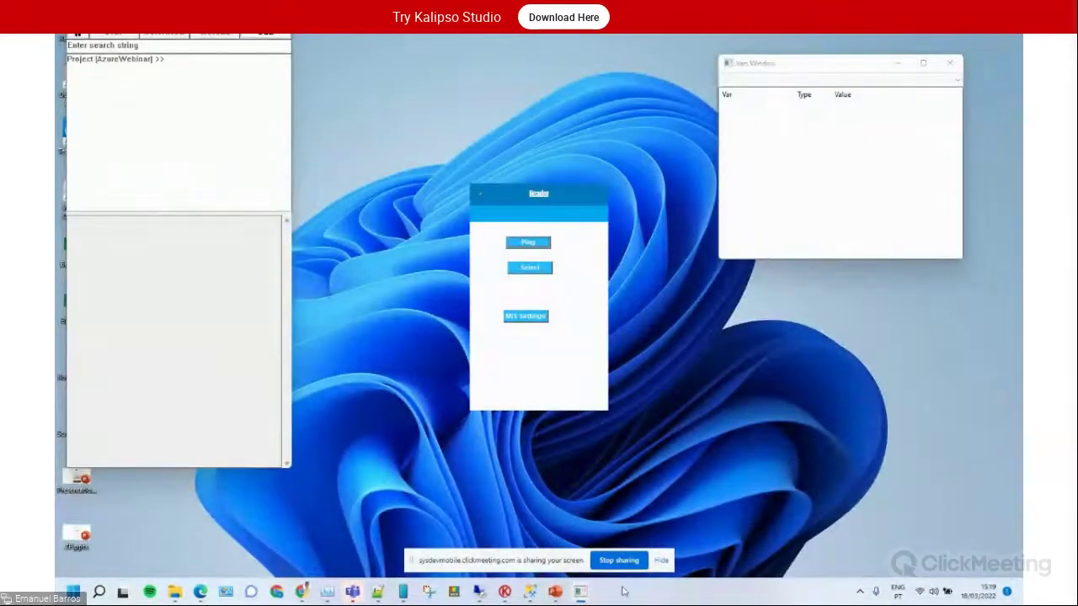
- Stop the local MIS Communicator and its engine, declining maintenance mode
click(860, 592)
click(849, 560)
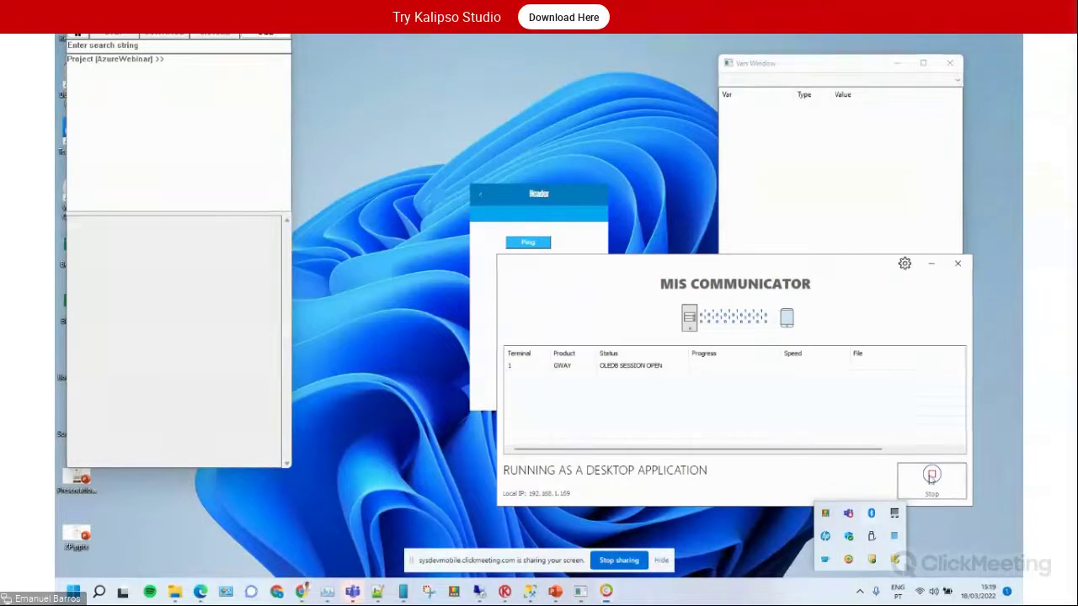
click(930, 476)
click(731, 409)
click(740, 438)
click(931, 475)
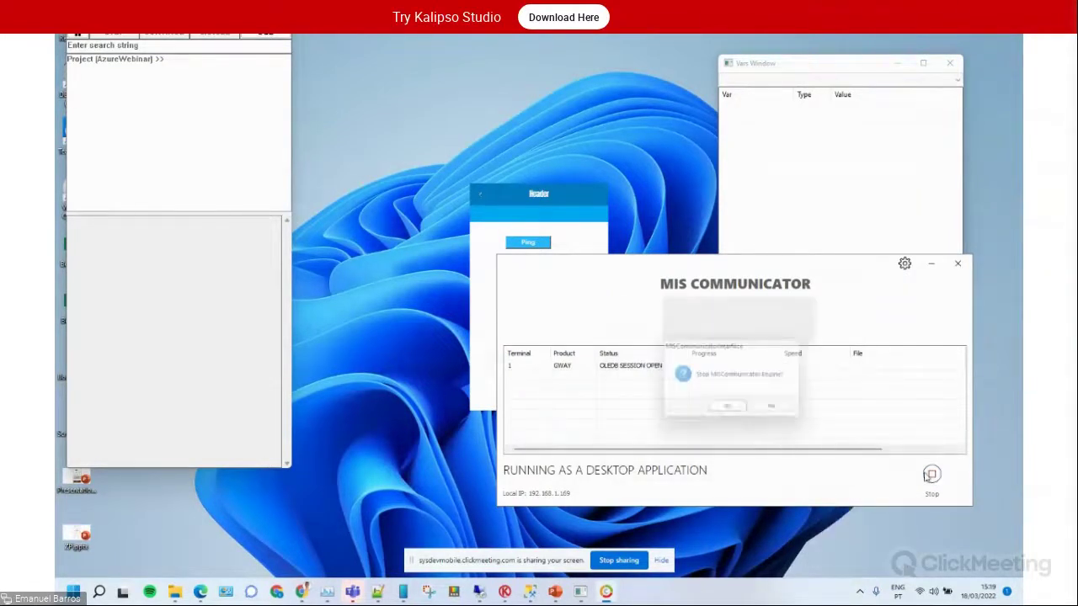
click(730, 409)
click(772, 441)
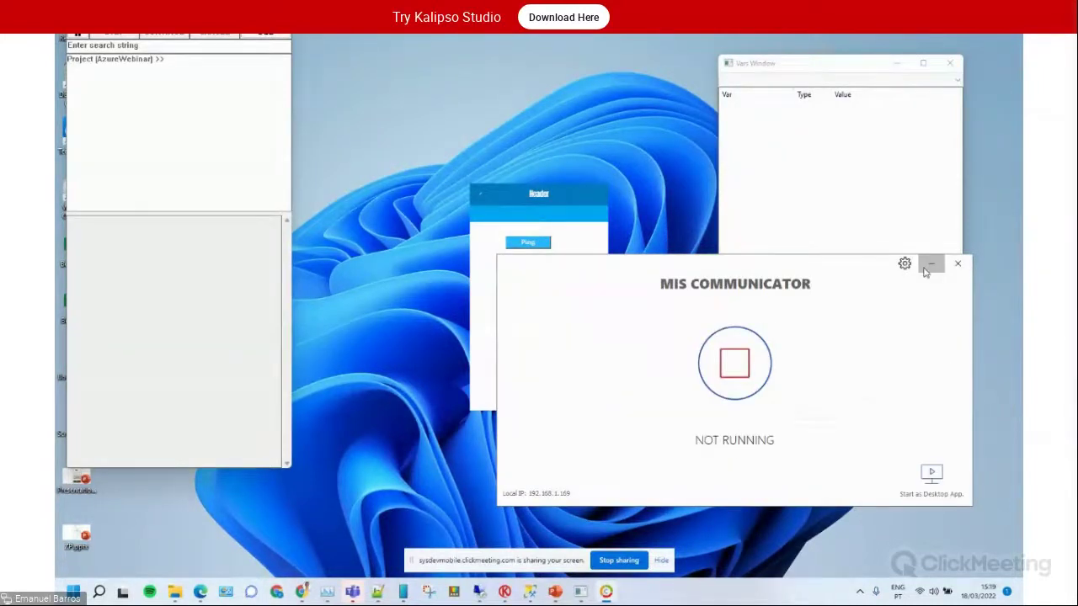
drag(770, 268, 802, 322)
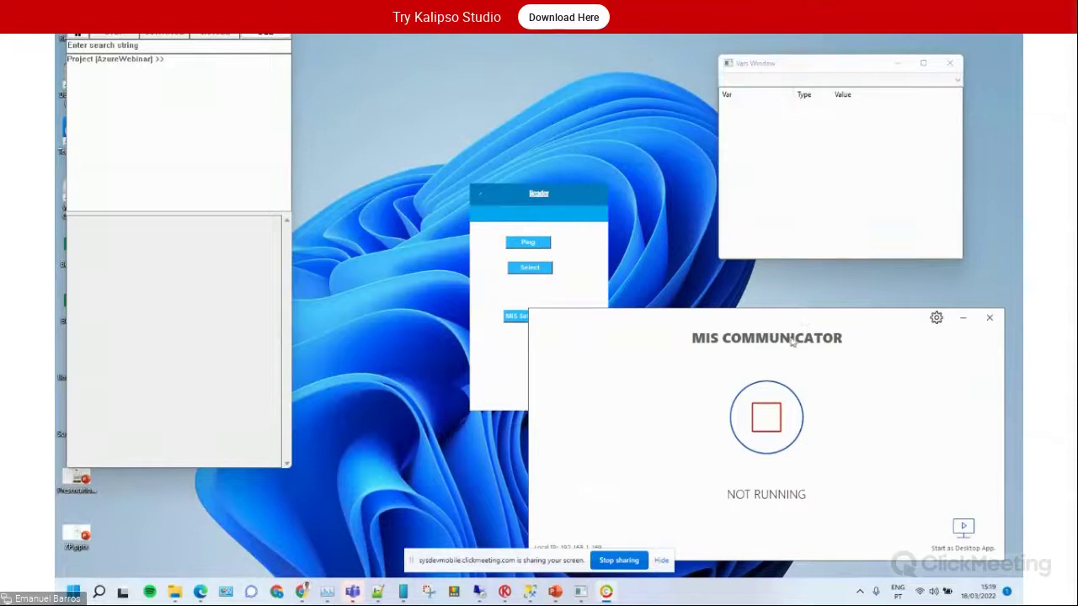
- Run Select, dismiss the connection error, then set the Server to 40.88.6.228 and save
click(570, 259)
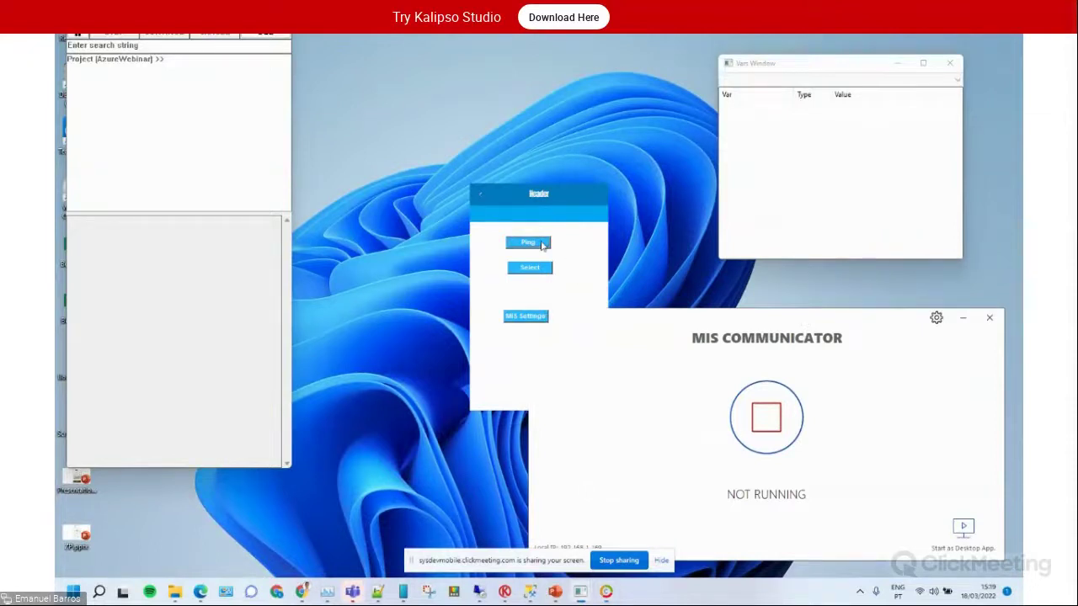
click(542, 269)
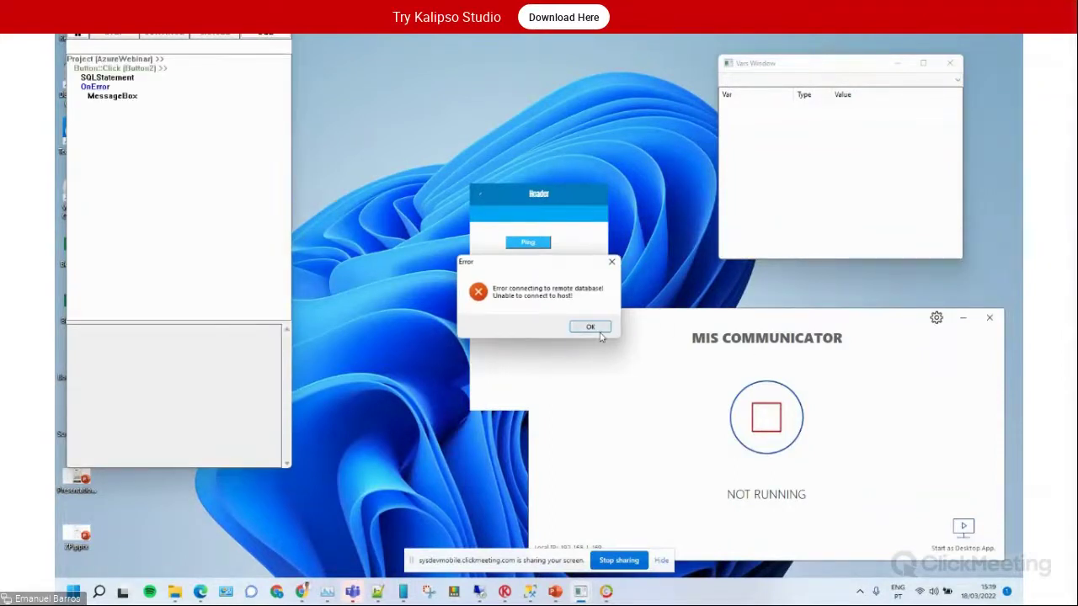
click(589, 326)
click(527, 314)
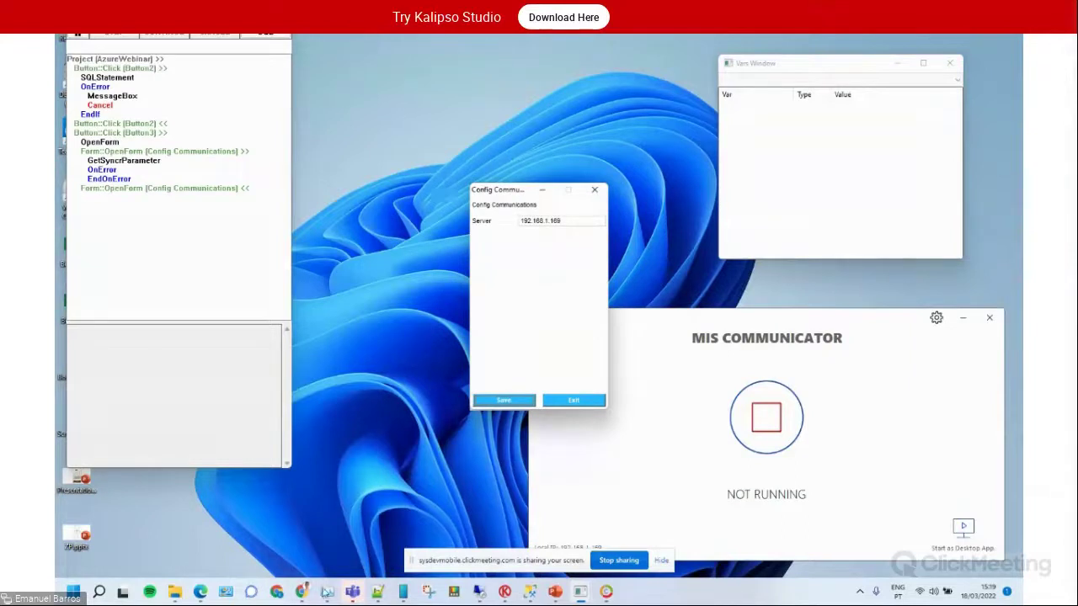
click(378, 594)
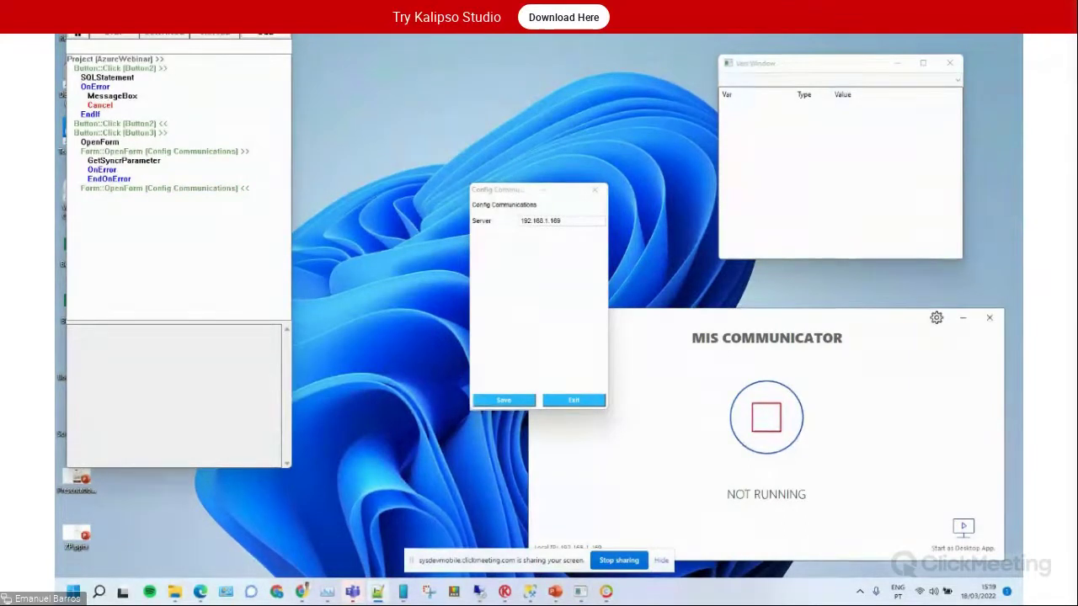
click(562, 237)
drag(560, 221, 504, 223)
key(ctrl+v)
click(505, 400)
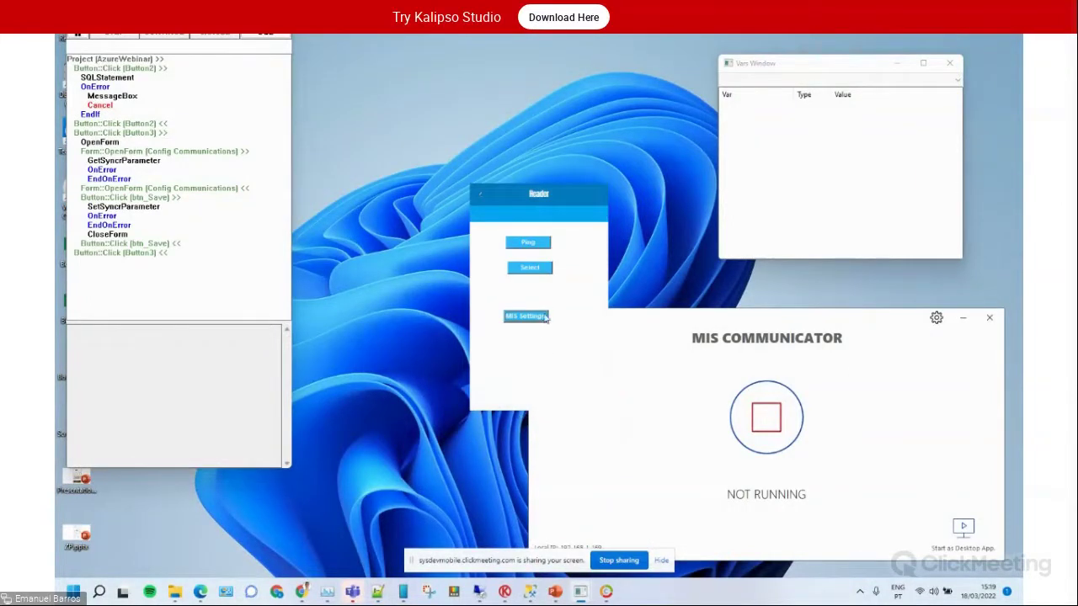
- Ping the server and retry Select, which fails with an ODBC timeout, then switch to the VM
click(539, 245)
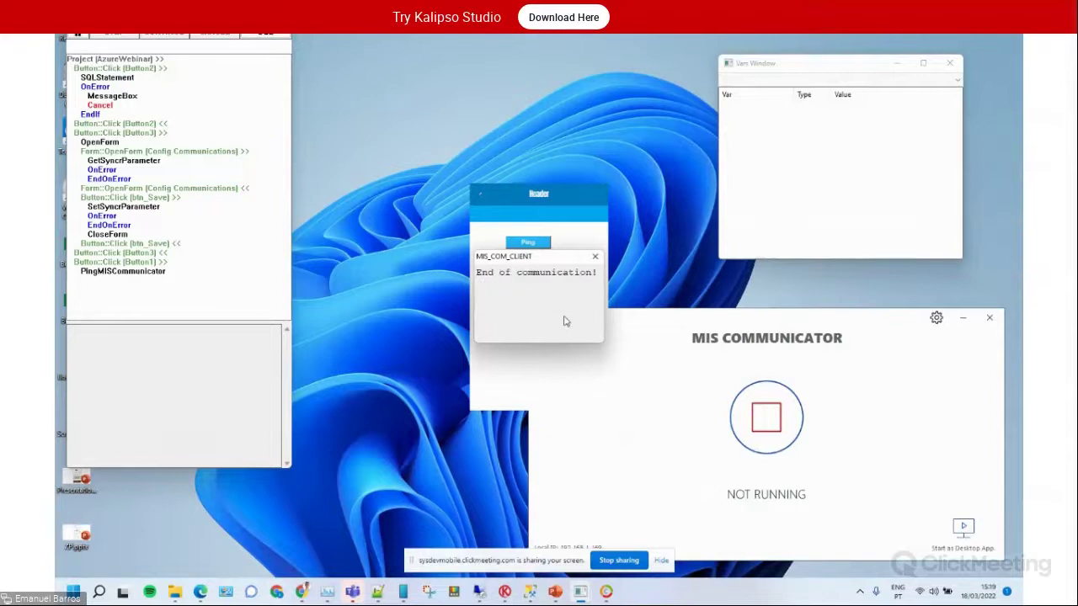
click(549, 328)
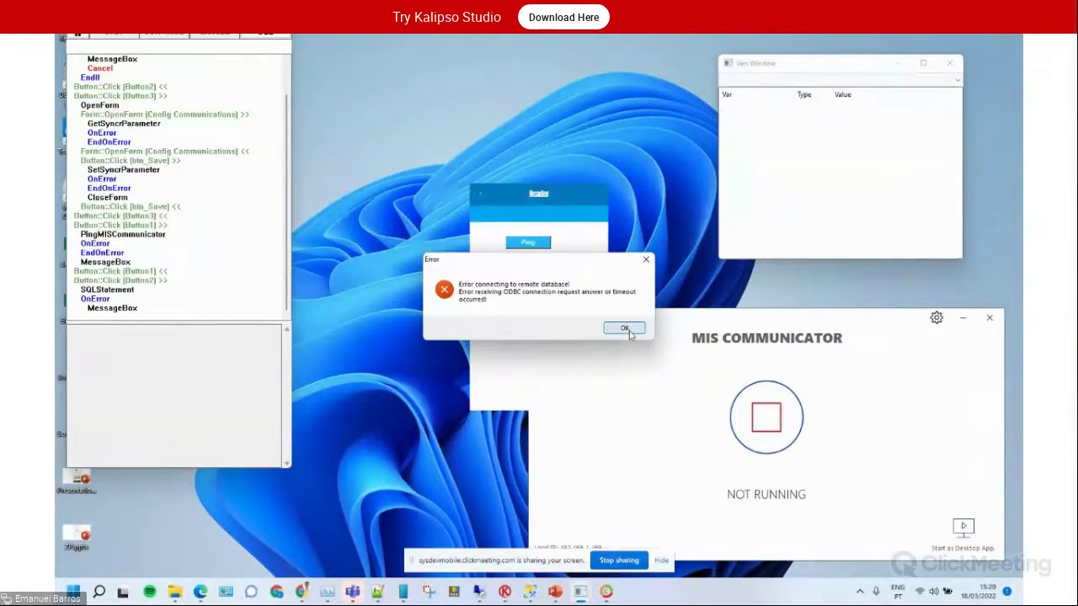
click(625, 329)
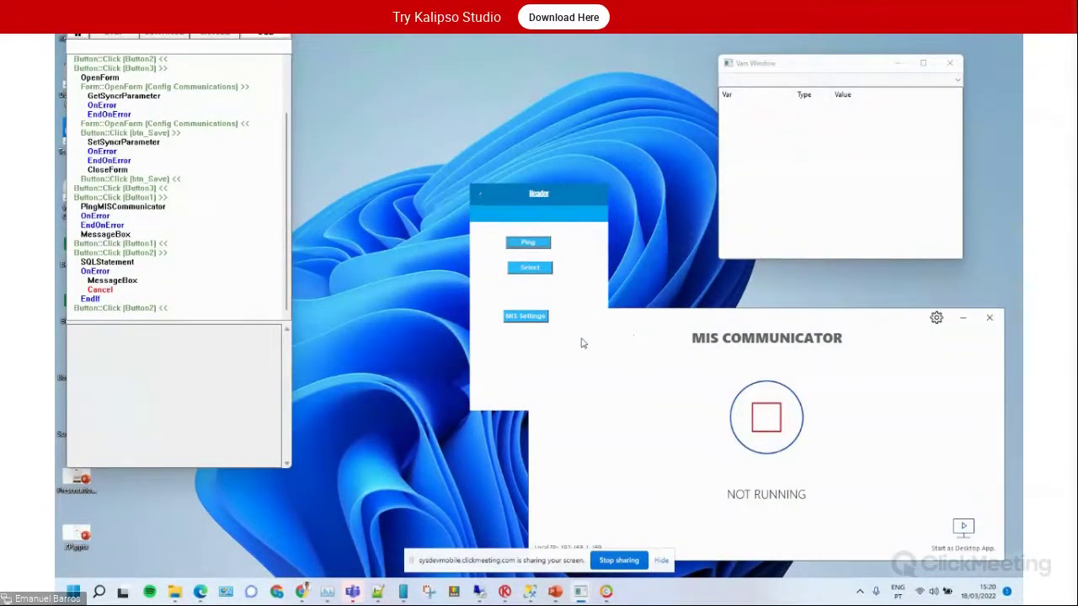
click(504, 591)
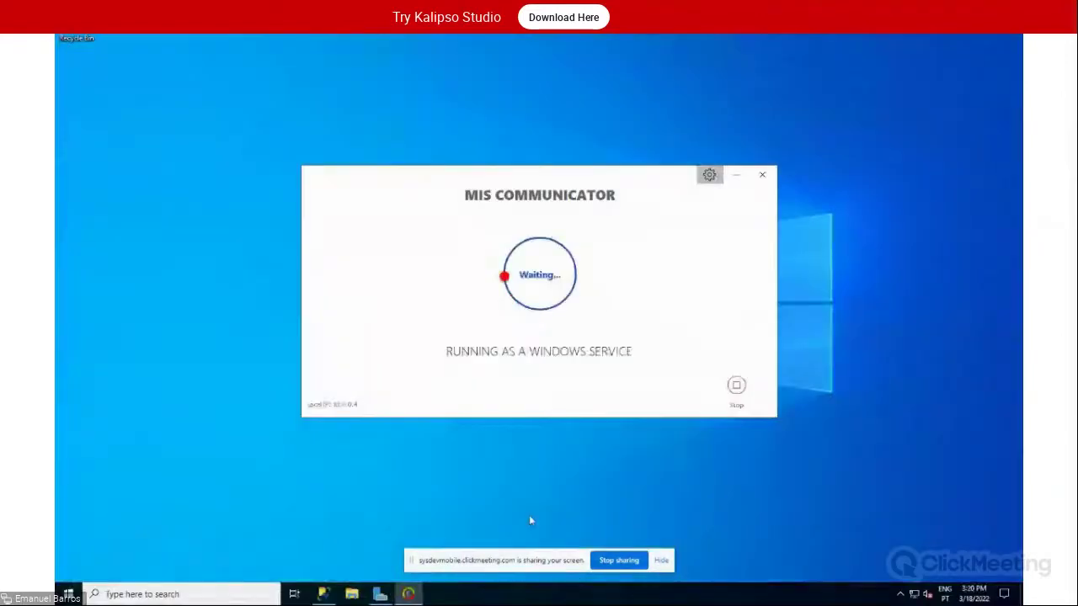
- Review the communicator's log entries for terminal identification, ping and database error, then stop the simulation
click(709, 174)
click(710, 241)
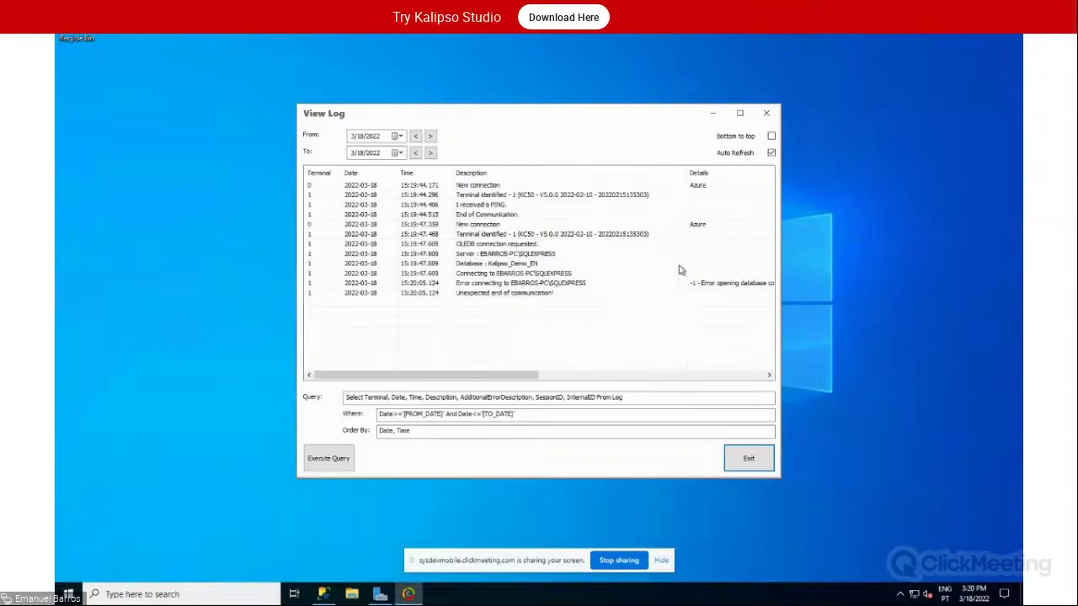
click(476, 236)
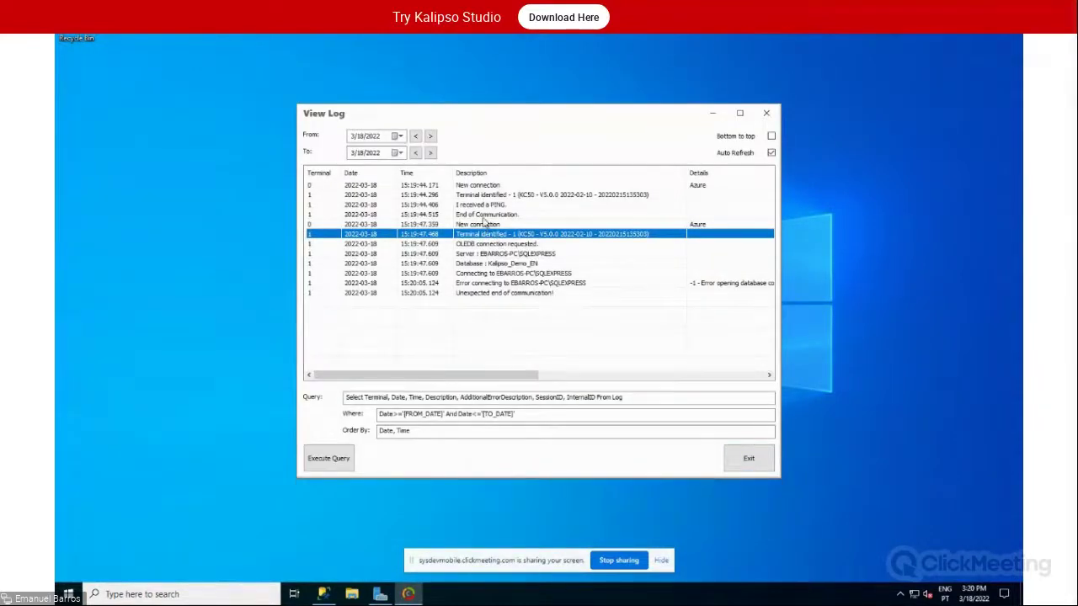
click(486, 204)
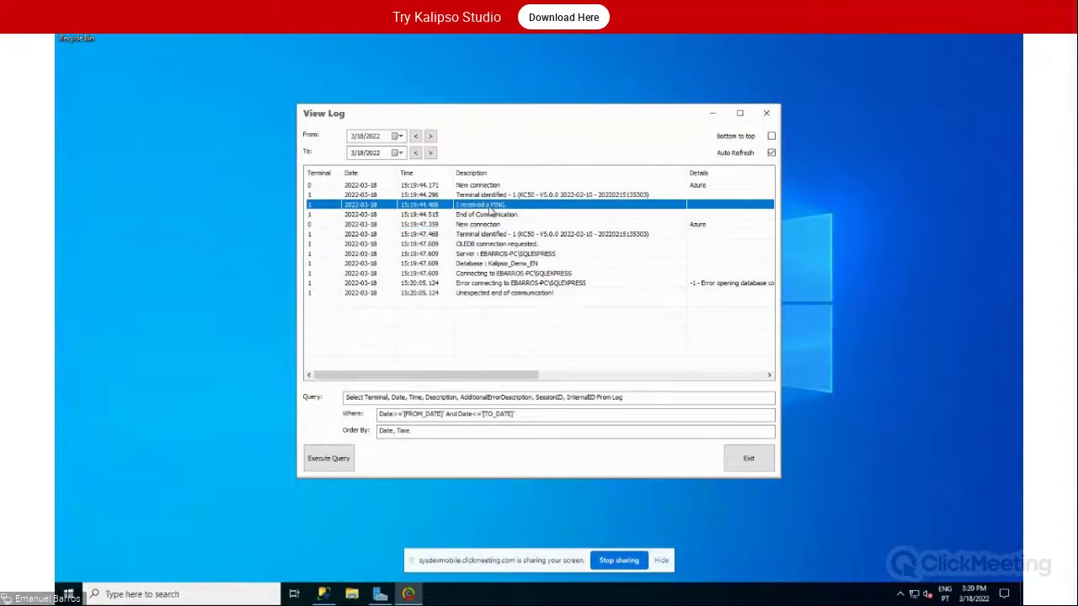
click(558, 285)
drag(495, 368, 424, 377)
click(752, 460)
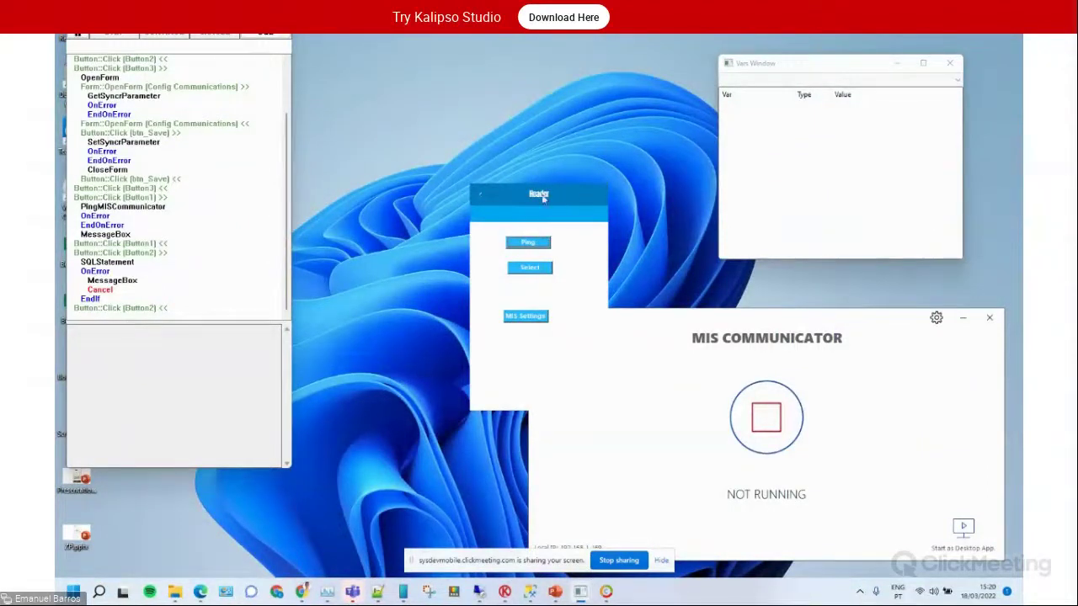
click(483, 195)
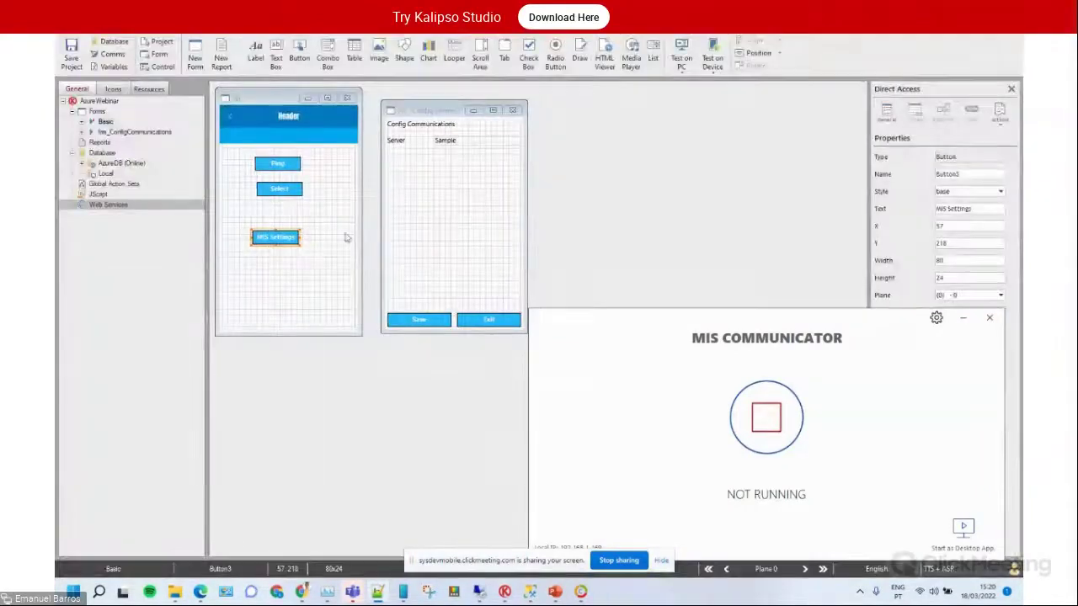
- Move the MIS Settings button higher and review the AzureDB database profile without changes
drag(286, 240, 287, 225)
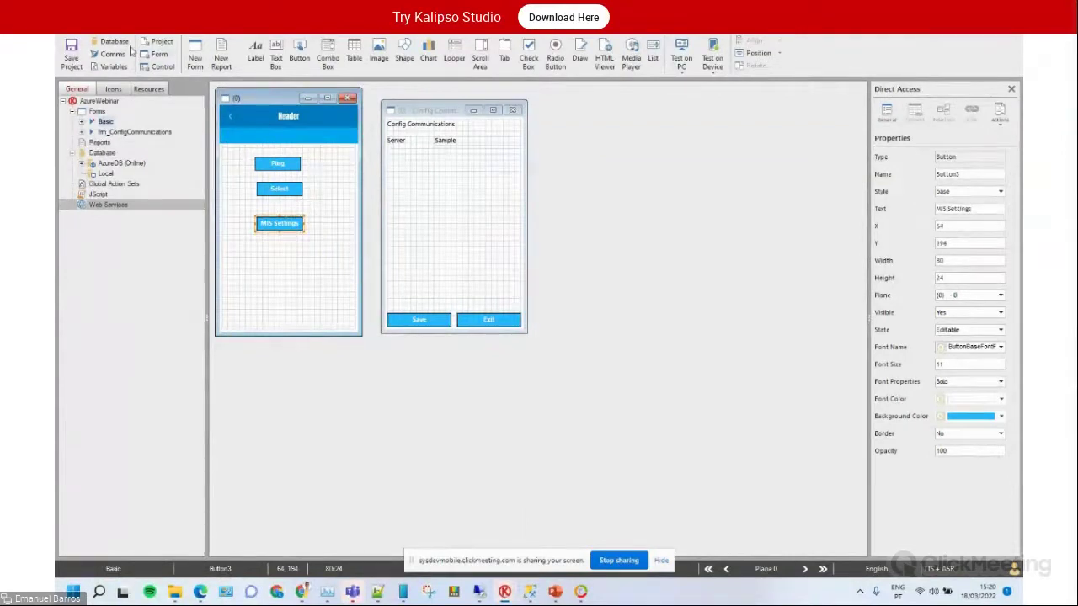
click(203, 69)
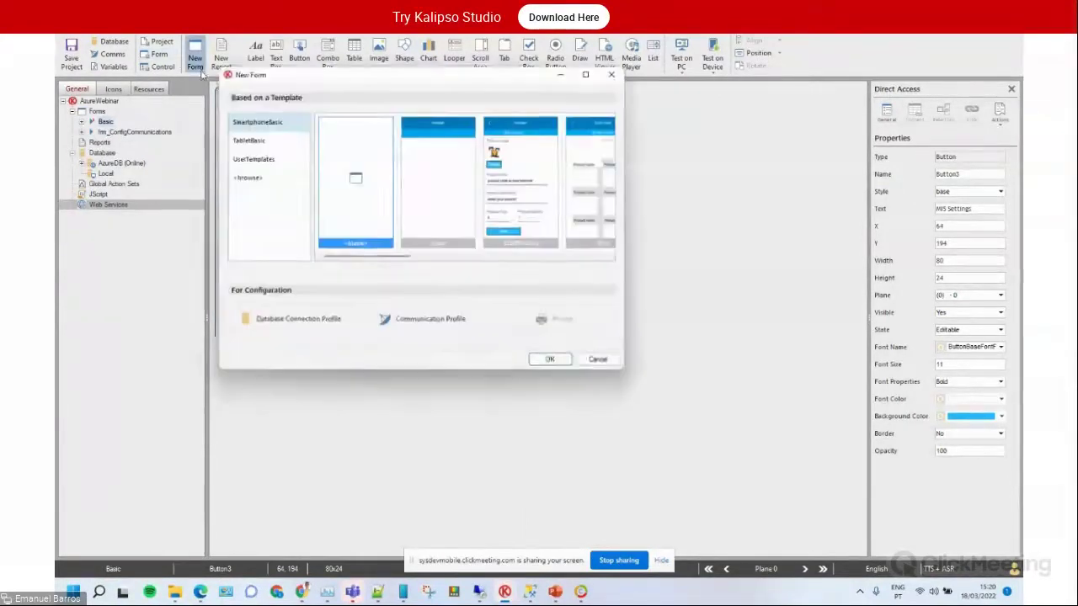
click(615, 74)
click(112, 43)
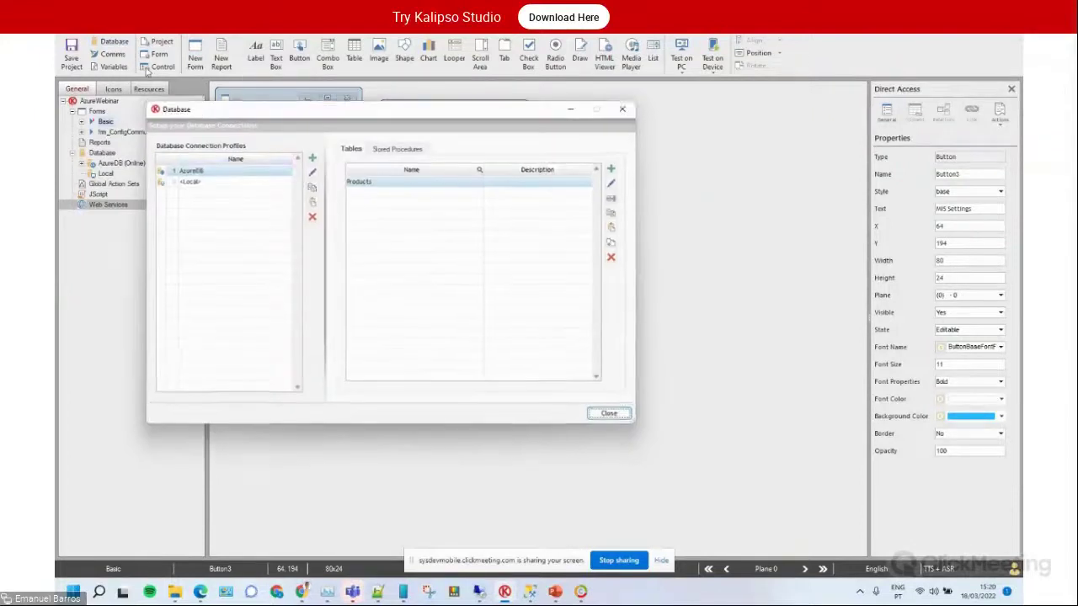
double_click(215, 172)
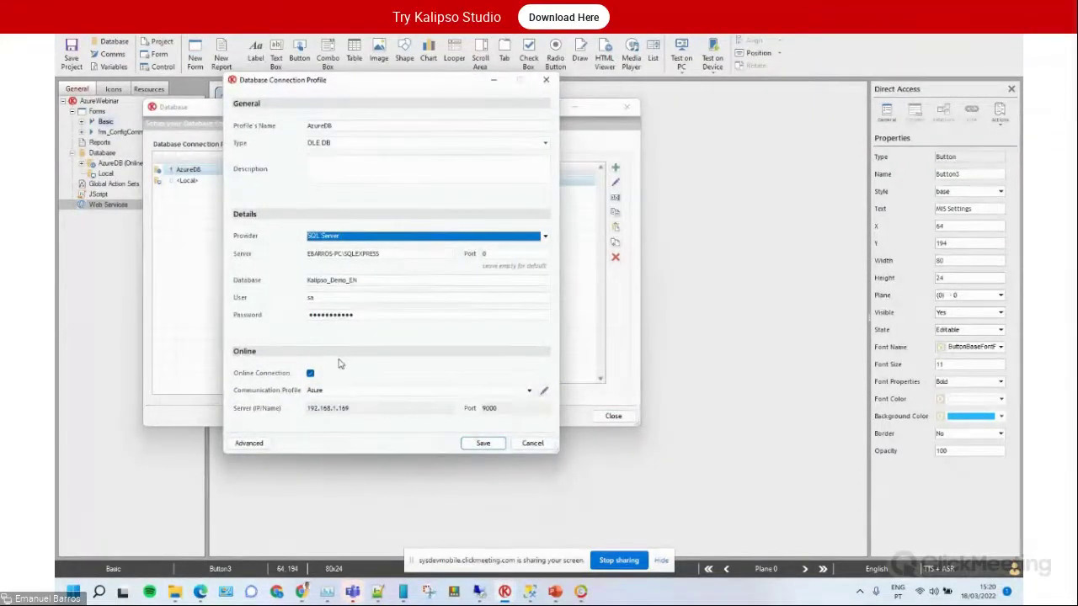
click(543, 443)
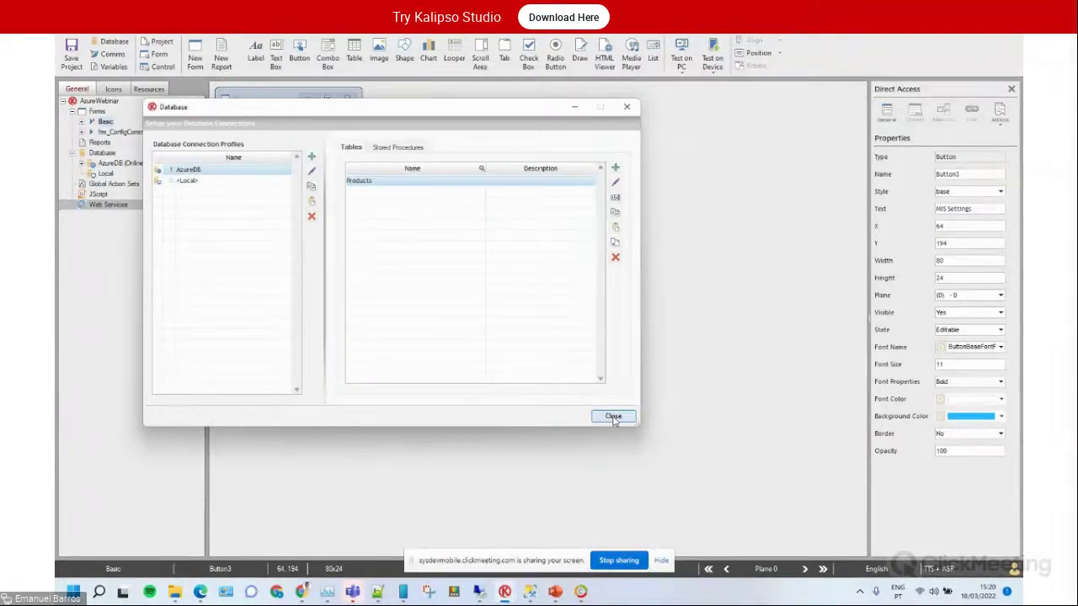
click(613, 415)
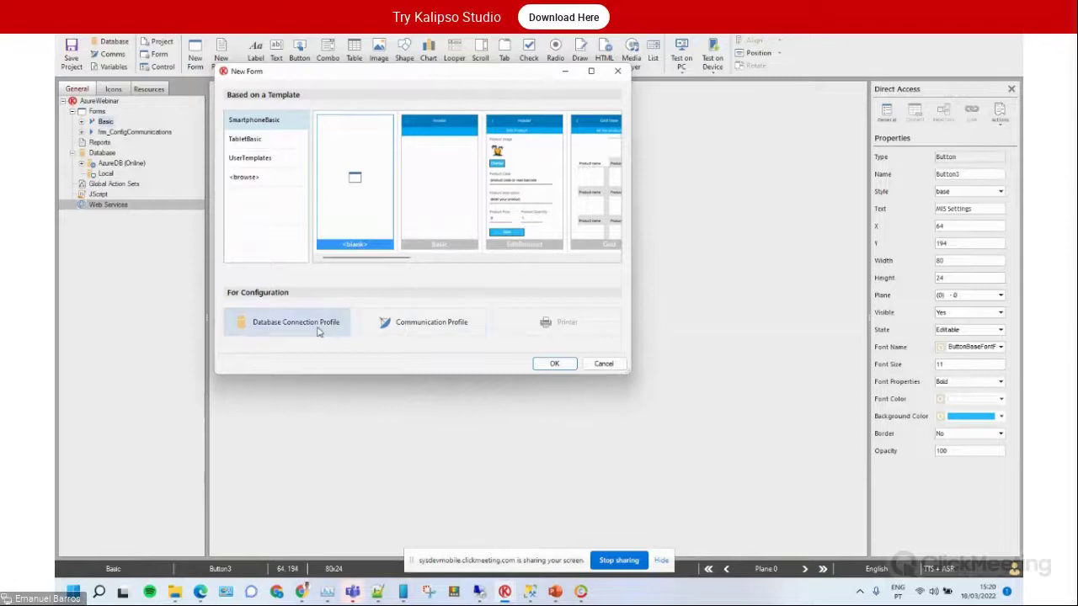
- Generate a Database Connection Profile form with only Server, User and Password, placed beside the other forms
click(286, 321)
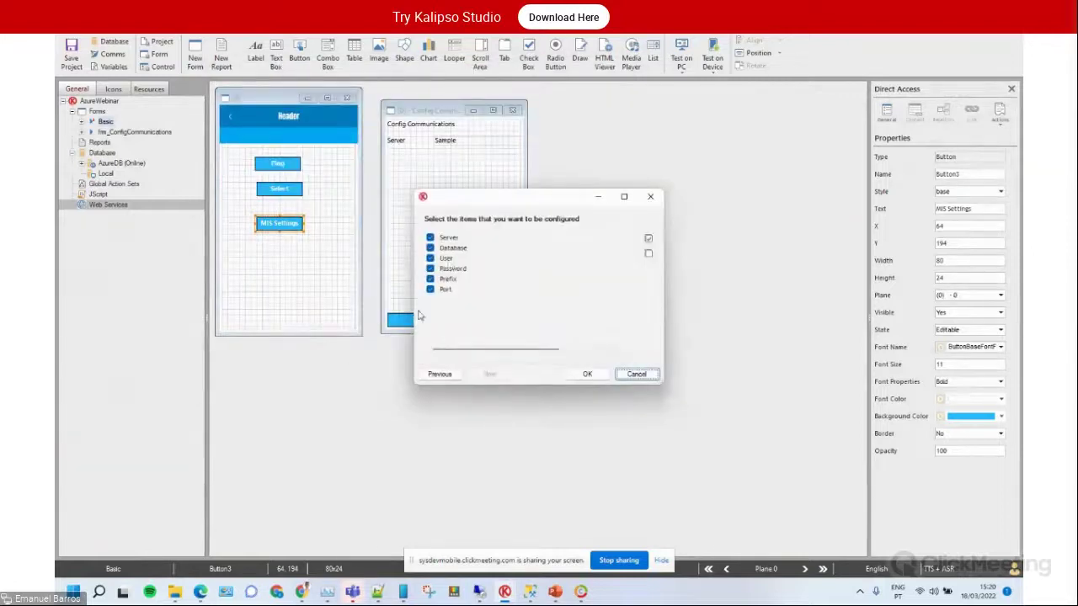
click(648, 253)
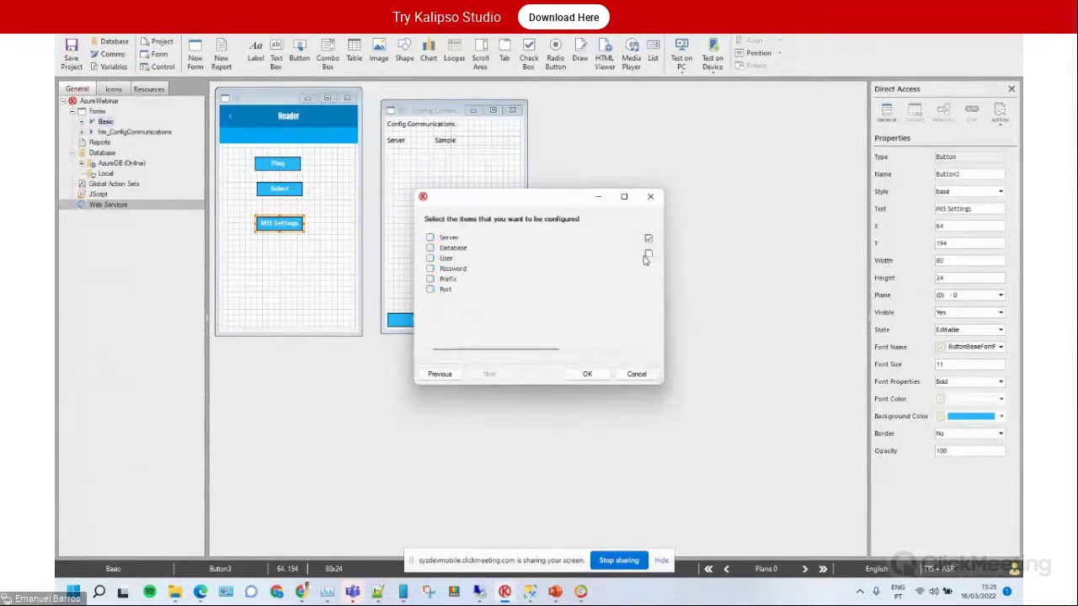
click(430, 238)
click(430, 257)
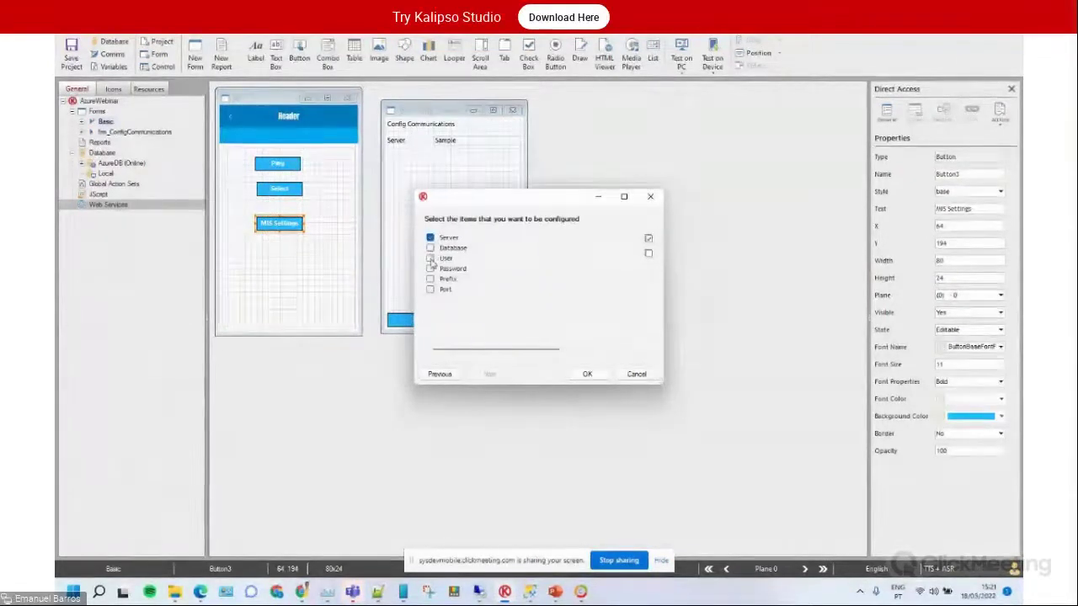
click(430, 268)
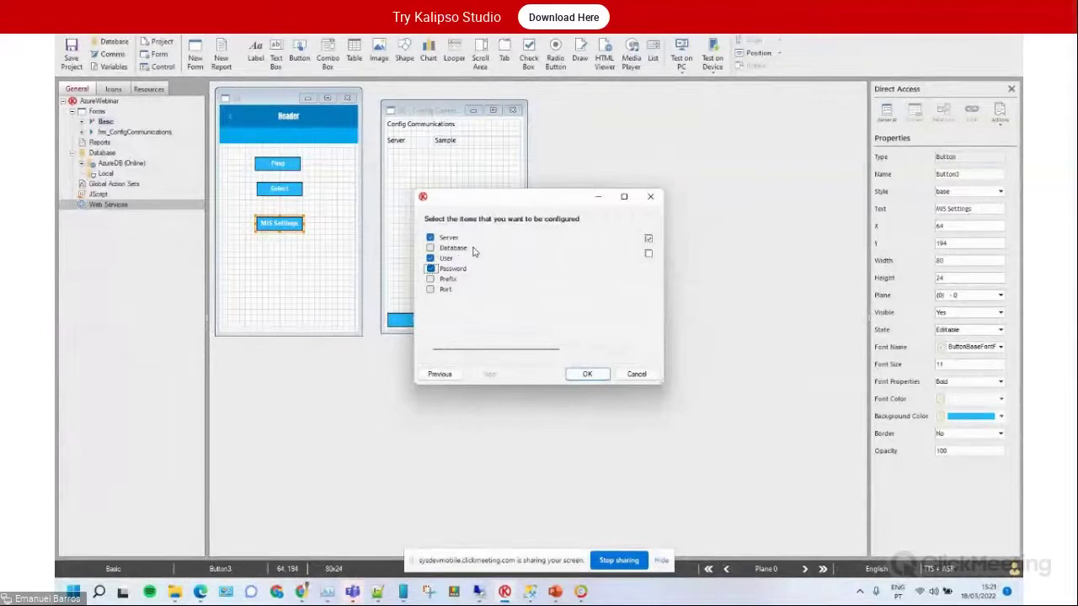
click(587, 373)
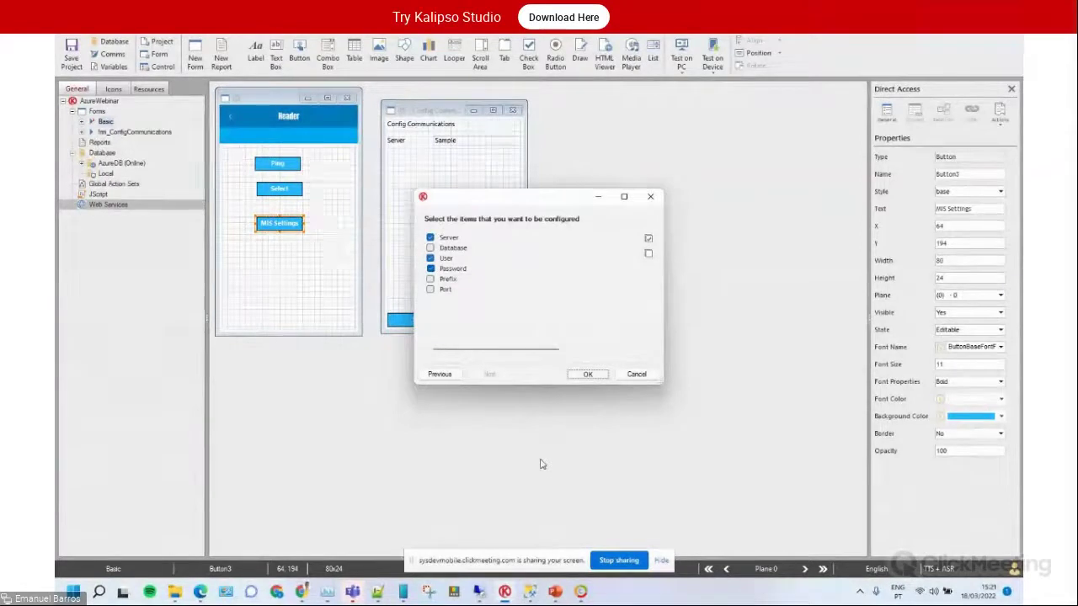
click(595, 379)
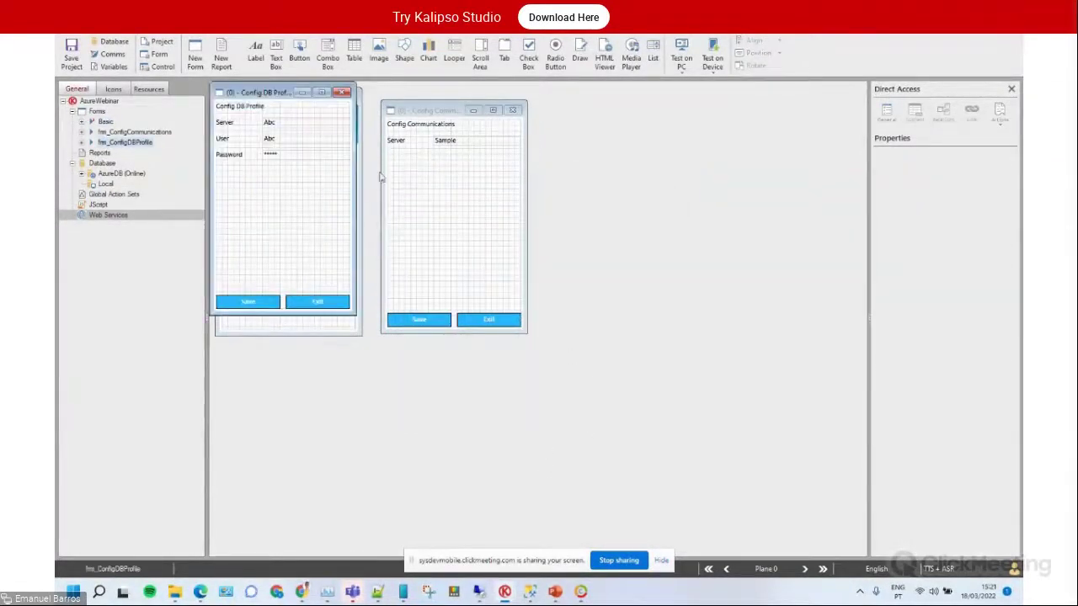
drag(263, 96, 625, 108)
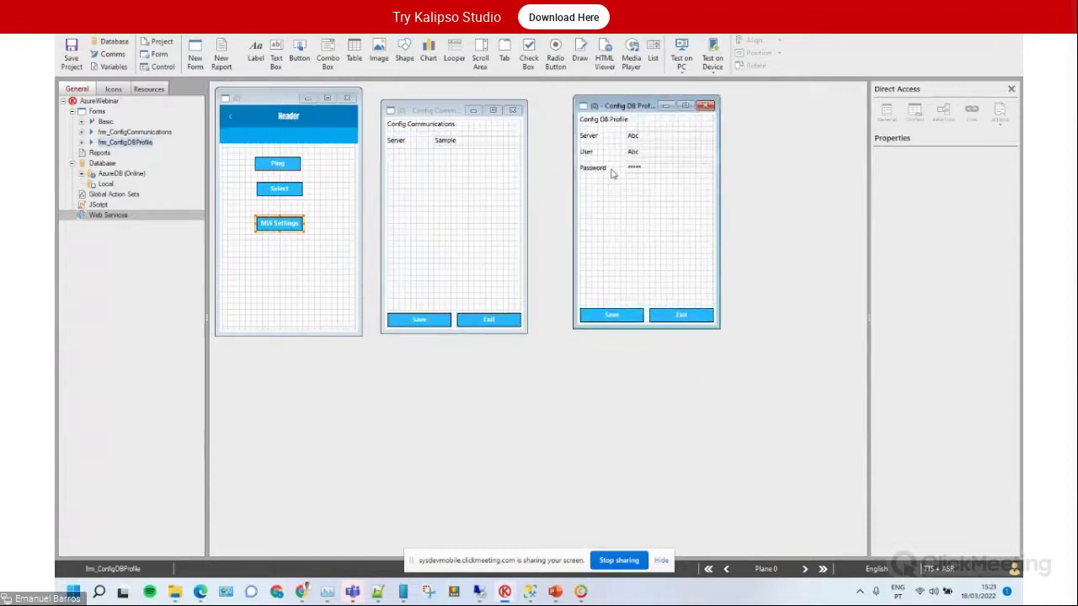
click(295, 252)
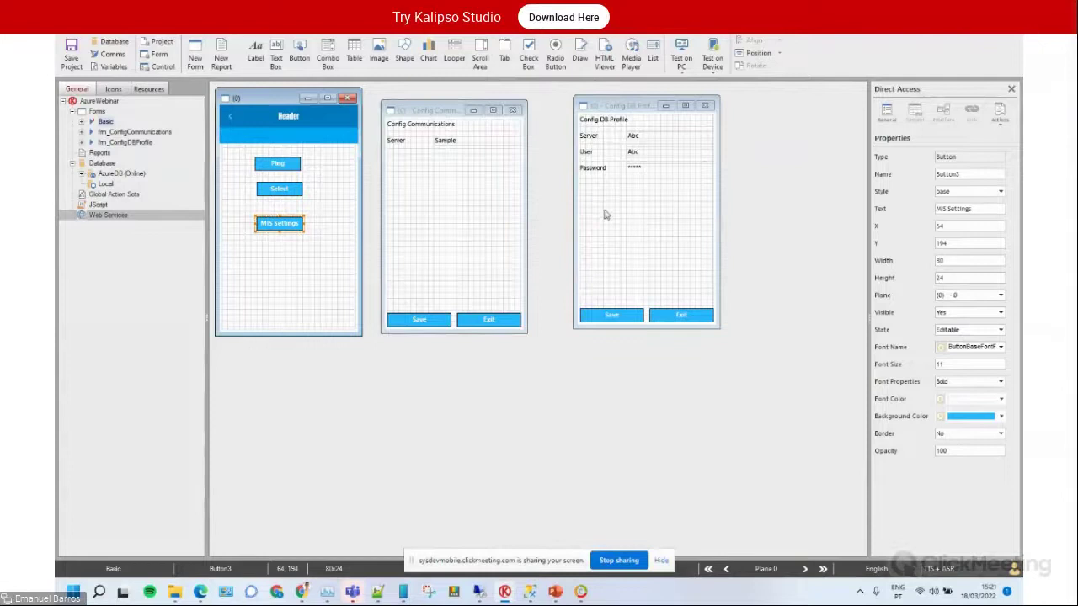
- Rename the Config Communications server input to ipt_ServerMIS by appending MIS
drag(594, 216, 659, 124)
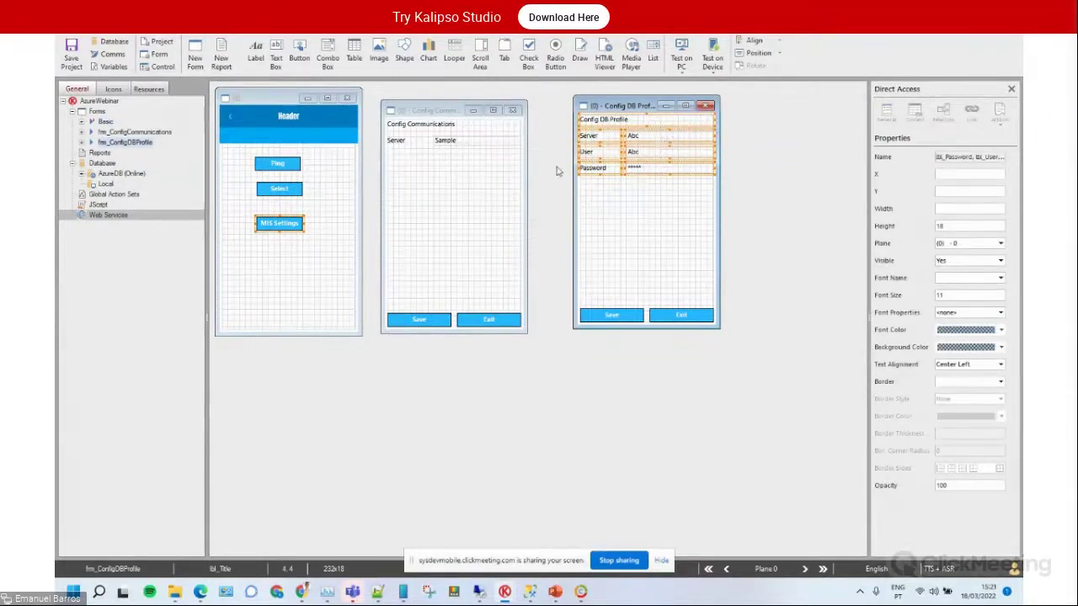
click(449, 149)
click(451, 149)
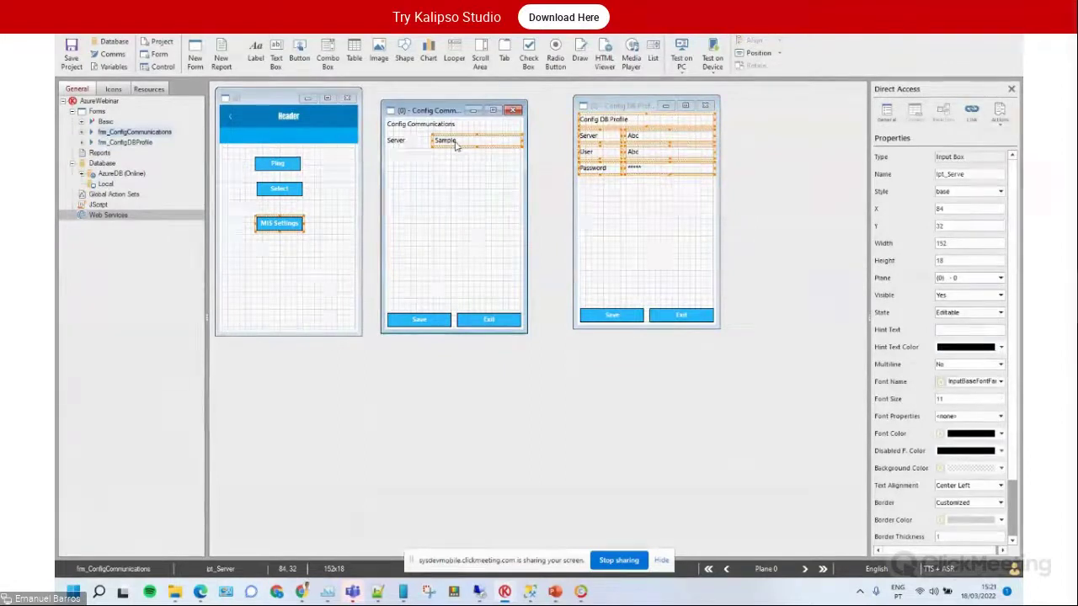
double_click(454, 147)
click(189, 109)
click(191, 108)
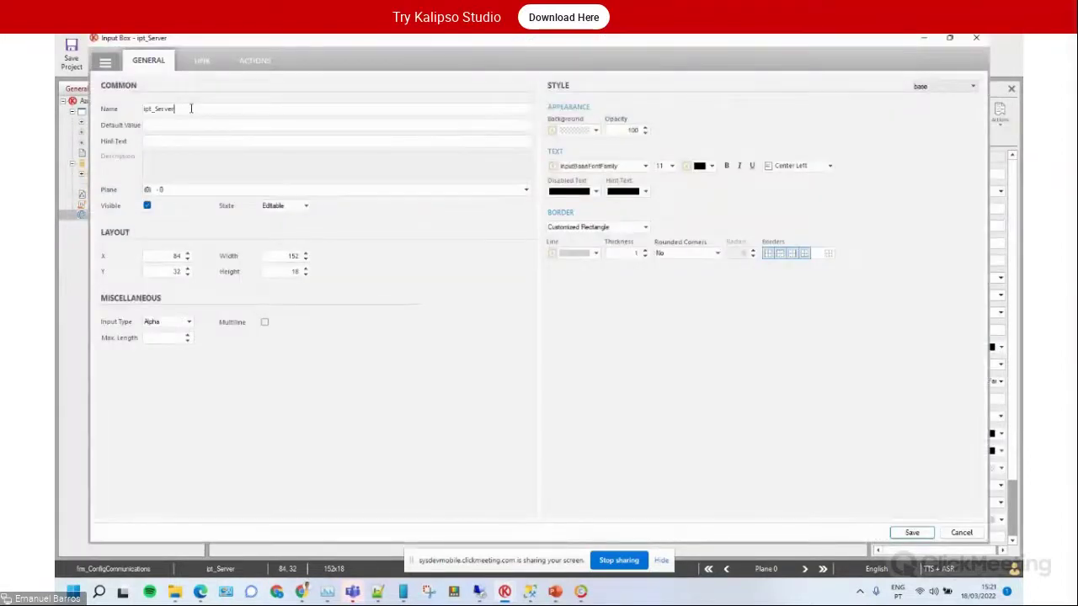
text(MIS)
click(913, 538)
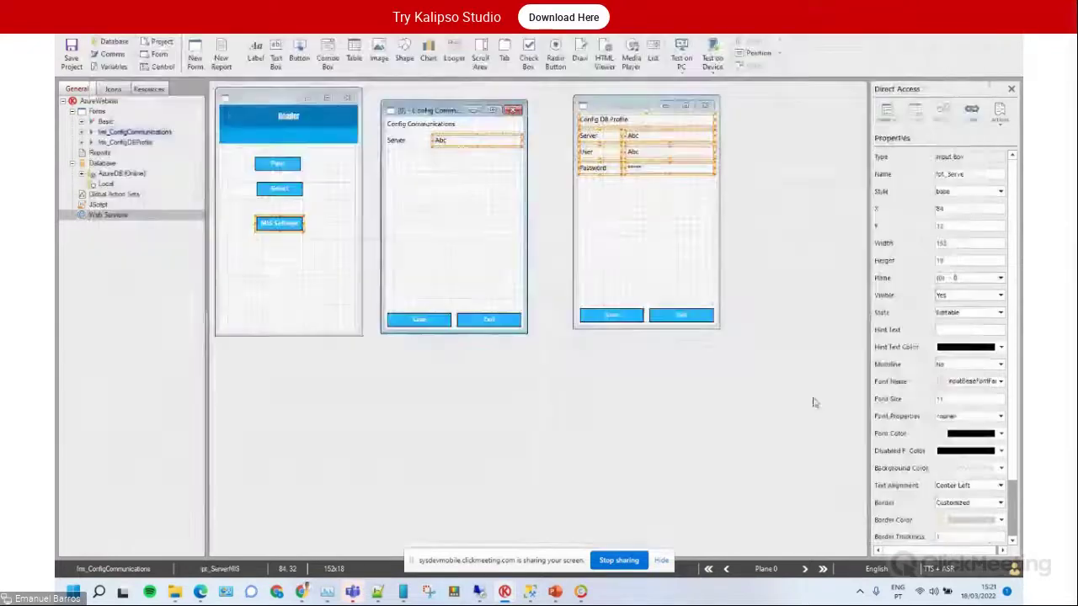
- Copy the Config DB Profile rows and paste them into the Config Communications form
drag(597, 204, 665, 140)
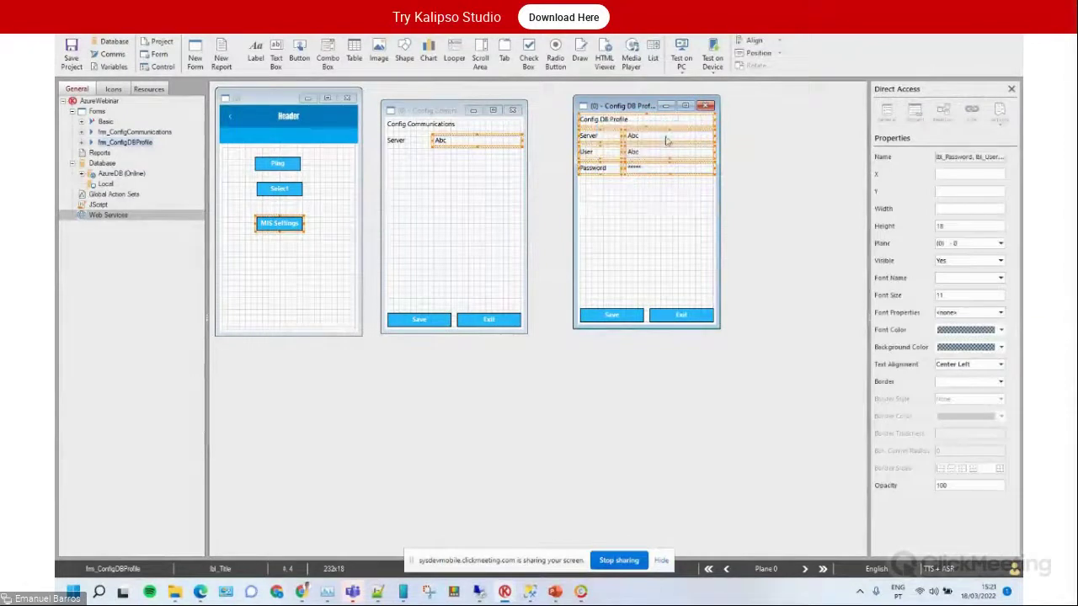
click(420, 230)
key(ctrl+v)
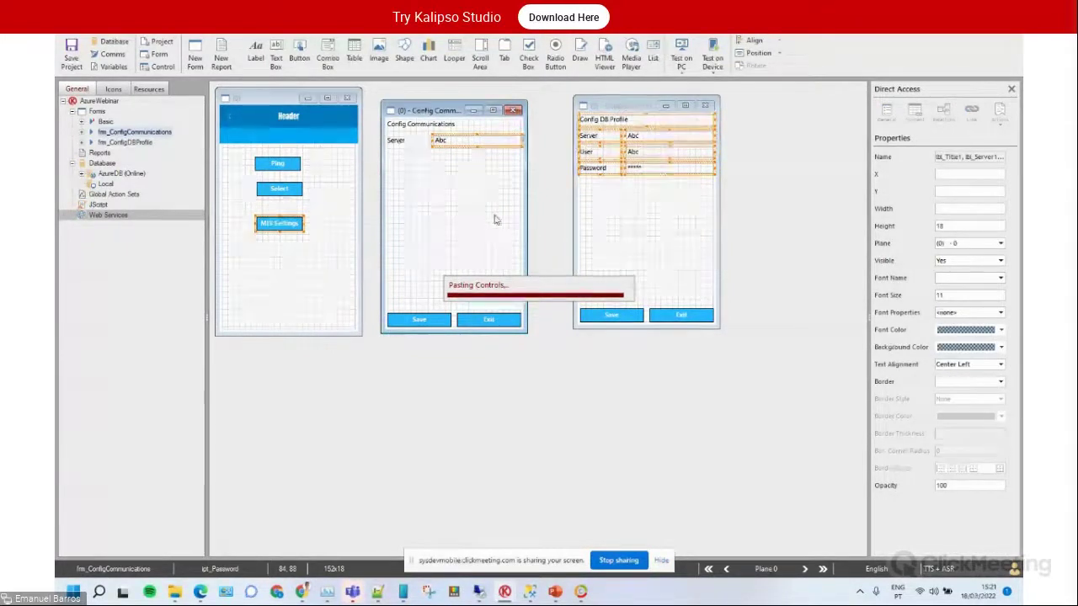
- Move the pasted rows below the Server field and review the Config DB Profile Save button's actions
drag(412, 129, 421, 175)
click(623, 316)
click(623, 315)
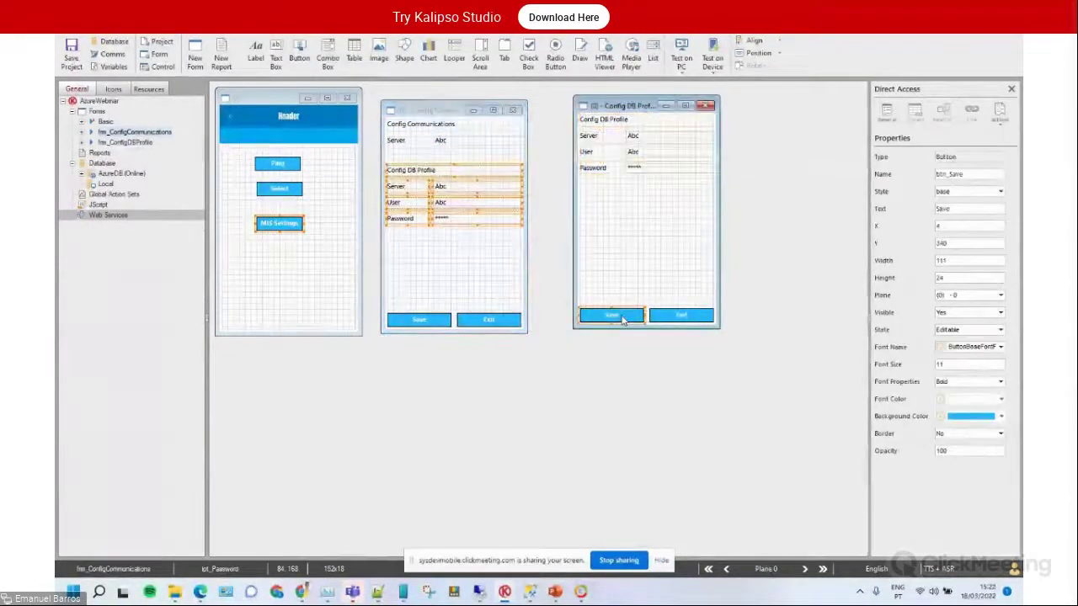
double_click(623, 316)
click(293, 106)
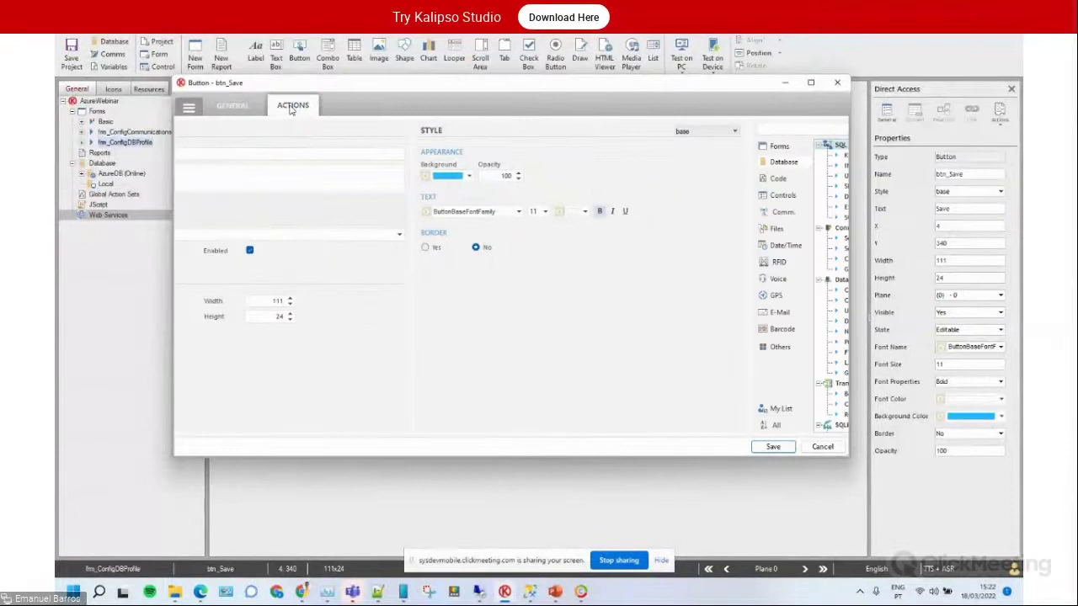
click(823, 446)
- Paste the three Set DB Profile Parameter actions into the Config Communications Save button
click(419, 323)
click(418, 321)
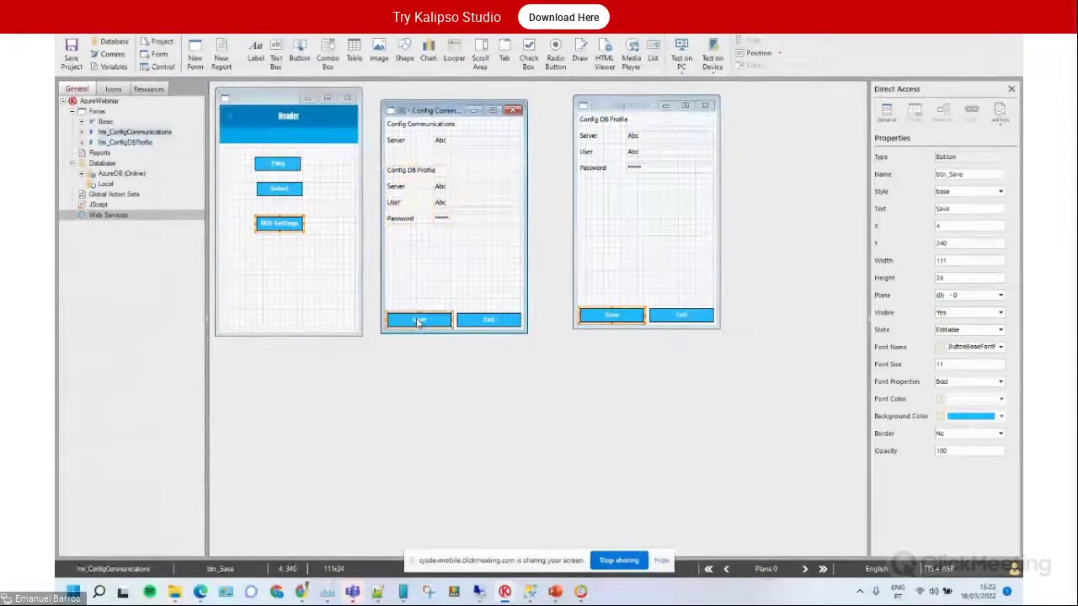
double_click(418, 321)
click(293, 106)
click(413, 182)
key(ctrl+v)
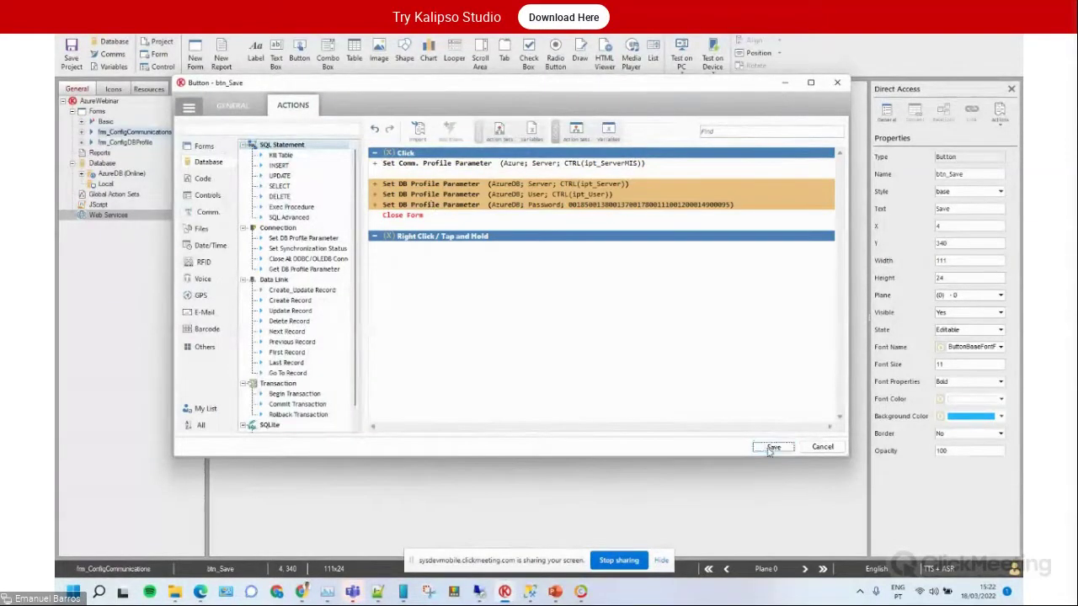
click(771, 448)
- Copy the three Get DB Profile Parameter actions from the Config DB Profile's Open Form
click(618, 222)
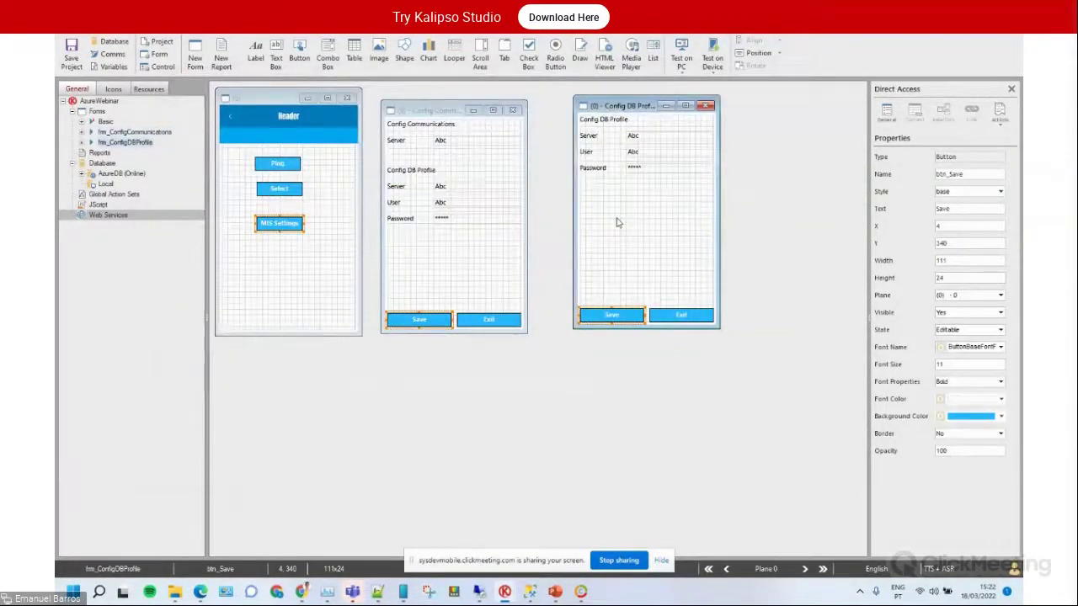
double_click(616, 222)
click(510, 63)
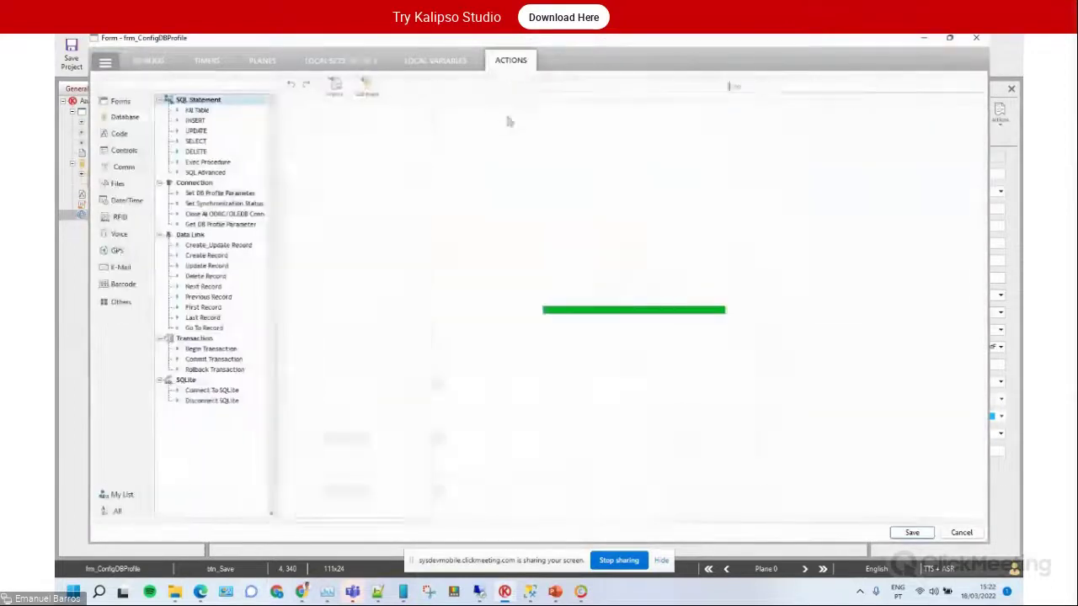
shift+click(367, 140)
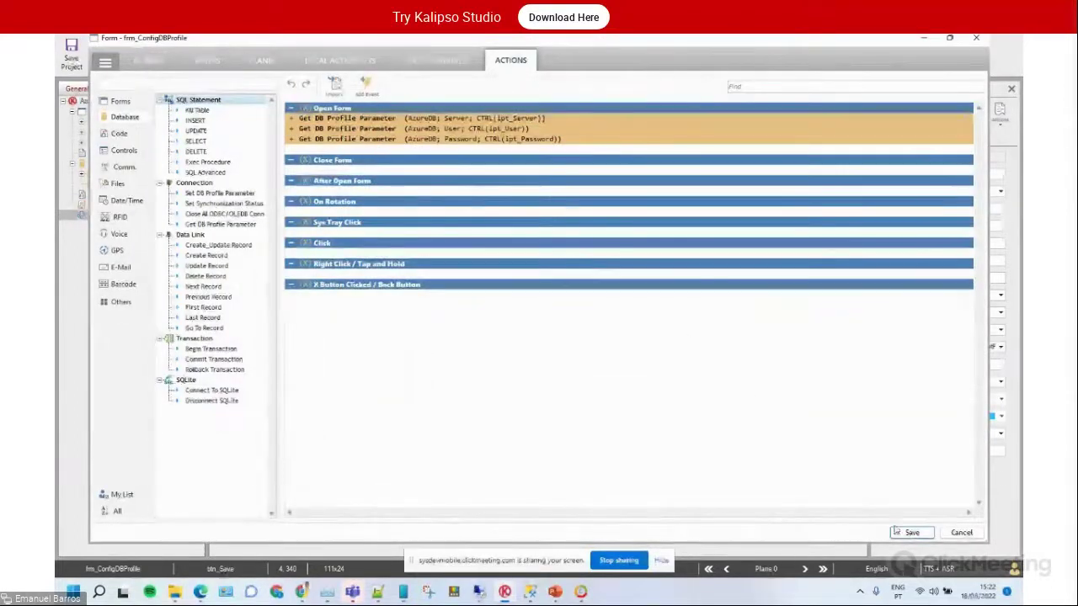
key(Escape)
- Paste the Get DB Profile Parameter actions into Config Communications' Open Form event and save
click(409, 265)
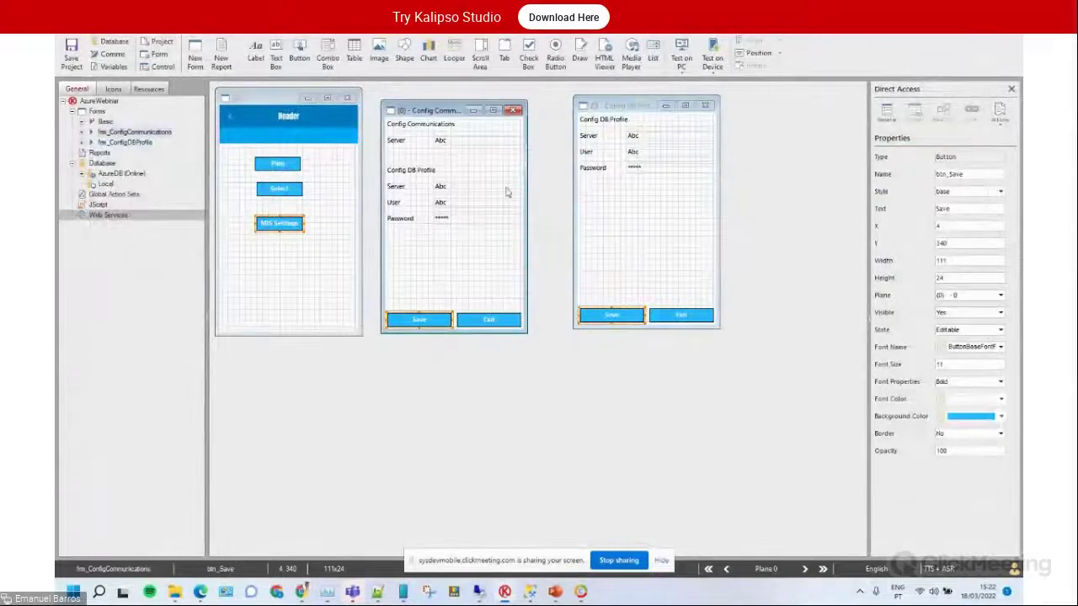
double_click(481, 215)
click(508, 61)
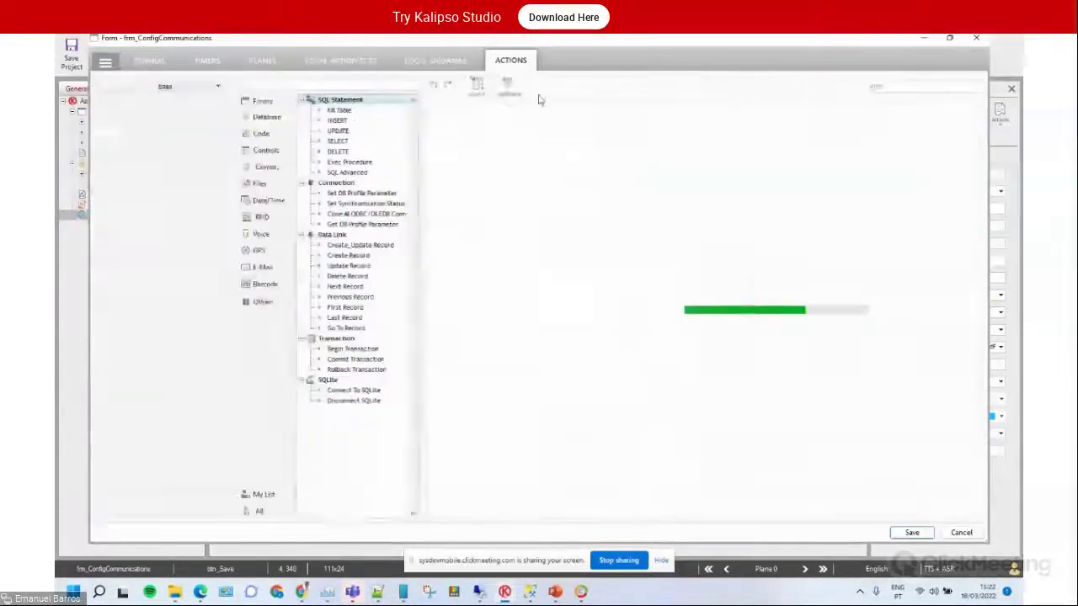
key(ctrl+v)
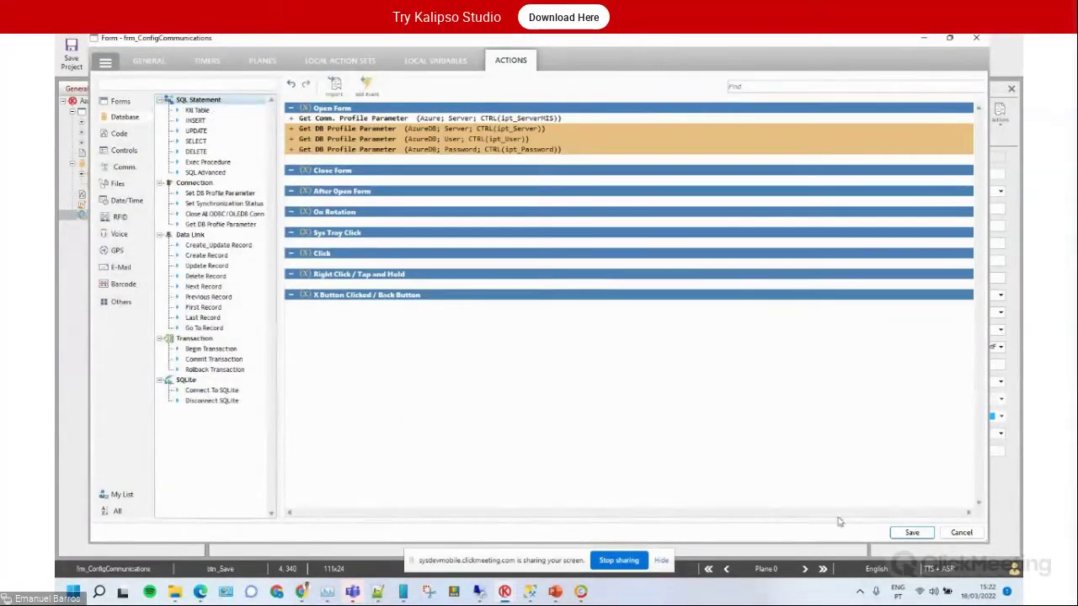
click(911, 532)
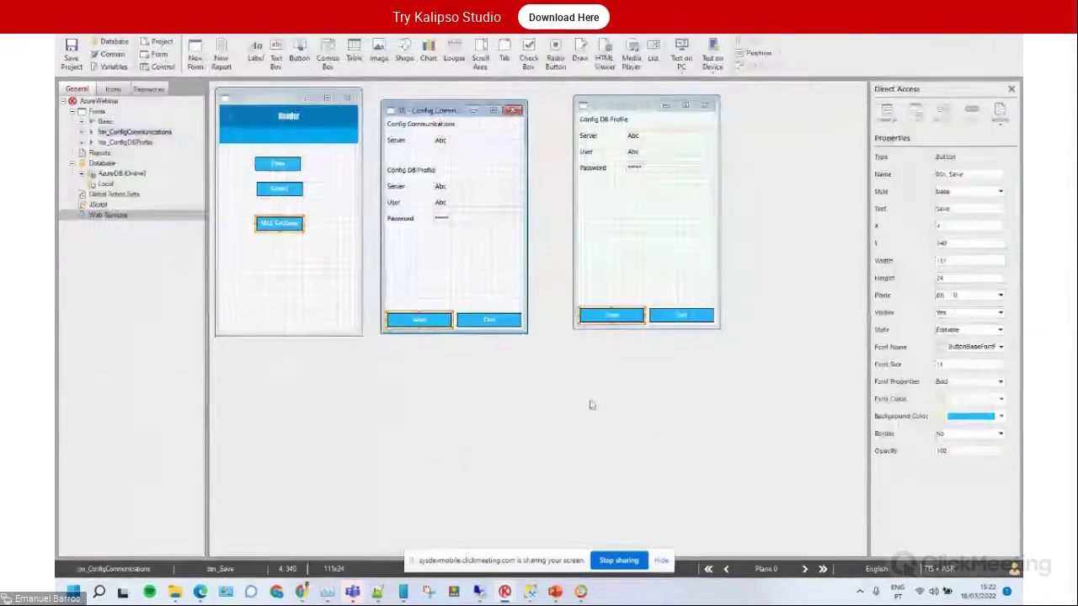
click(608, 218)
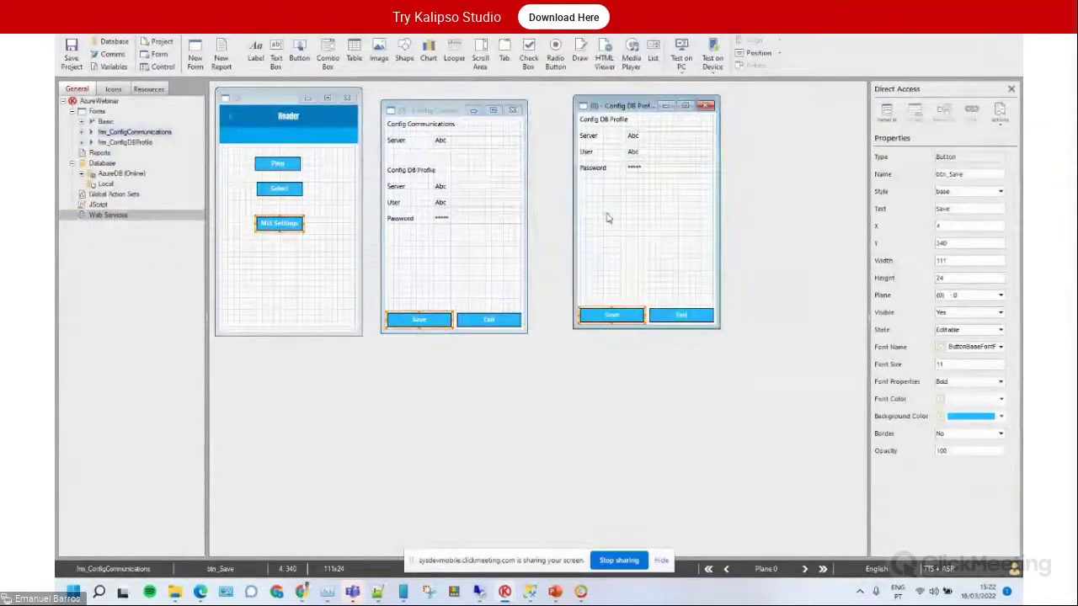
- Delete the frm_ConfigDBProfile form from the project
right_click(113, 143)
click(185, 349)
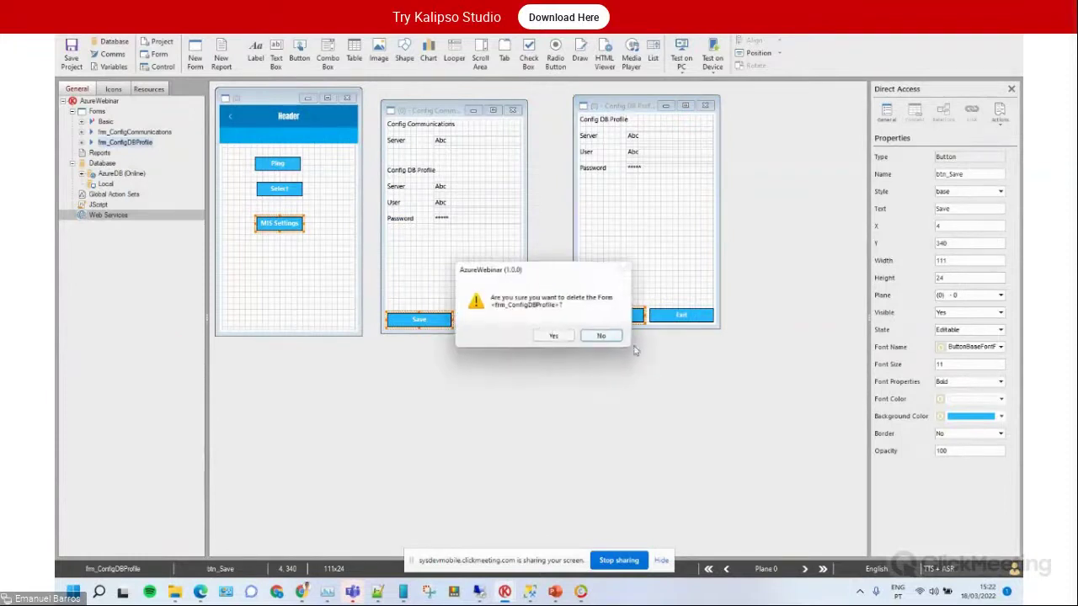
click(553, 337)
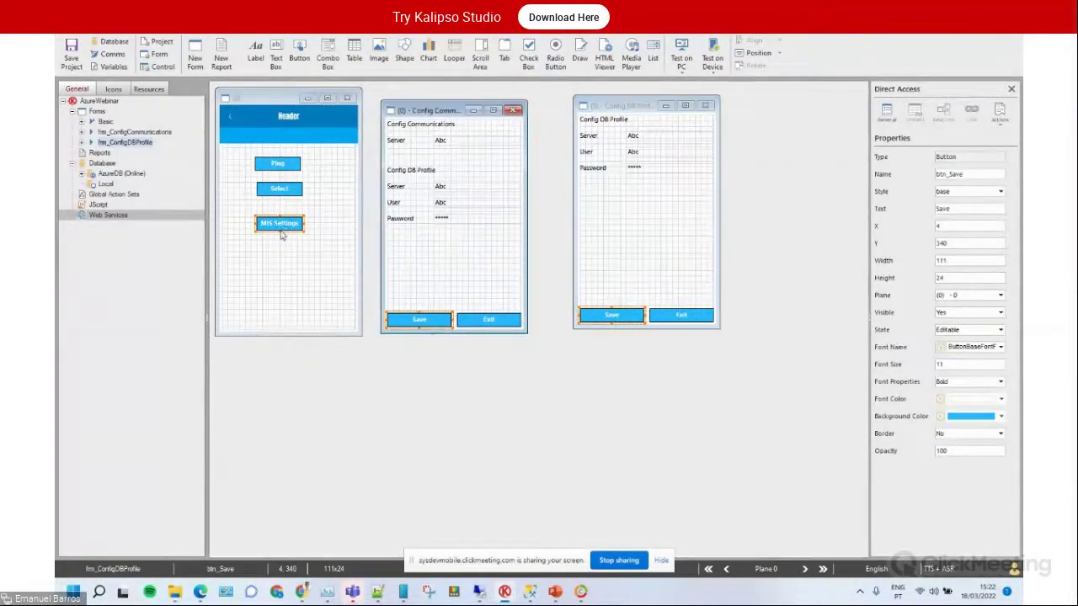
- Change the MIS Settings button's label to 'Settings'
double_click(285, 231)
drag(227, 169, 266, 175)
text(Settings)
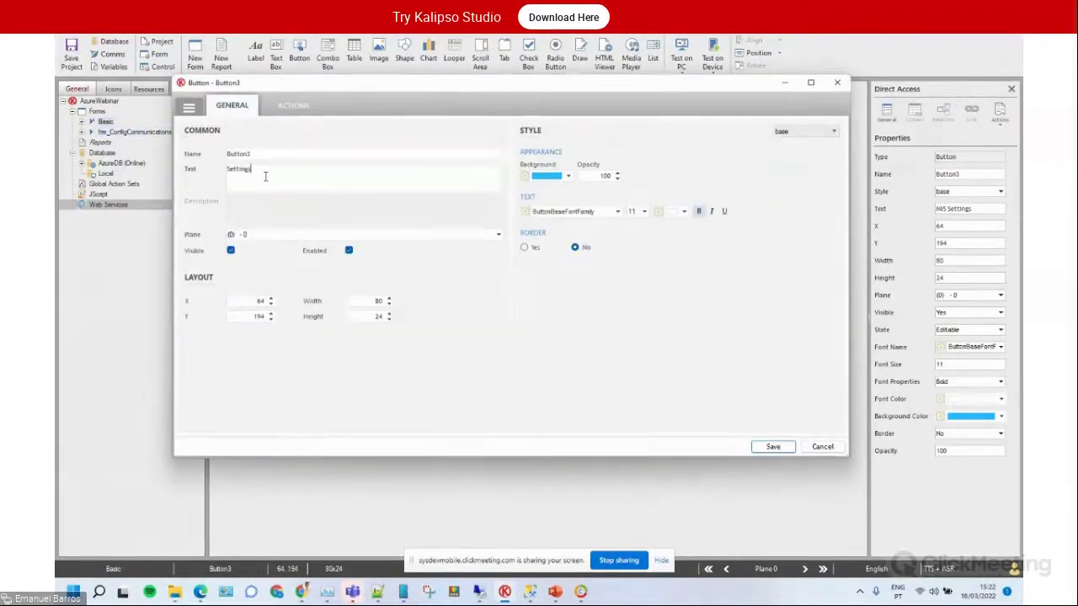
click(762, 447)
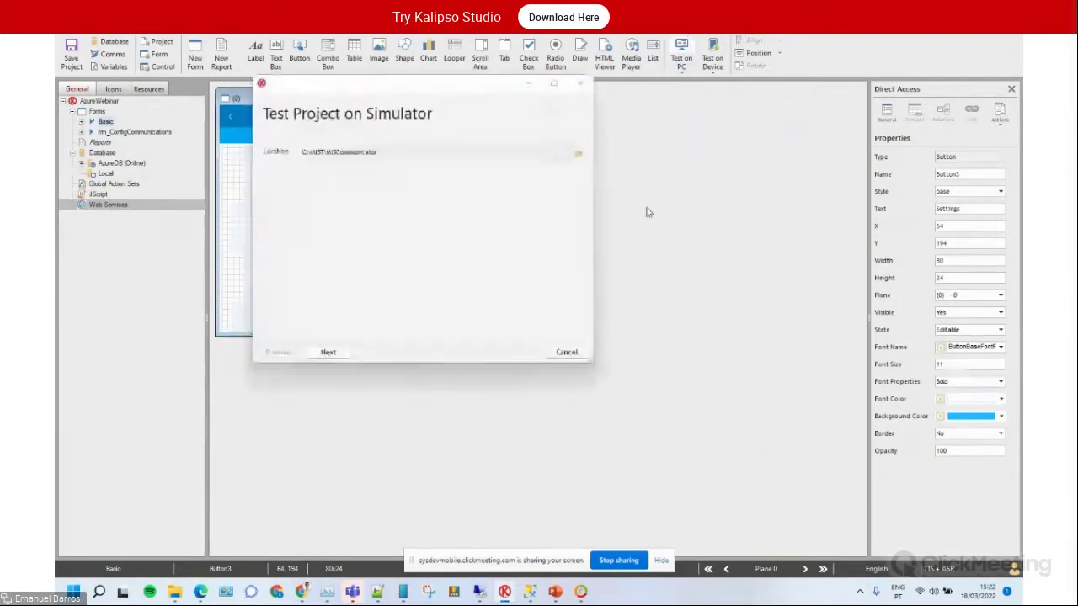
- Run the simulator, open Settings, check the MIS server value, then exit and close the app
click(517, 352)
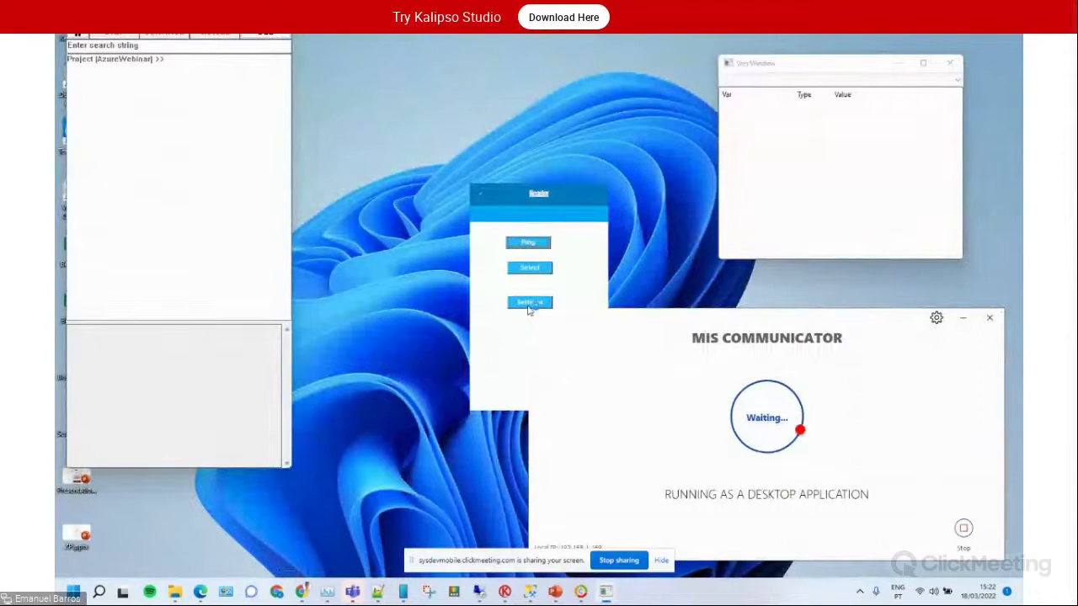
click(530, 302)
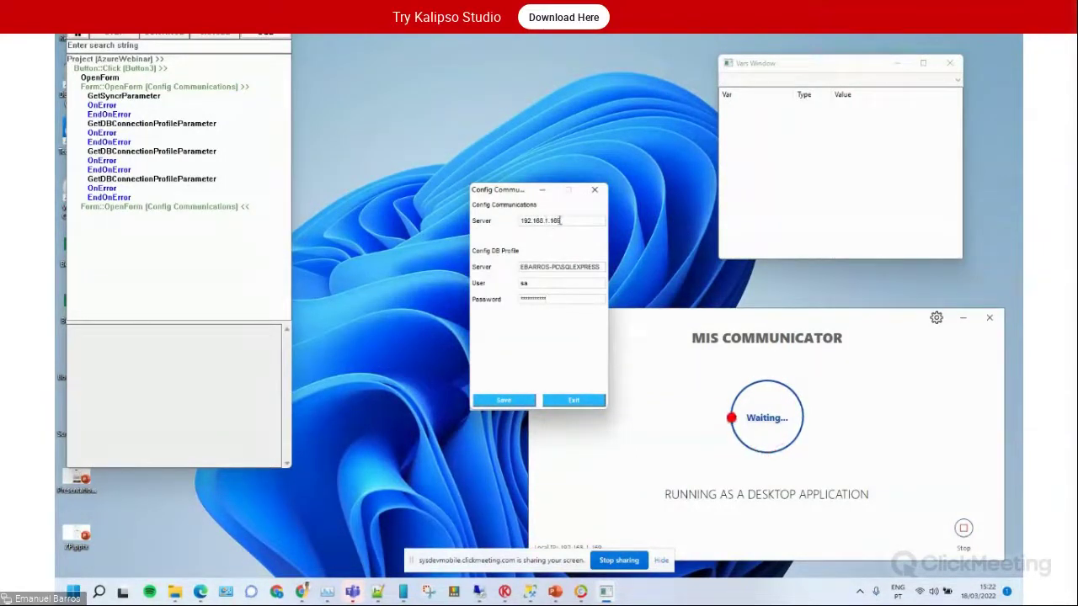
drag(563, 221, 518, 221)
click(573, 399)
click(479, 192)
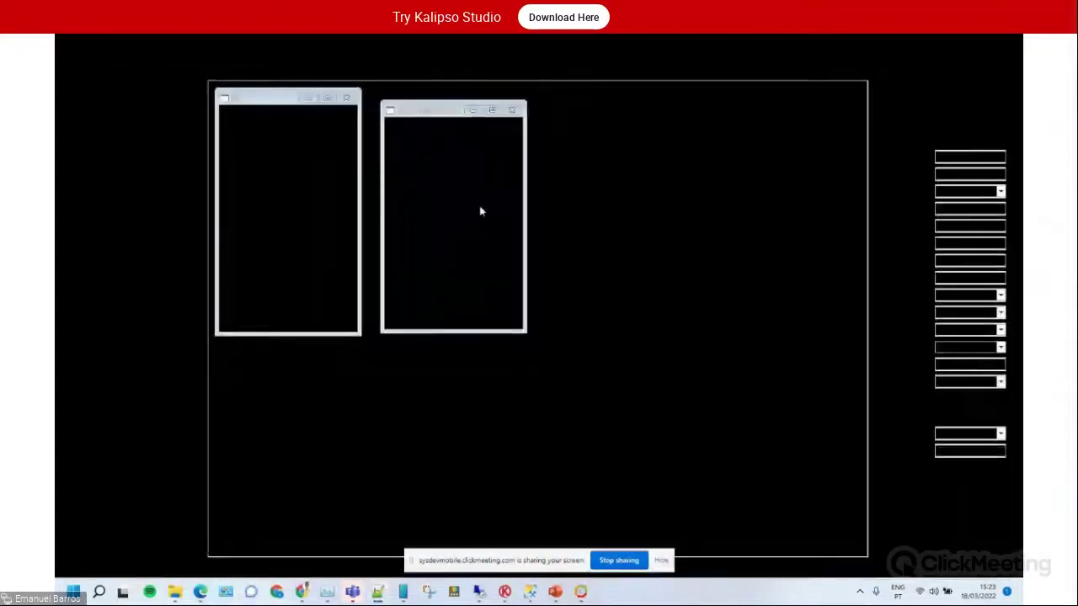
- Create a new local database table named settings
click(114, 41)
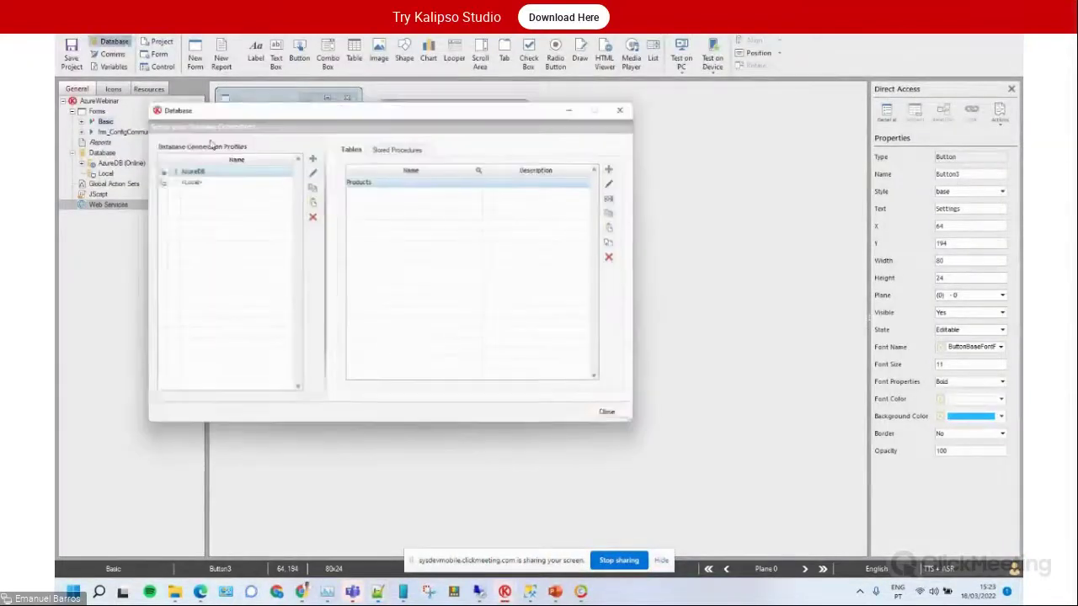
click(614, 167)
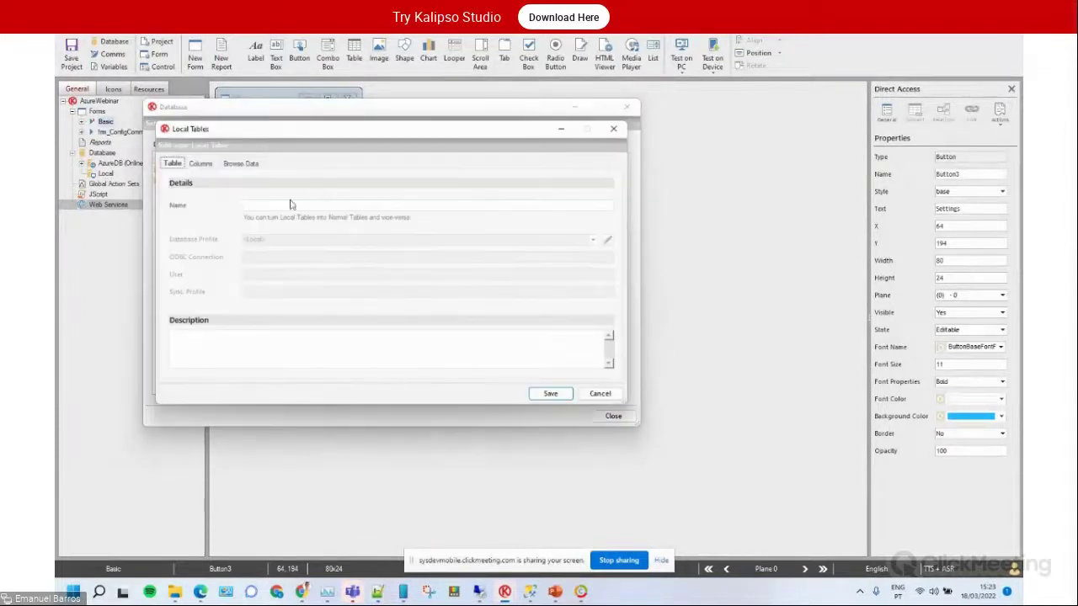
text(settings)
- Add the columns id, misserver, dbserver, dbuser and dbpass to the settings table
click(202, 164)
click(247, 198)
text(id)
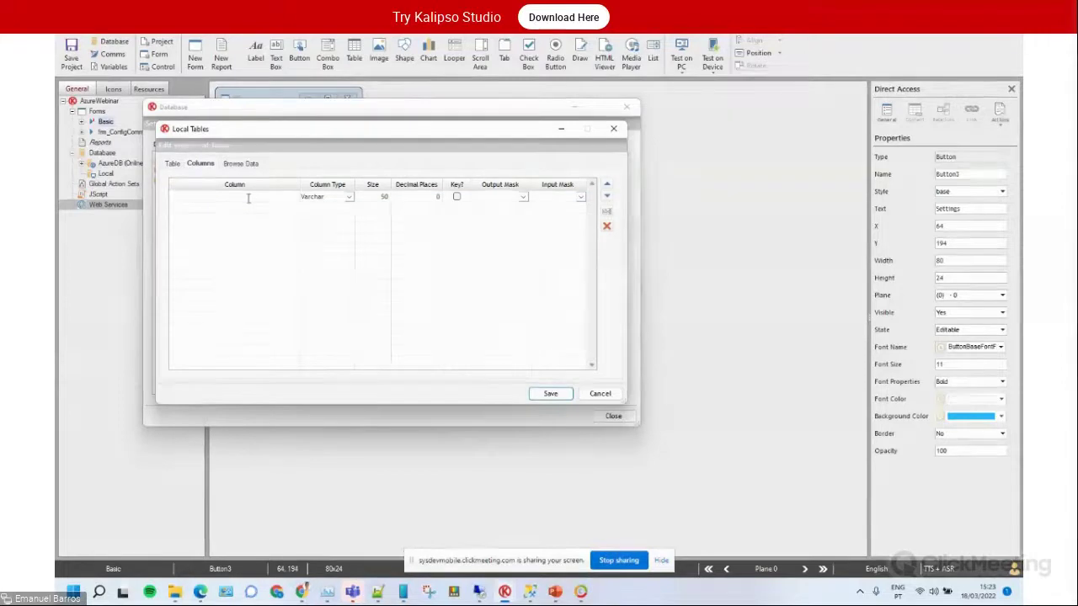
click(205, 208)
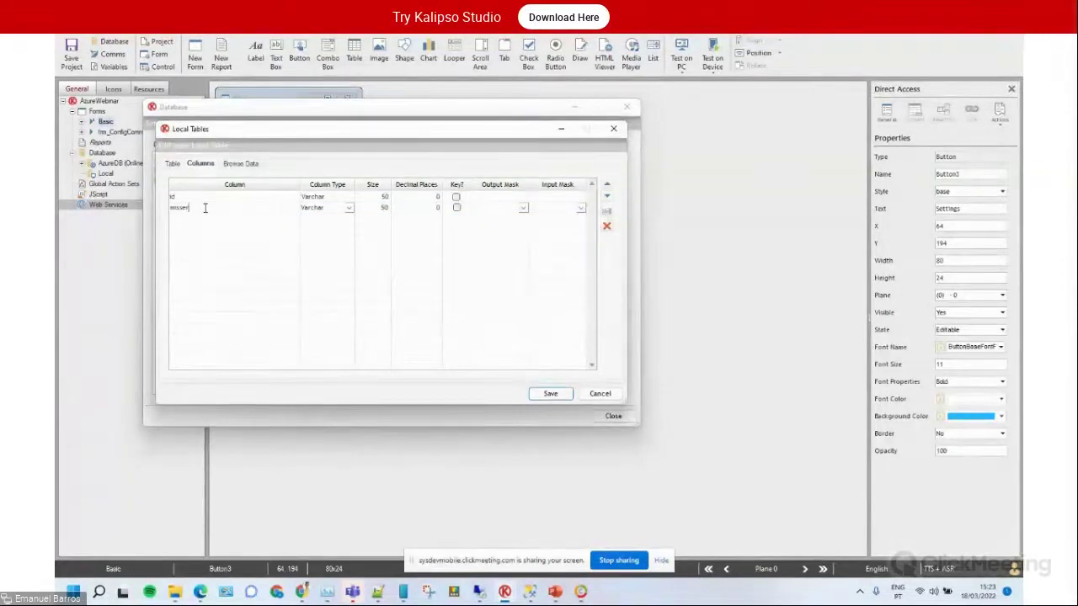
click(206, 218)
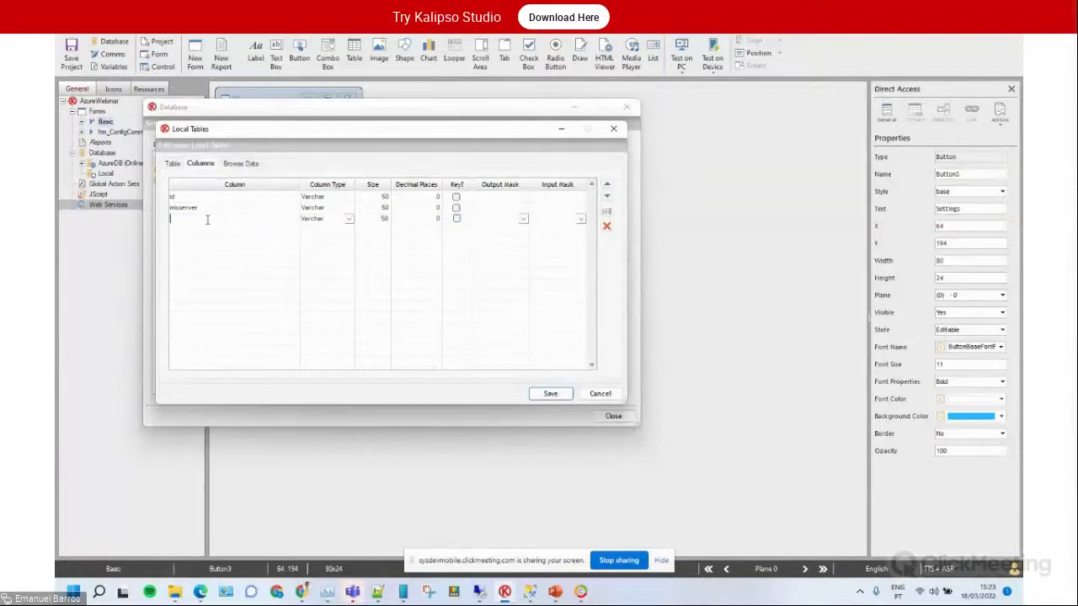
text(dbserver)
click(206, 229)
text(dbuser)
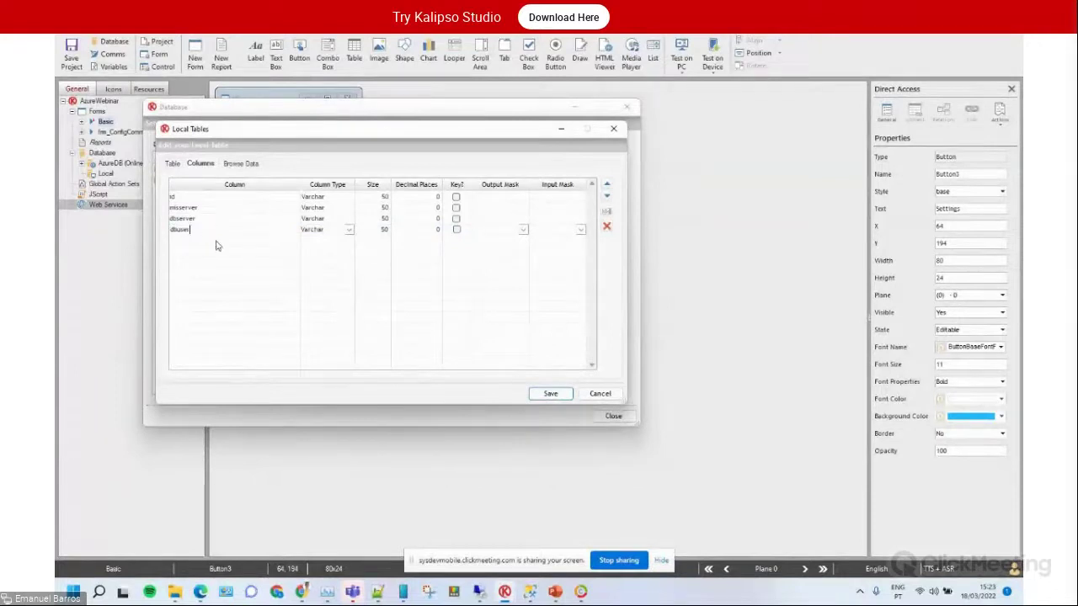
click(214, 245)
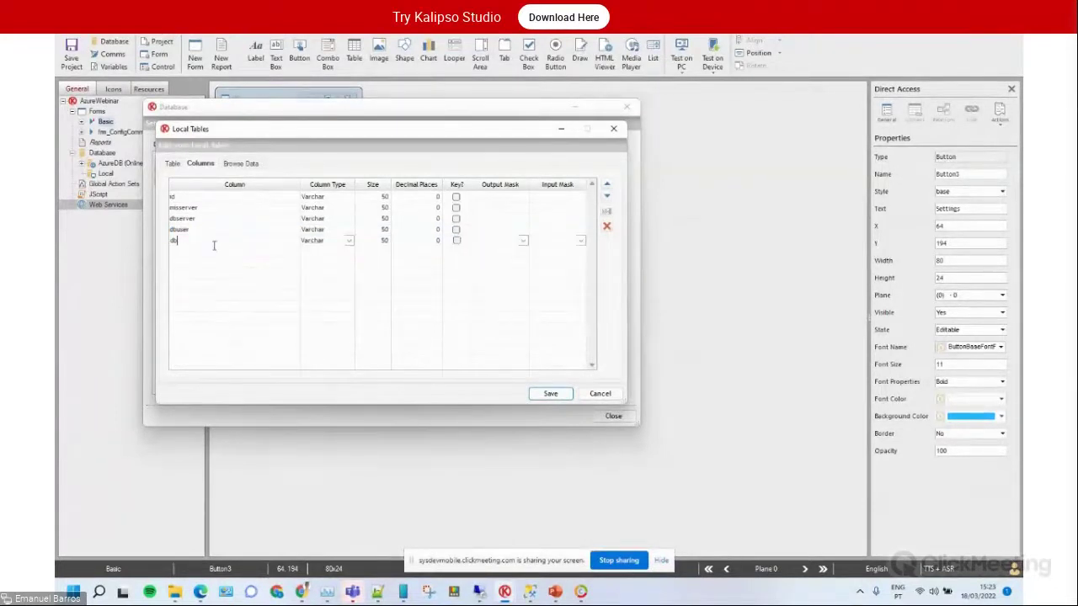
click(324, 197)
- Make id a Numeric key column and close the database setup
click(348, 196)
click(318, 219)
click(456, 197)
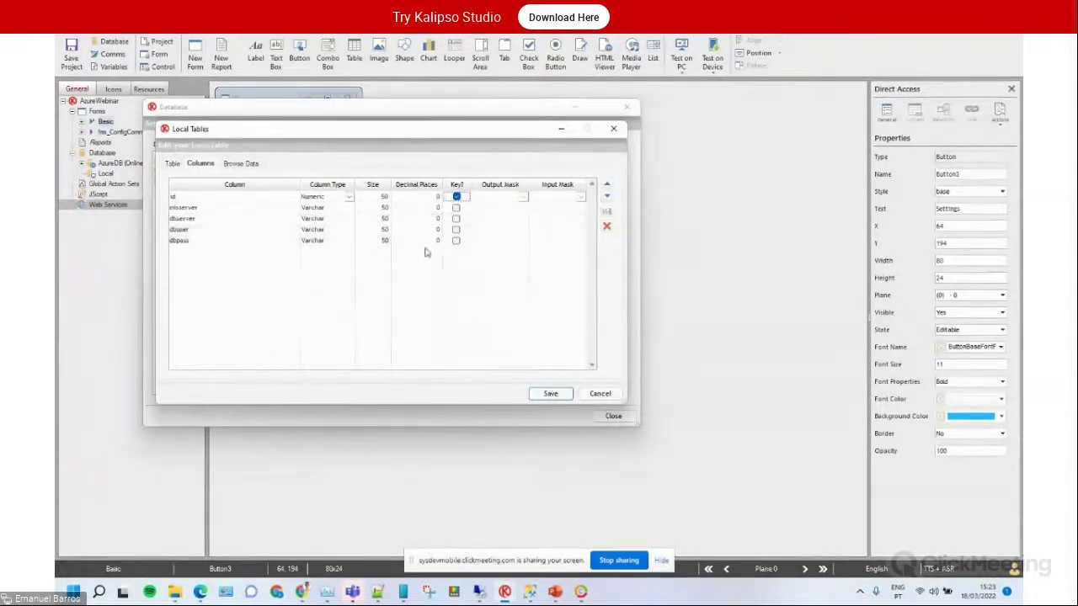
click(613, 416)
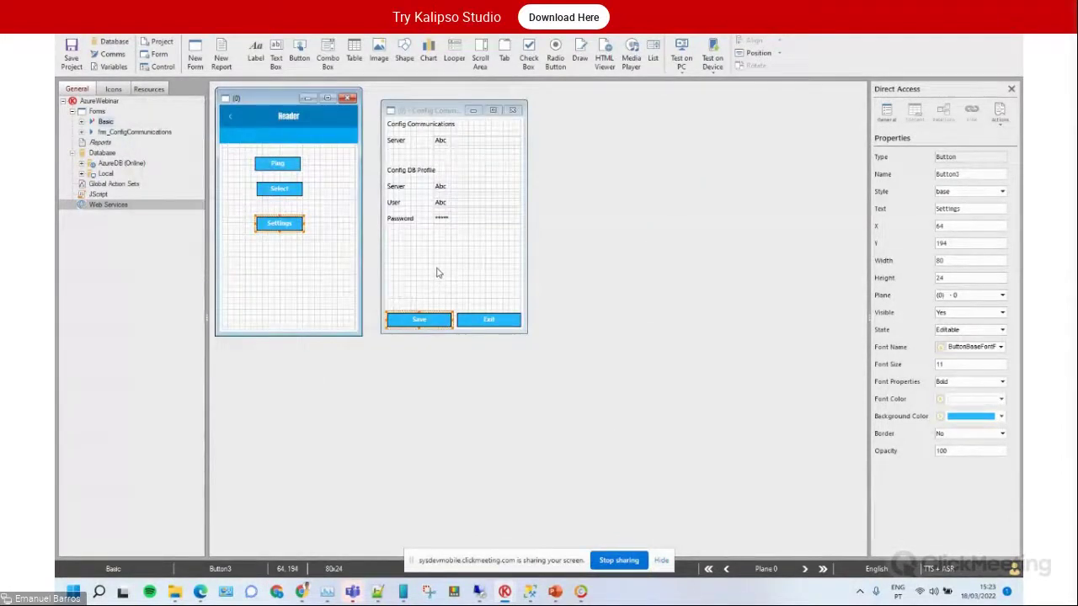
double_click(425, 318)
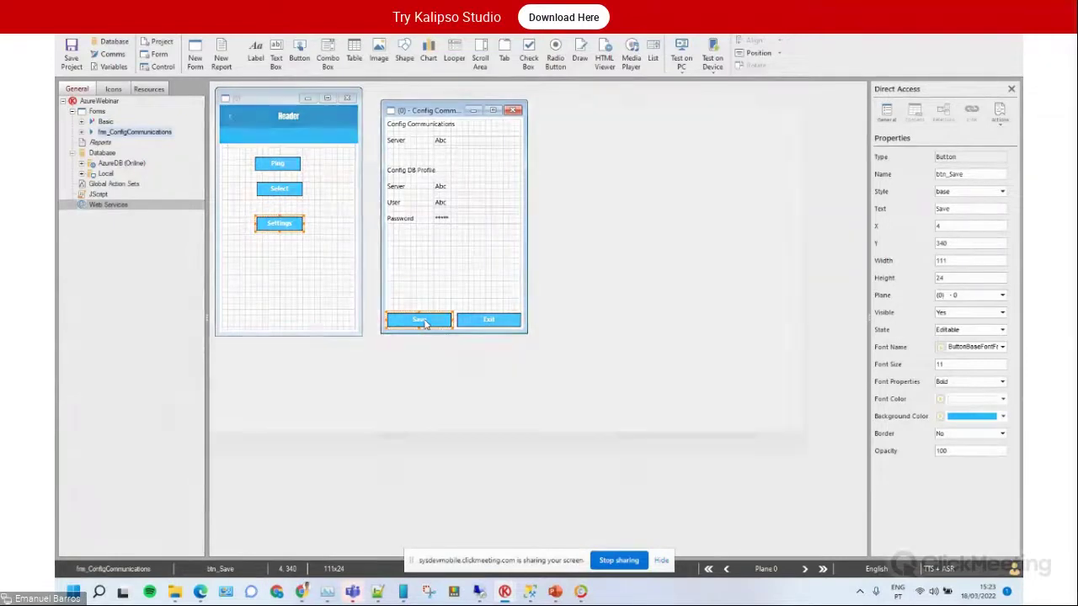
- Add an UPDATE on the settings table, filtered by the settings id field, after the password line
click(289, 106)
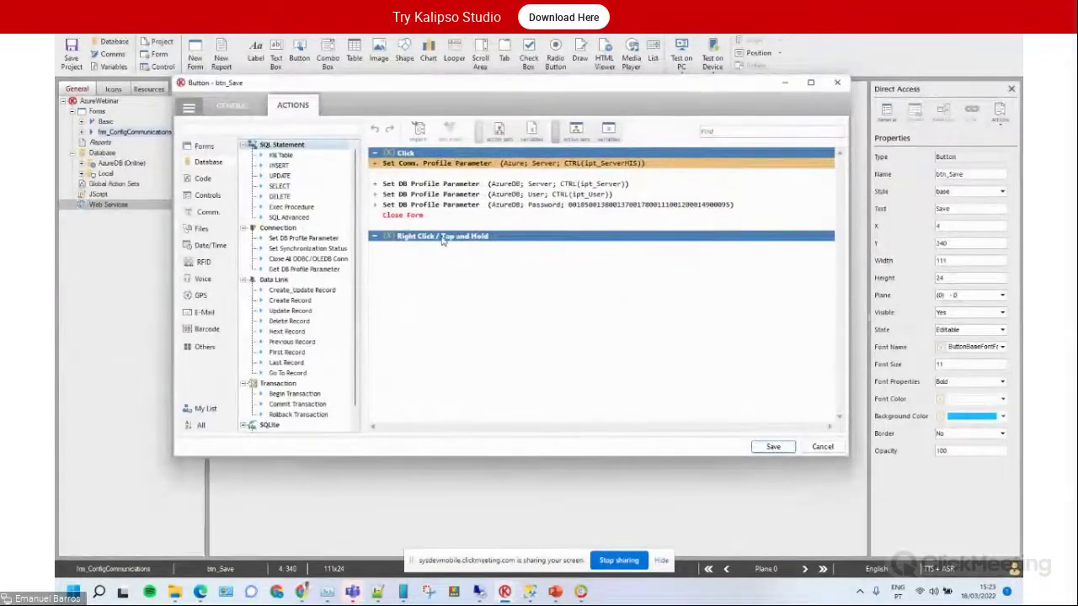
right_click(406, 205)
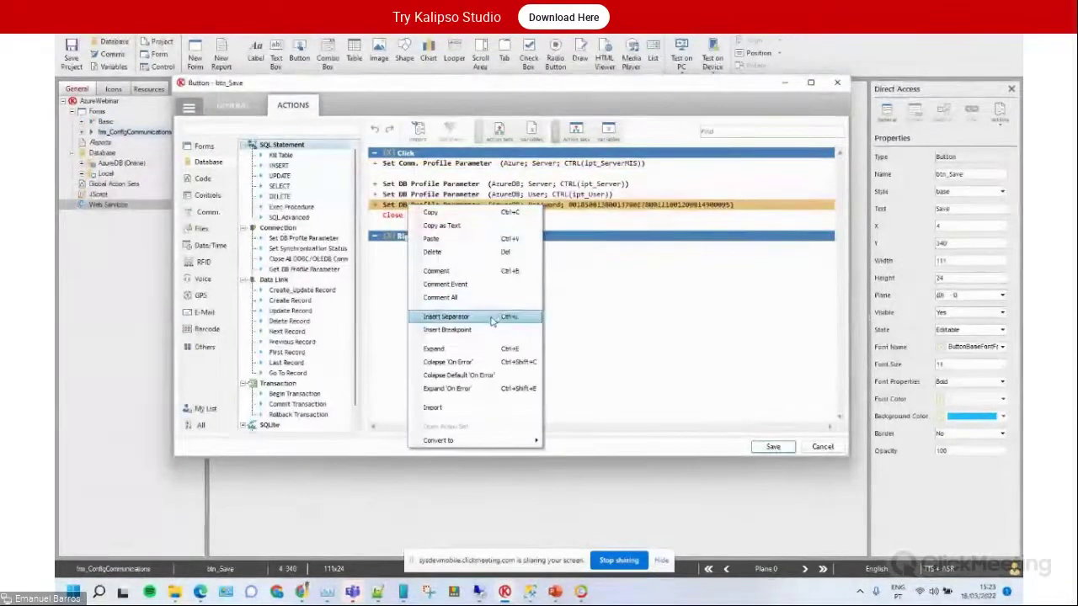
click(492, 318)
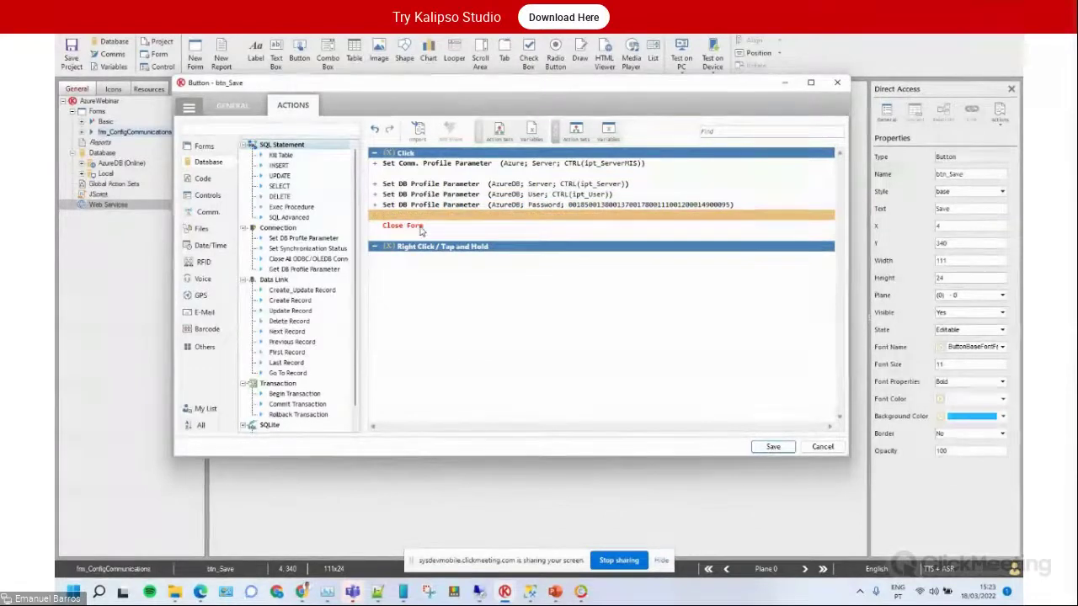
text(upd)
key(Return)
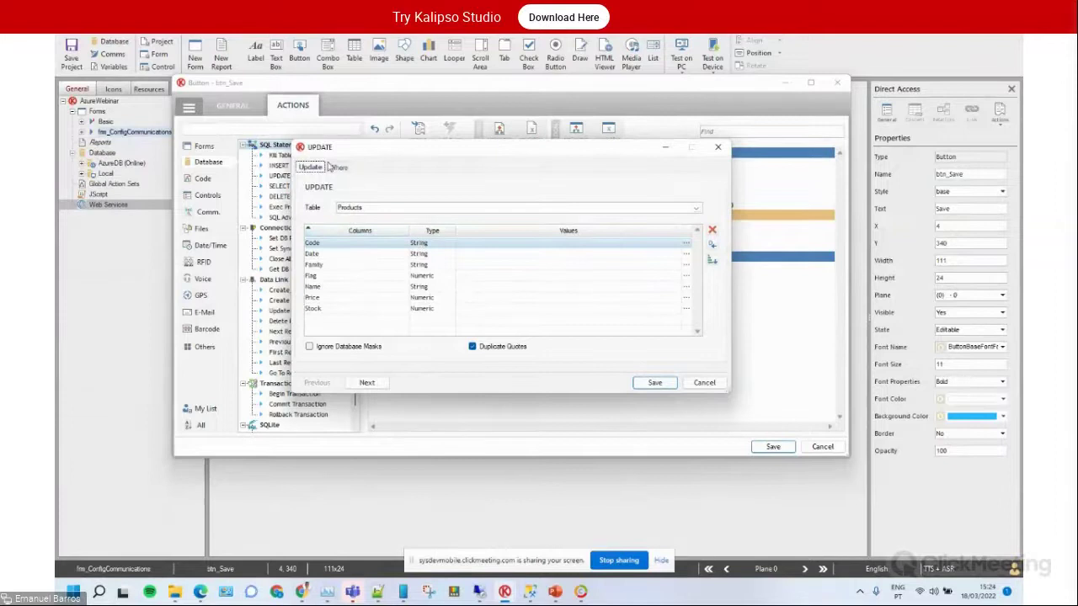
click(355, 212)
click(349, 229)
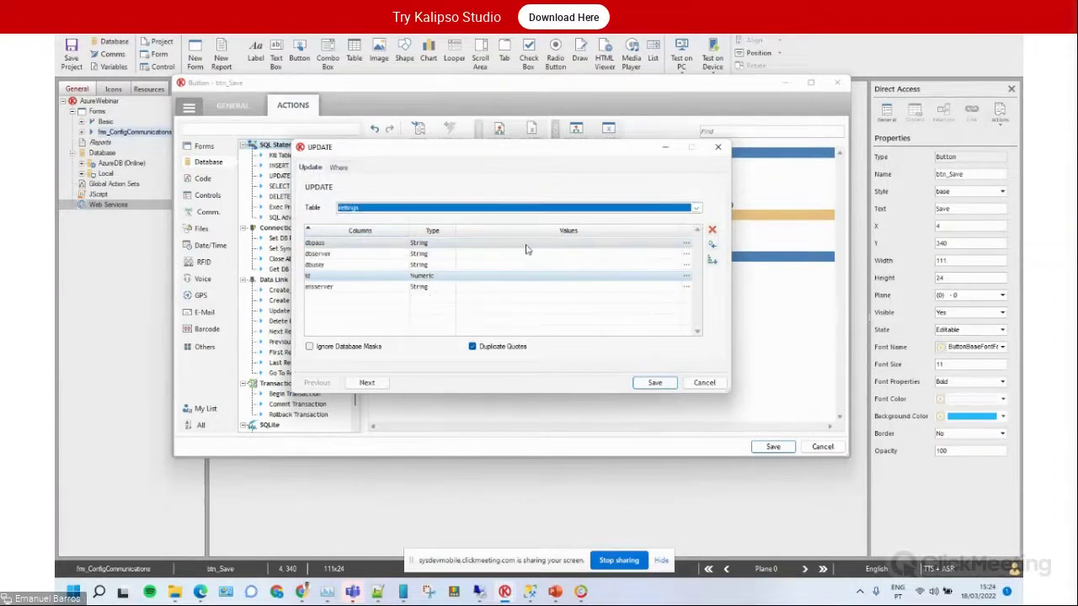
click(338, 168)
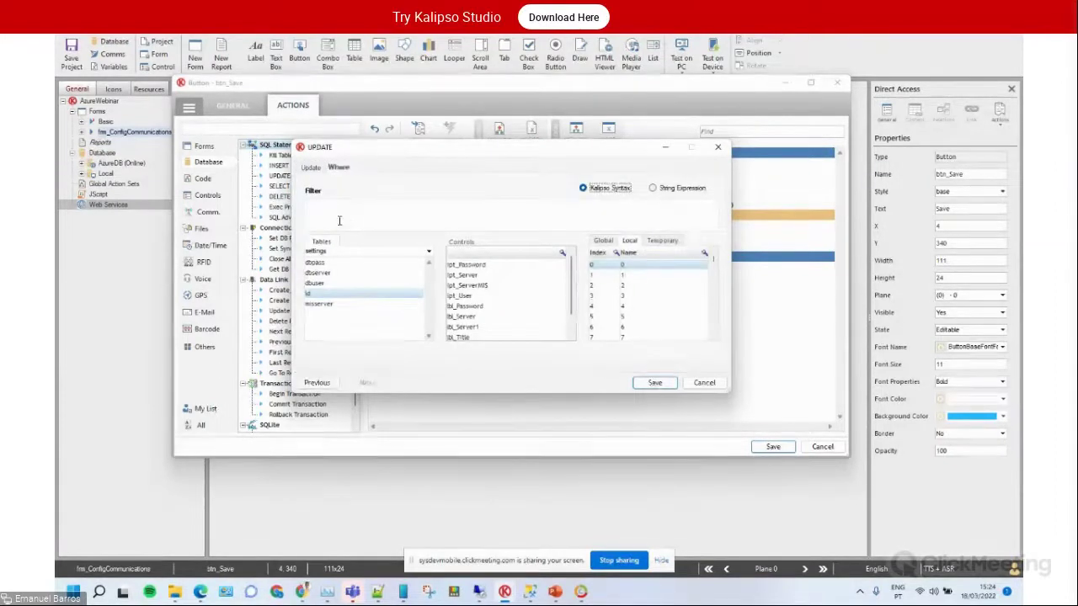
double_click(322, 296)
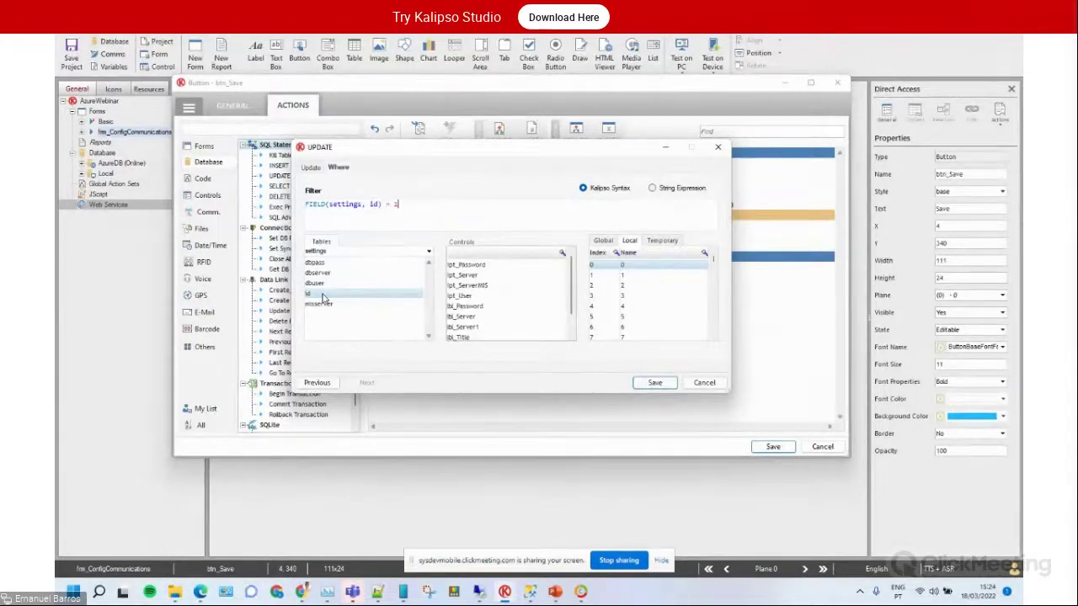
- Set misserver to CTRL(ipt_ServerMIS) and dbserver to CTRL(ipt_Server) in the UPDATE
click(310, 167)
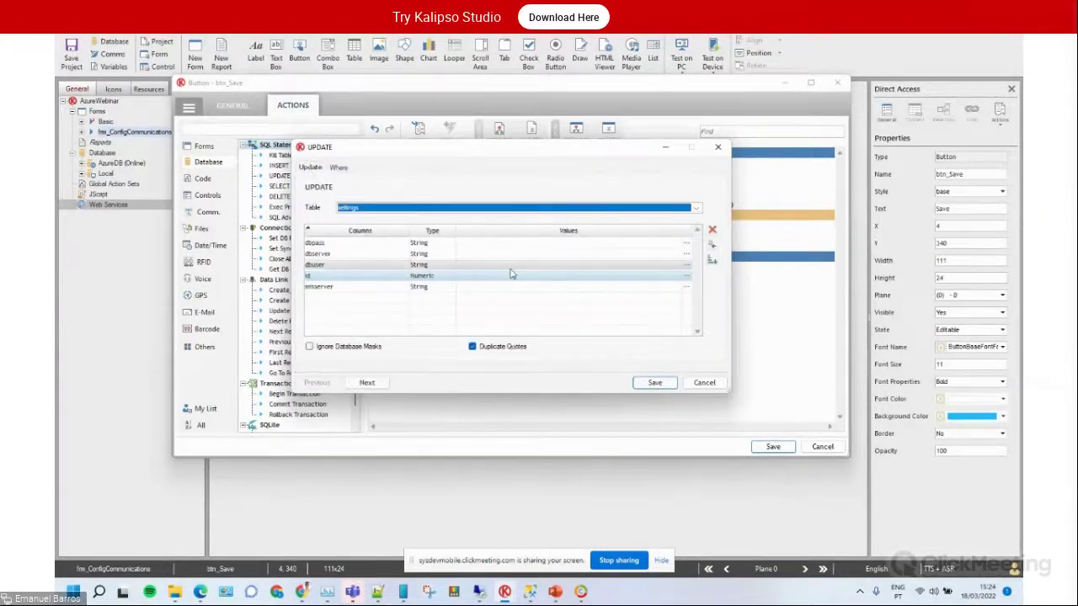
click(488, 287)
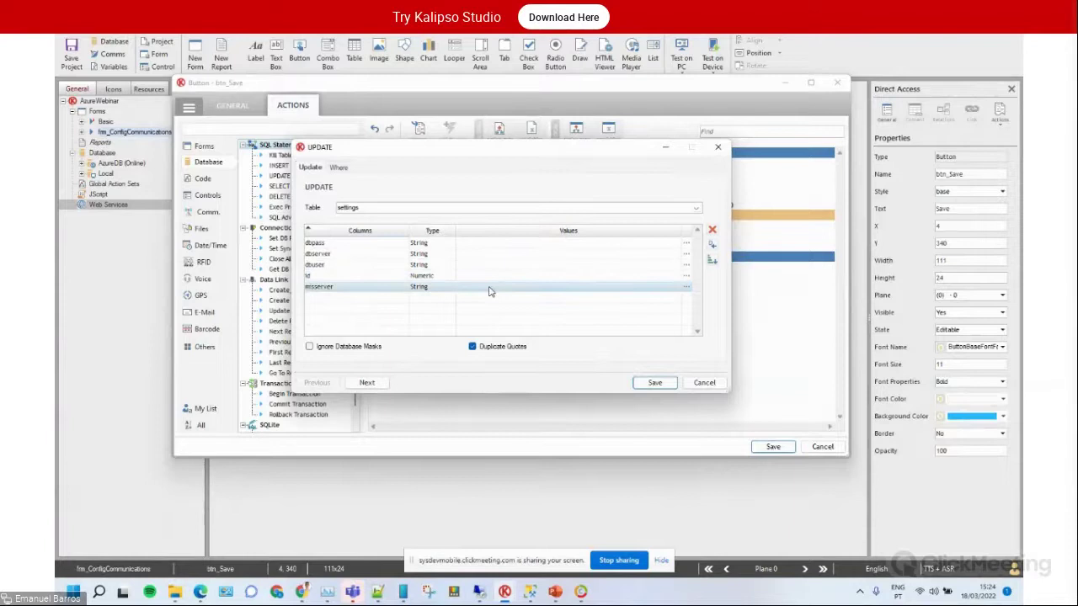
click(684, 288)
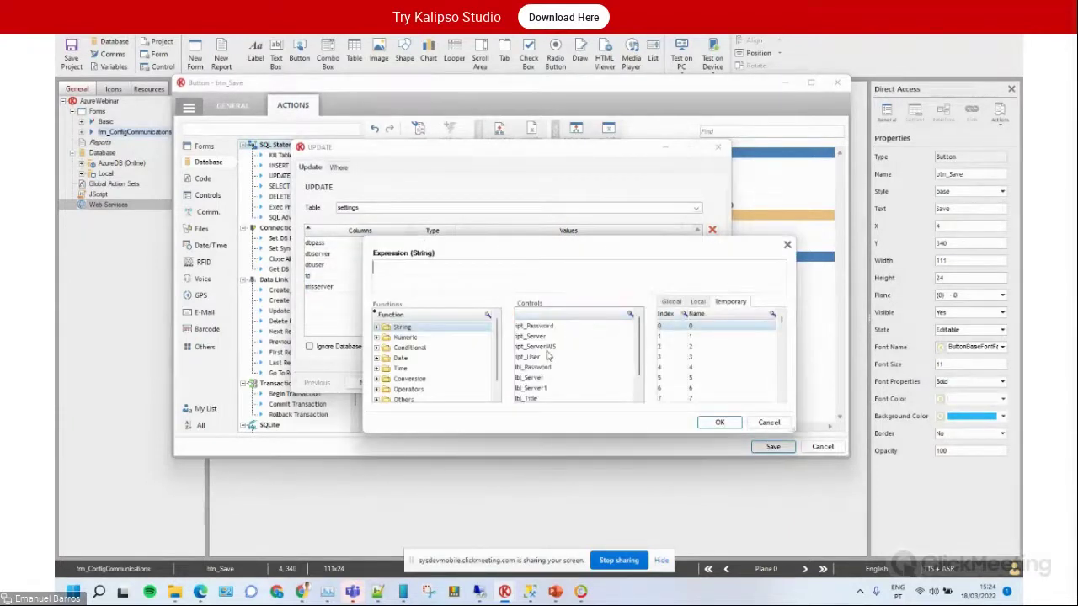
double_click(555, 347)
click(719, 421)
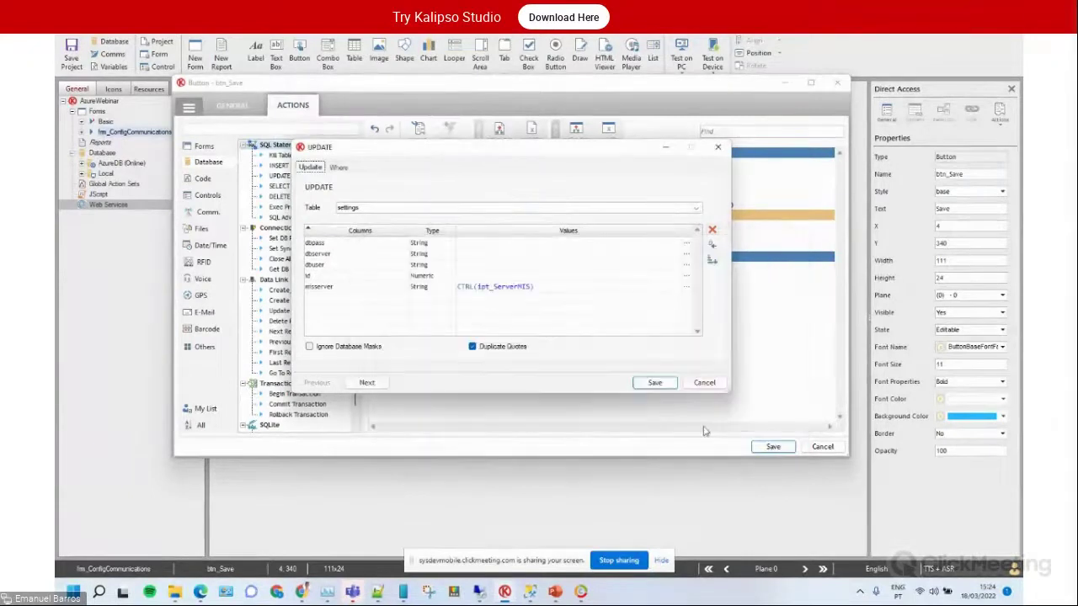
click(593, 259)
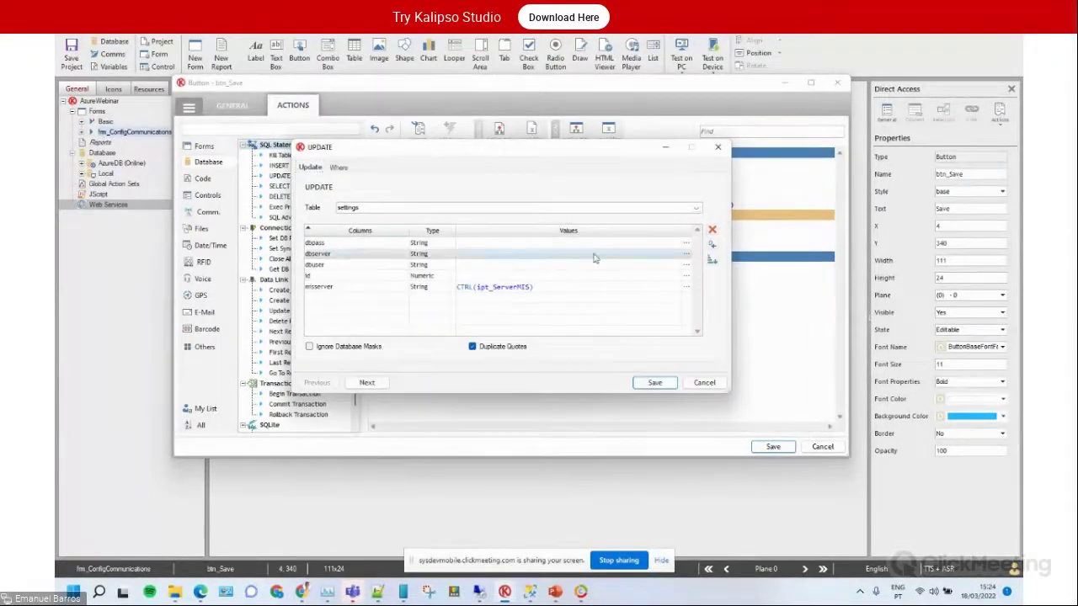
click(685, 254)
double_click(547, 337)
click(714, 427)
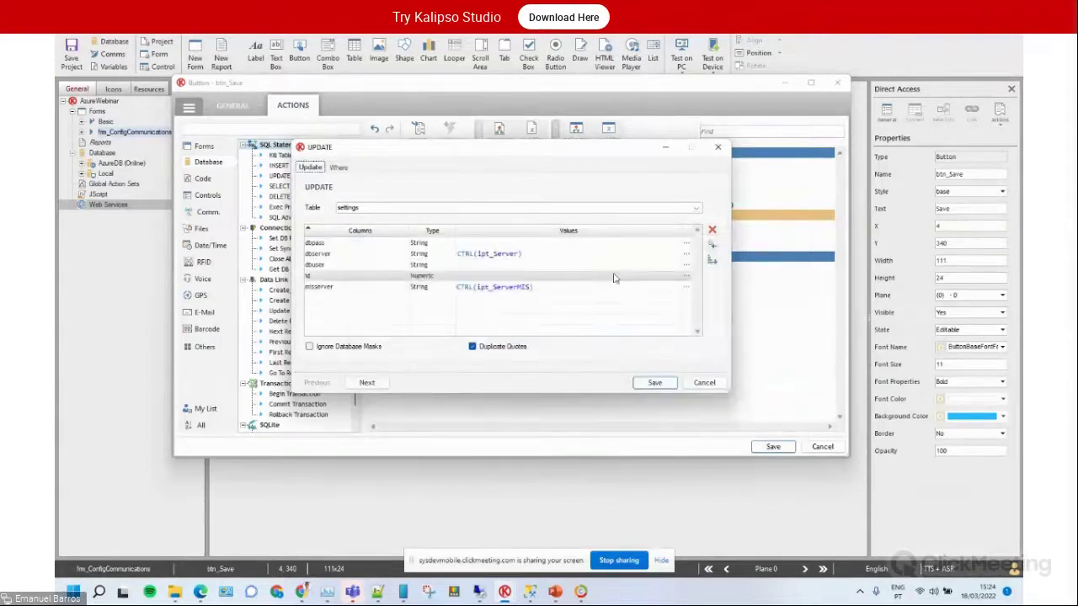
- Set dbuser to CTRL(ipt_User) and dbpass to CTRL(ipt_Password), then save the UPDATE
click(686, 264)
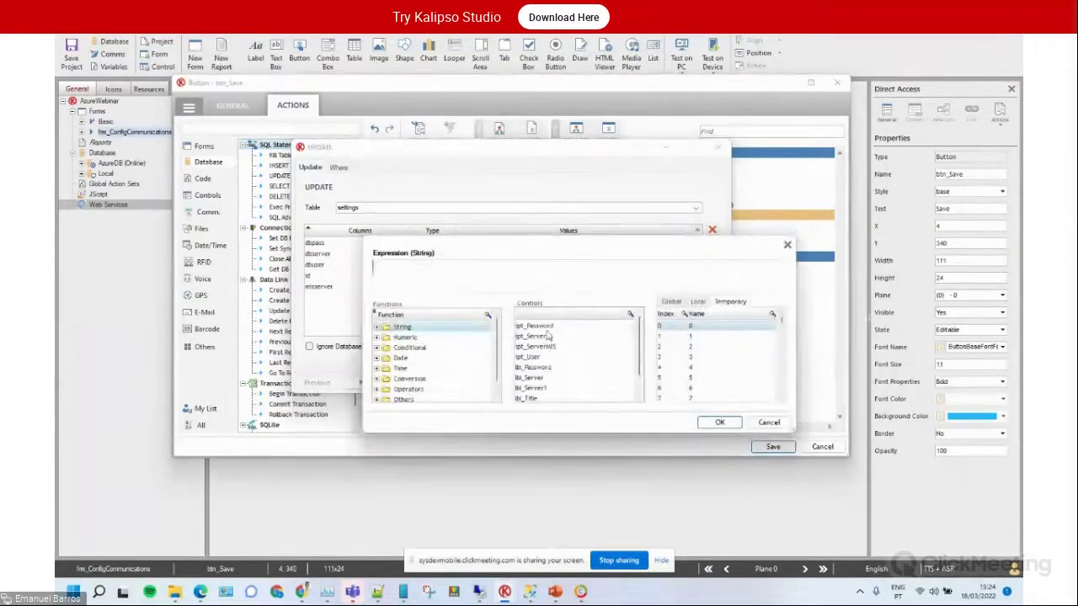
double_click(539, 359)
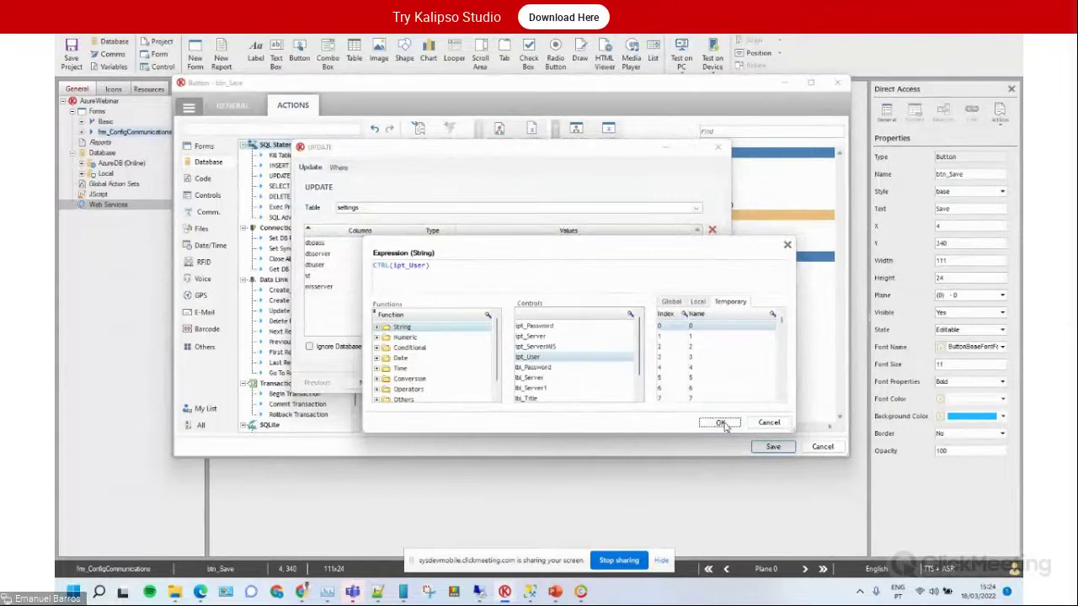
click(720, 422)
click(683, 244)
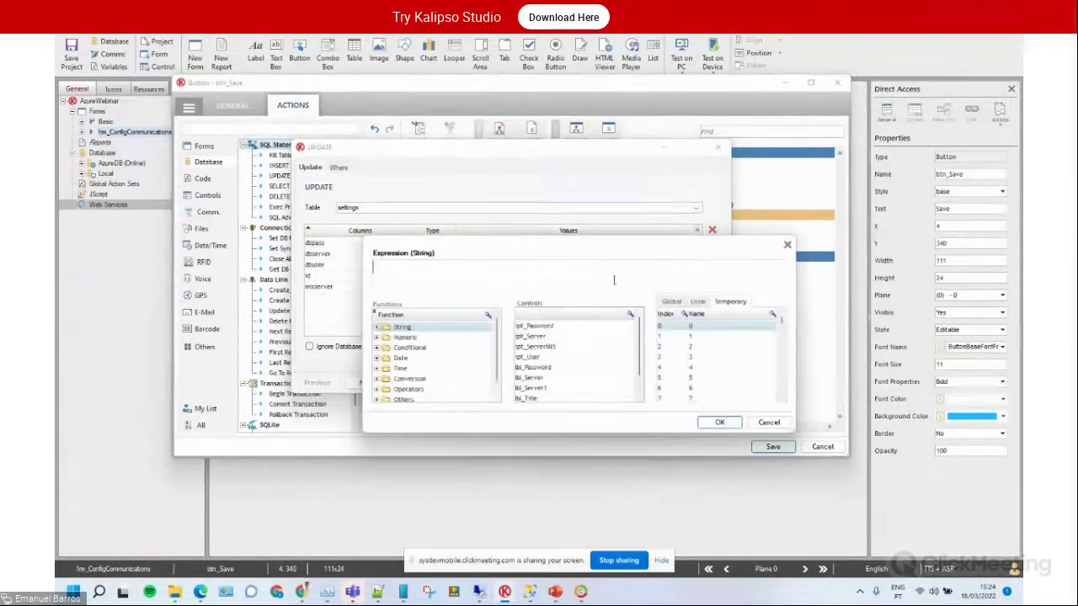
double_click(545, 328)
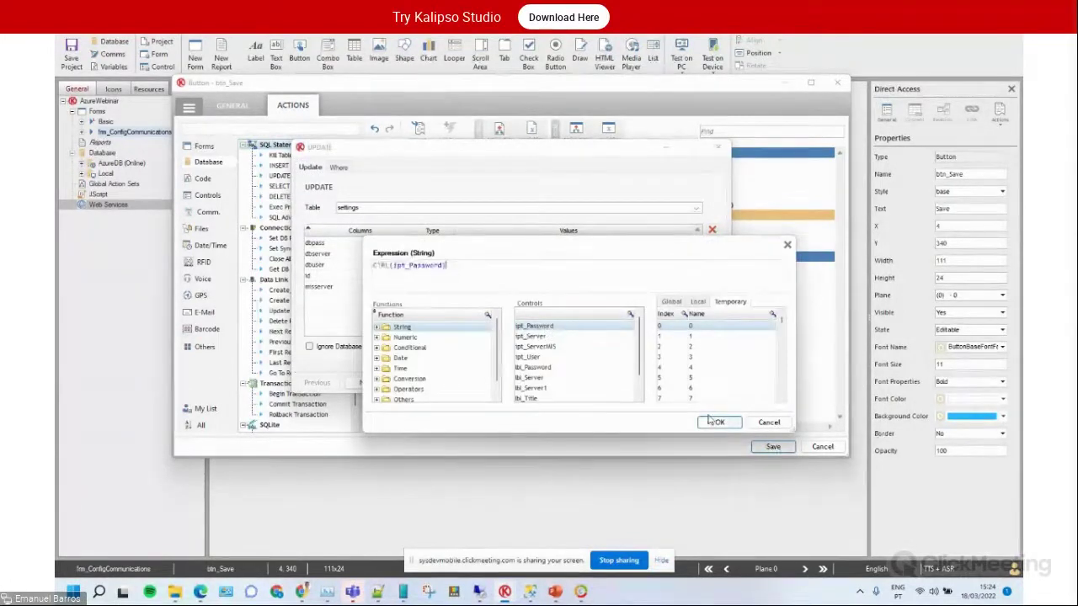
click(720, 423)
click(650, 381)
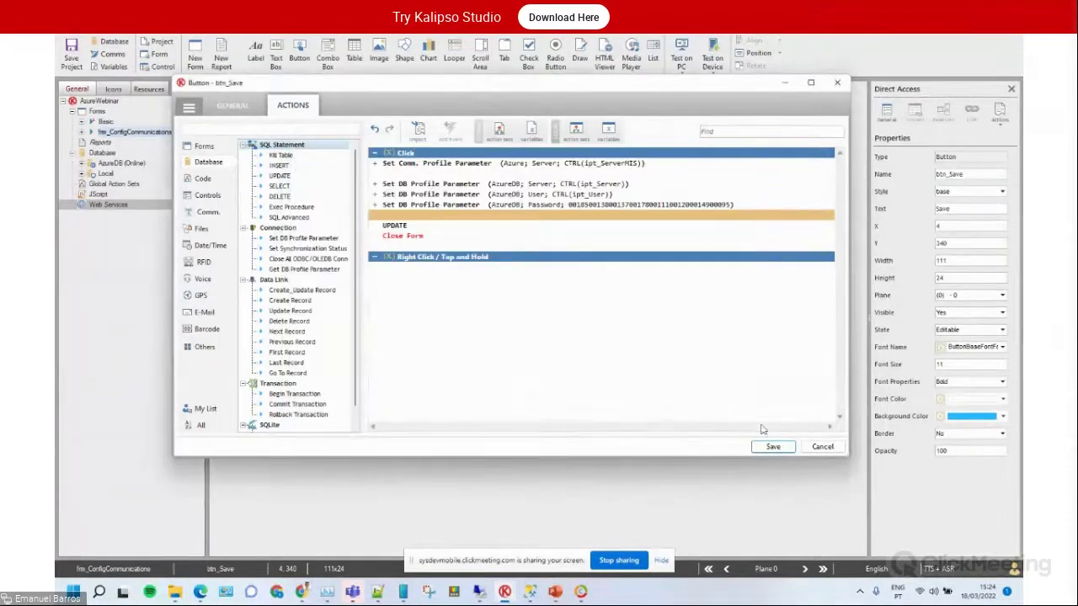
- Save the Save button's actions and add a SELECT statement to the Basic form's Open Form
click(773, 447)
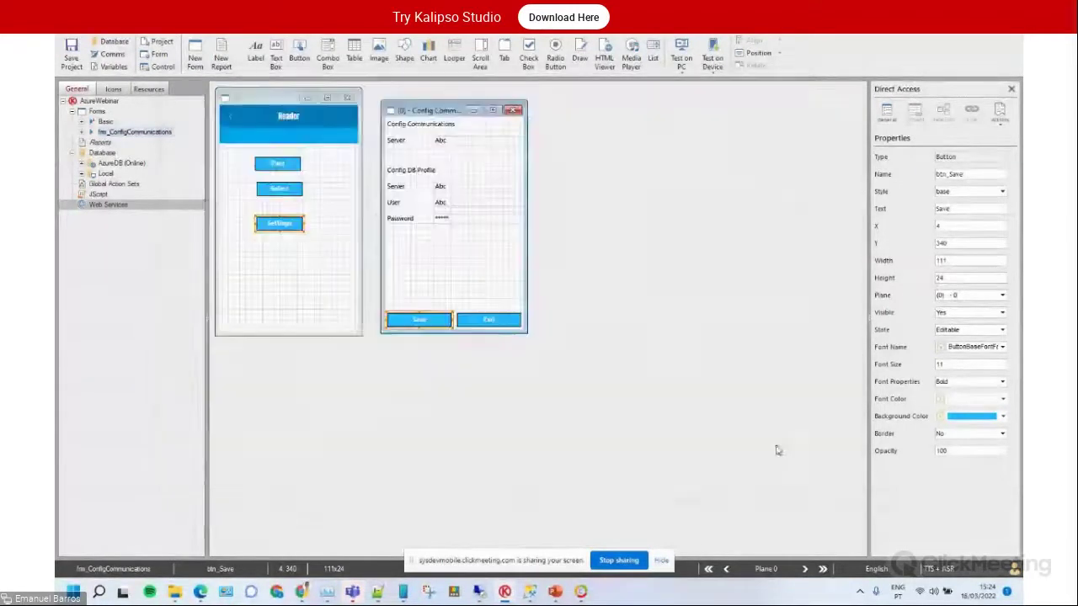
click(328, 269)
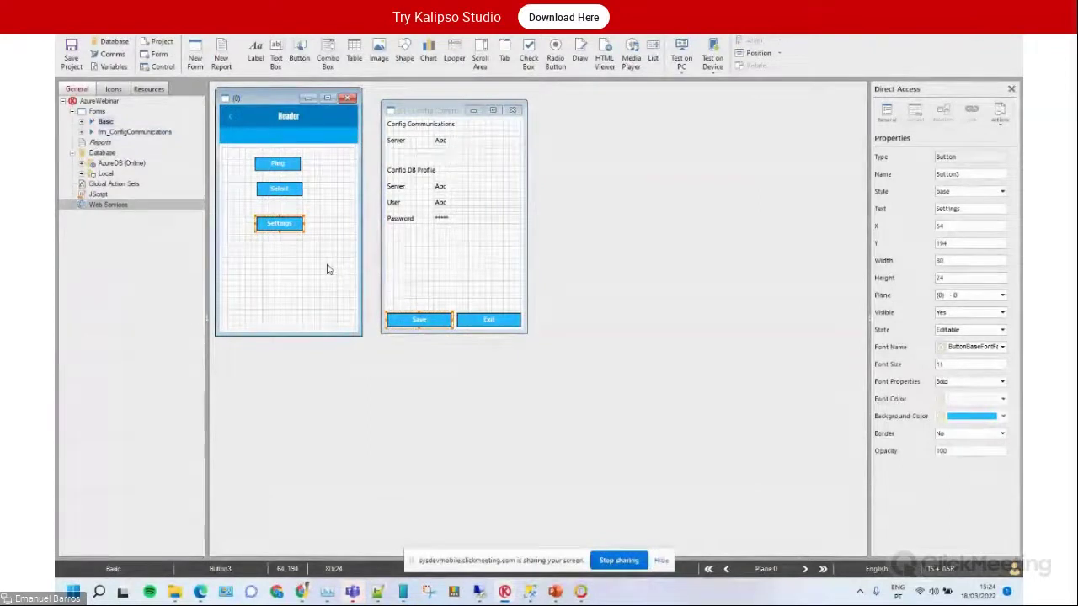
double_click(328, 269)
click(510, 60)
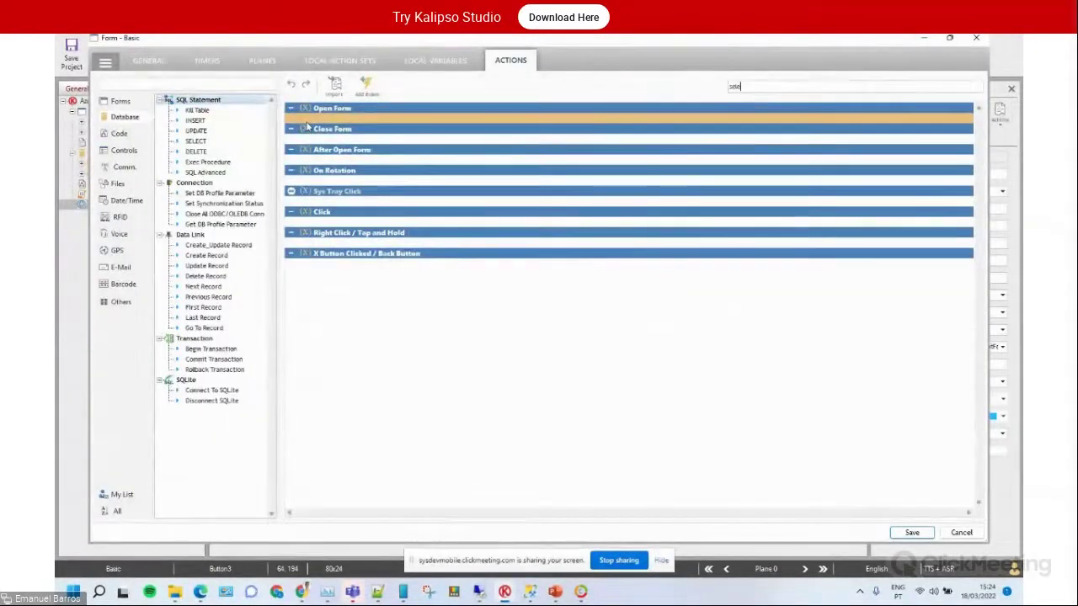
click(303, 128)
click(655, 197)
click(335, 118)
click(334, 117)
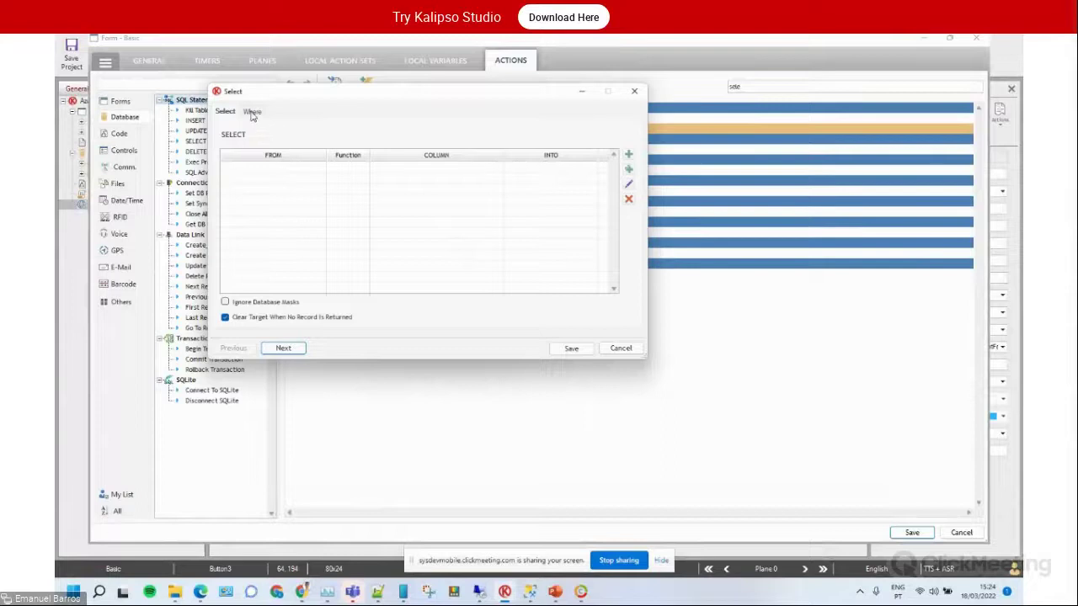
- Set the SELECT's WHERE condition to FIELD(settings,id) = 1
click(252, 112)
click(251, 215)
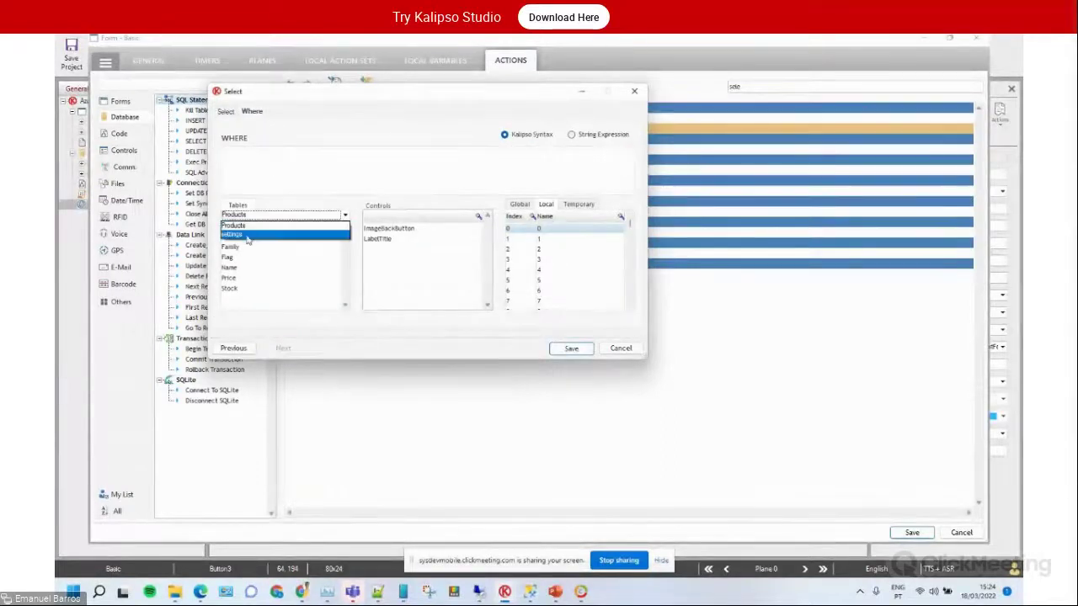
click(248, 236)
double_click(241, 257)
text(= 1)
- Start a settings column mapping and browse the global variables for a target
click(226, 112)
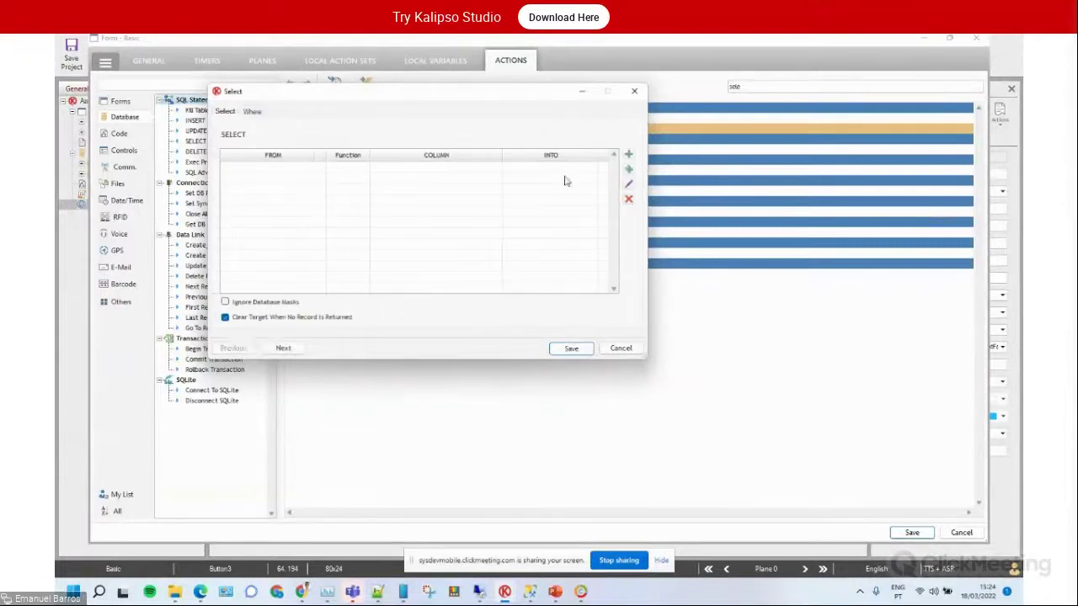
click(628, 155)
click(438, 198)
click(440, 212)
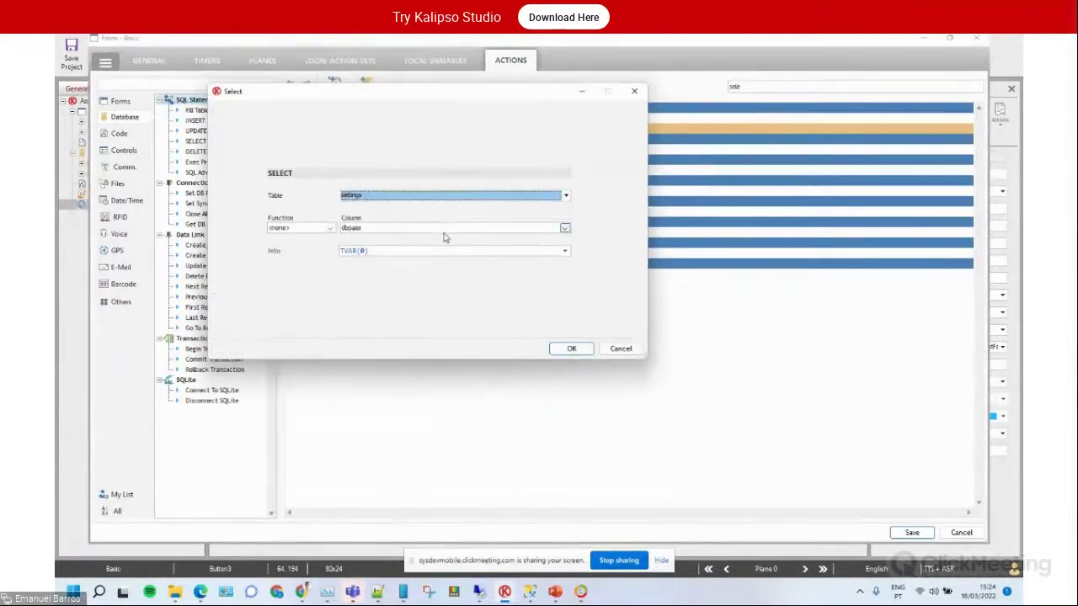
click(565, 228)
click(556, 250)
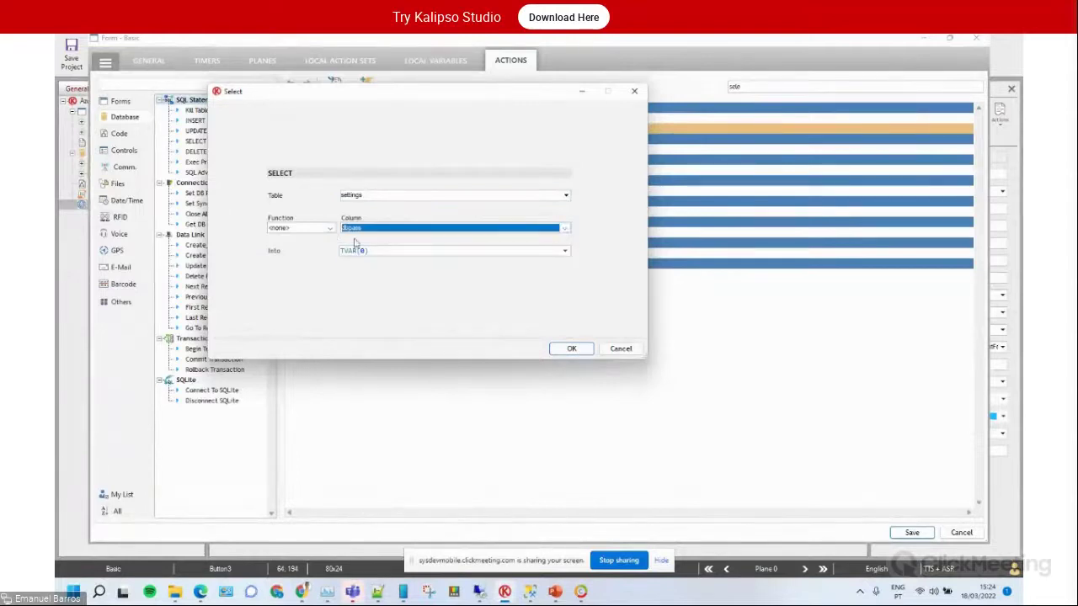
click(564, 252)
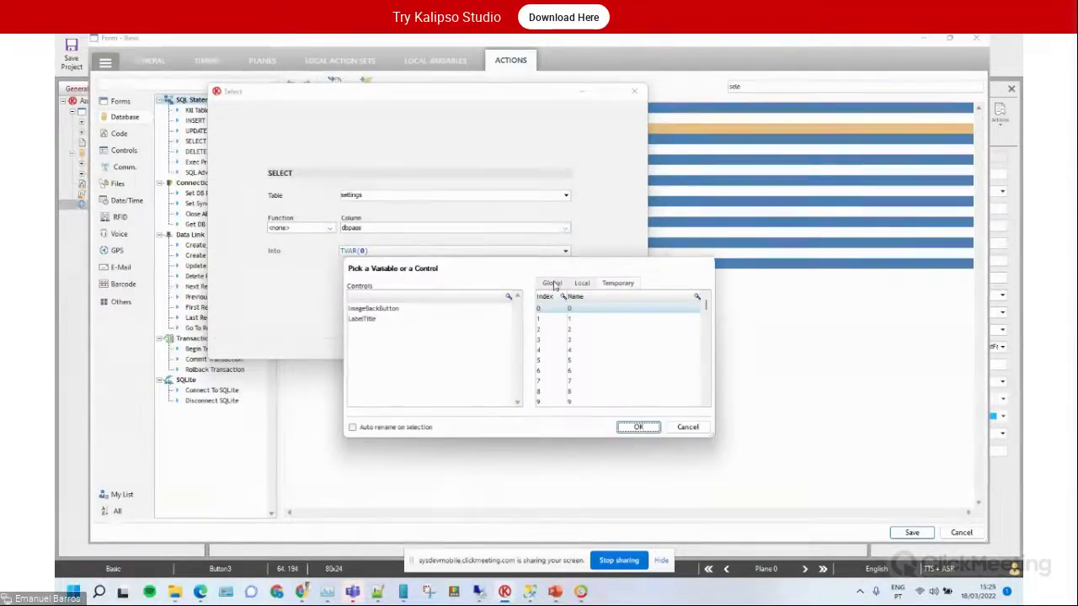
click(551, 283)
click(687, 427)
- Map misserver to global variable 0 renamed MiSserver, then remove that single mapping
click(564, 228)
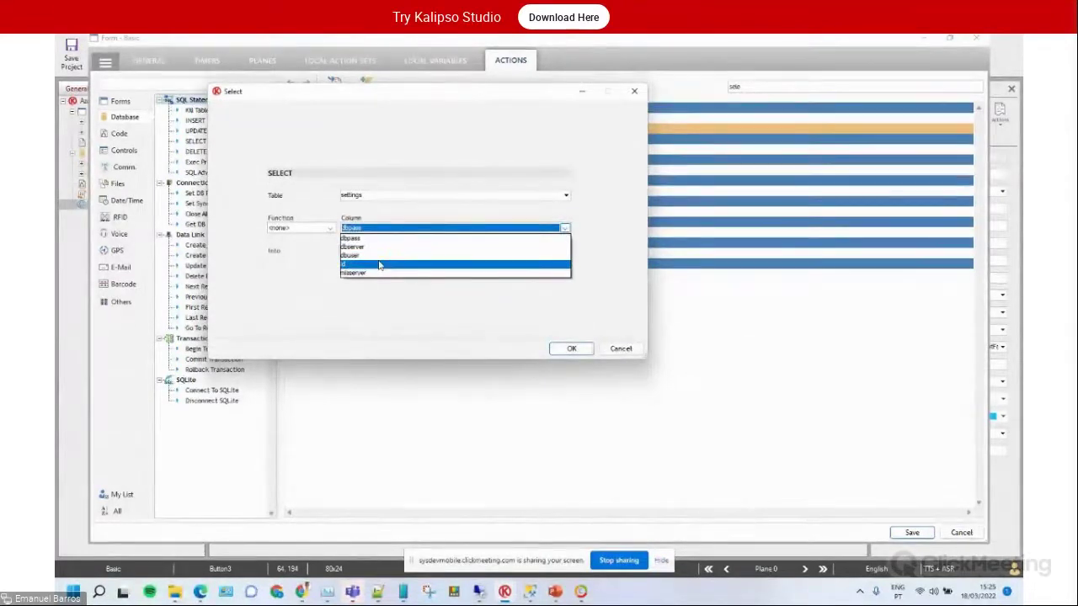
click(378, 273)
click(565, 252)
click(552, 283)
right_click(595, 309)
click(608, 325)
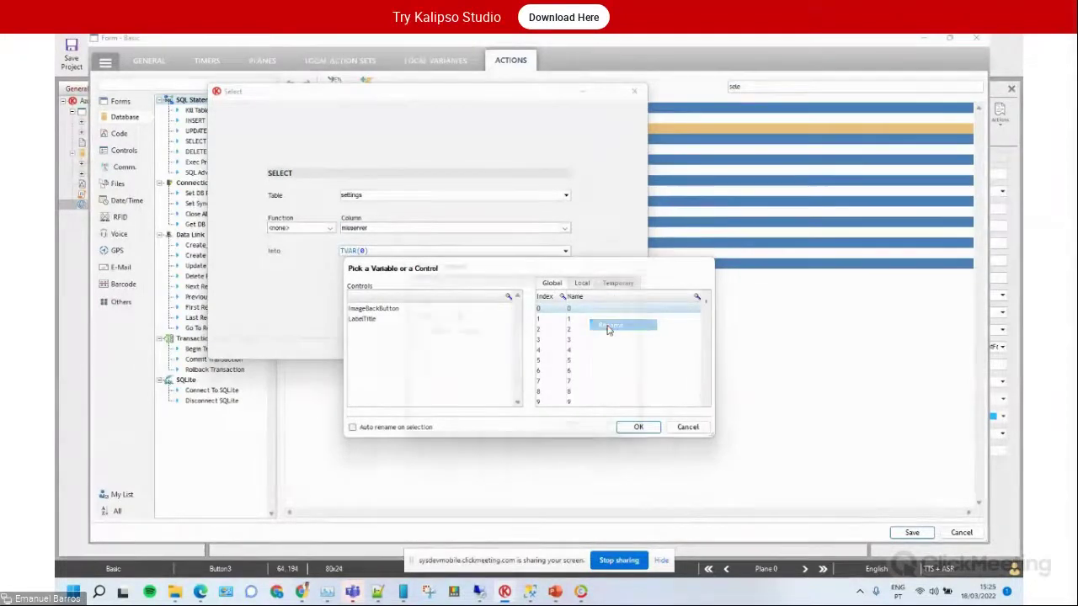
text(Mi)
text(server)
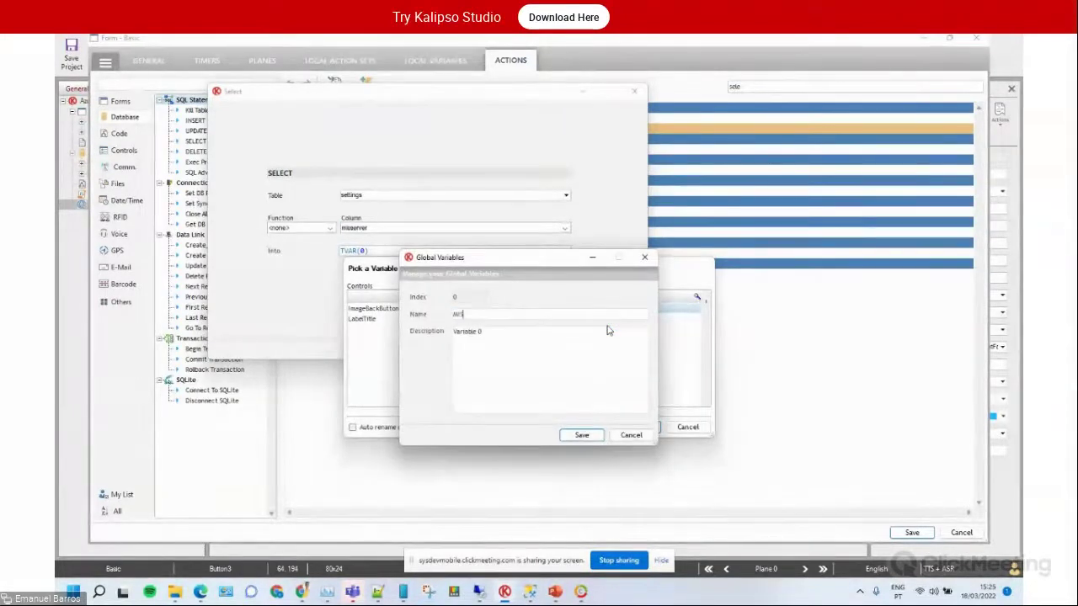
click(581, 434)
click(637, 427)
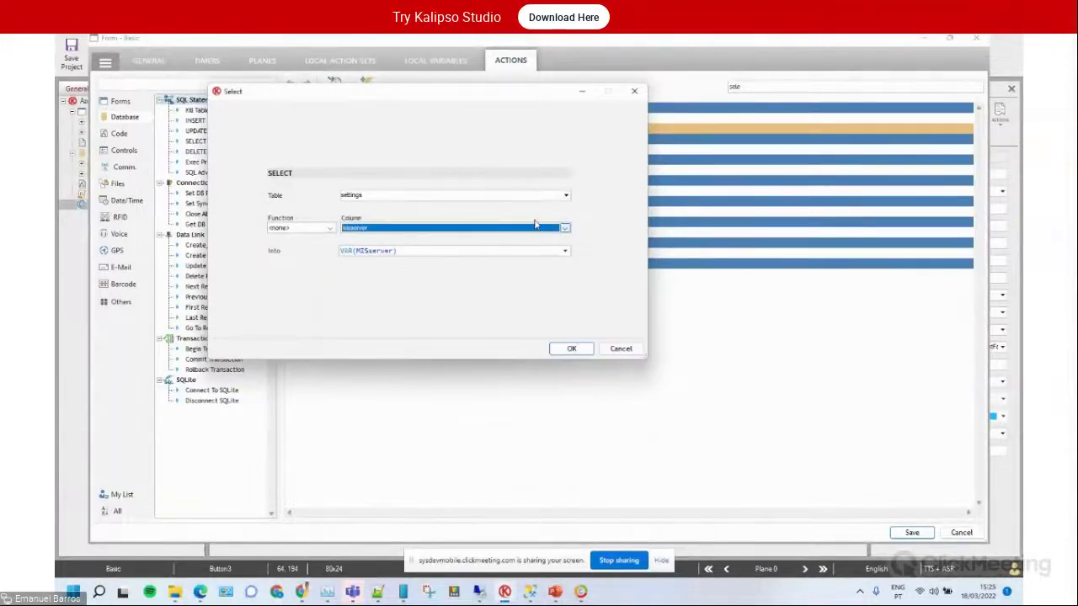
click(571, 348)
click(628, 200)
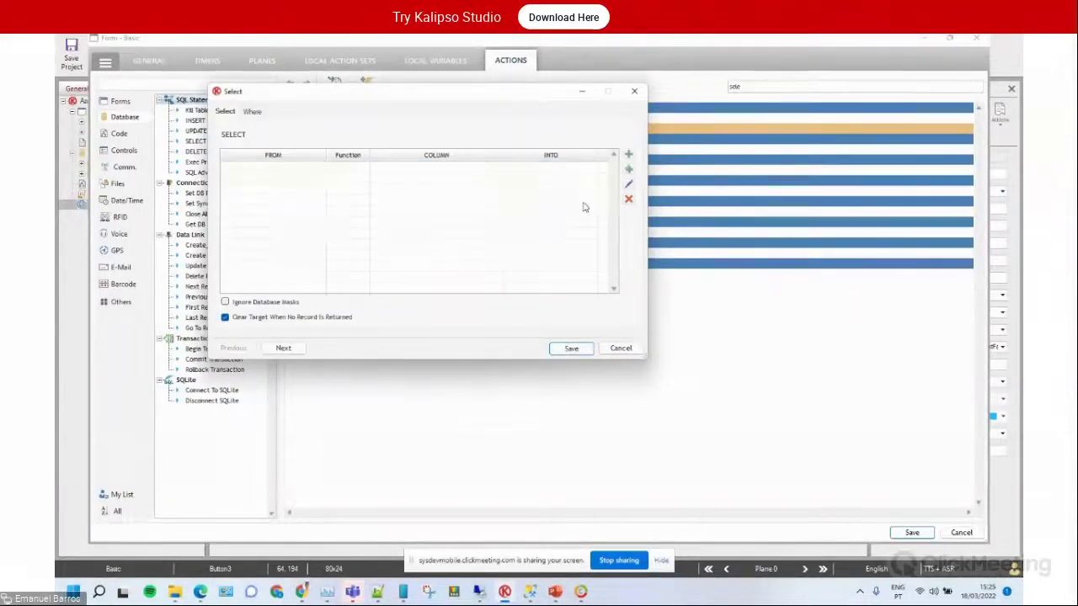
- Map all settings columns except id to auto-named global variables and save the SELECT
click(629, 170)
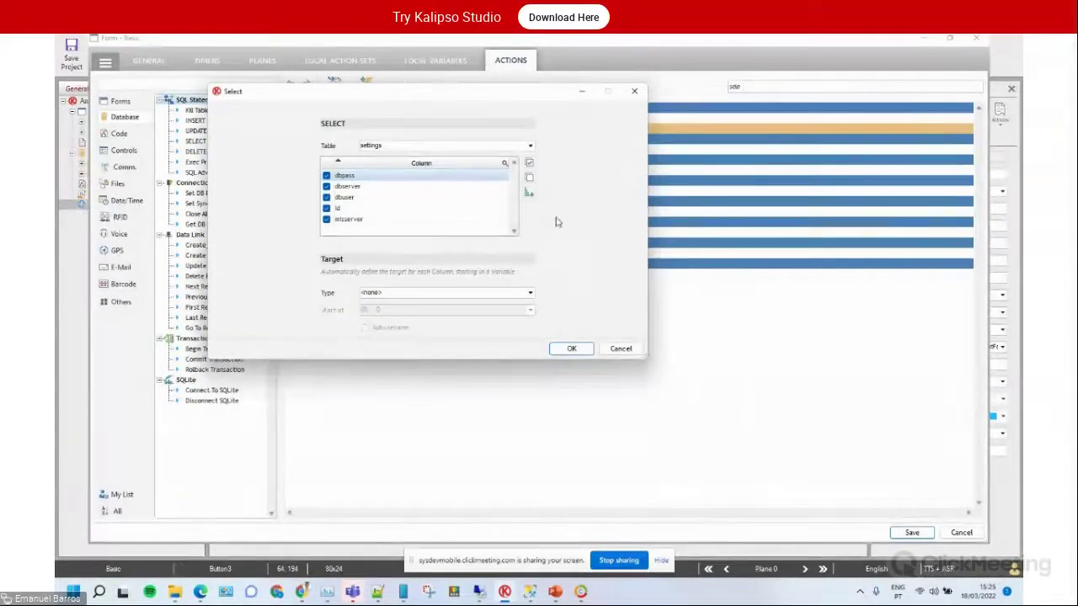
click(327, 208)
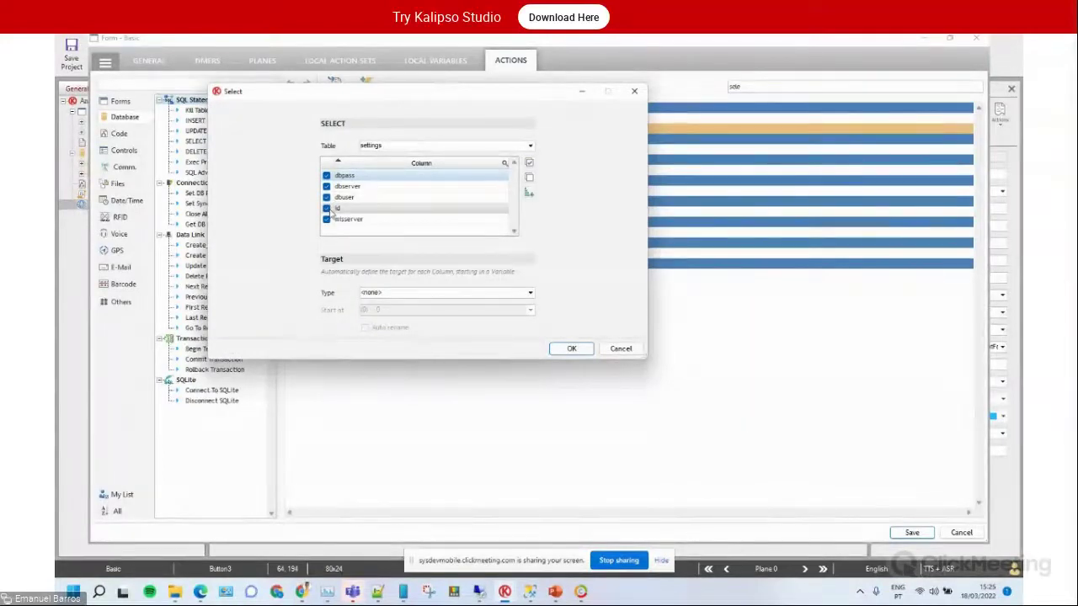
click(416, 293)
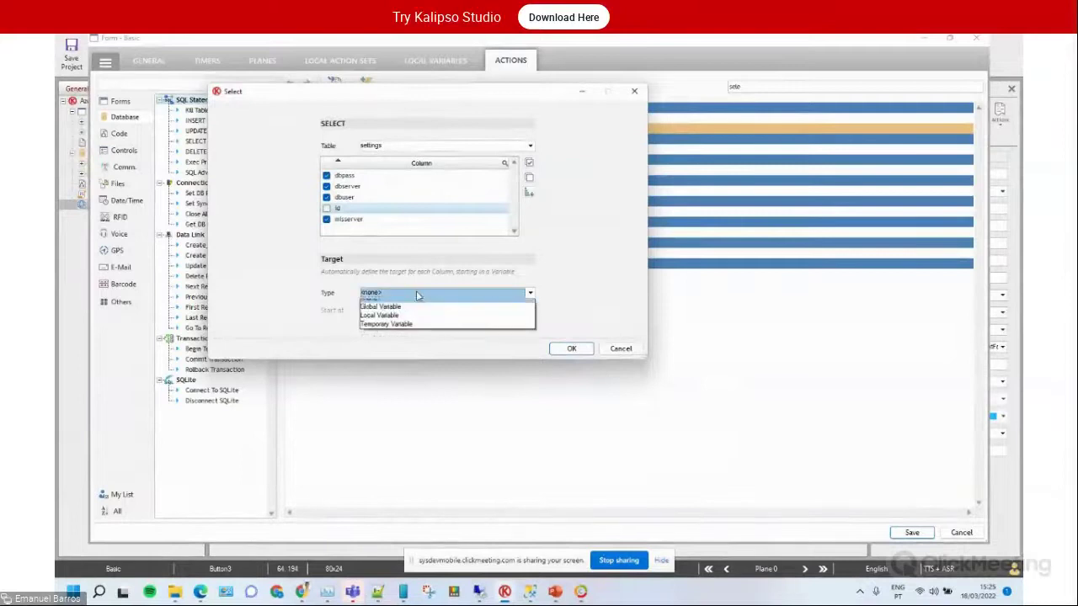
click(409, 313)
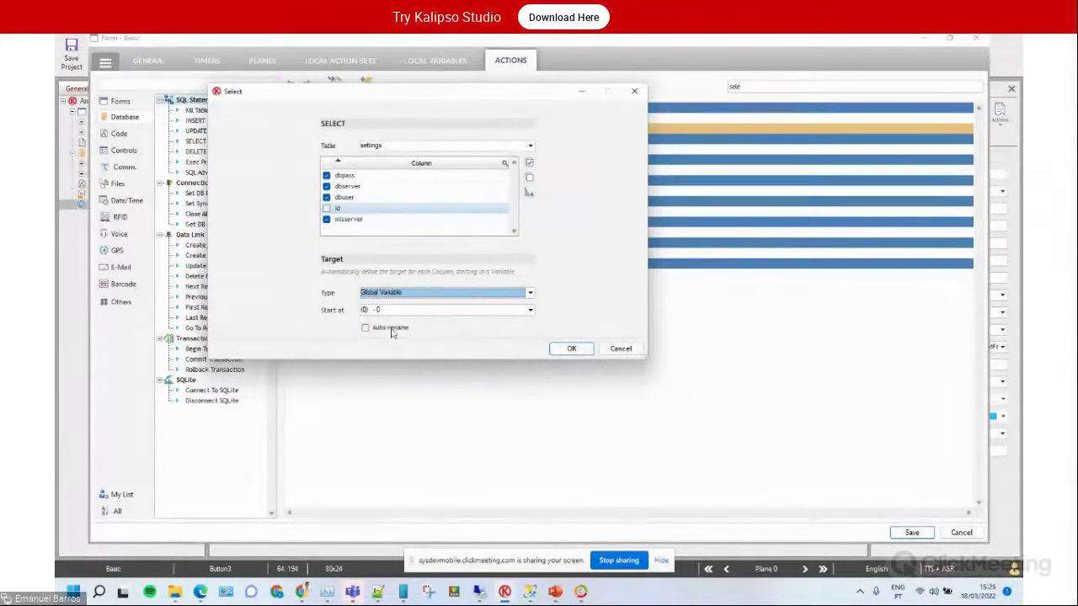
click(365, 328)
click(571, 348)
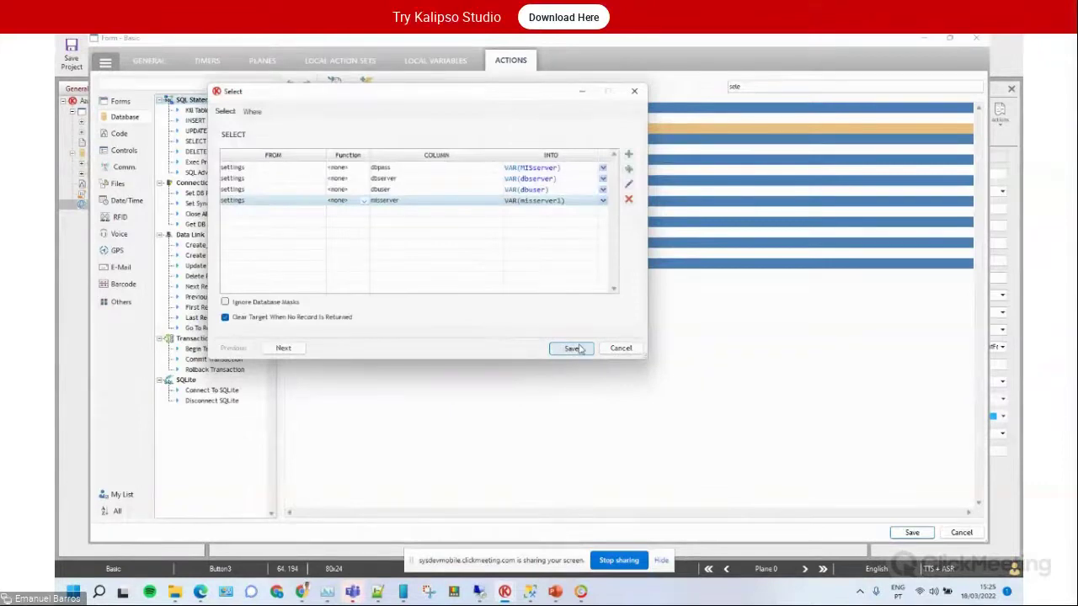
click(580, 350)
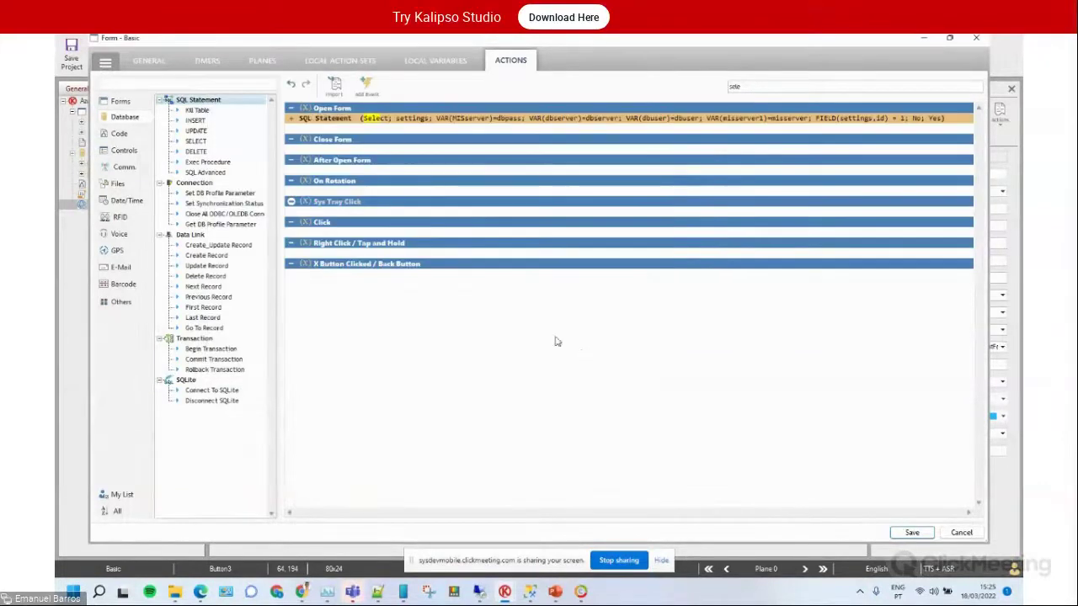
- Add an If condition RECORDCOUNT = 0 after the SQL statement
double_click(338, 132)
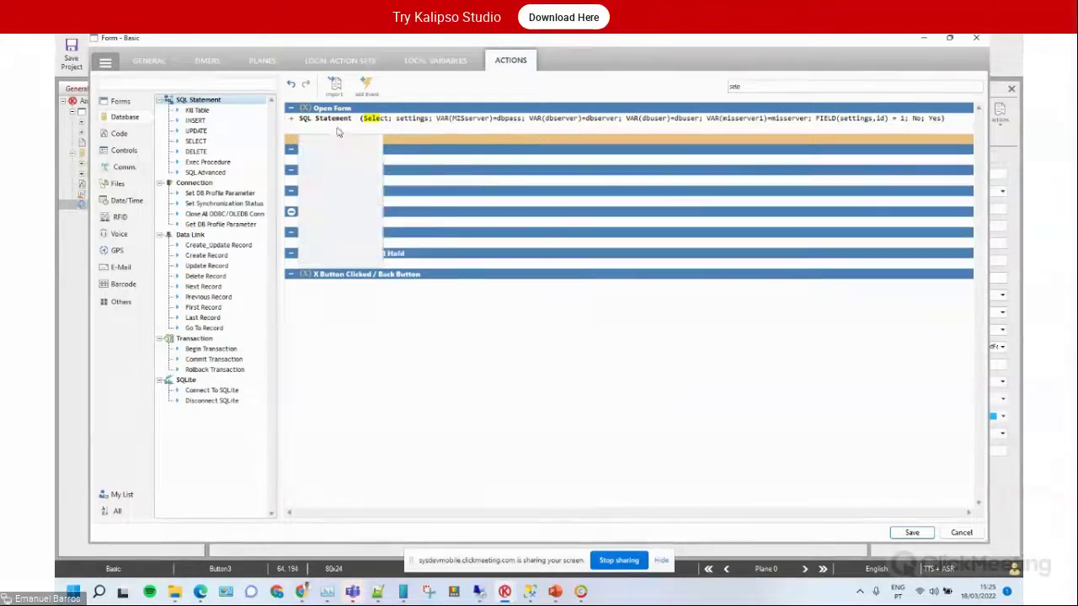
text(recordcou)
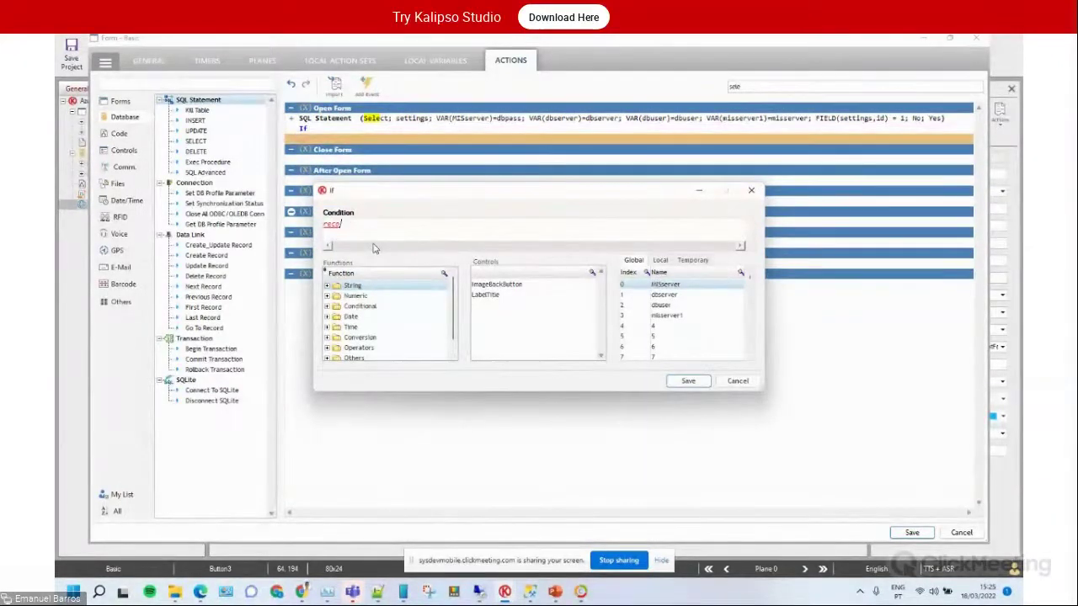
text(recordcount)
text(= 0)
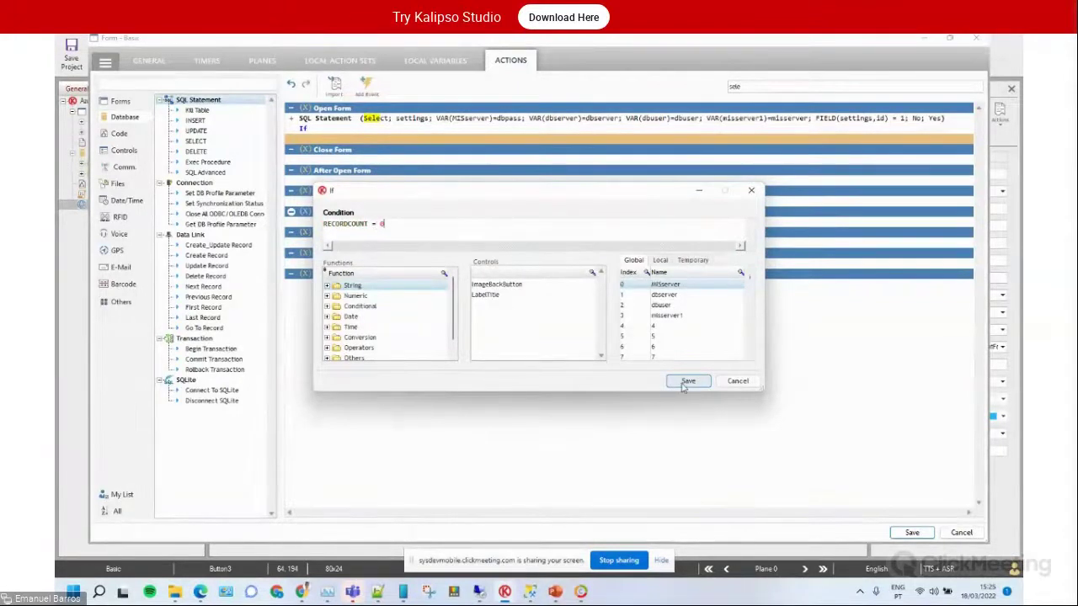
click(687, 380)
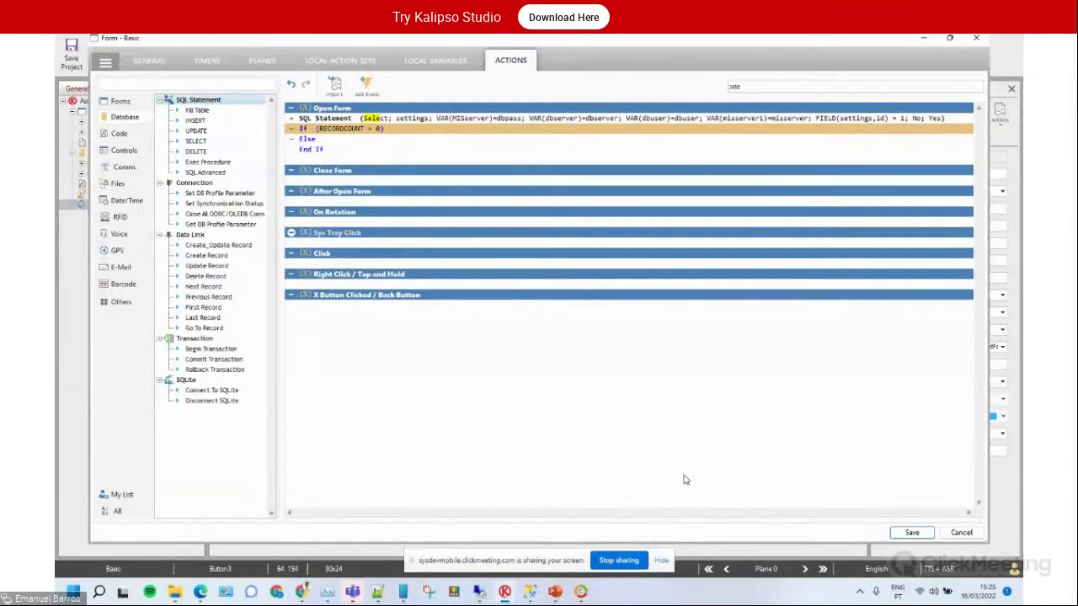
- Insert a settings record with id 1 inside the If, add an Else branch, and save the actions
key(Return)
key(Return)
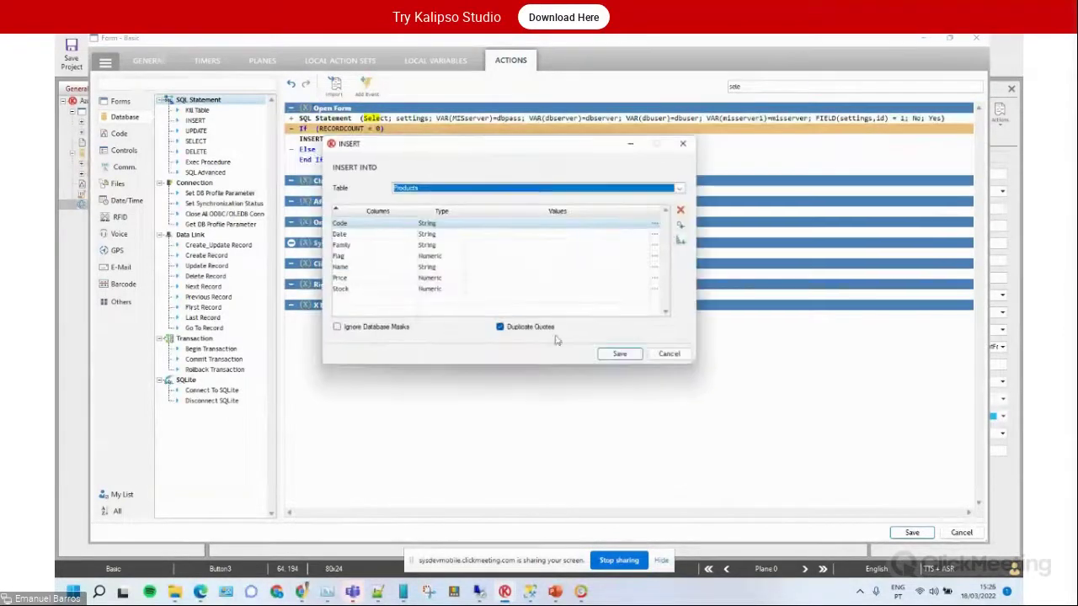
click(438, 188)
click(438, 209)
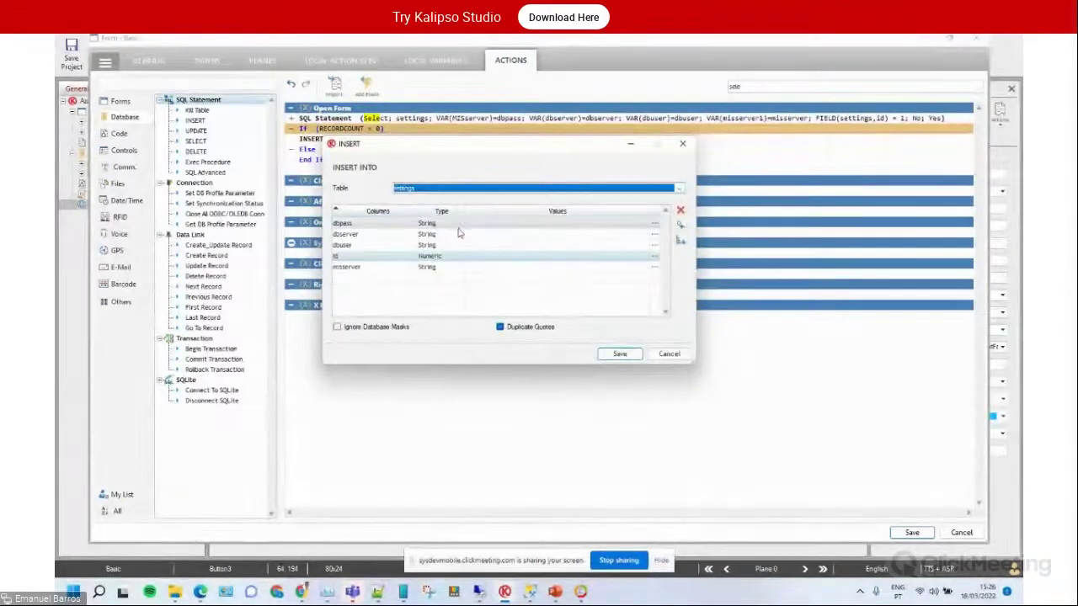
double_click(484, 261)
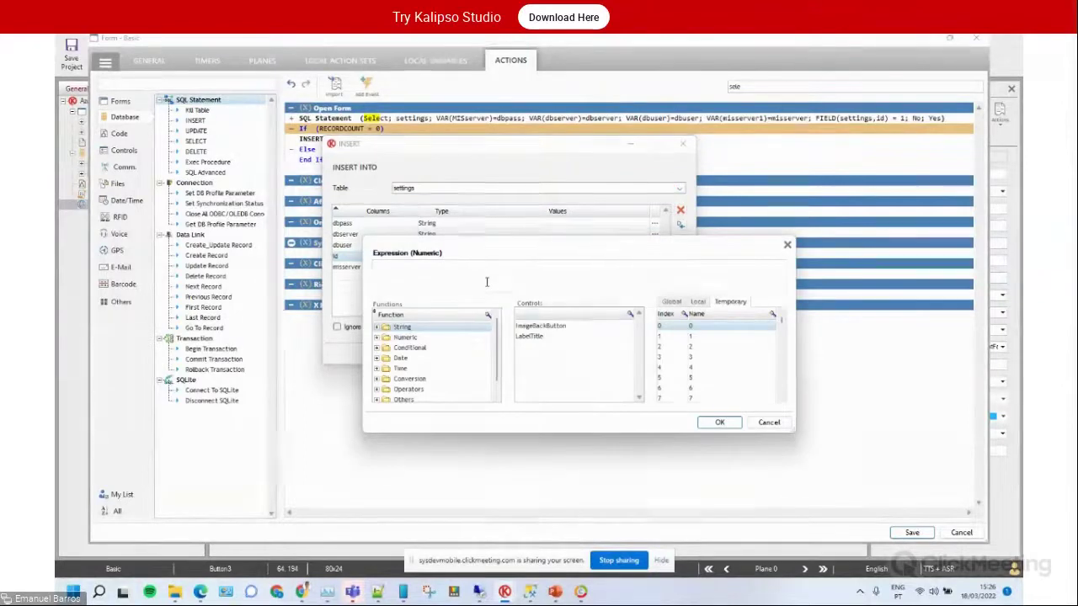
click(769, 421)
click(619, 355)
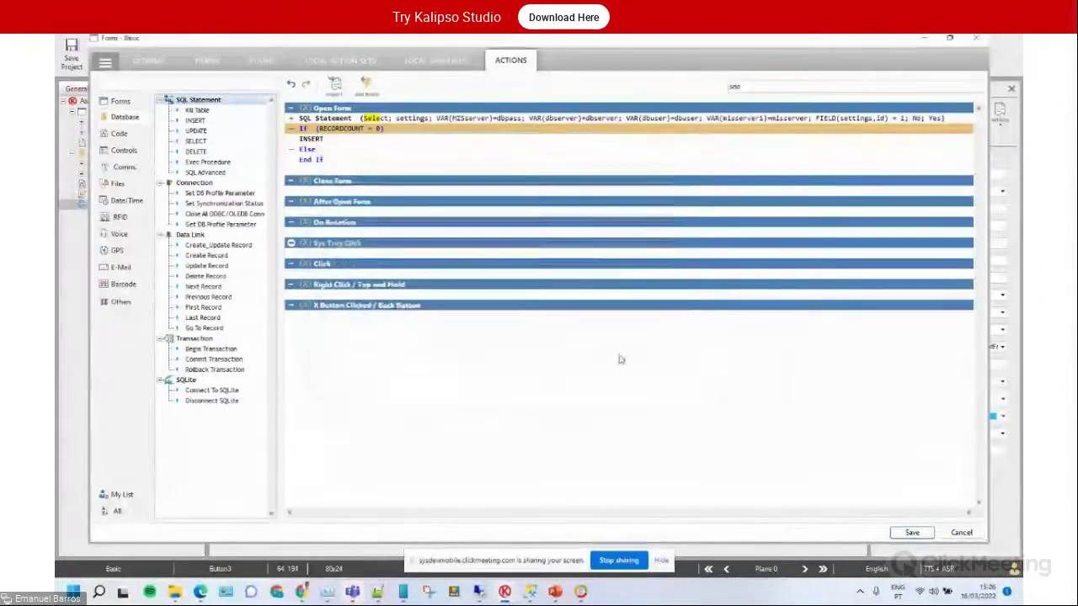
click(324, 152)
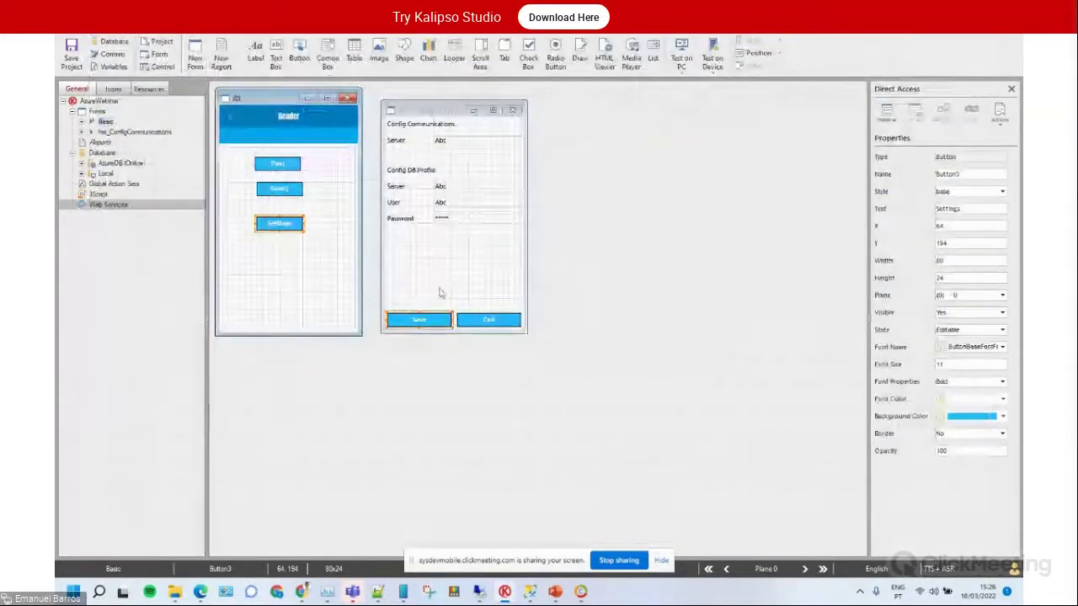
click(425, 320)
- Copy the four profile parameter actions from the Config form's Save button
double_click(425, 320)
click(293, 105)
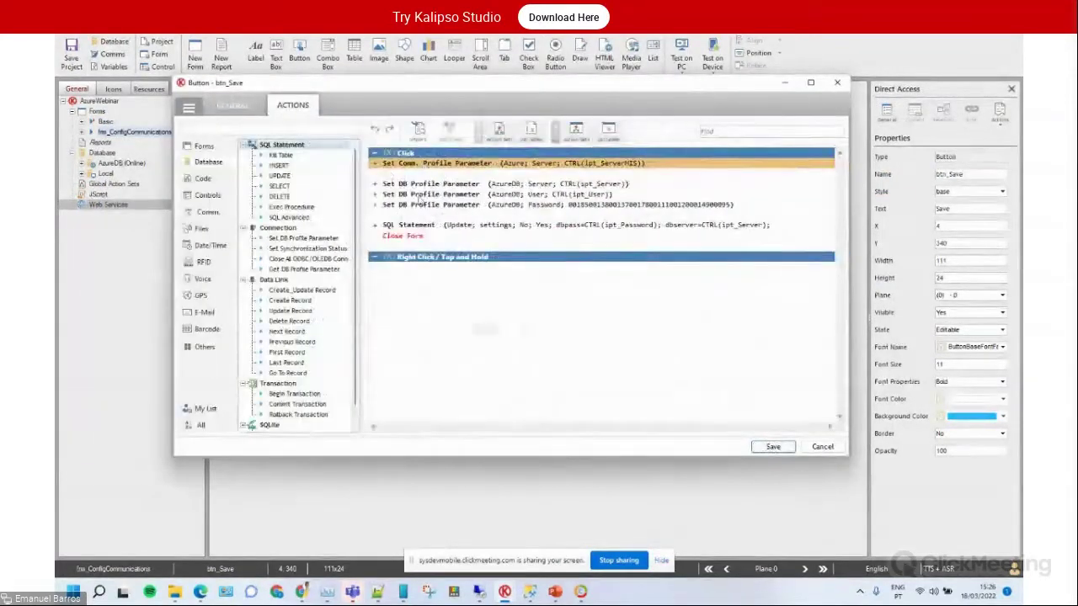
shift+click(419, 206)
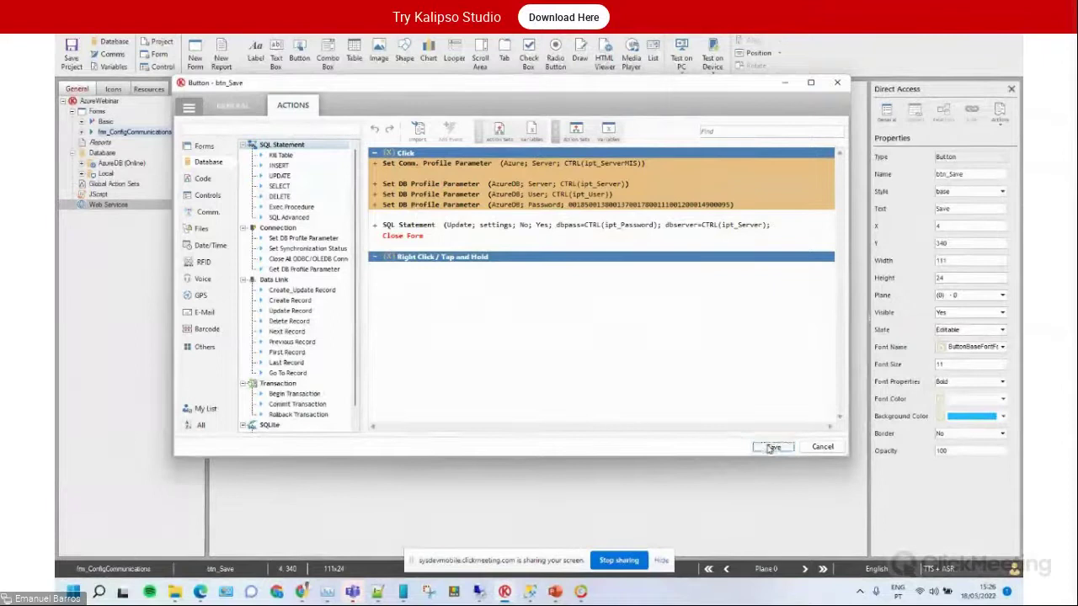
click(769, 449)
- Paste the copied profile parameter actions under Else in the Basic form's Open Form
click(278, 224)
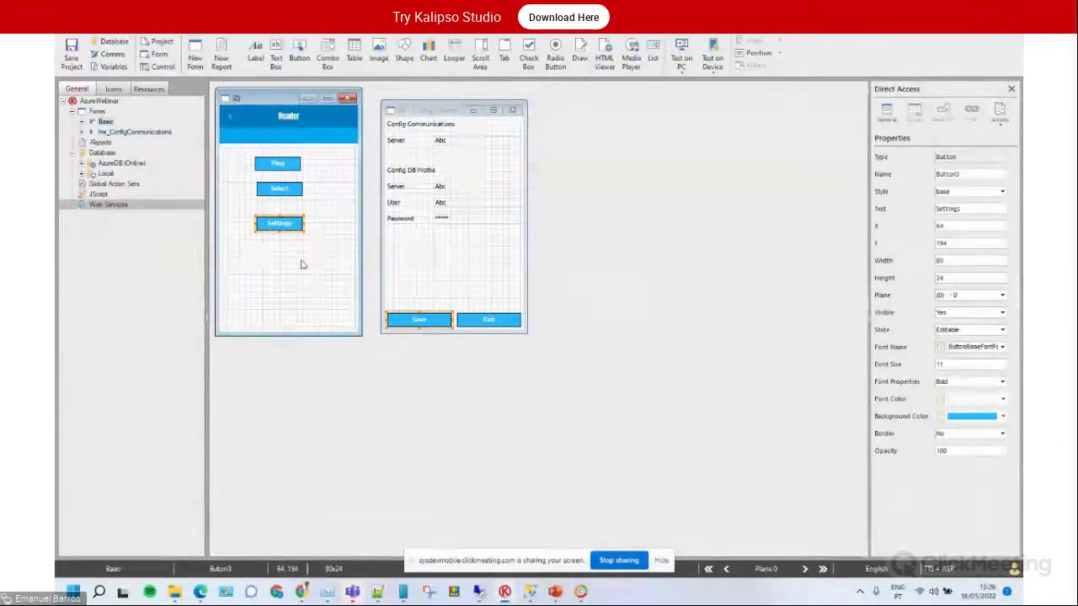
double_click(303, 263)
click(500, 64)
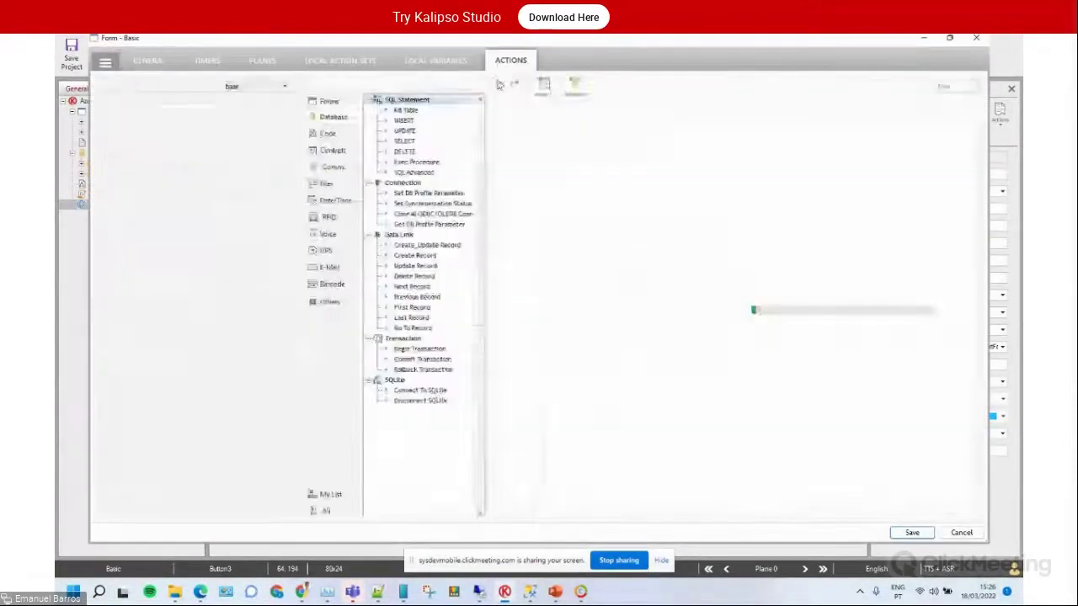
key(ctrl+v)
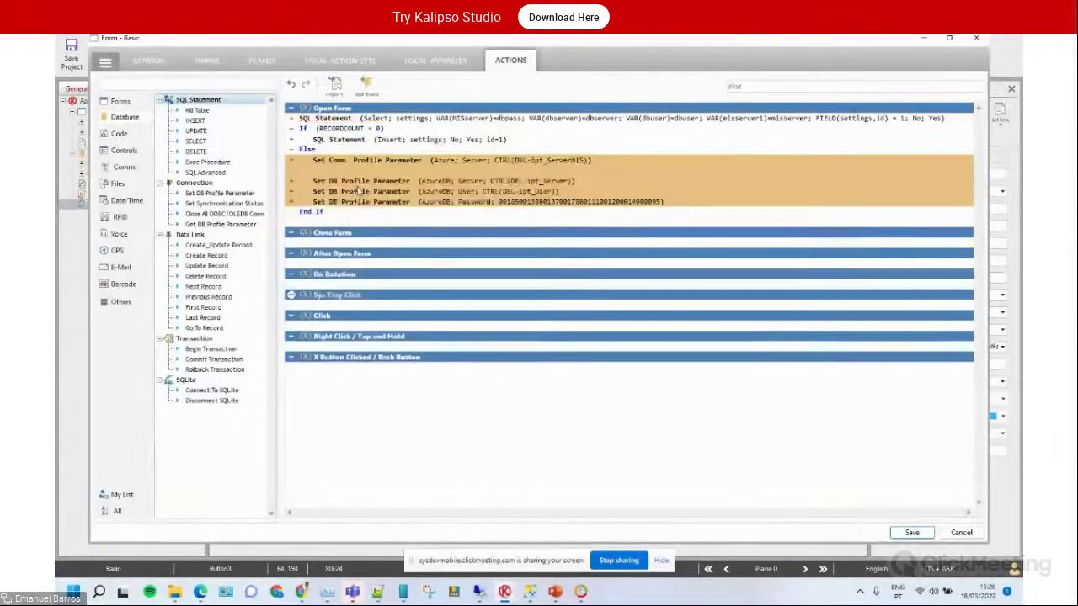
double_click(374, 160)
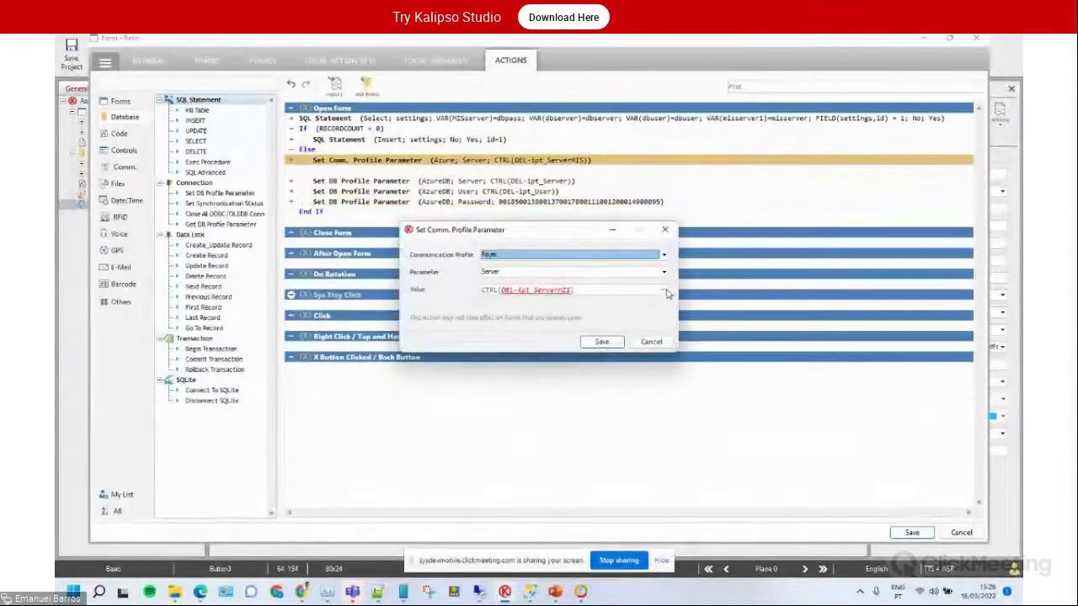
click(663, 290)
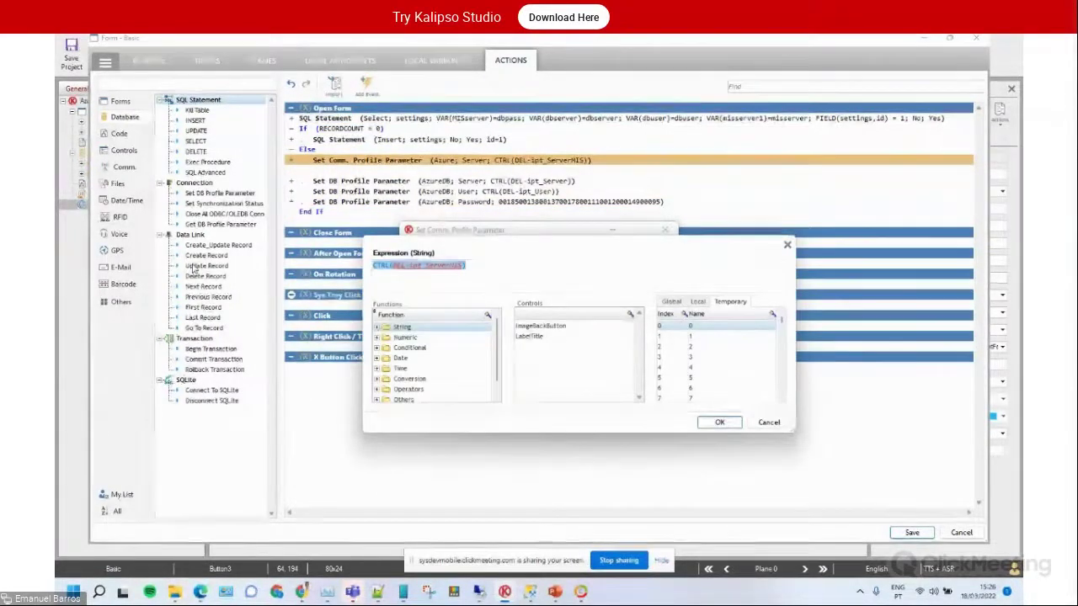
- Set the comm profile server value to VAR(MIServer)
click(671, 301)
double_click(715, 327)
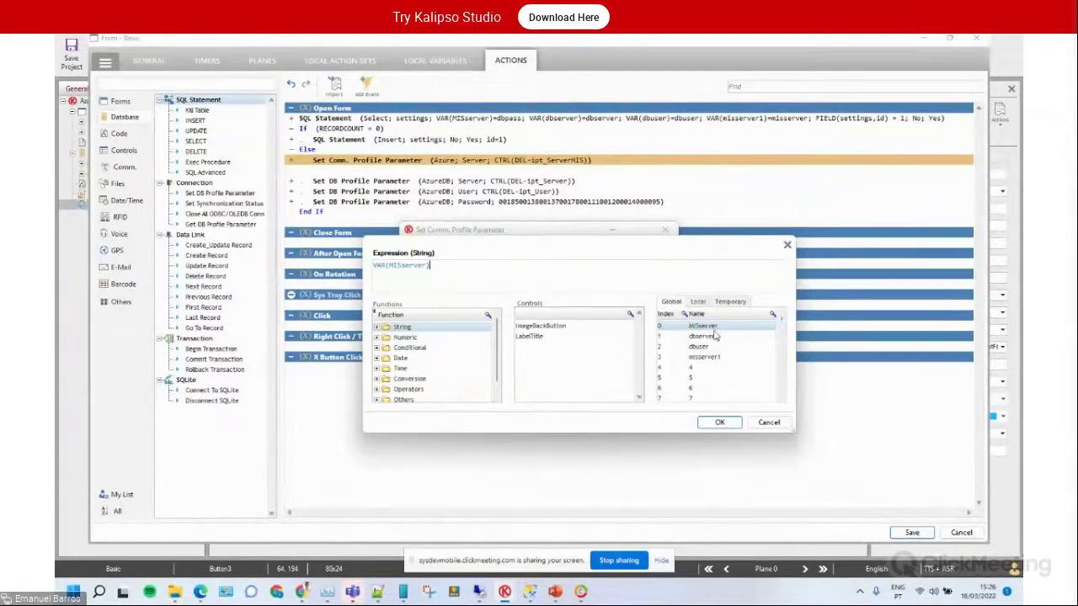
click(719, 423)
click(599, 341)
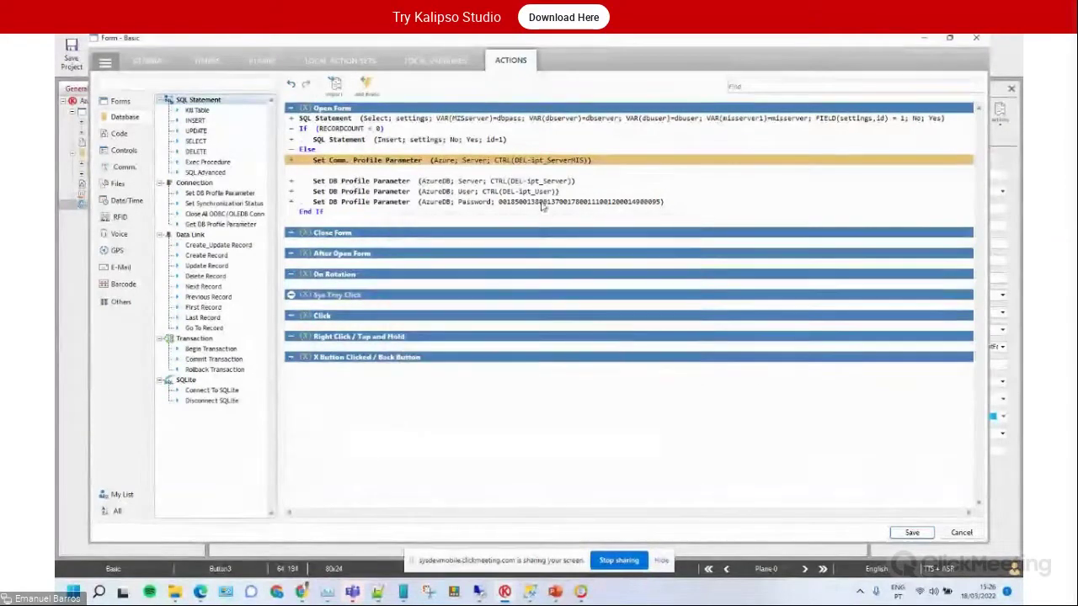
- Set the DB profile server value to VAR(dbserver)
click(556, 182)
double_click(556, 182)
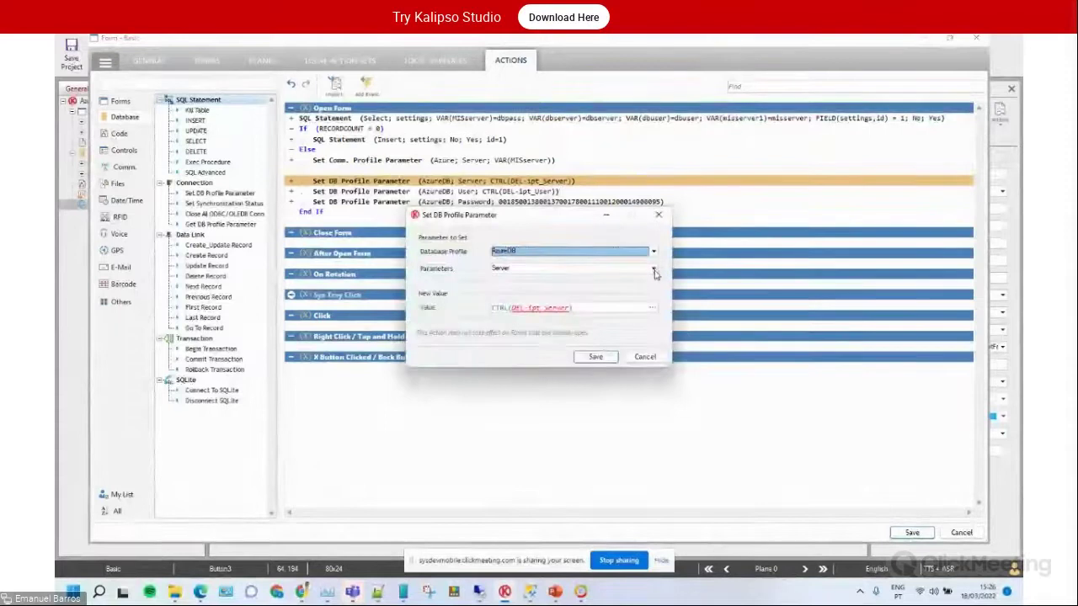
click(651, 308)
key(Delete)
double_click(703, 337)
click(720, 422)
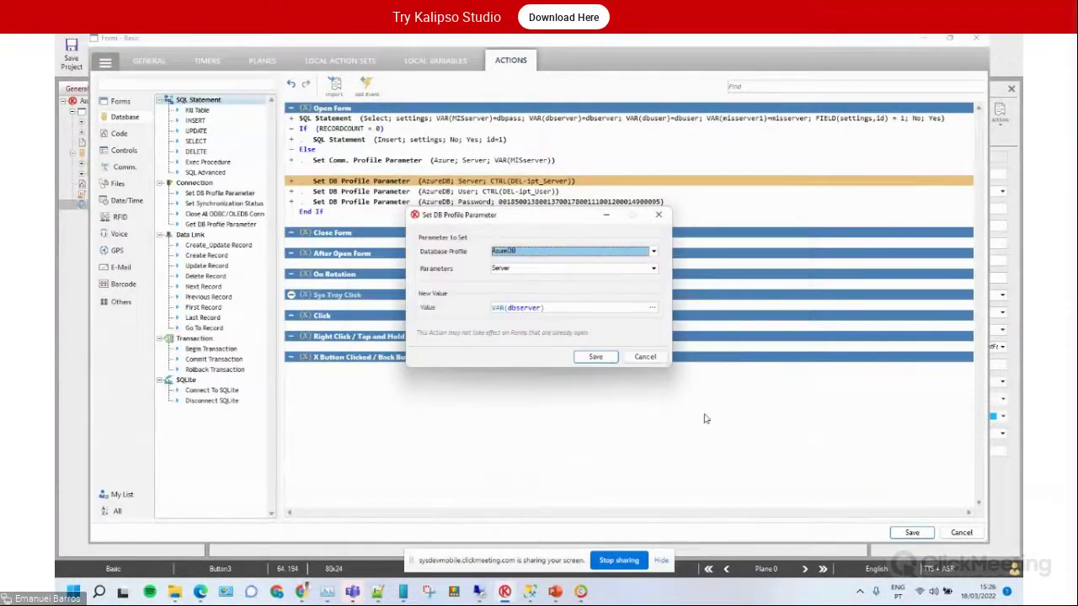
click(596, 356)
- Clear the DB profile password expression and keep the change
double_click(512, 202)
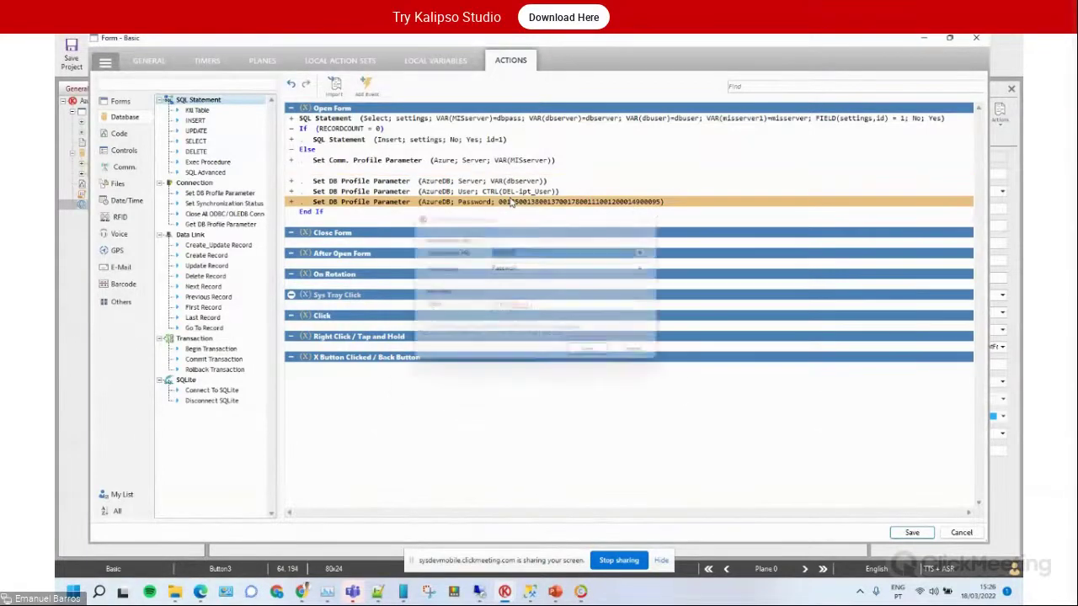
click(652, 309)
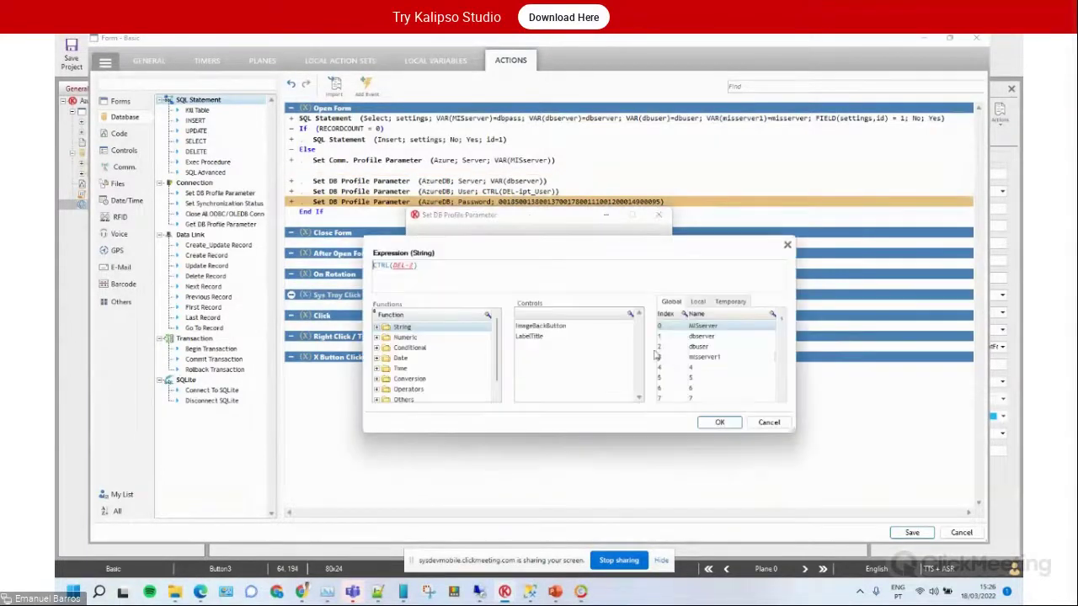
key(ctrl+a)
key(Delete)
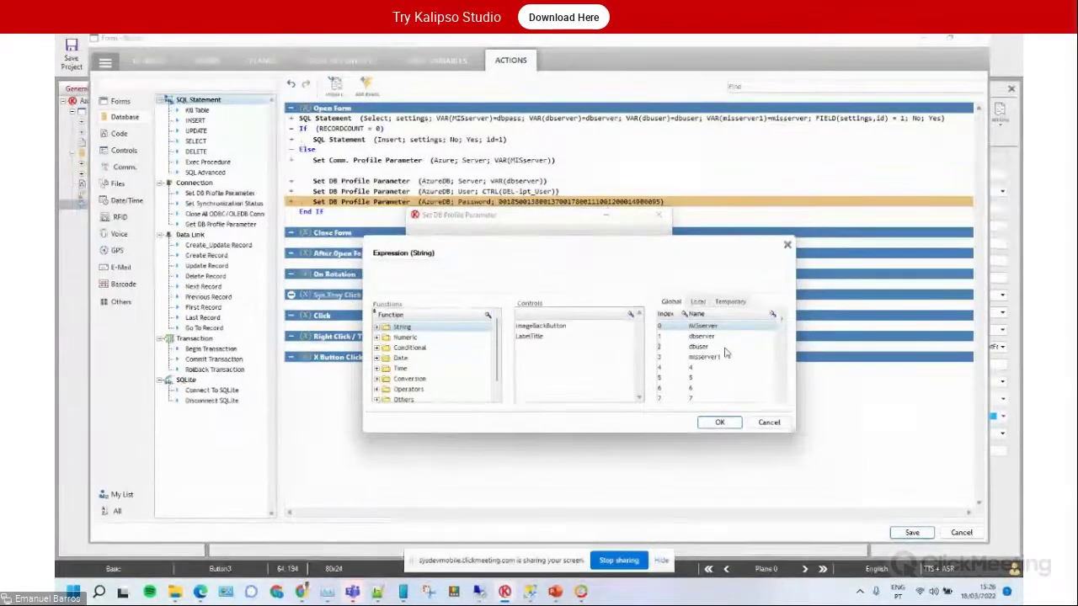
click(768, 422)
click(519, 335)
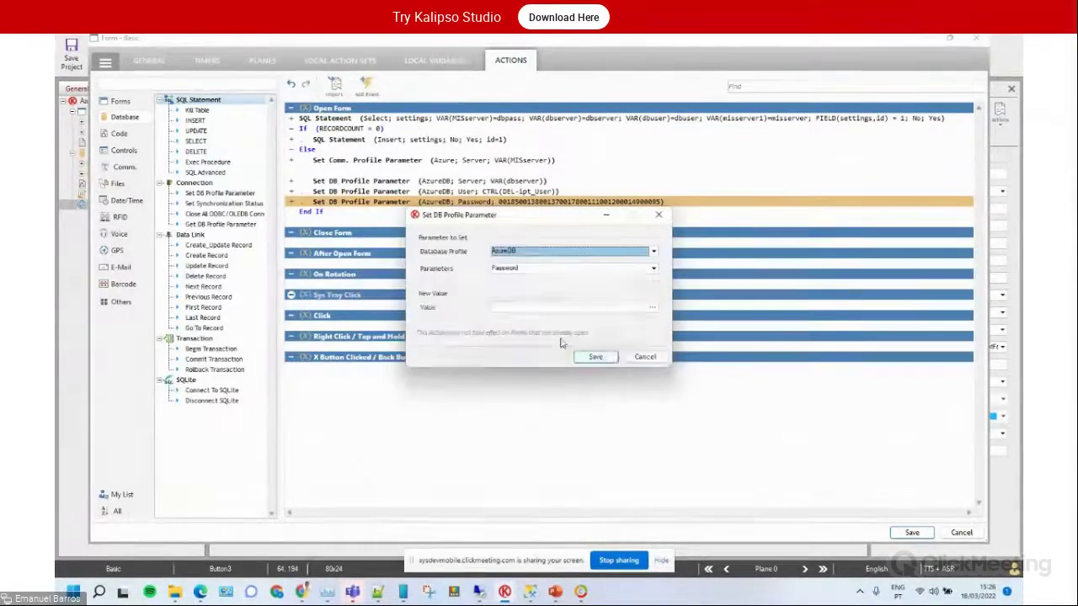
click(645, 357)
double_click(419, 118)
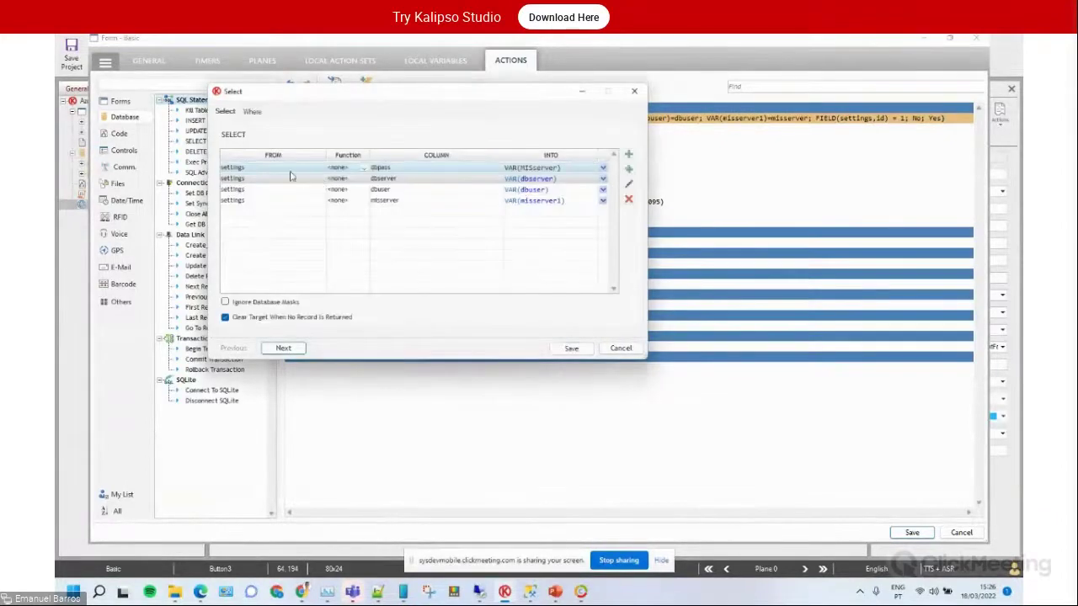
- Map the Select's dbpass column to a variable renamed dbpass and save the statement
click(602, 169)
right_click(827, 228)
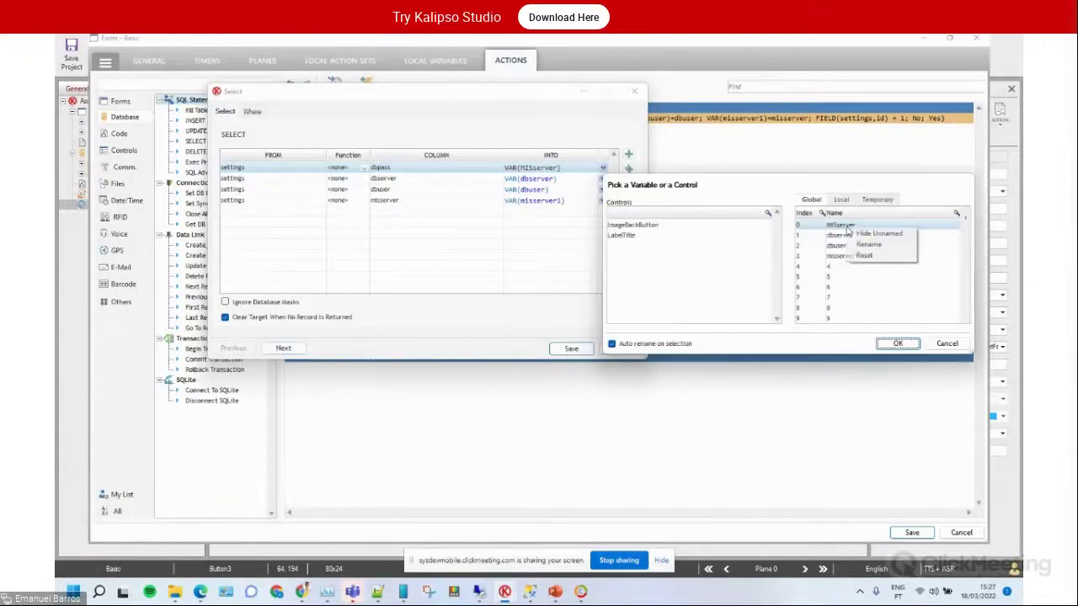
click(869, 244)
text(dbpass)
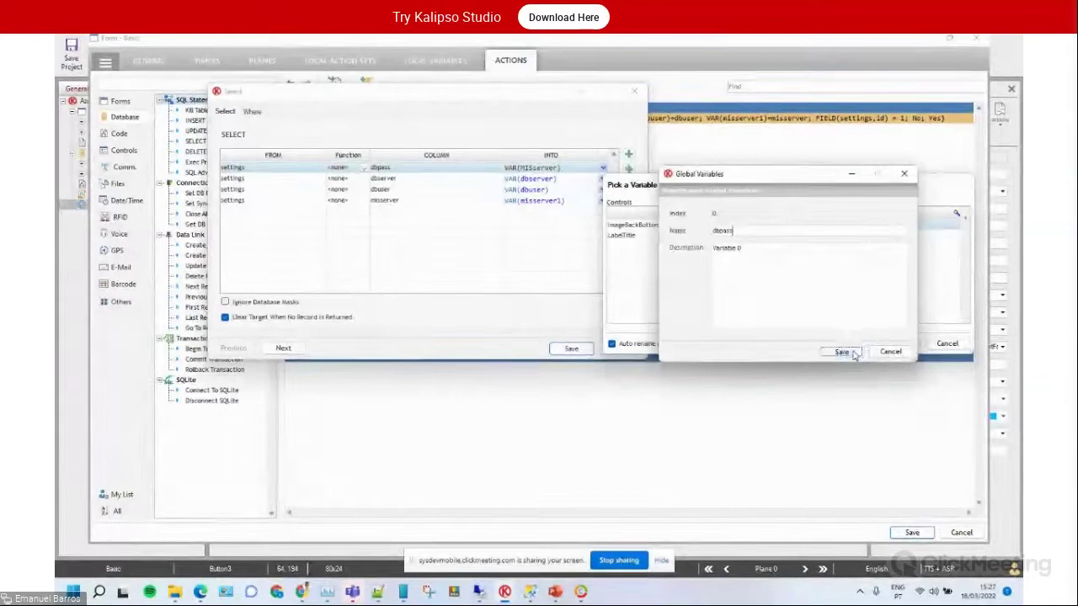
click(852, 353)
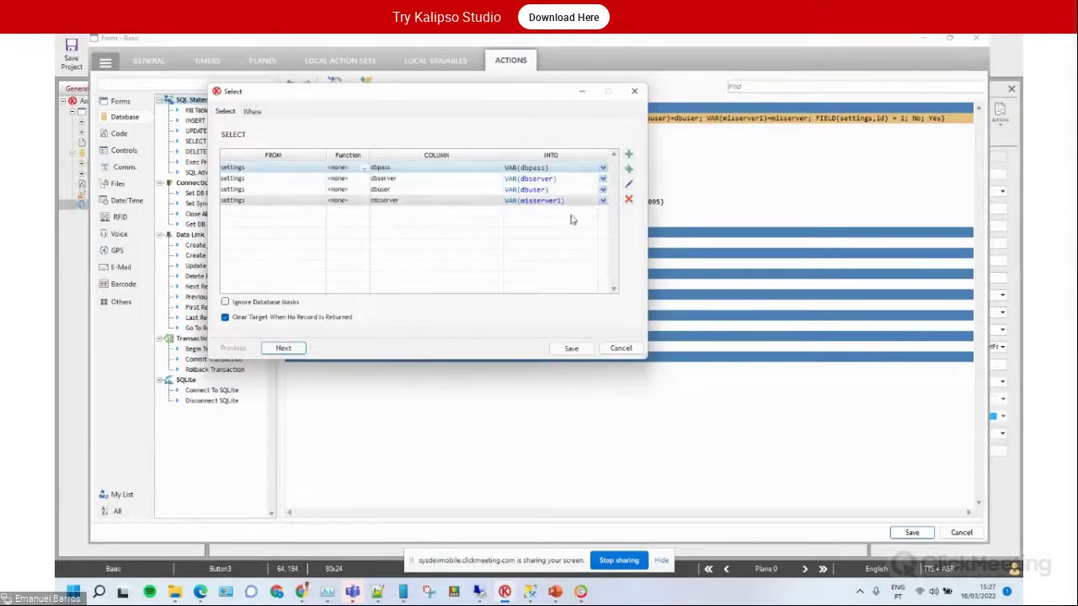
click(571, 348)
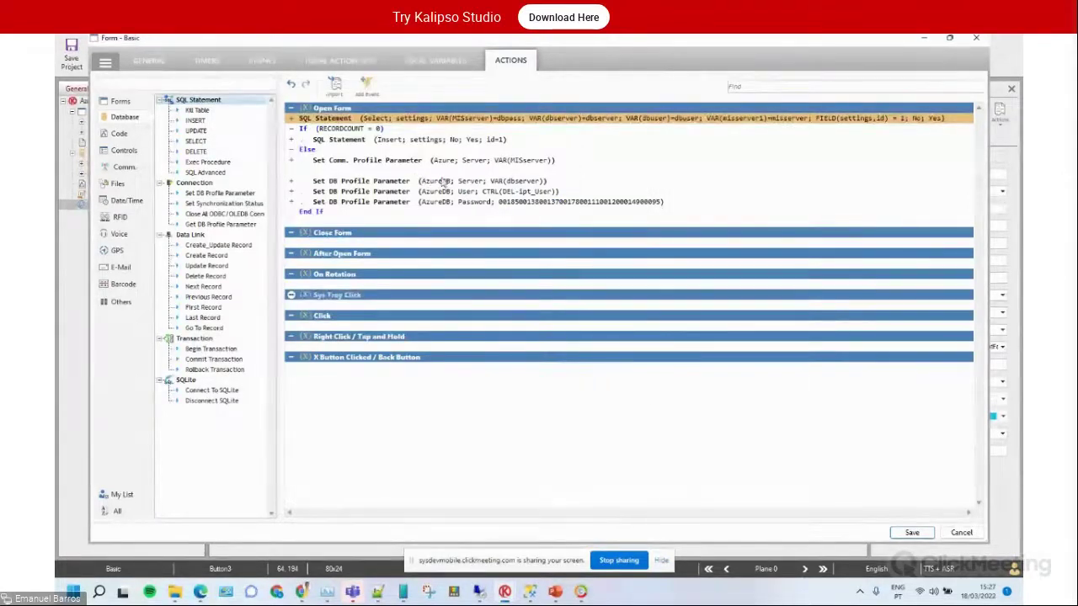
- Set the comm profile server expression to VAR(misserver1)
double_click(465, 162)
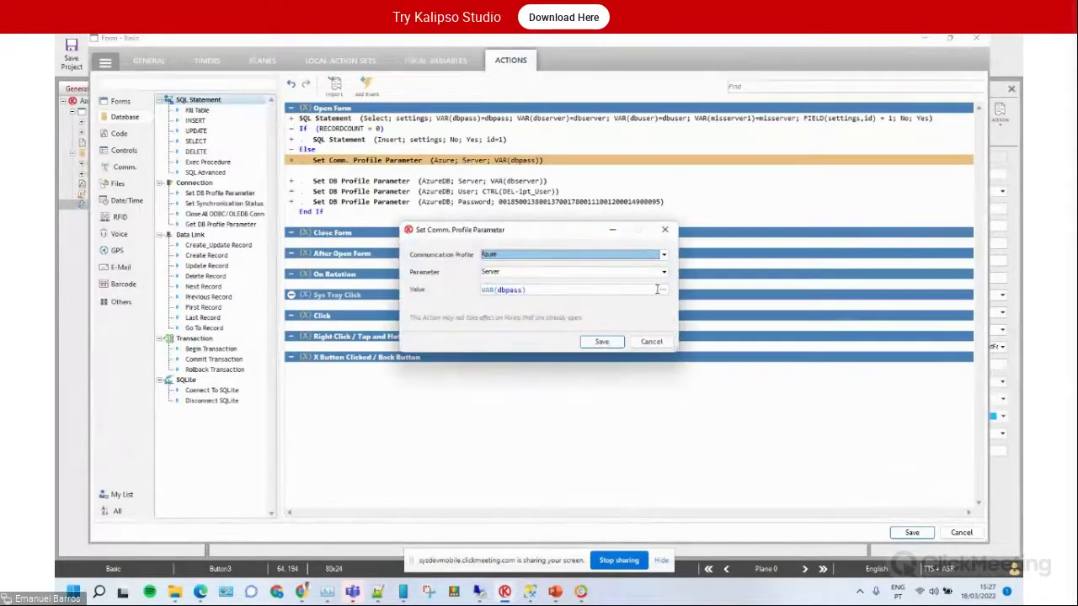
click(663, 292)
key(ctrl+a)
key(BackSpace)
double_click(705, 357)
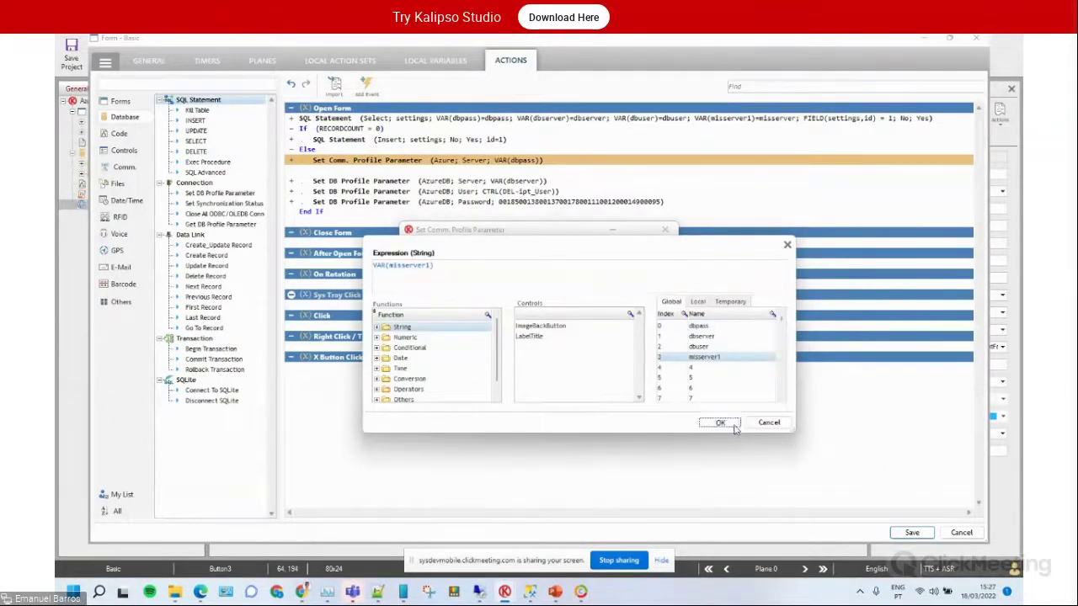
click(719, 423)
click(614, 347)
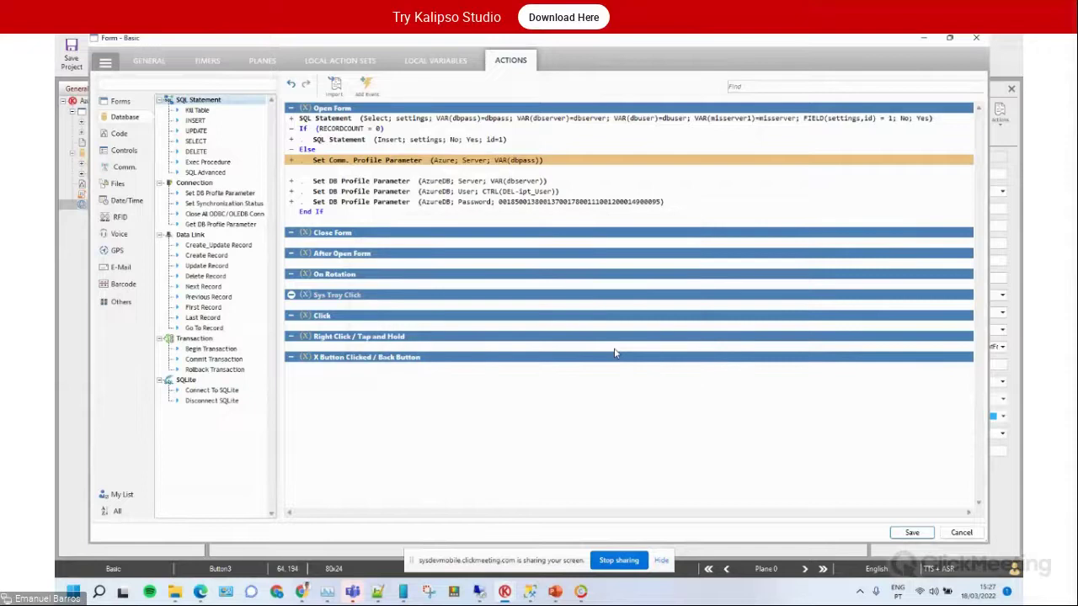
- Confirm the DB profile server expression as VAR(dbserver)
double_click(488, 181)
click(653, 308)
key(ctrl+a)
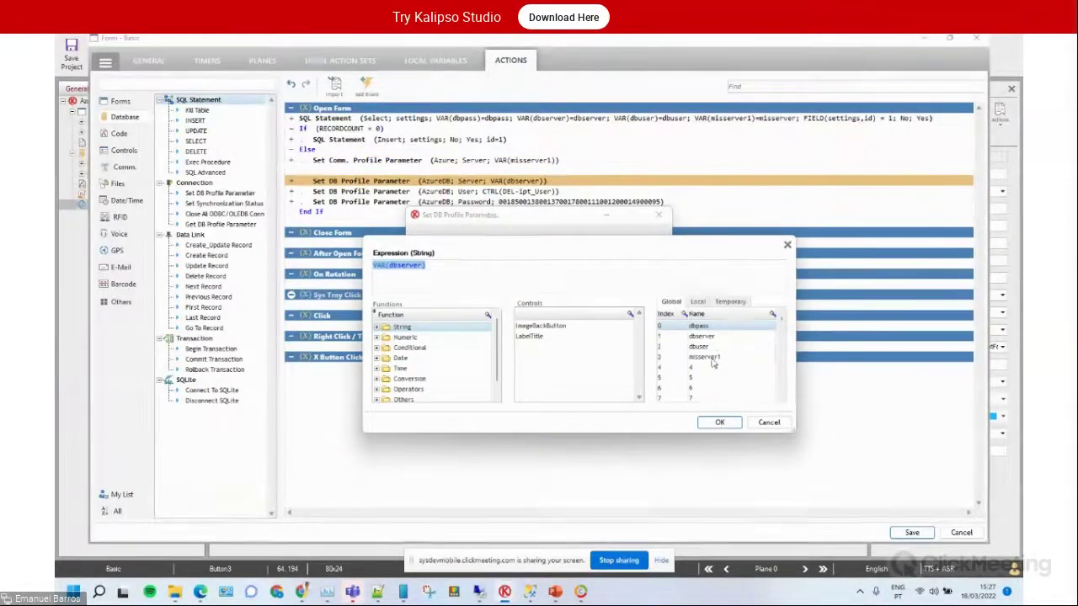
click(720, 423)
click(595, 356)
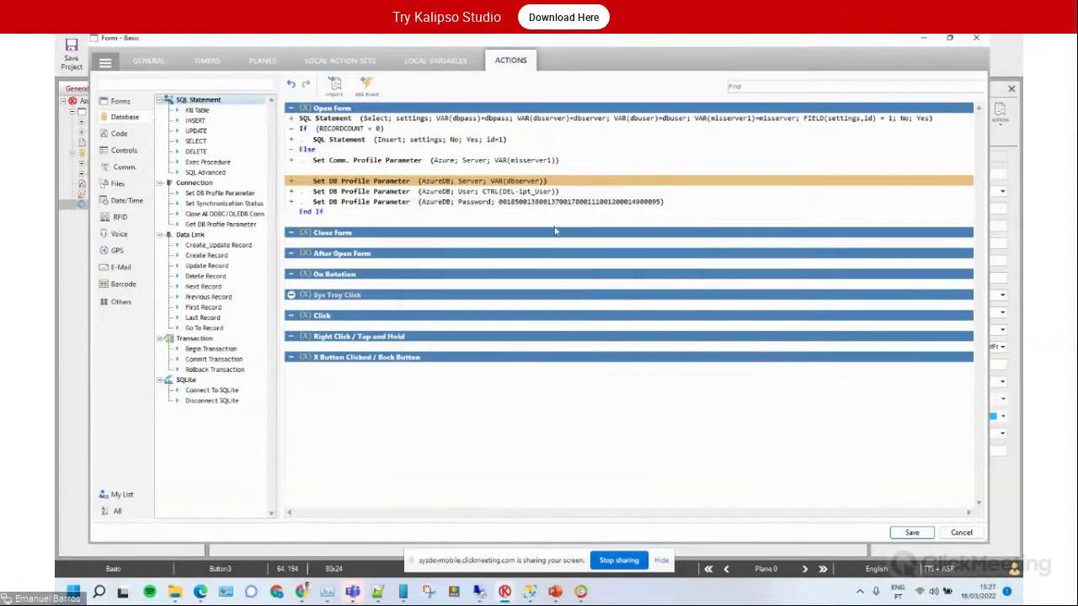
- Set the DB User parameter to VAR(dbuser)
double_click(505, 191)
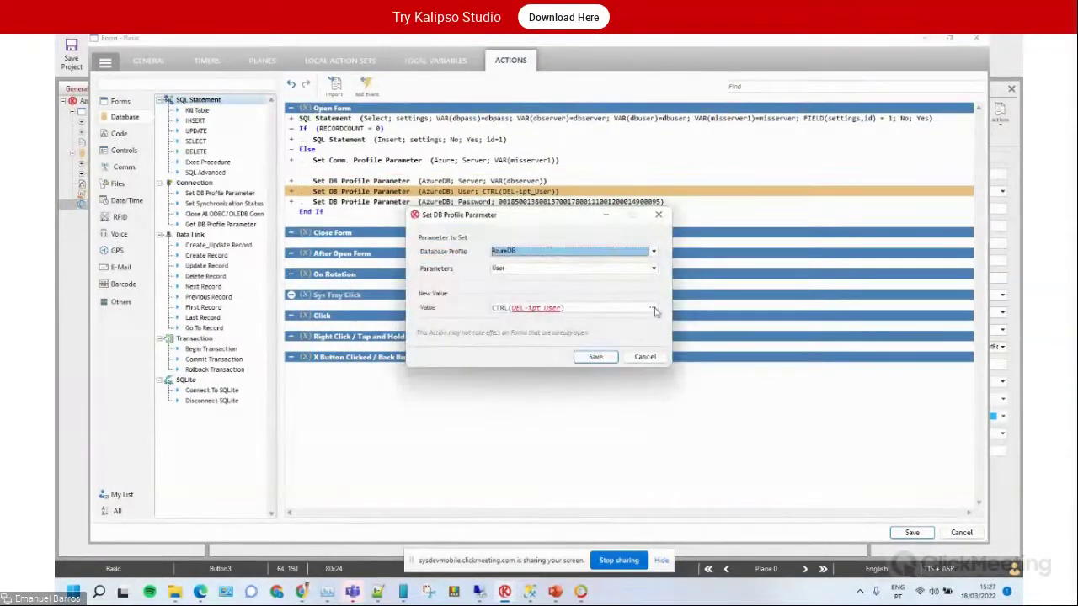
click(653, 308)
key(ctrl+a)
double_click(698, 346)
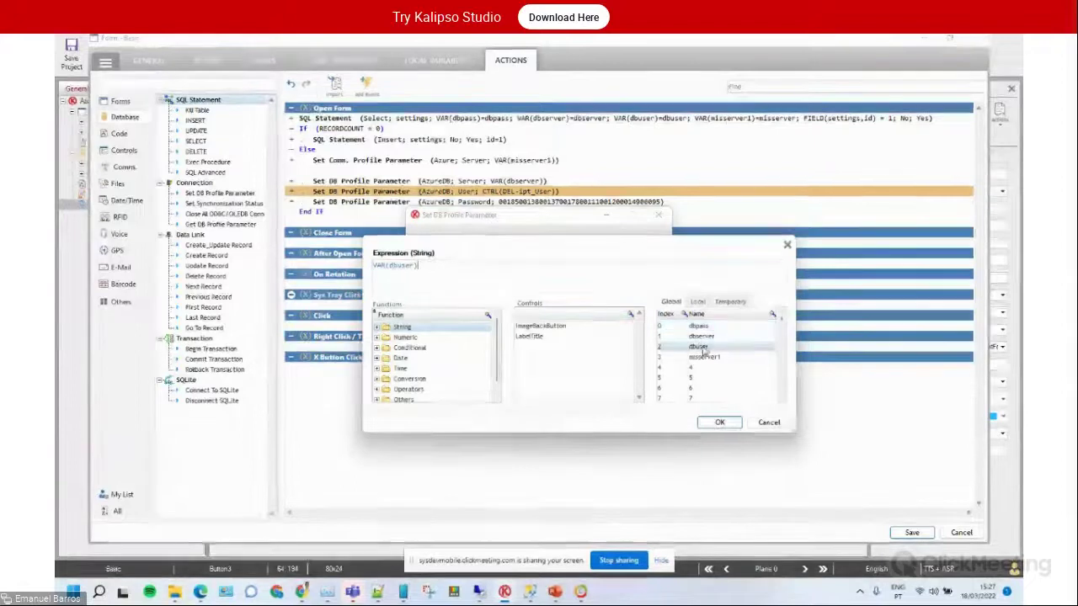
click(720, 422)
click(595, 354)
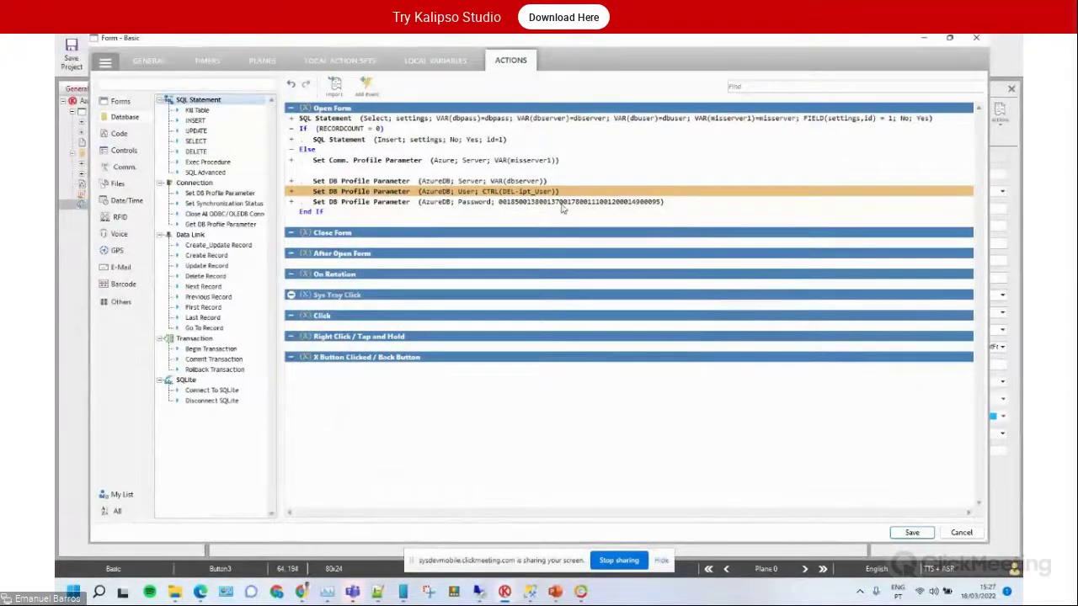
- Set the DB Password parameter to VAR(dbpass) and save the form actions
double_click(561, 203)
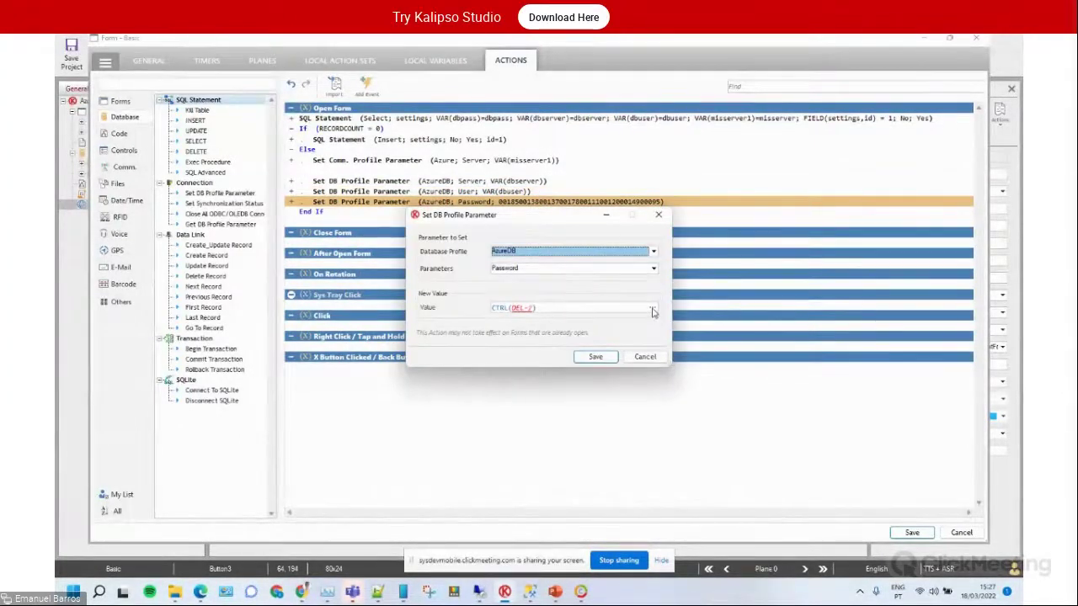
click(654, 308)
key(ctrl+a)
key(BackSpace)
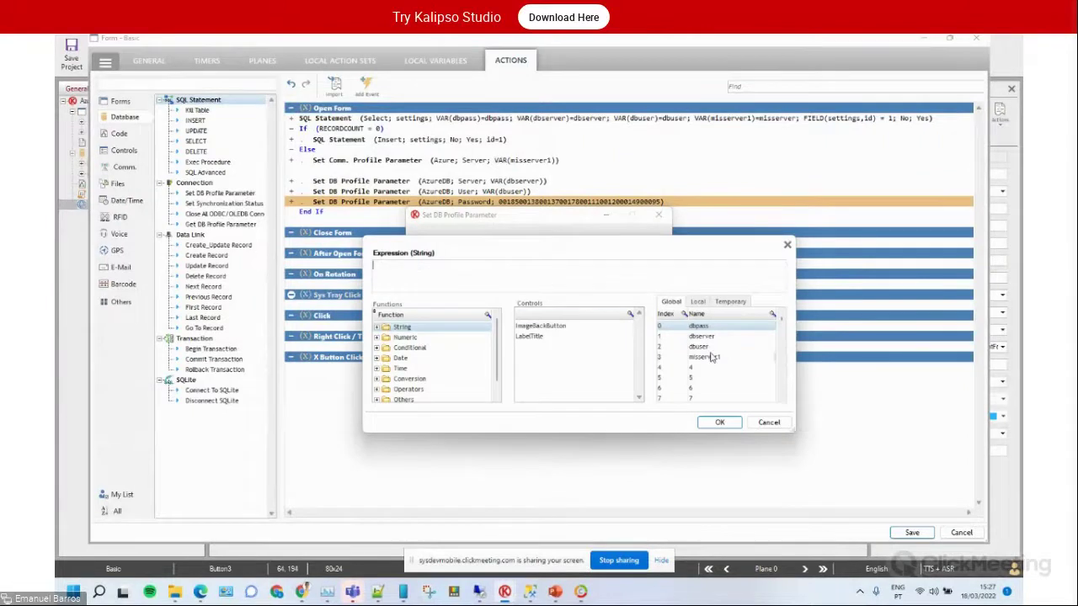
double_click(707, 326)
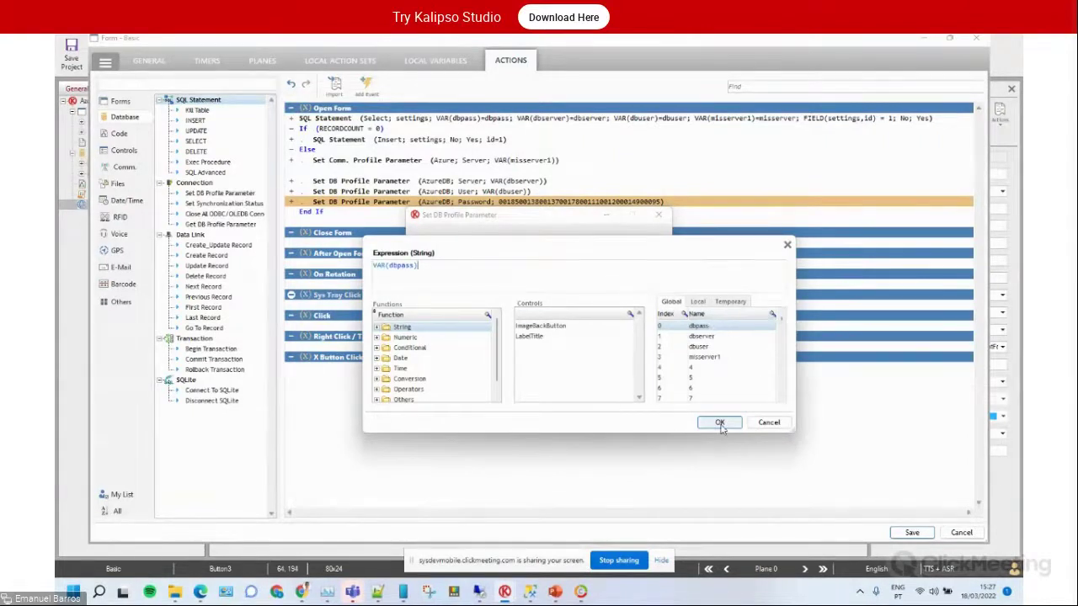
click(720, 423)
click(595, 356)
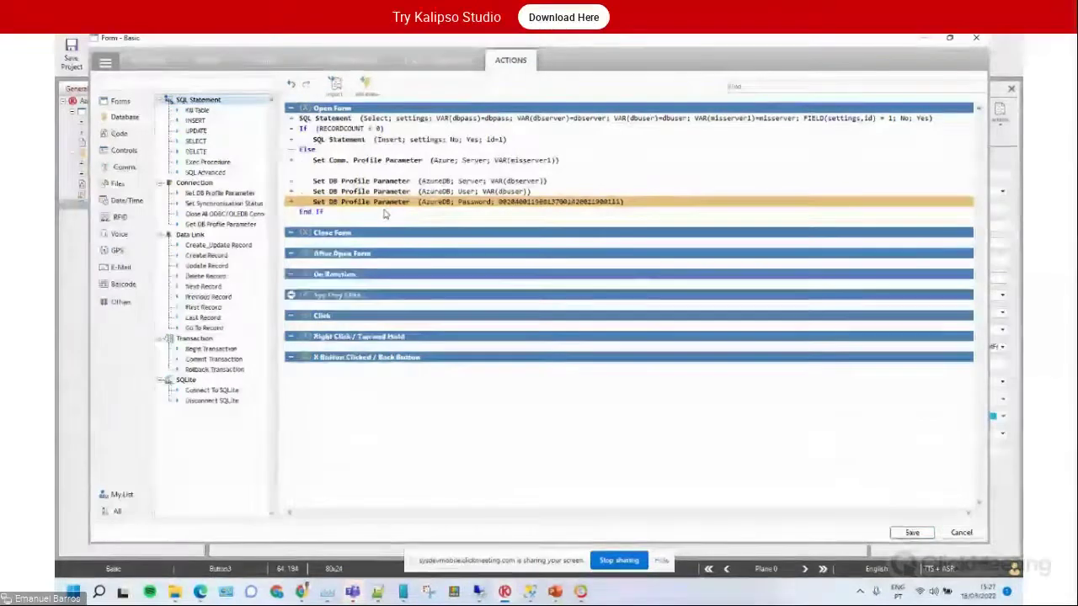
click(913, 533)
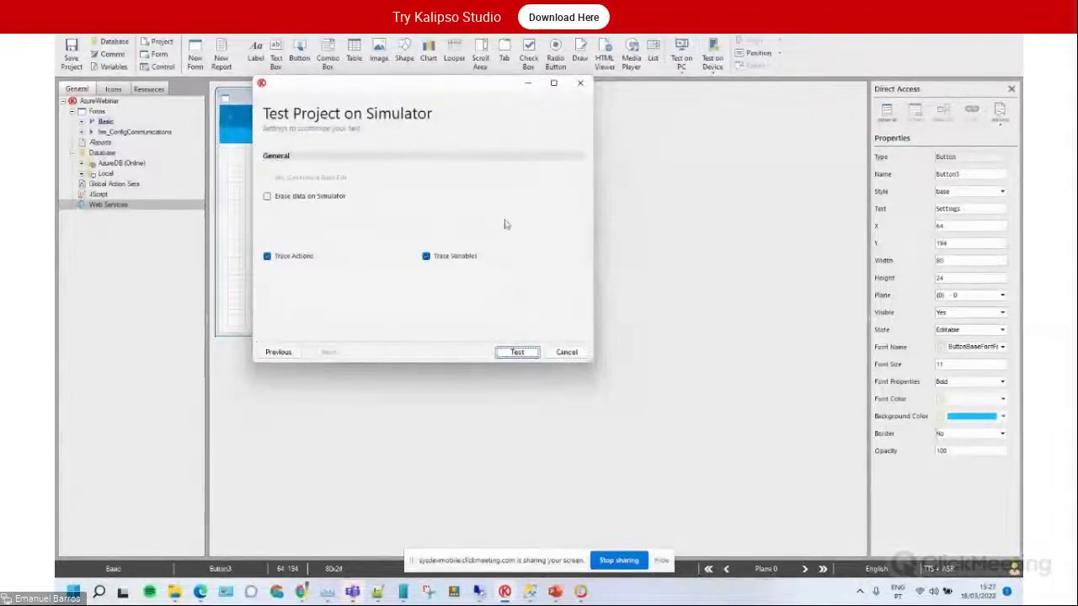
- Run the app in the simulator, open Settings showing server 40.88.6.228, then save
key(Return)
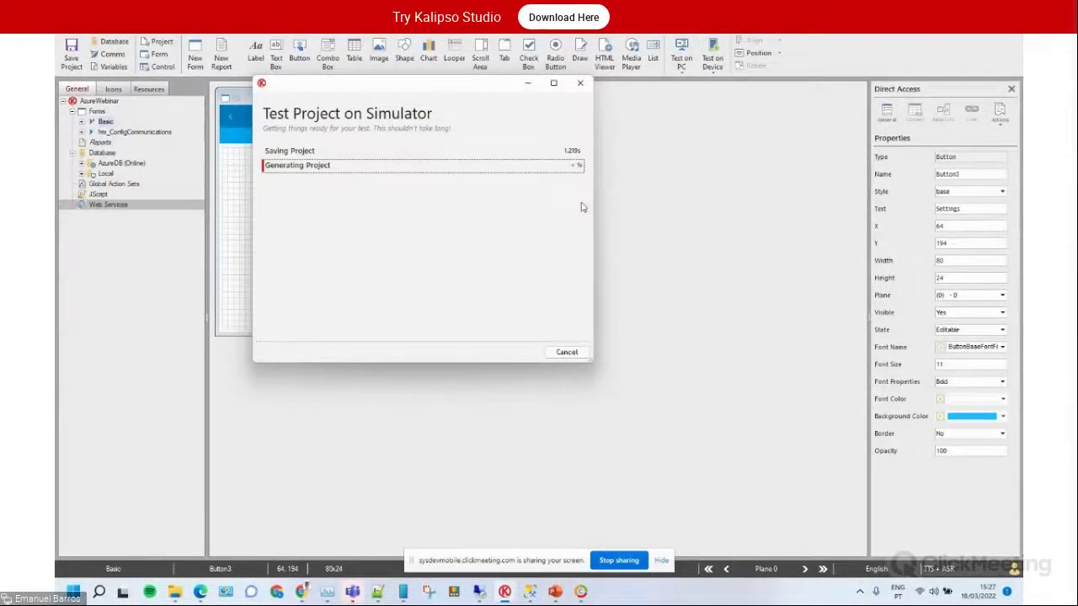
click(405, 592)
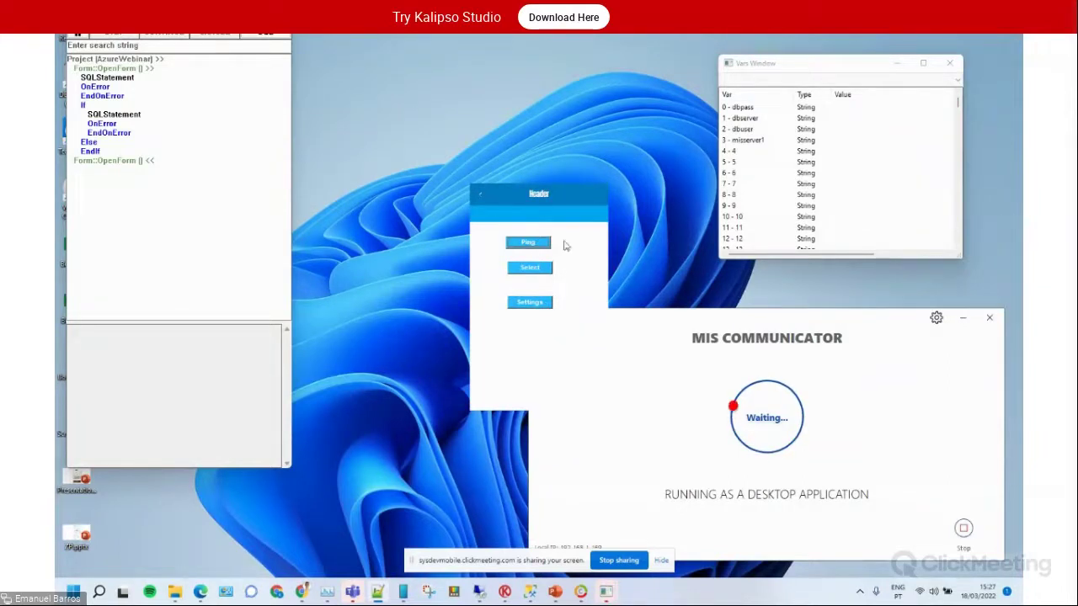
click(528, 302)
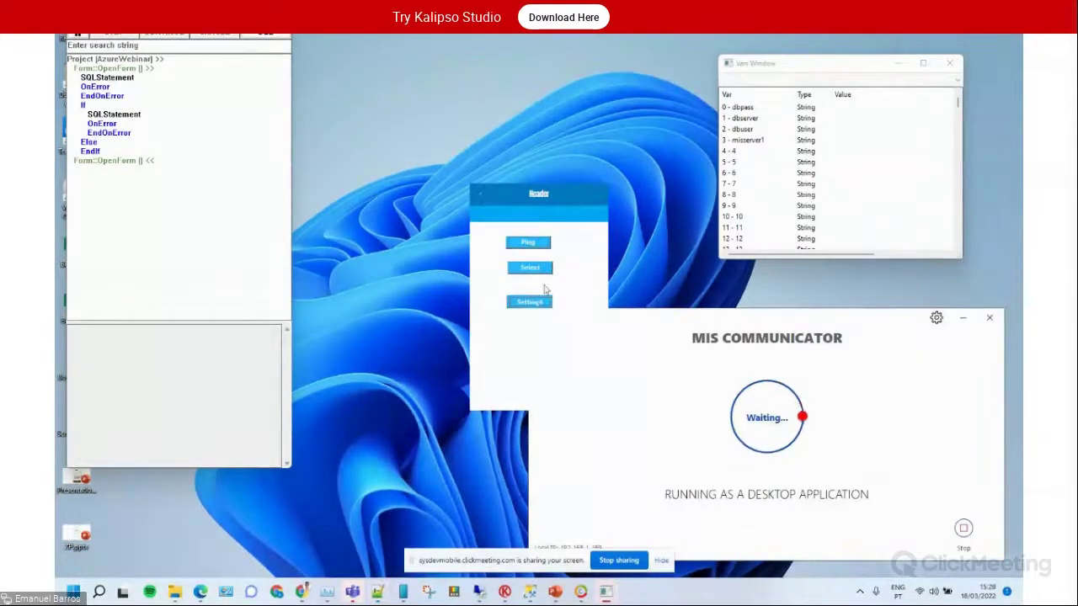
click(504, 400)
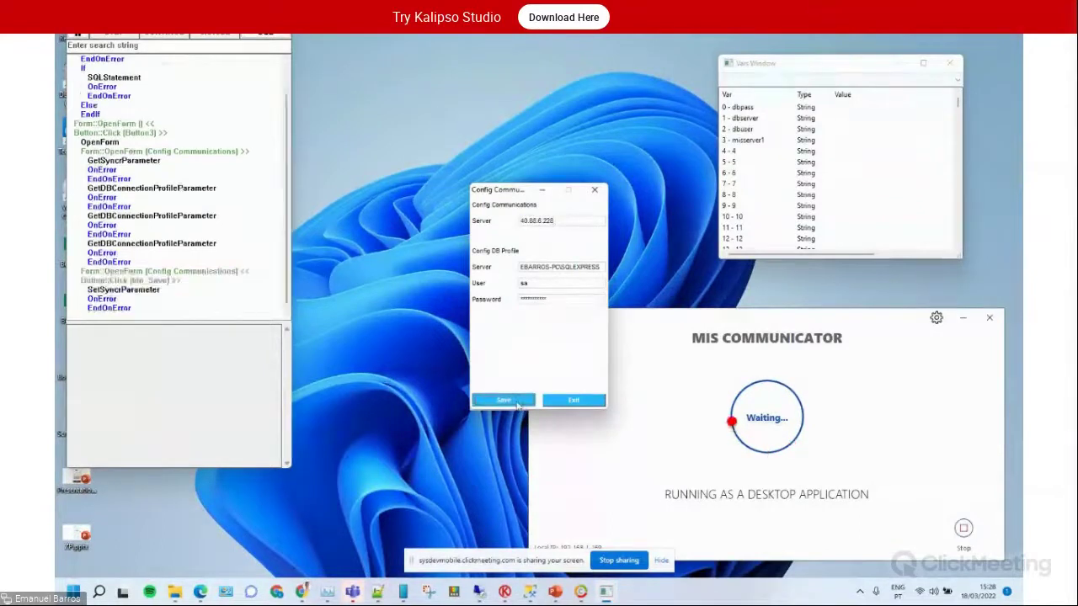
- Query the settings table in the SQL Trace Window to check the stored row
click(265, 37)
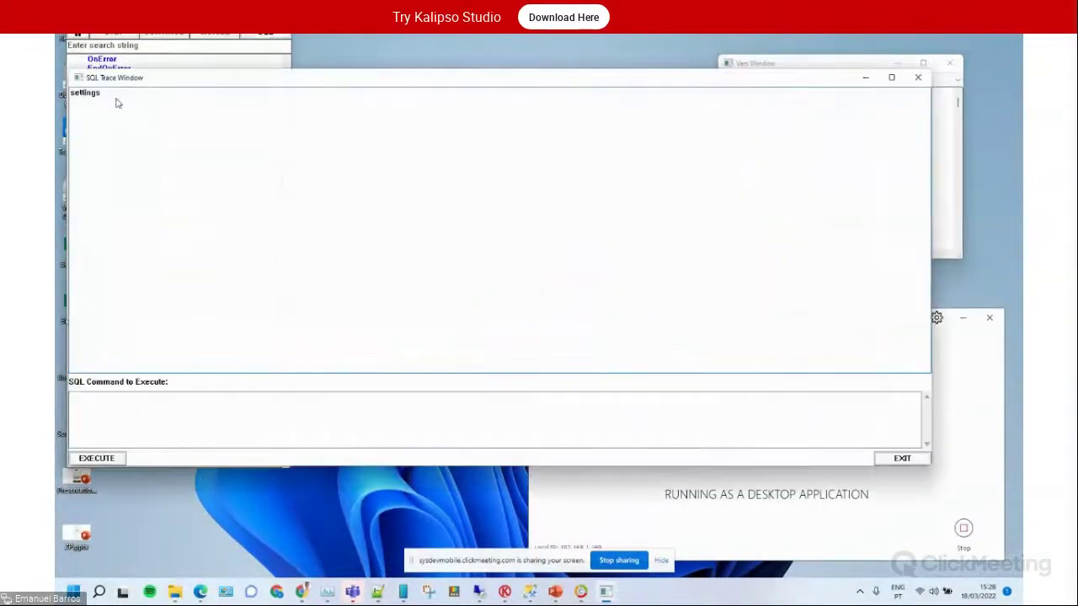
click(114, 94)
click(105, 458)
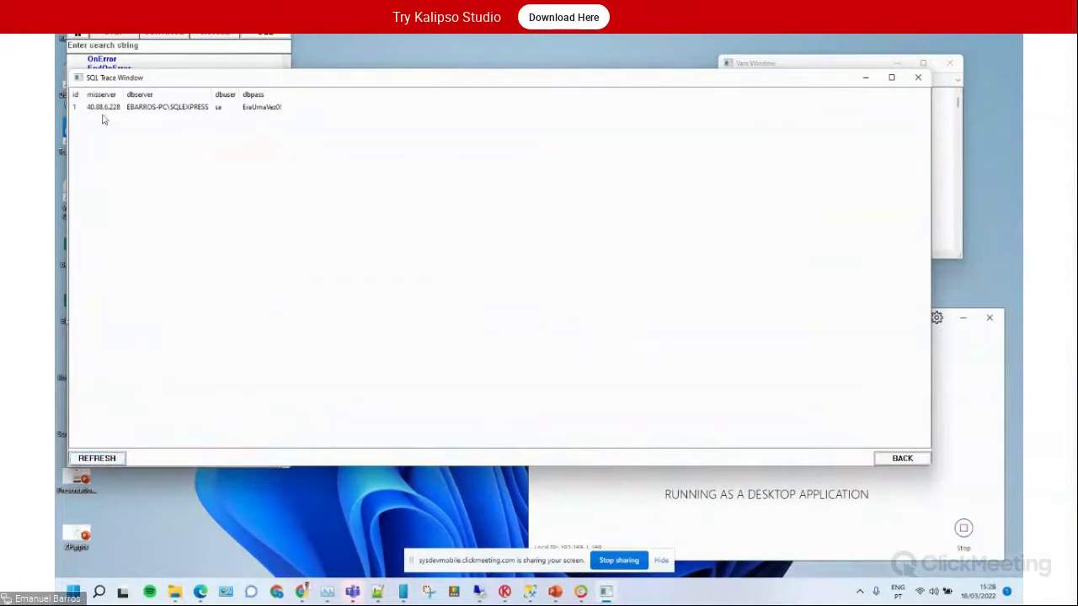
click(902, 458)
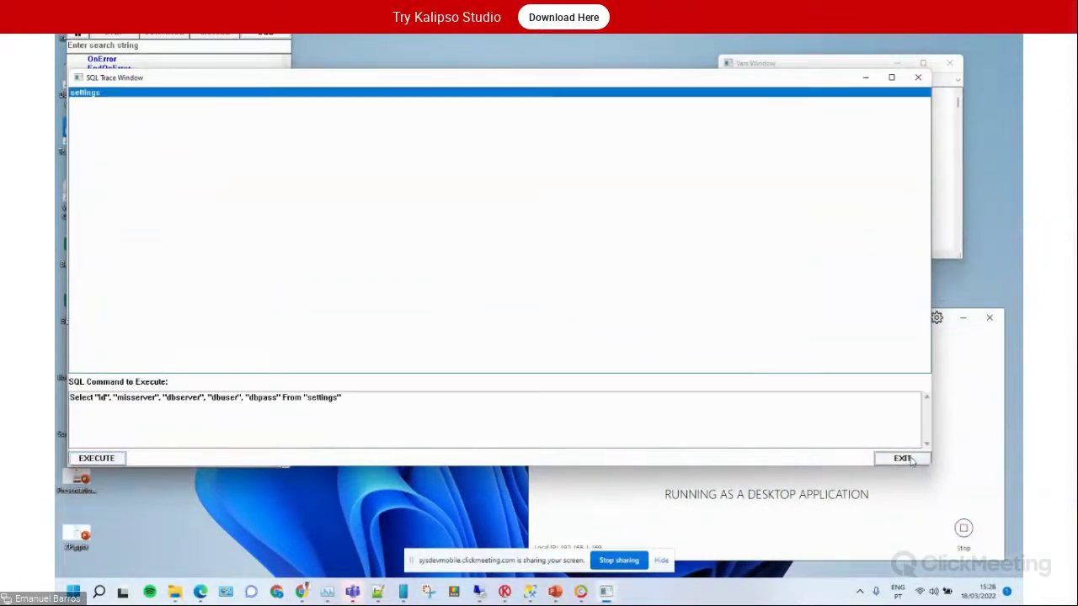
click(901, 459)
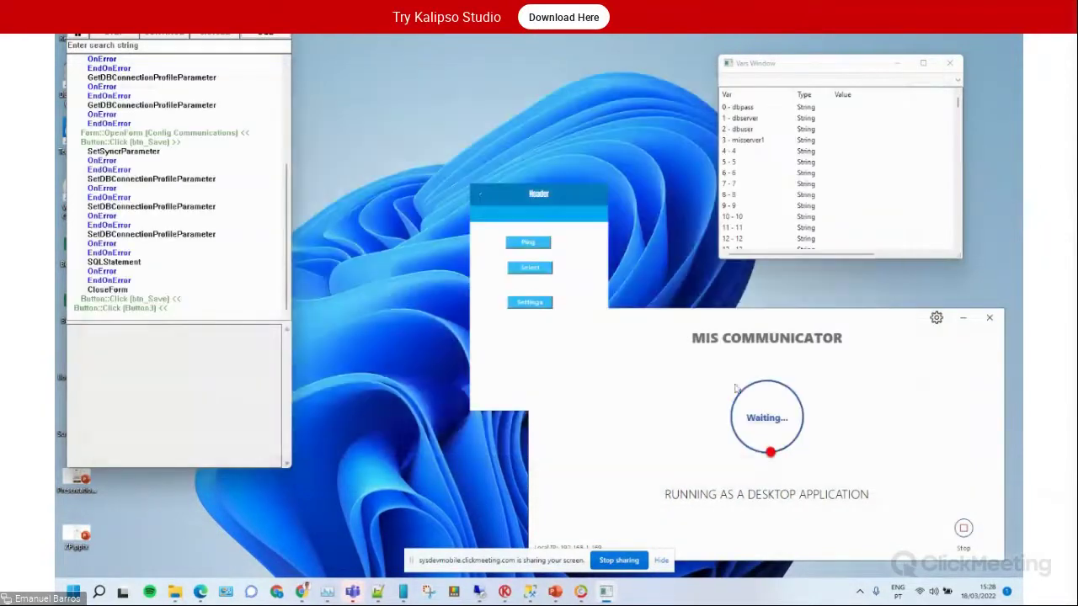
- Change the database server to Kalipso\SQLEXPRESS, enter the database password, and save
click(530, 302)
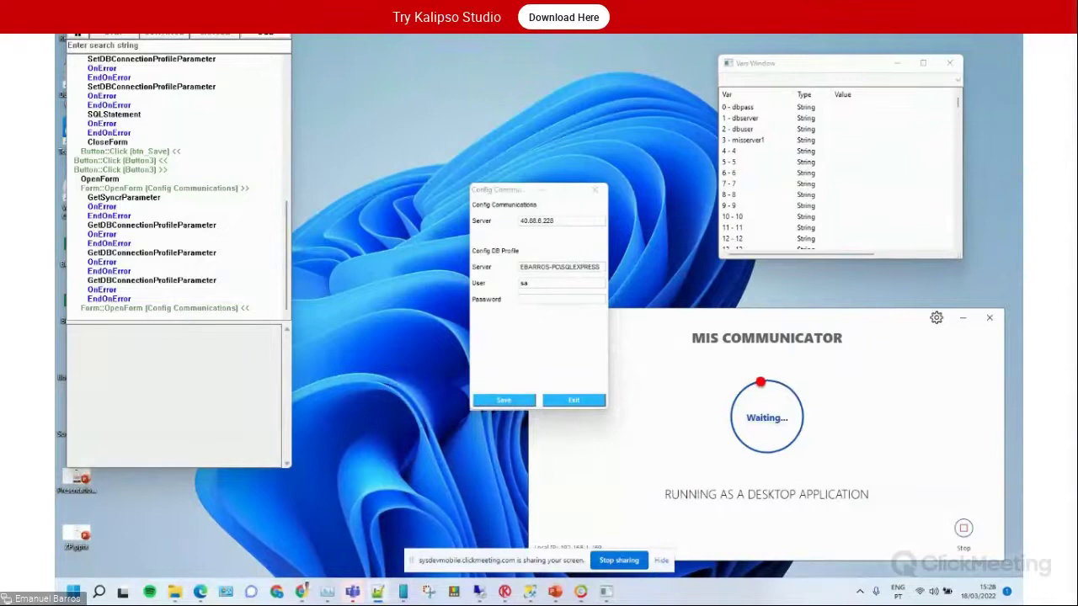
click(504, 592)
click(325, 593)
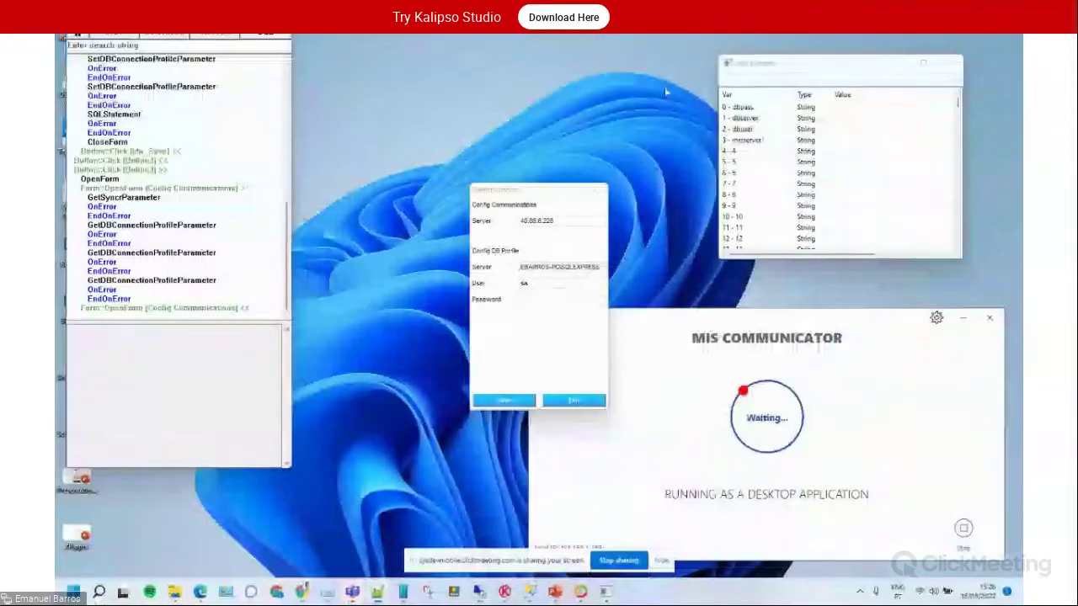
click(600, 267)
key(ctrl+a)
text(Kalipso\SQLEXPRESS)
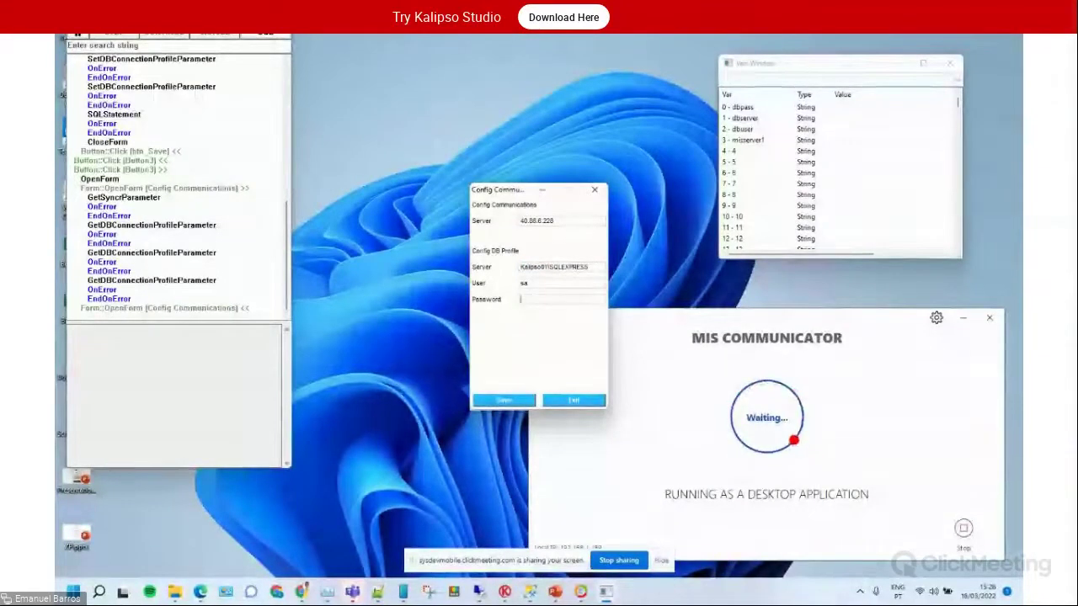
click(531, 299)
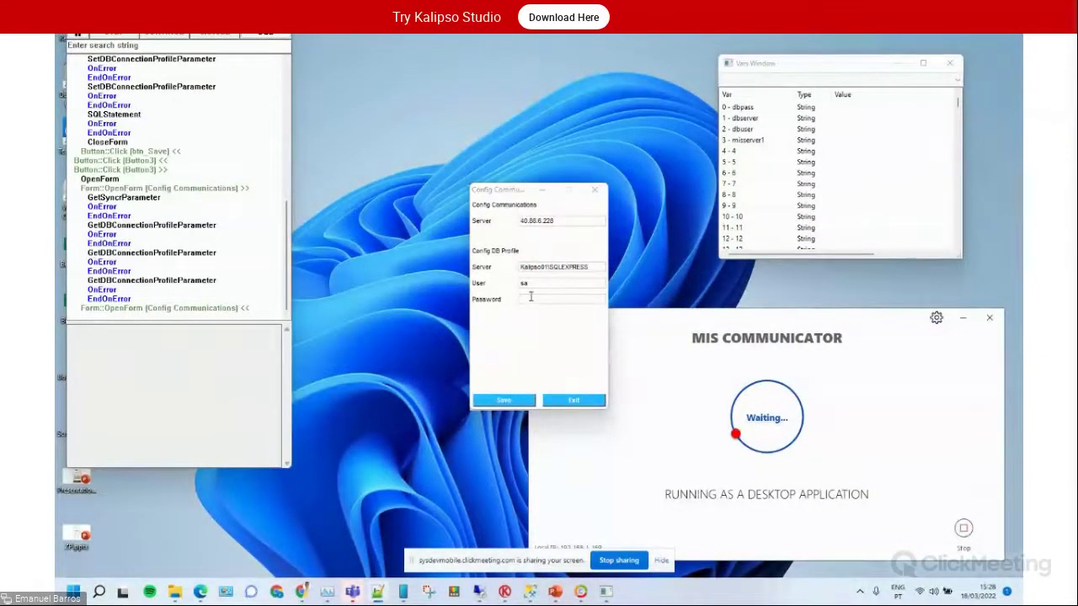
key(ctrl+v)
click(511, 404)
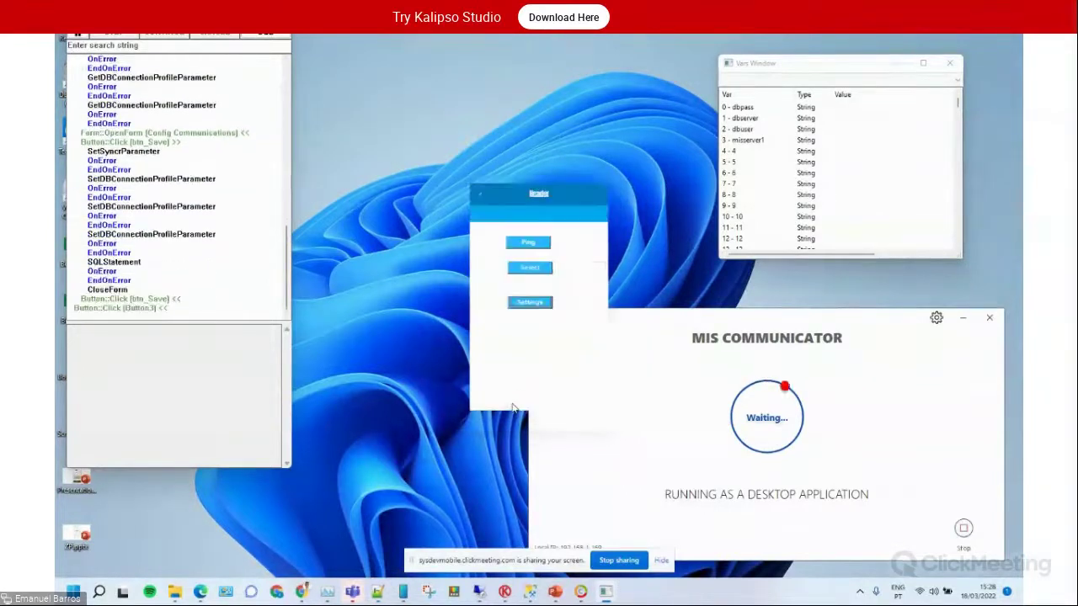
- Ping the communicator, then run the Select test and dismiss its login-failed error
click(532, 242)
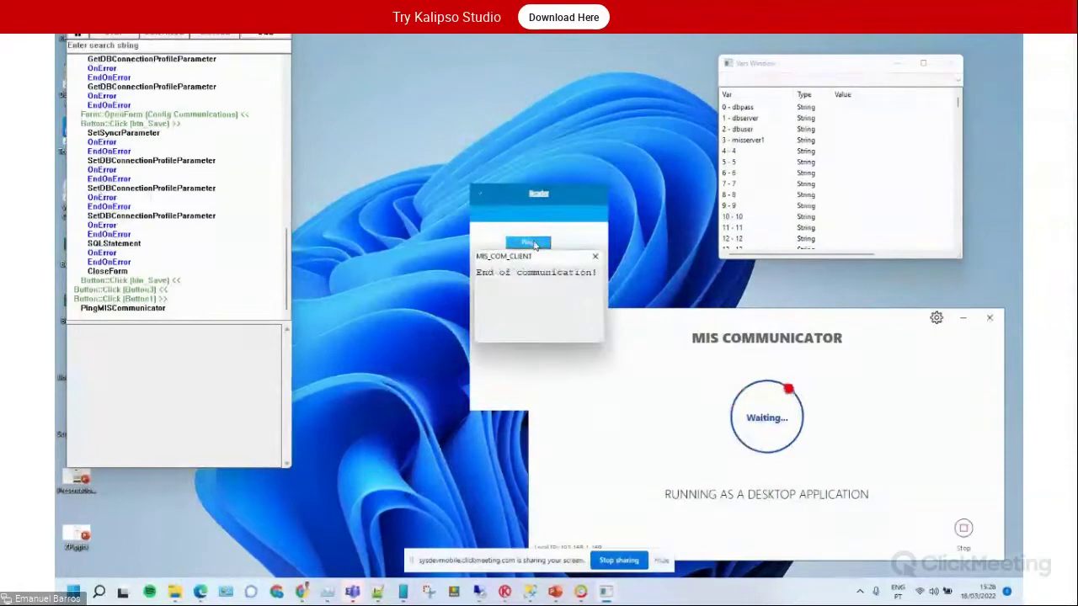
click(538, 328)
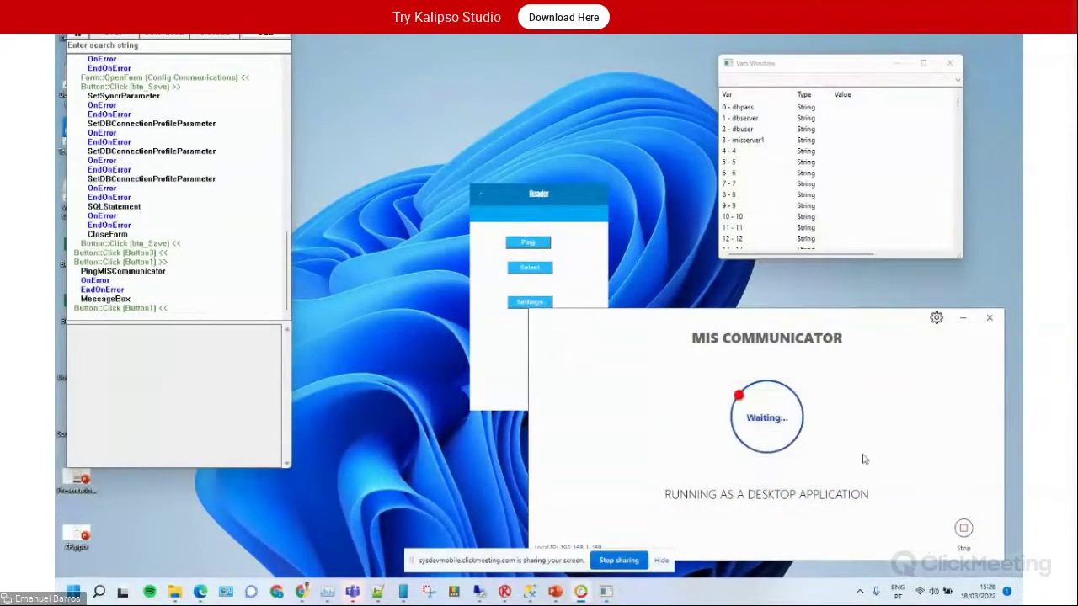
click(536, 276)
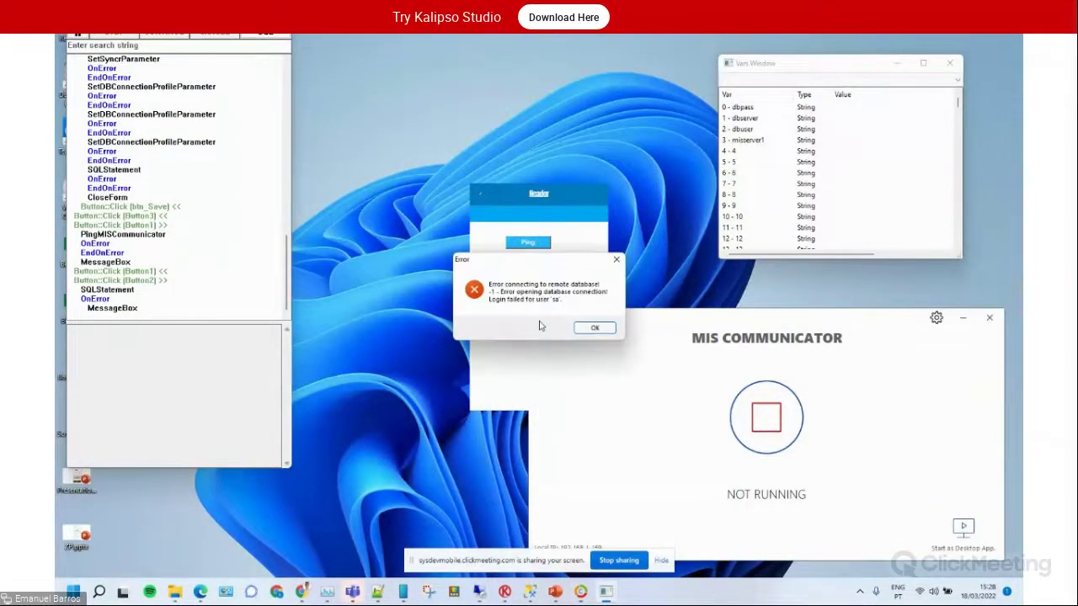
click(609, 333)
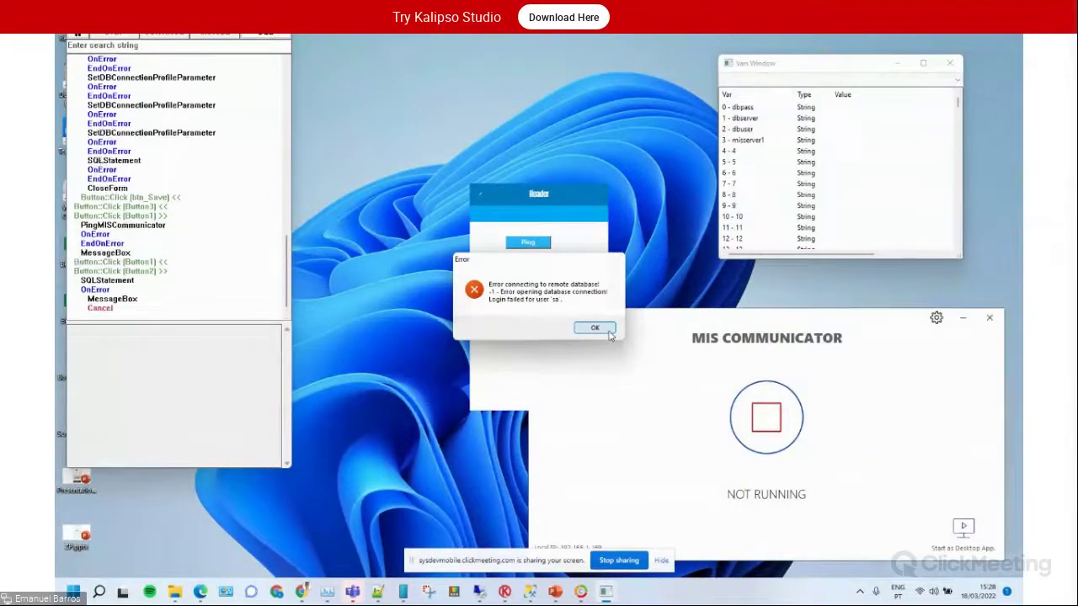
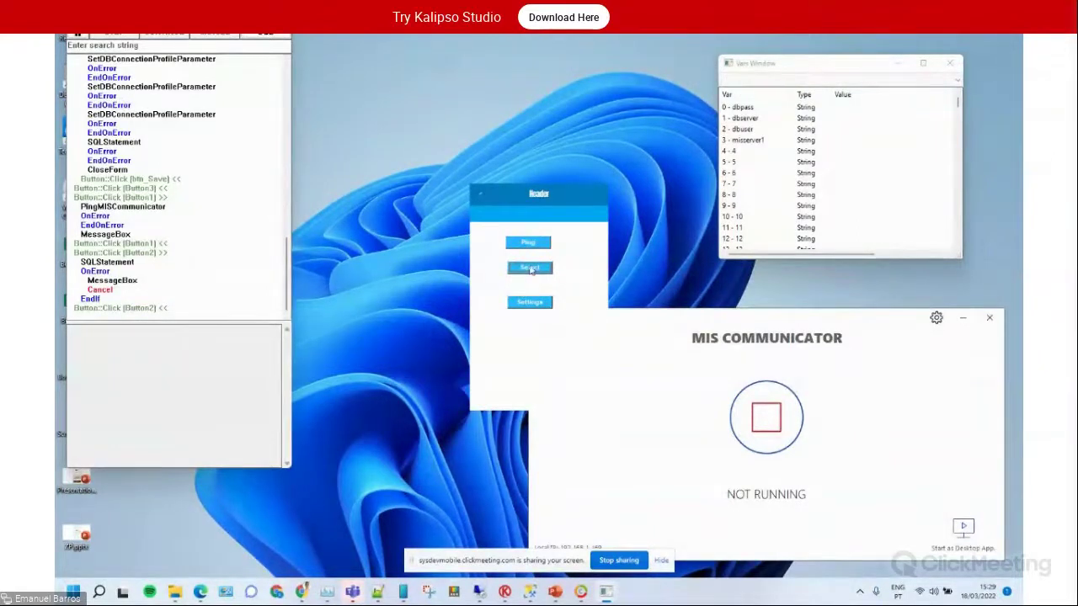
- Read the Select query's 'Login failed' error in the OnError and MessageBox trace lines, then go to the remote server
click(84, 272)
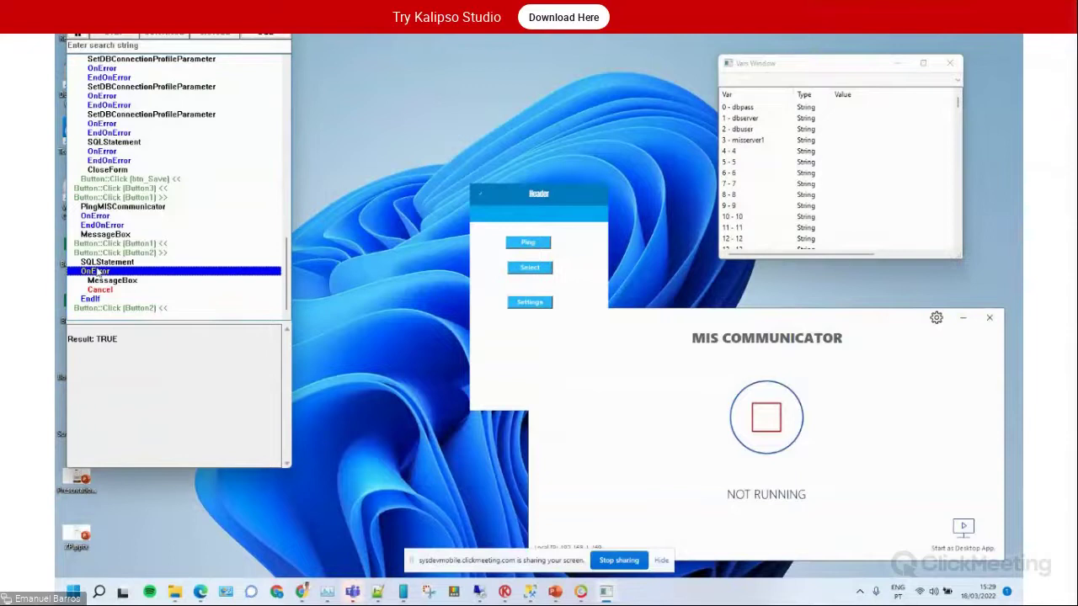
click(101, 262)
click(114, 281)
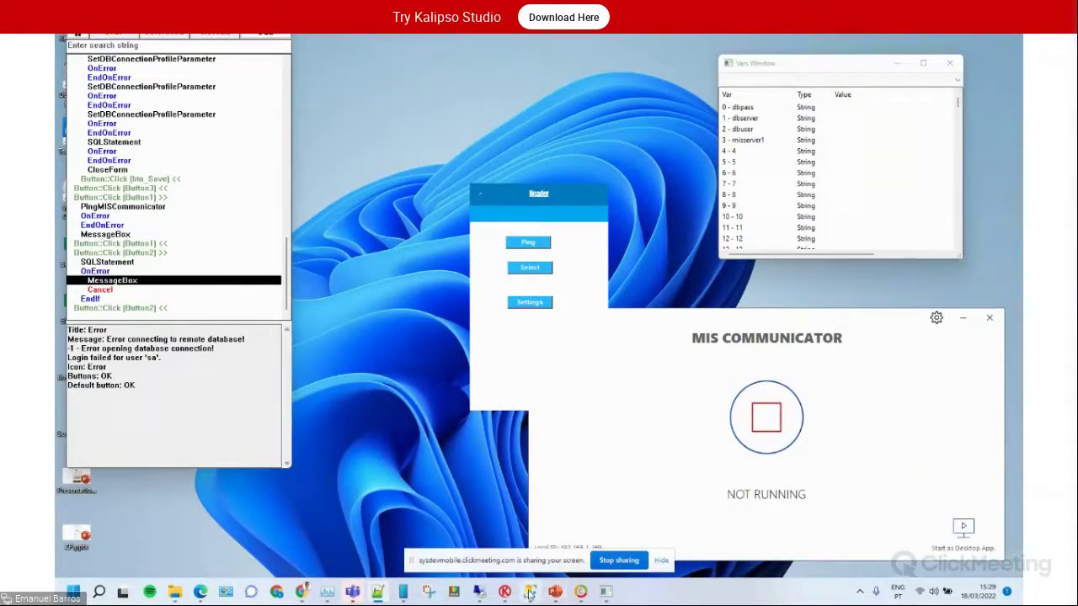
mouse_move(522, 597)
click(477, 593)
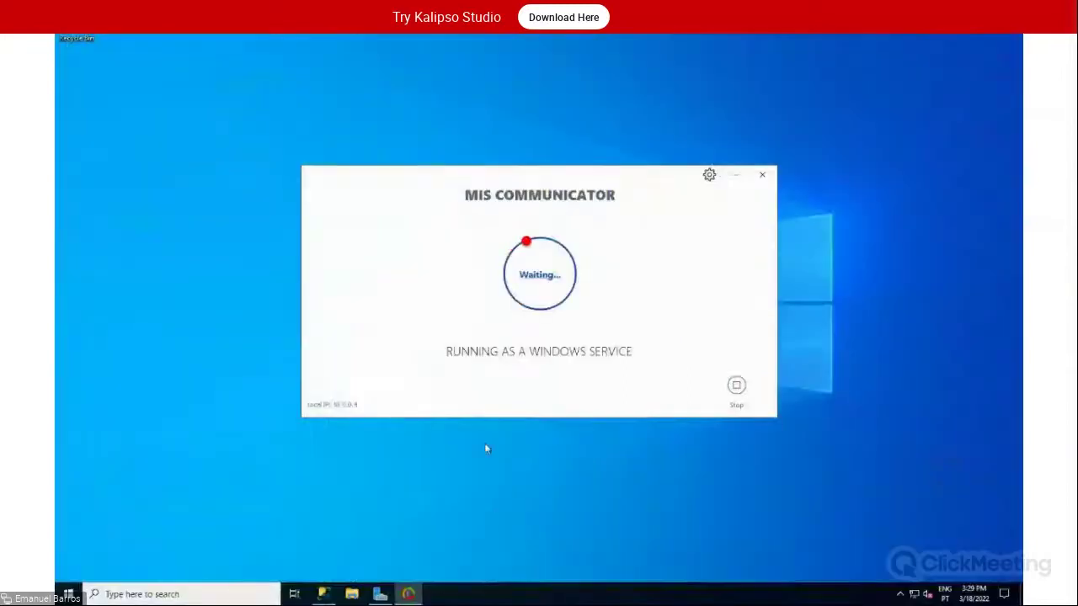
- Review the MIS Communicator connection log, then close it
click(709, 176)
click(712, 242)
mouse_move(523, 377)
mouse_down()
mouse_move(628, 382)
mouse_move(524, 377)
mouse_up()
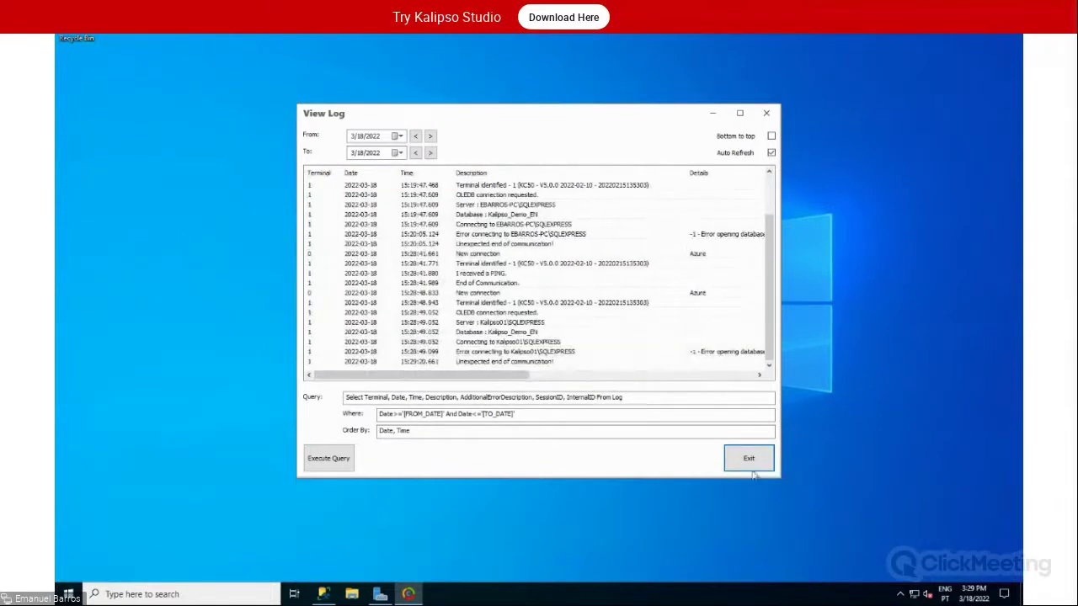
click(751, 469)
- Reconnect SSMS to Kalipso01\SQLEXPRESS using SQL Server Authentication login and password
click(323, 594)
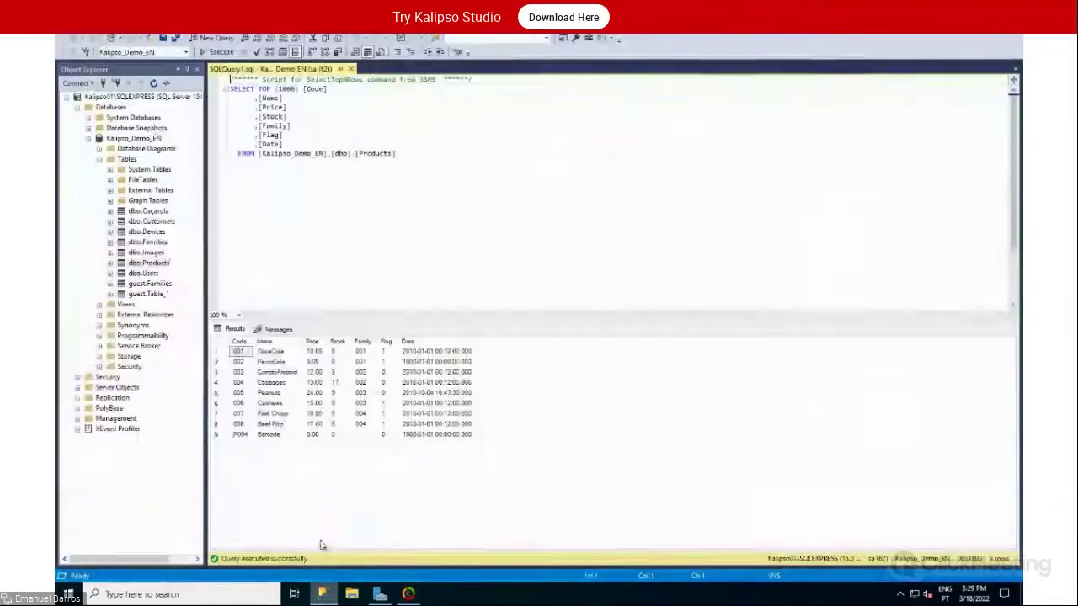
click(105, 97)
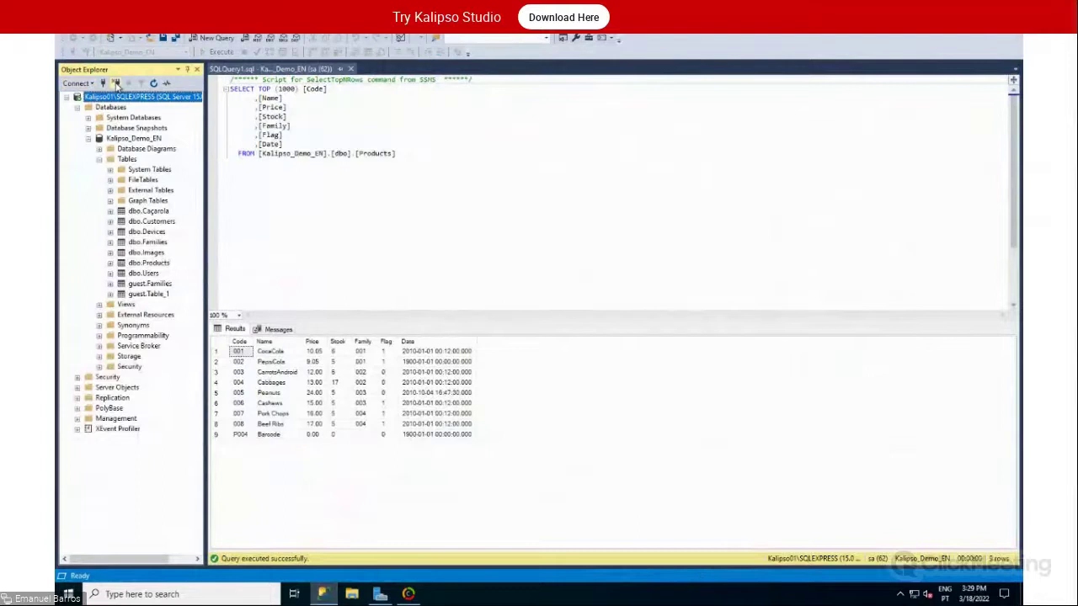
click(116, 83)
click(85, 84)
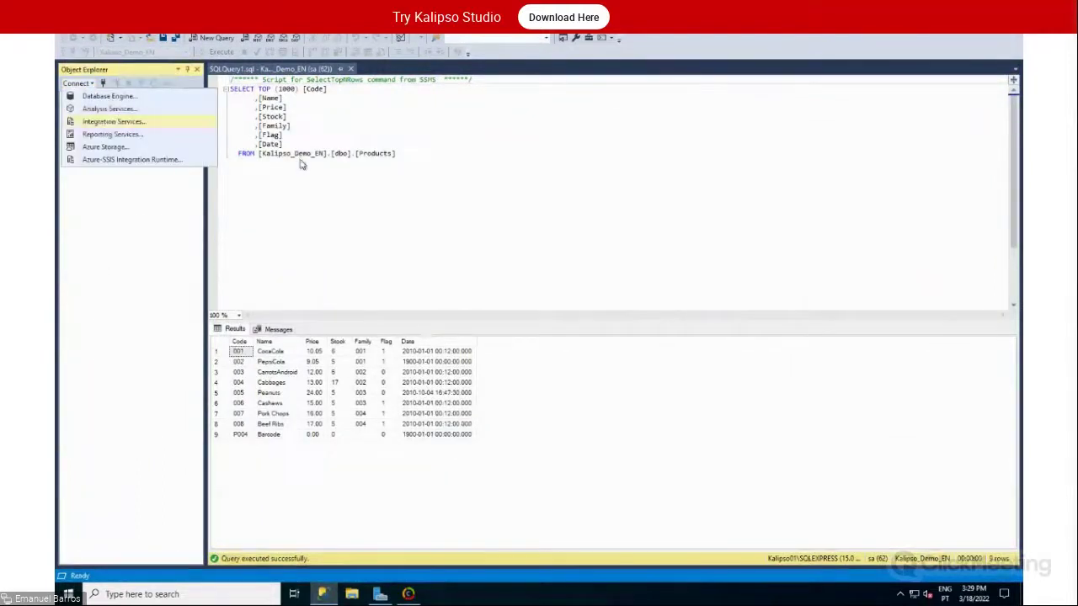
click(114, 97)
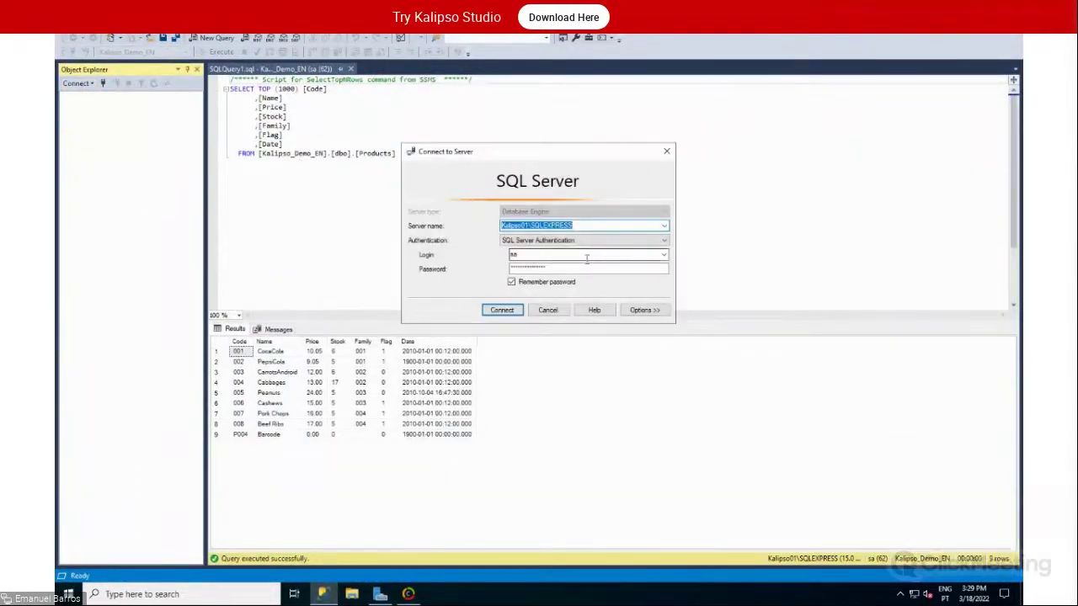
click(577, 270)
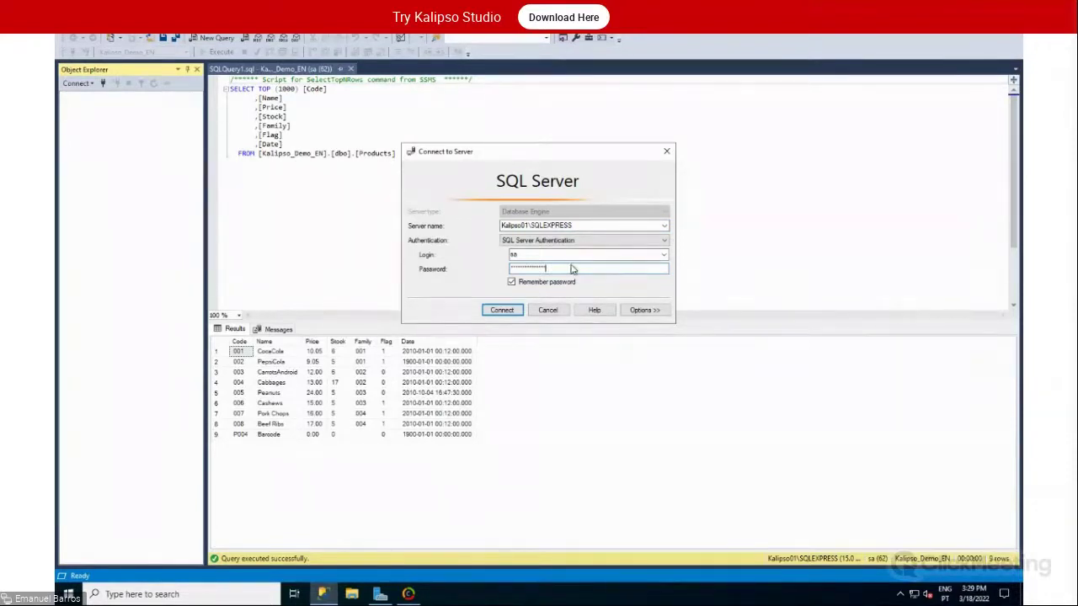
click(502, 309)
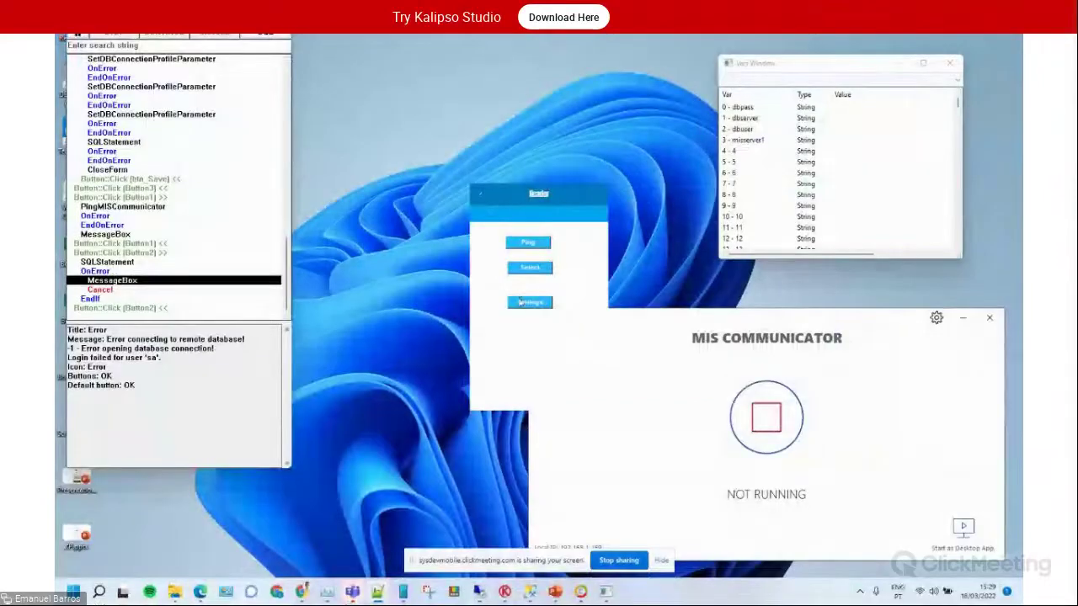
- Save the simulator's DB profile password in Settings, retry Select, and close the form after the login error
click(520, 303)
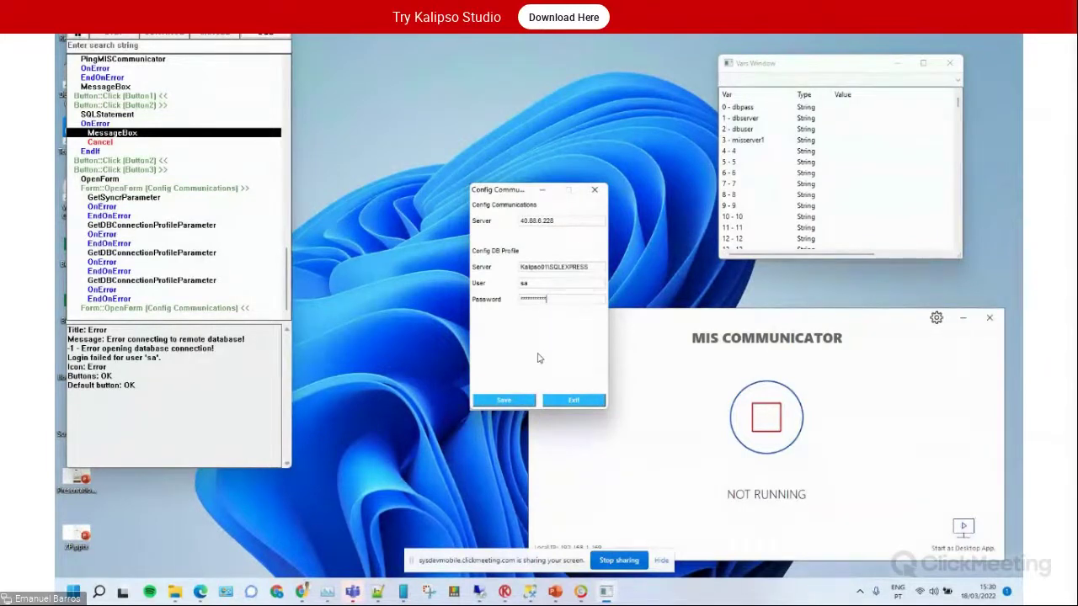
click(587, 298)
click(505, 403)
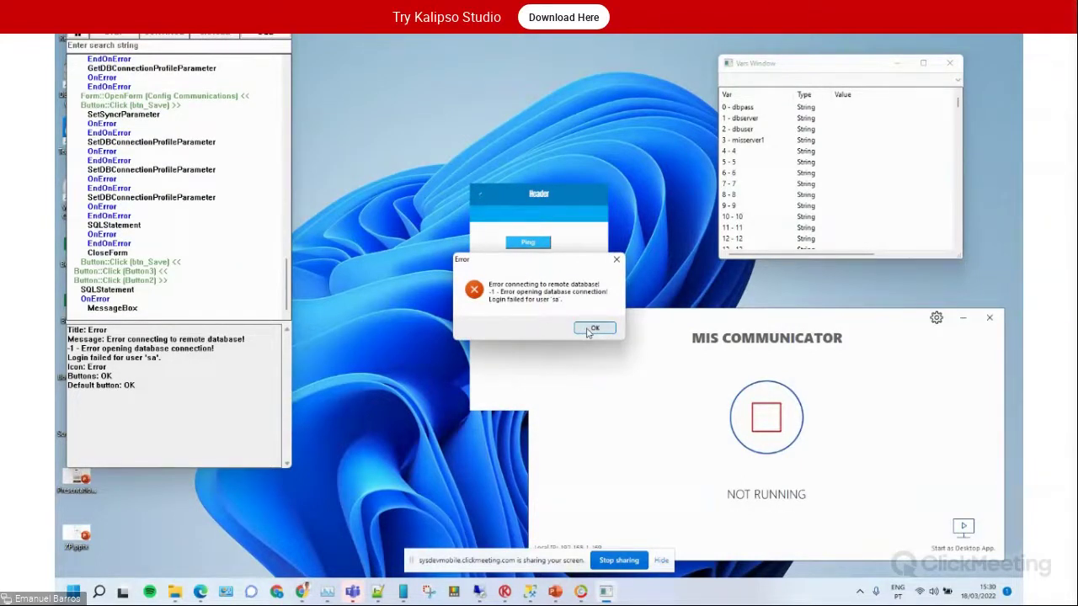
click(592, 329)
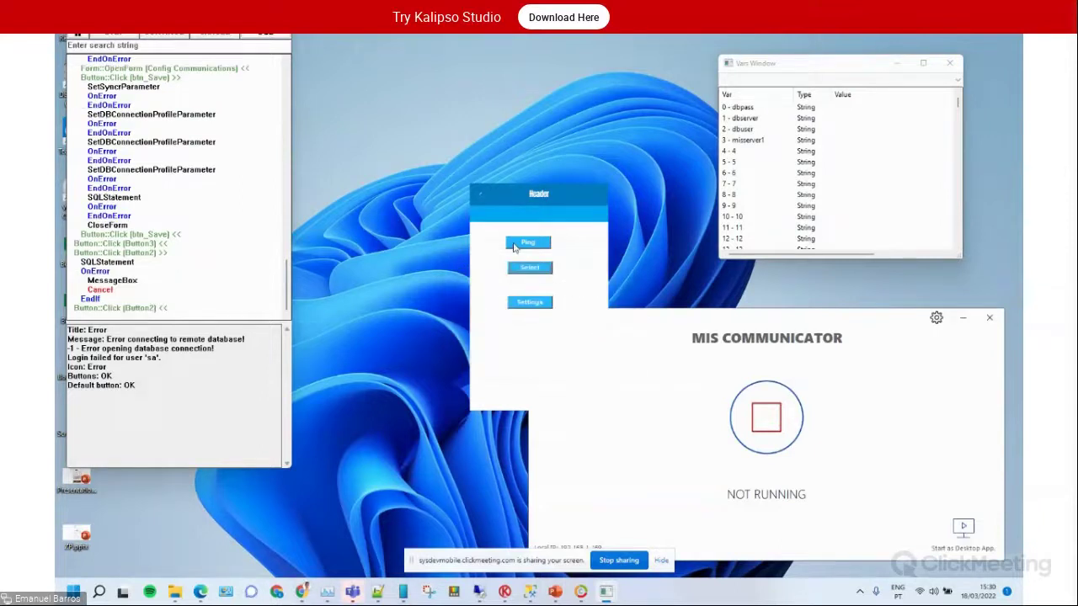
click(480, 197)
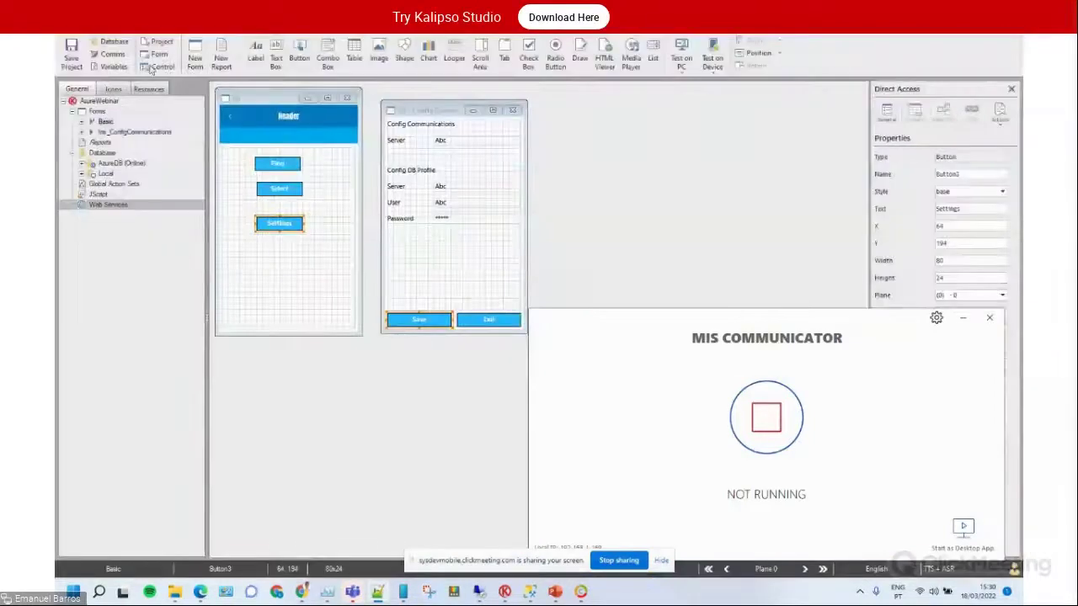
- Open the AzureDB connection profile, check its port value, and save it
click(114, 41)
click(244, 171)
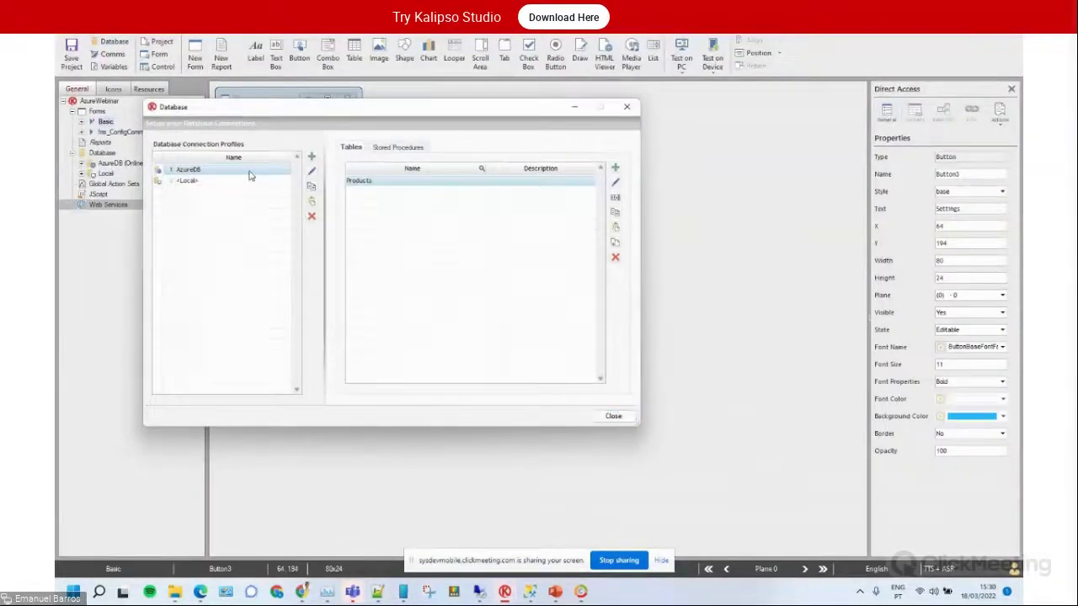
double_click(249, 175)
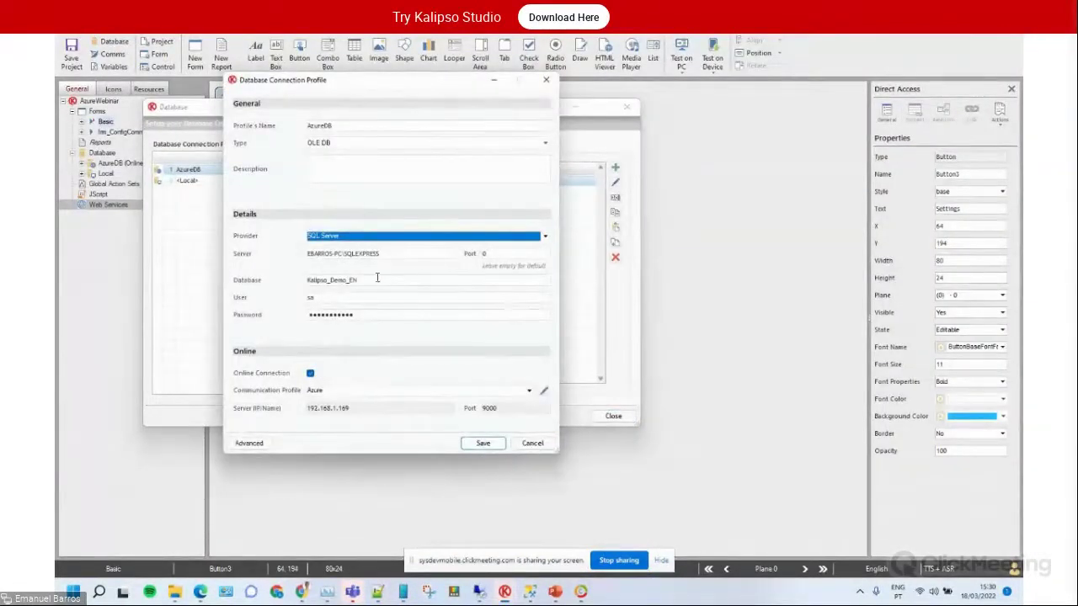
click(497, 254)
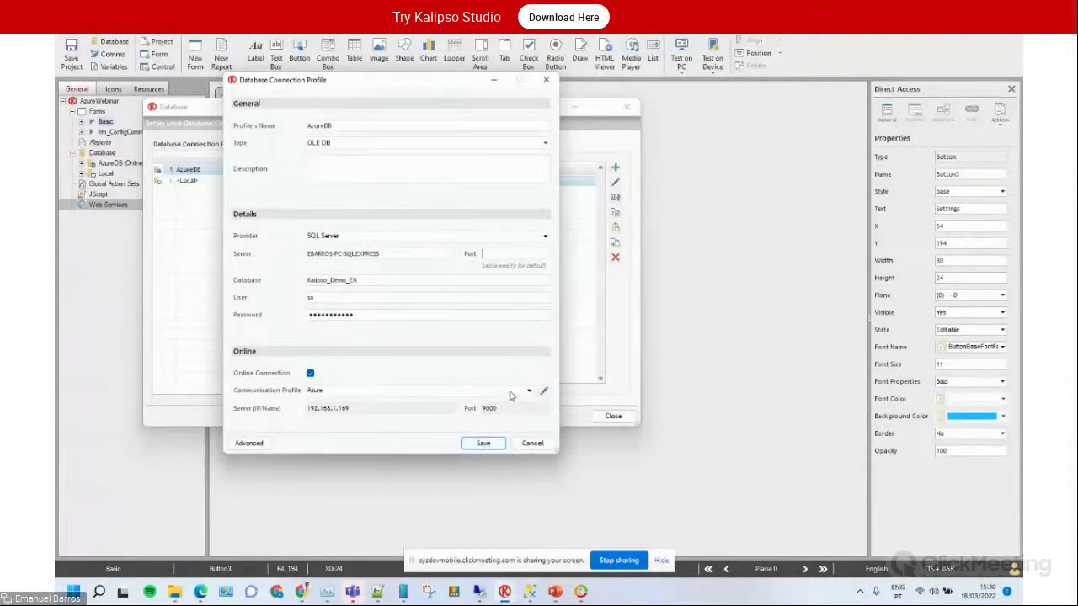
click(483, 443)
- Set the AzureDB server to Kalipso01\SQLEXPRESS, re-enter the password, save, and run Test on Simulator
double_click(227, 171)
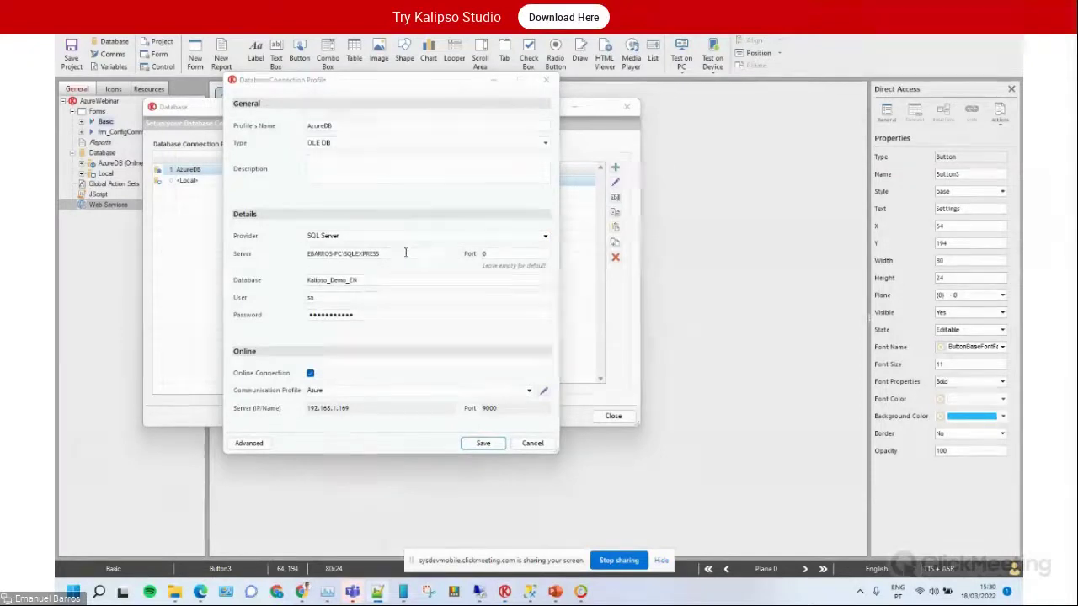
click(385, 271)
text(Kalipso01\SQLEXPRESS)
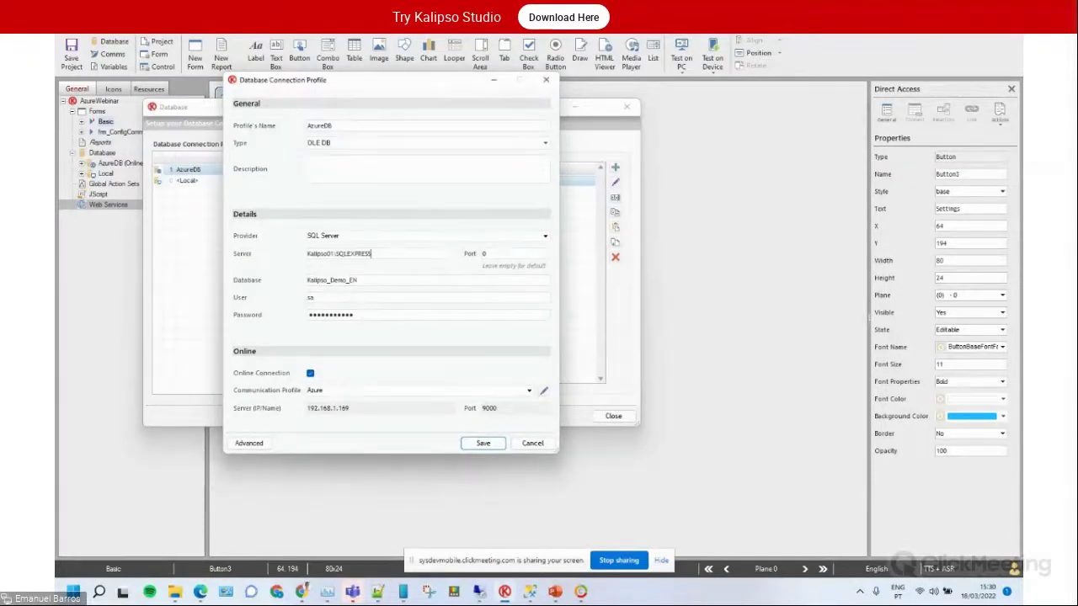
double_click(369, 318)
key(ctrl+v)
click(484, 443)
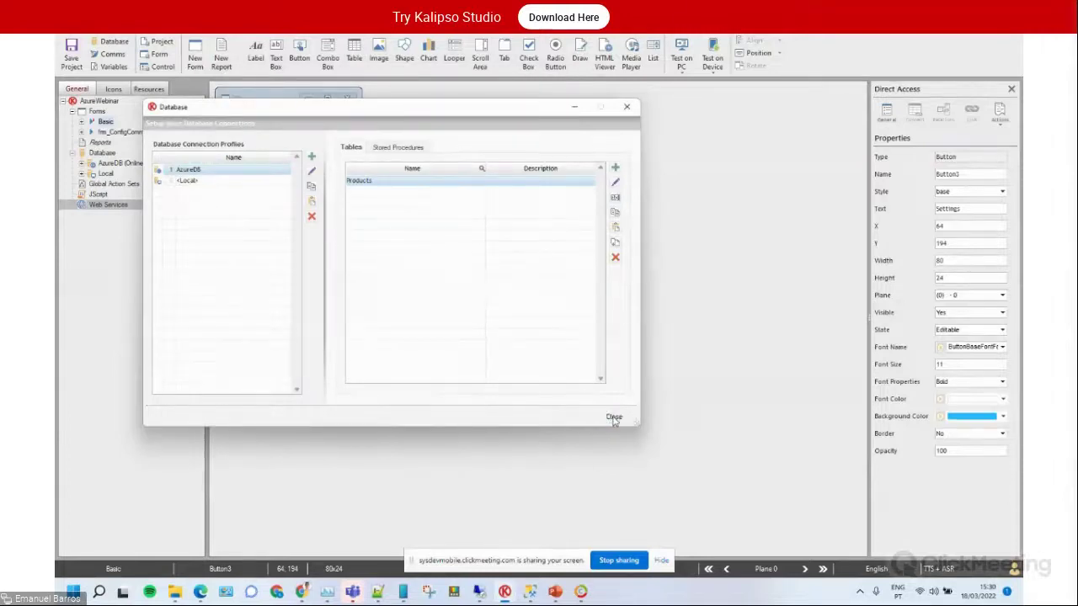
click(613, 415)
click(681, 58)
click(700, 91)
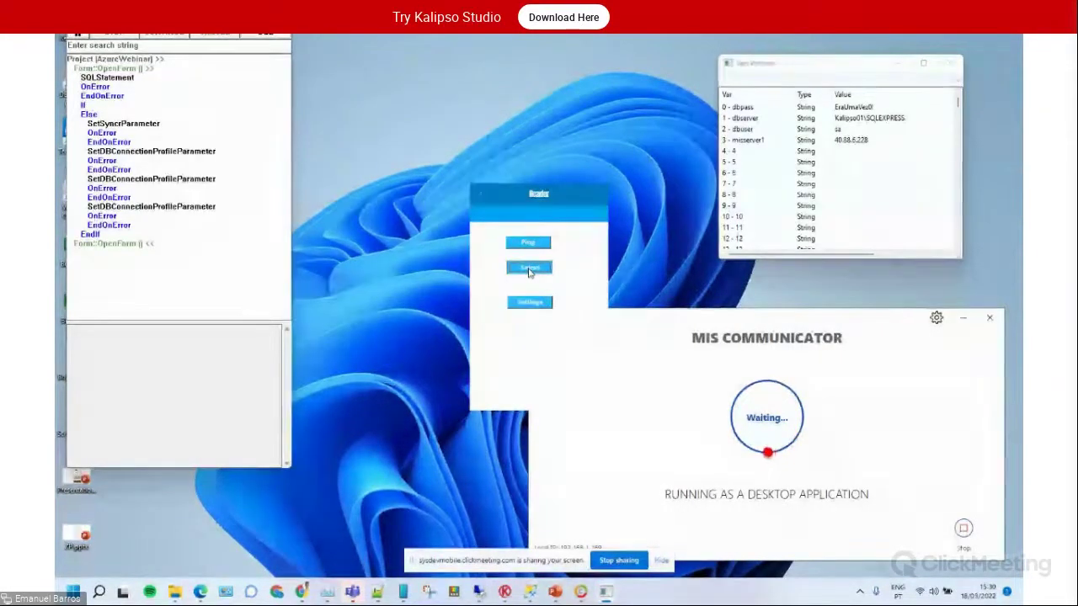
- Run Select in the simulator, dismiss the result 9, hide the Vars Window, and go to the remote server
click(529, 270)
click(543, 328)
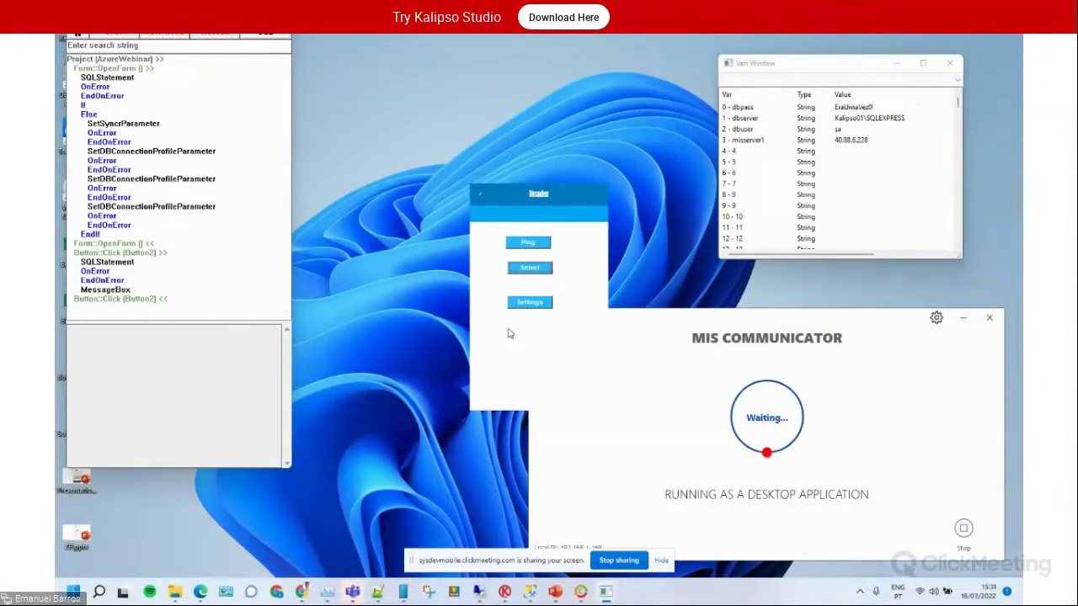
click(908, 68)
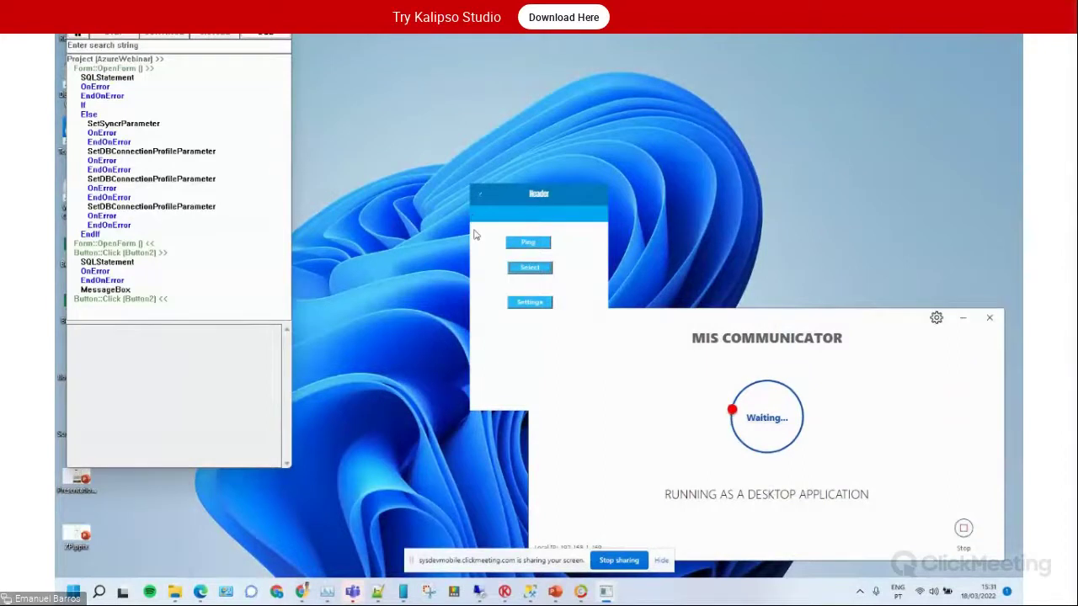
click(480, 593)
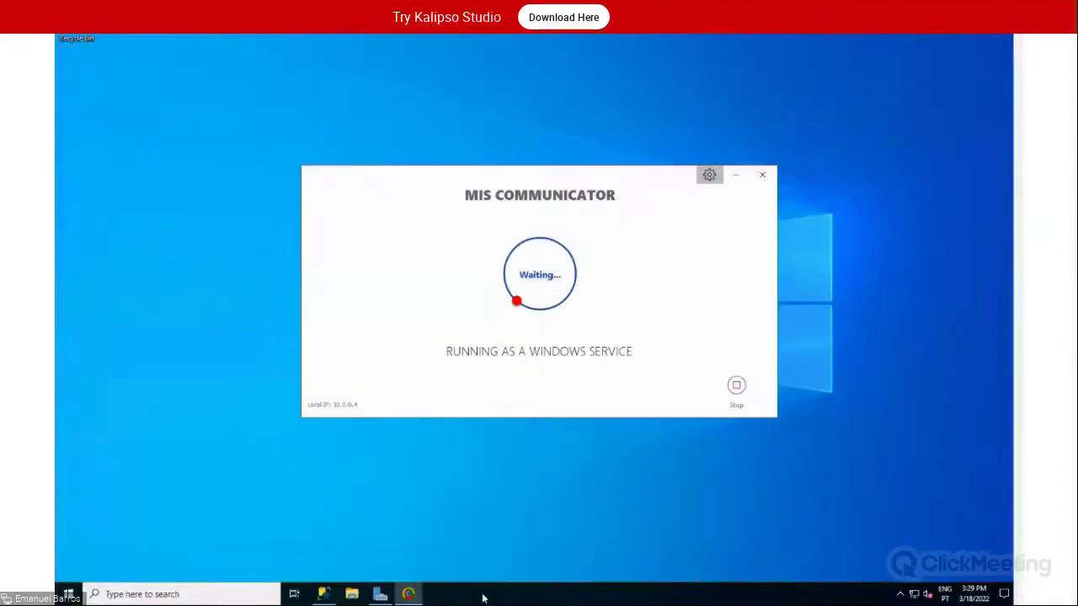
- Launch the ODBC administrator via 'odbc' search, remove the AzureSQL system DSN, and close it
drag(612, 207, 738, 293)
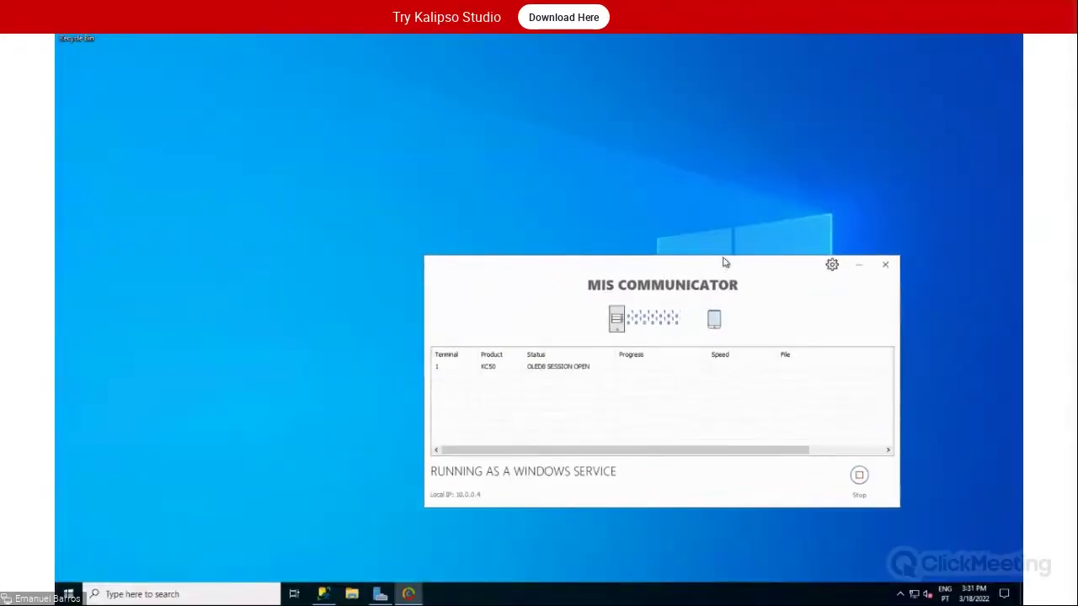
click(135, 593)
text(odbc)
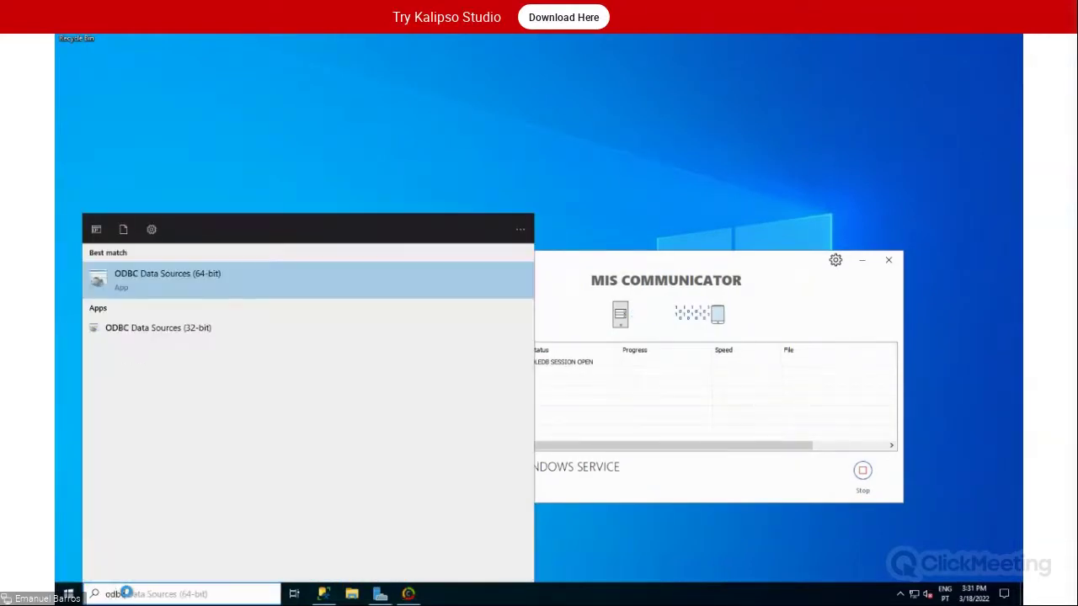
key(Return)
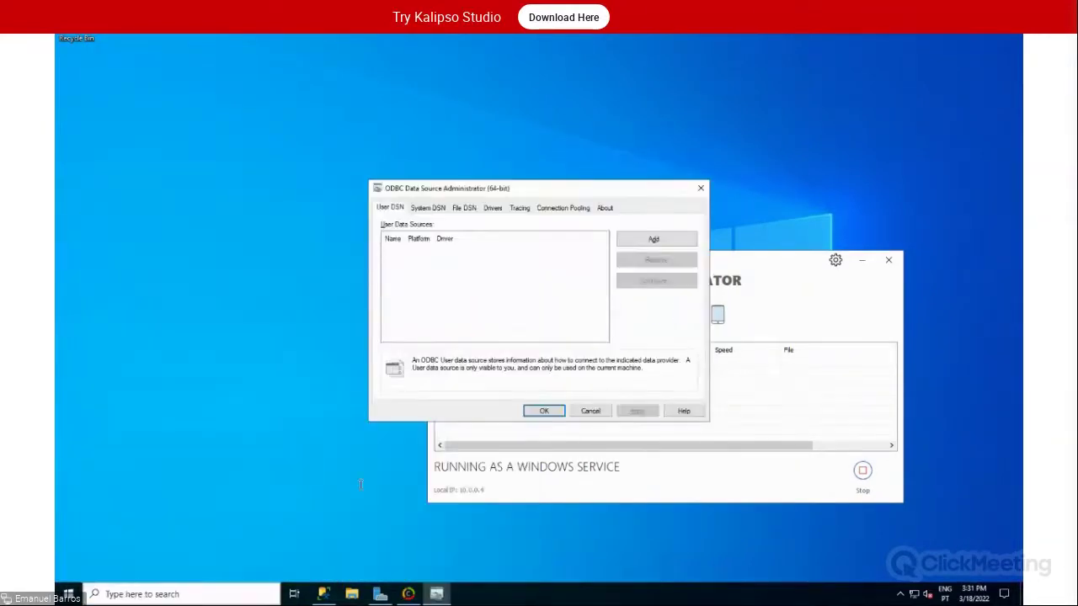
click(428, 208)
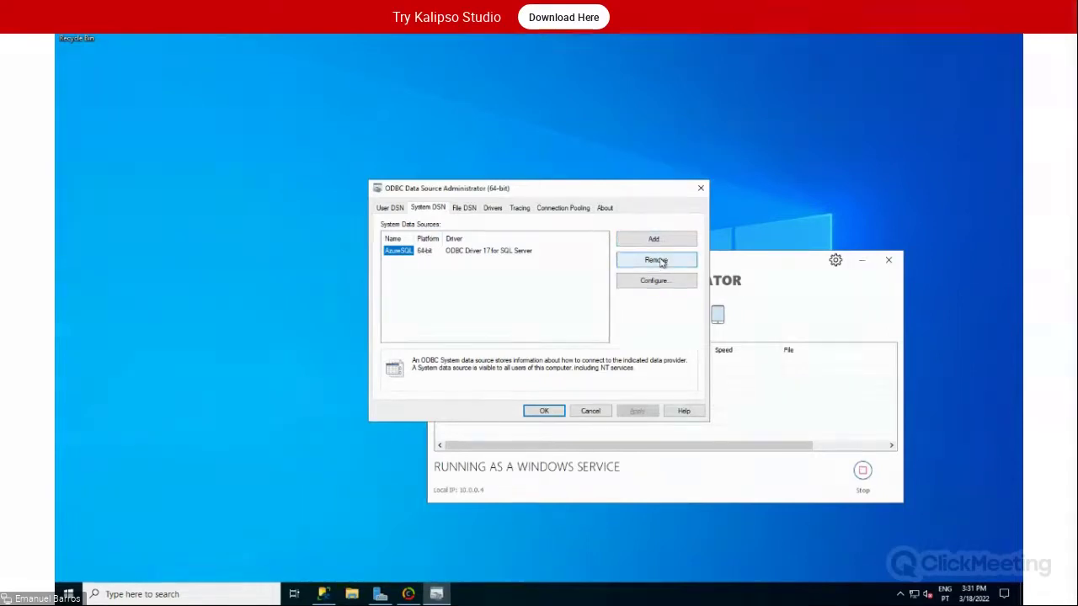
click(660, 262)
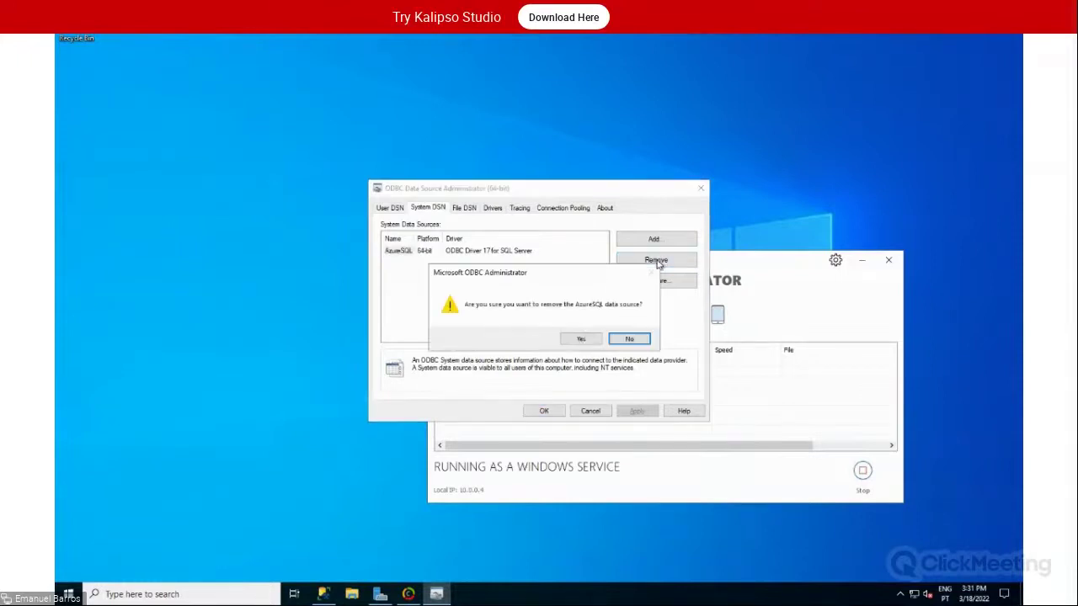
click(580, 339)
click(542, 411)
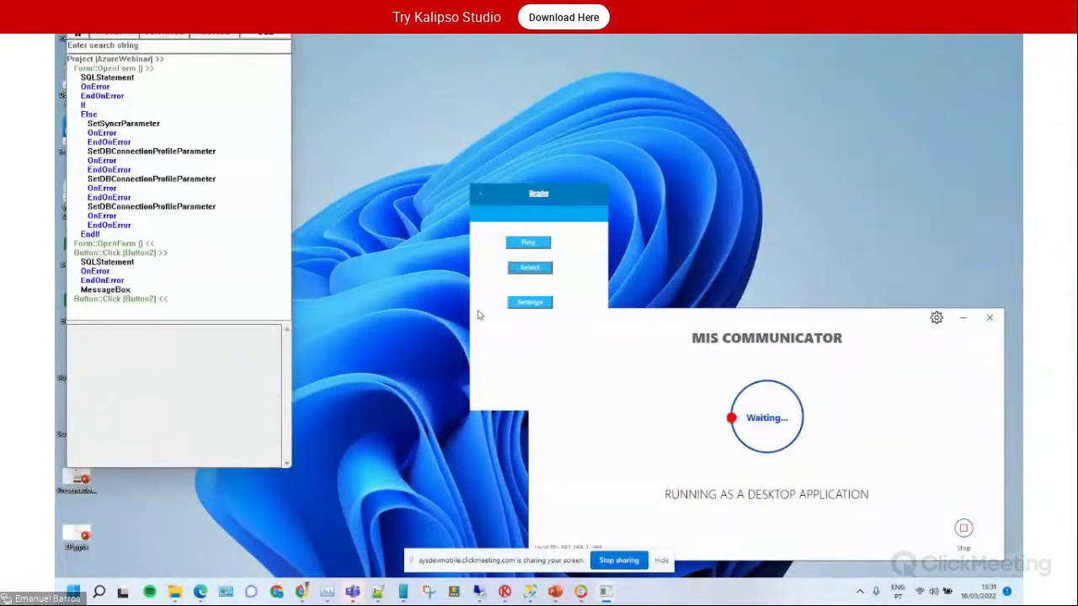
click(202, 593)
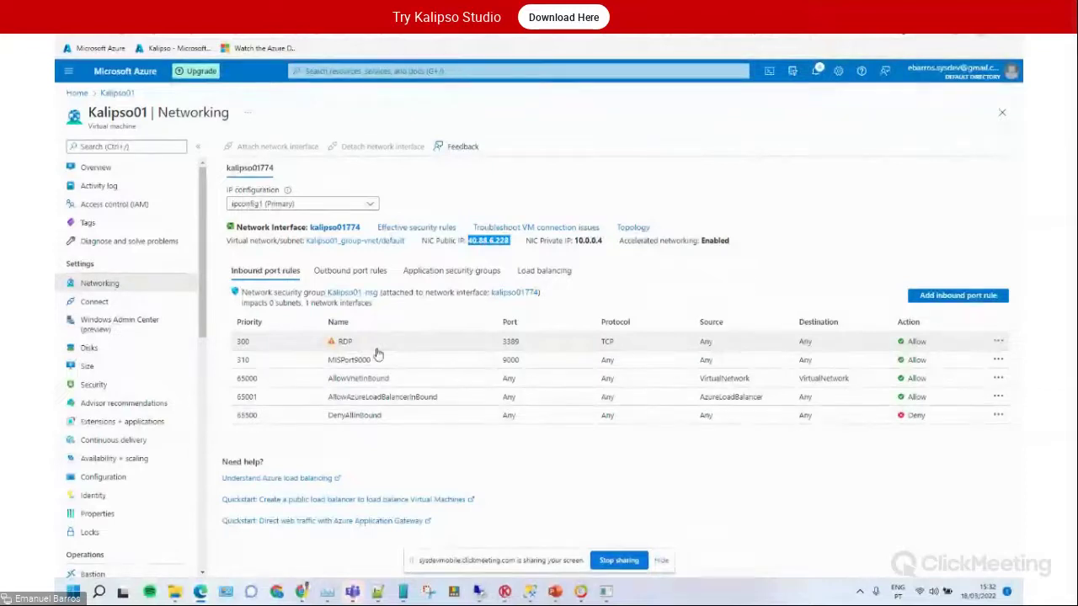
- Open the Kalipsobd01 database overview and select its server name kalipsodb01.database.windows.net
click(77, 93)
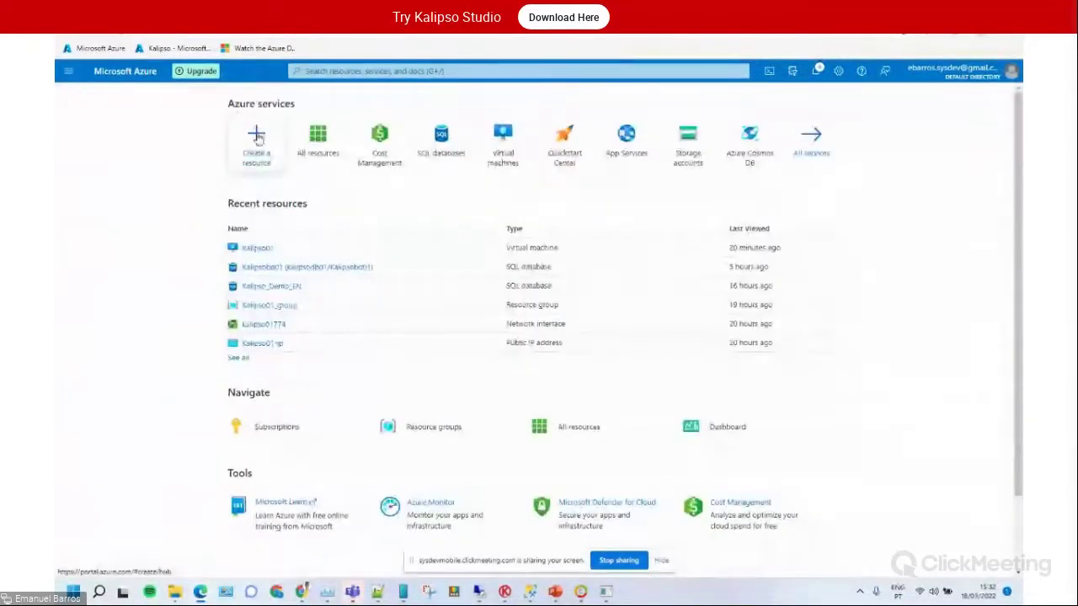
click(441, 154)
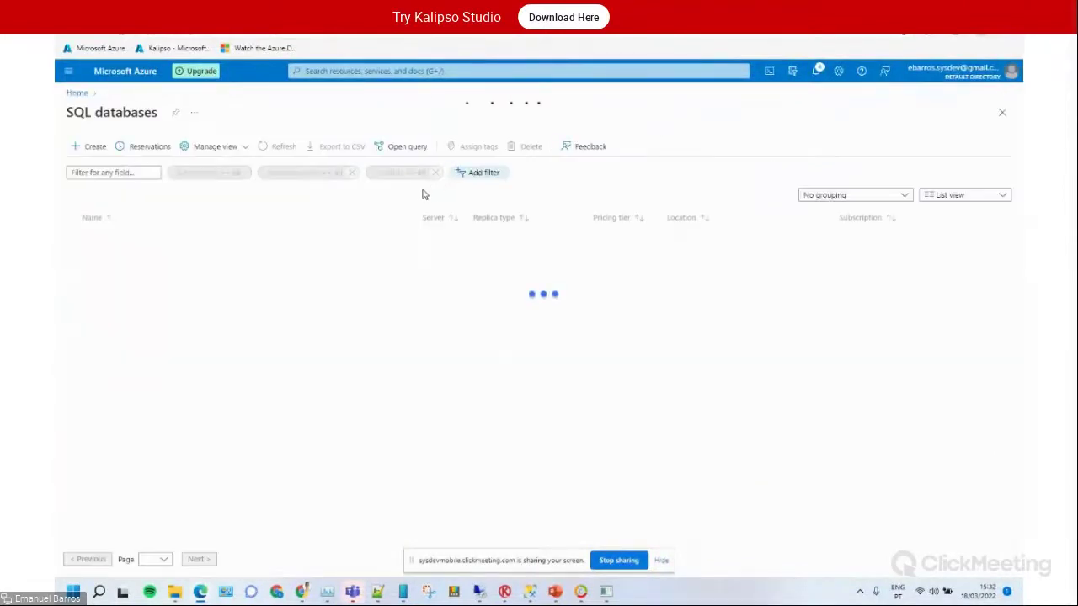
click(77, 93)
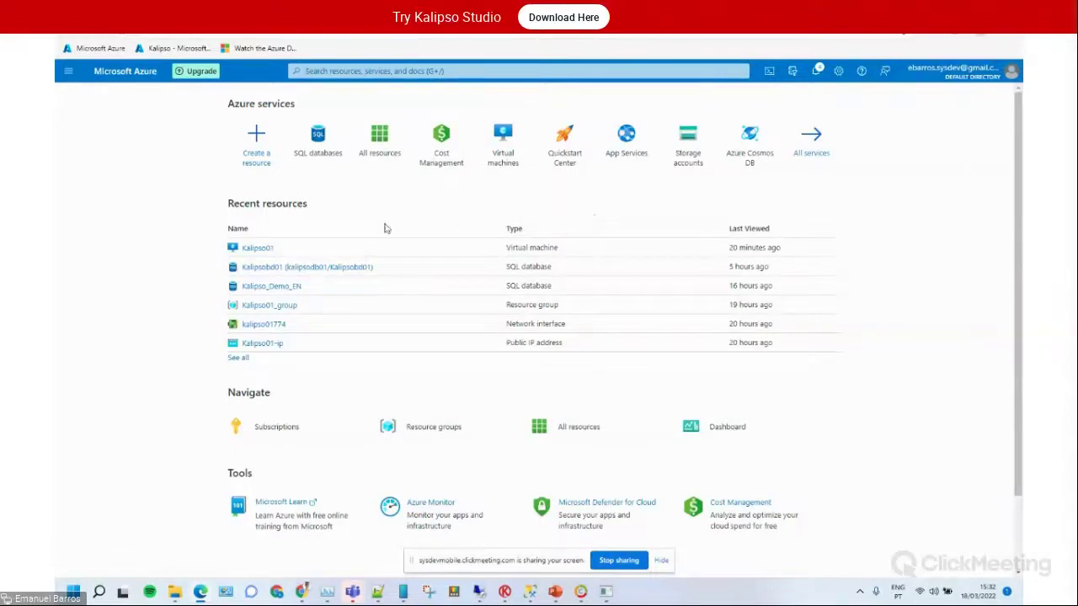
click(256, 267)
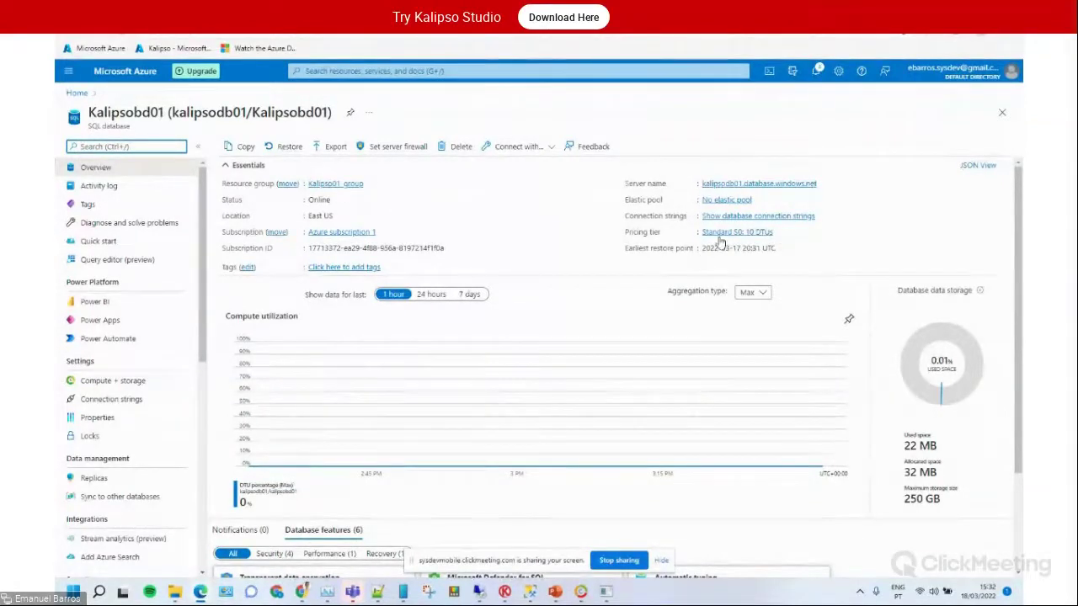
drag(702, 185, 810, 194)
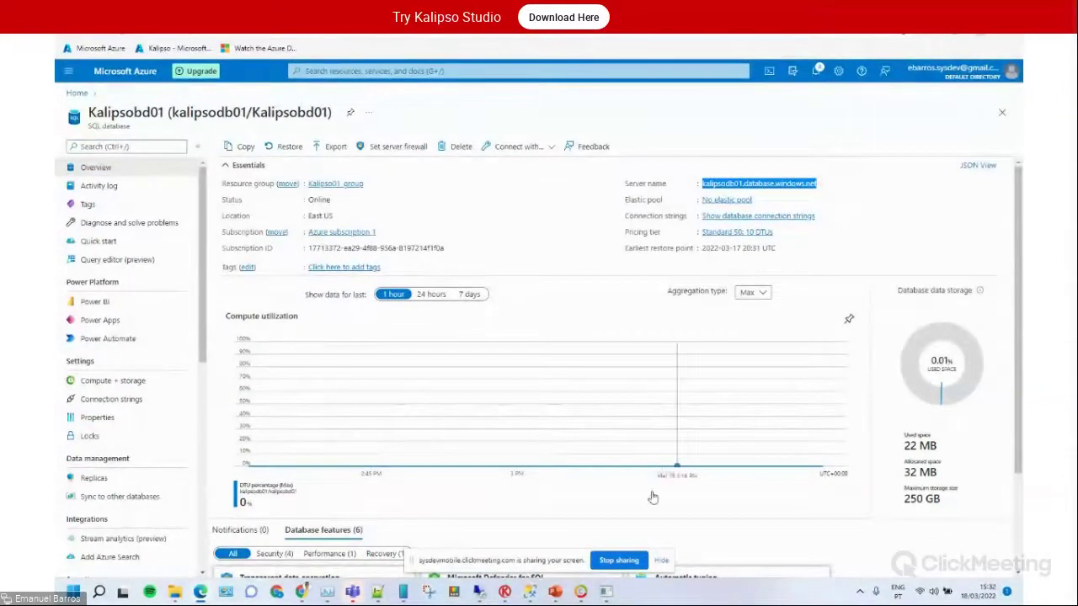
click(530, 592)
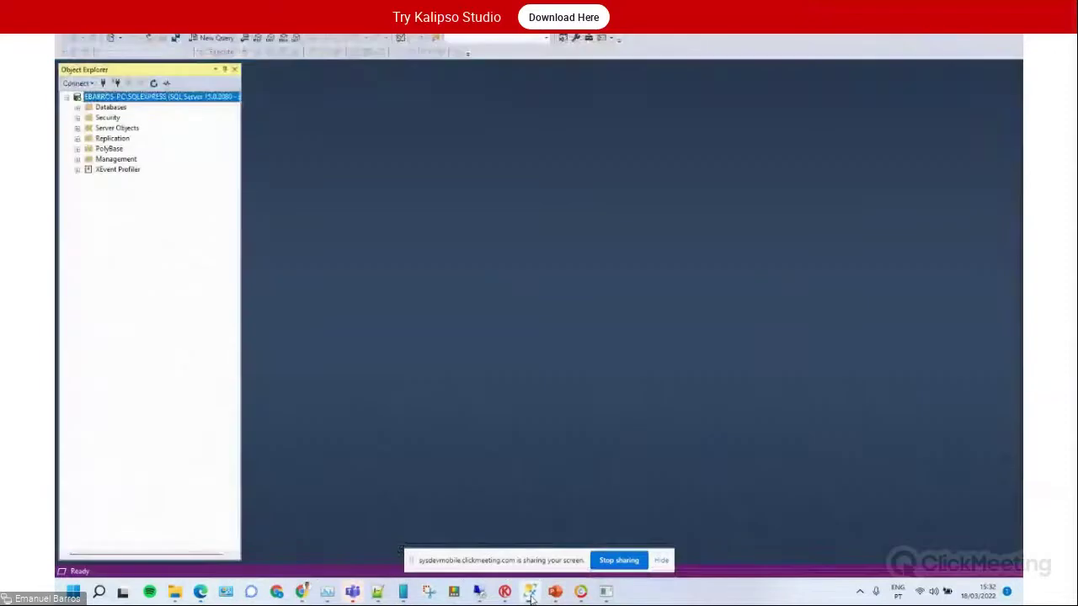
- Start a Database Engine connection and paste kalipsodb01.database.windows.net as the server name
click(76, 83)
click(111, 98)
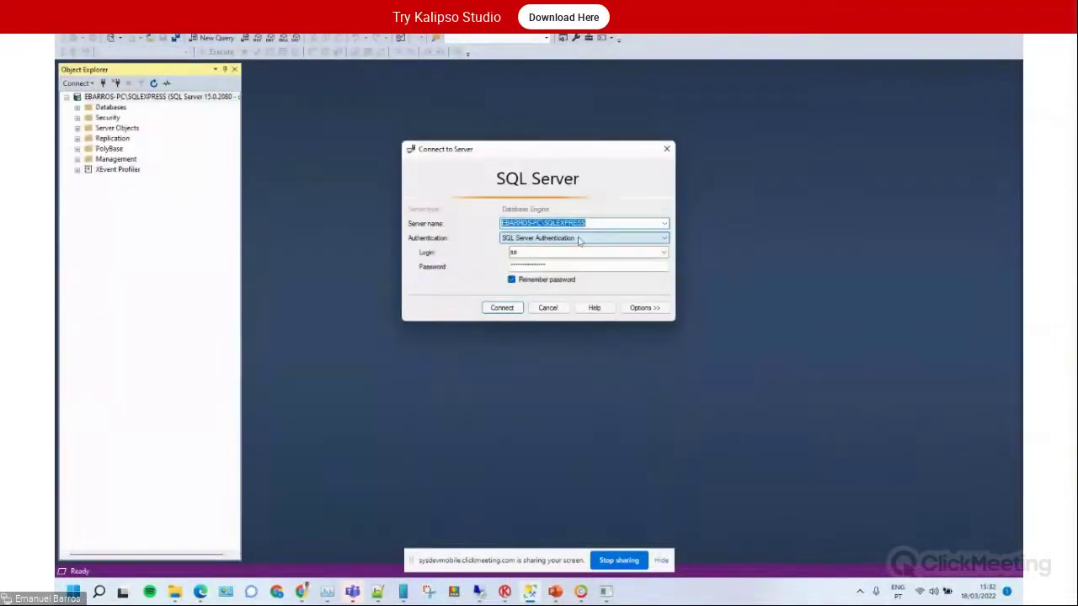
key(BackSpace)
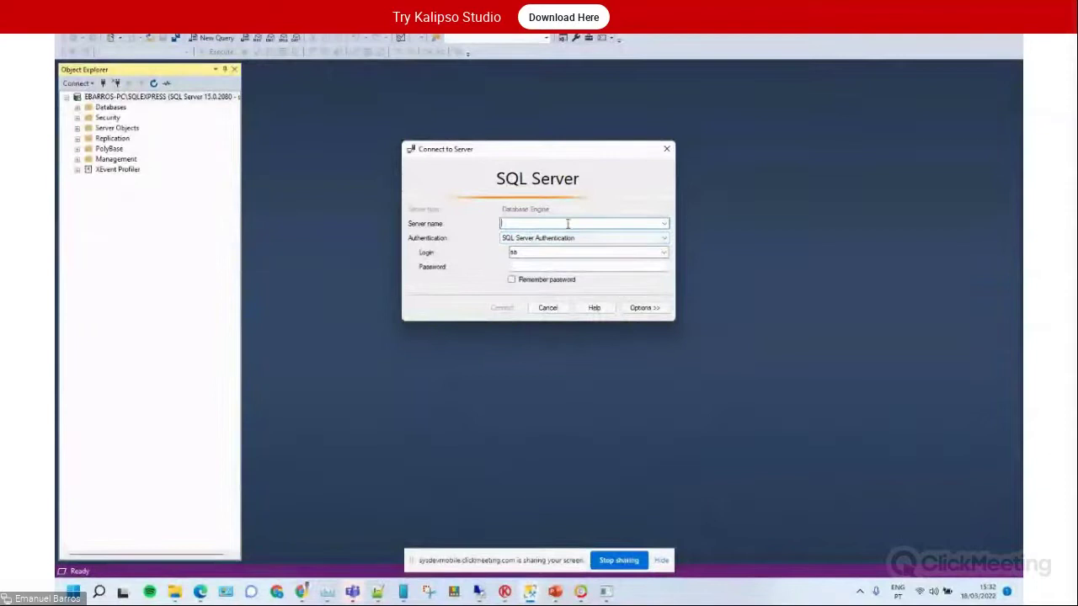
click(201, 592)
drag(818, 183, 712, 186)
click(825, 189)
key(alt+Tab)
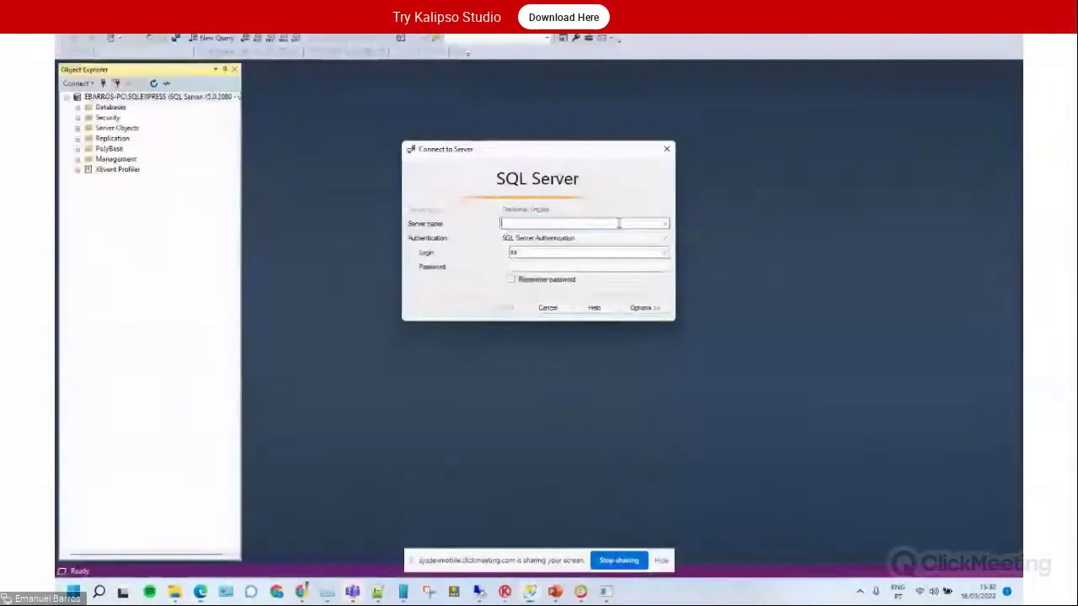
key(ctrl+v)
key(alt+Tab)
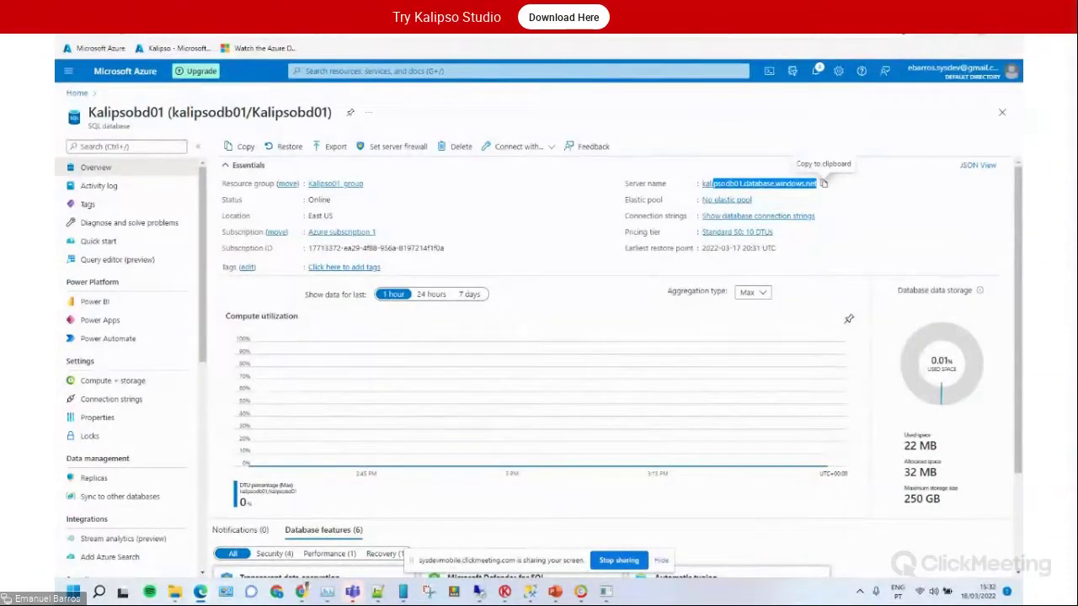
key(alt+Tab)
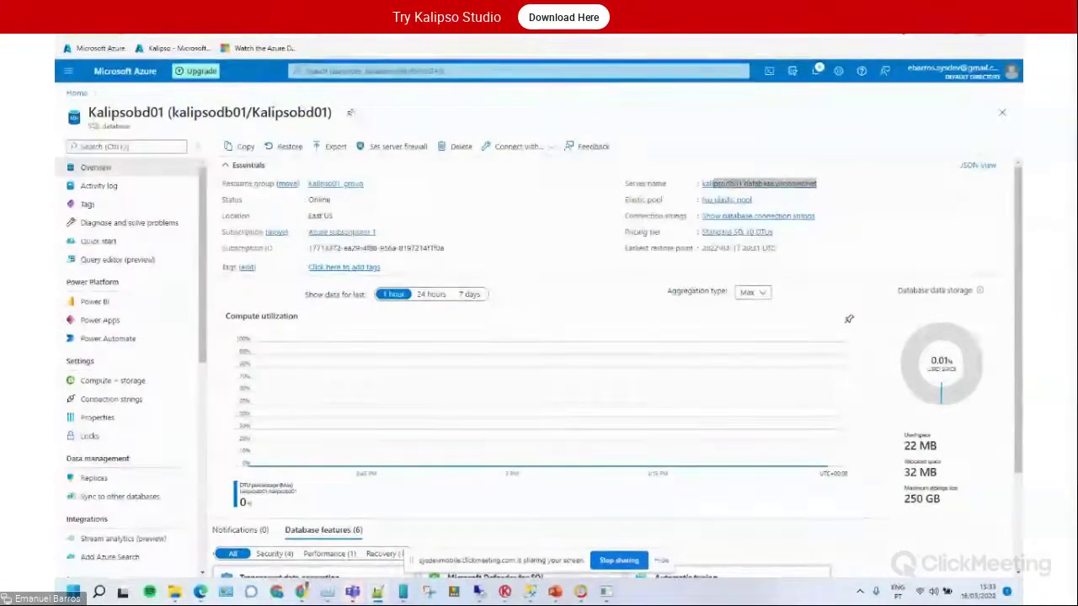
click(532, 592)
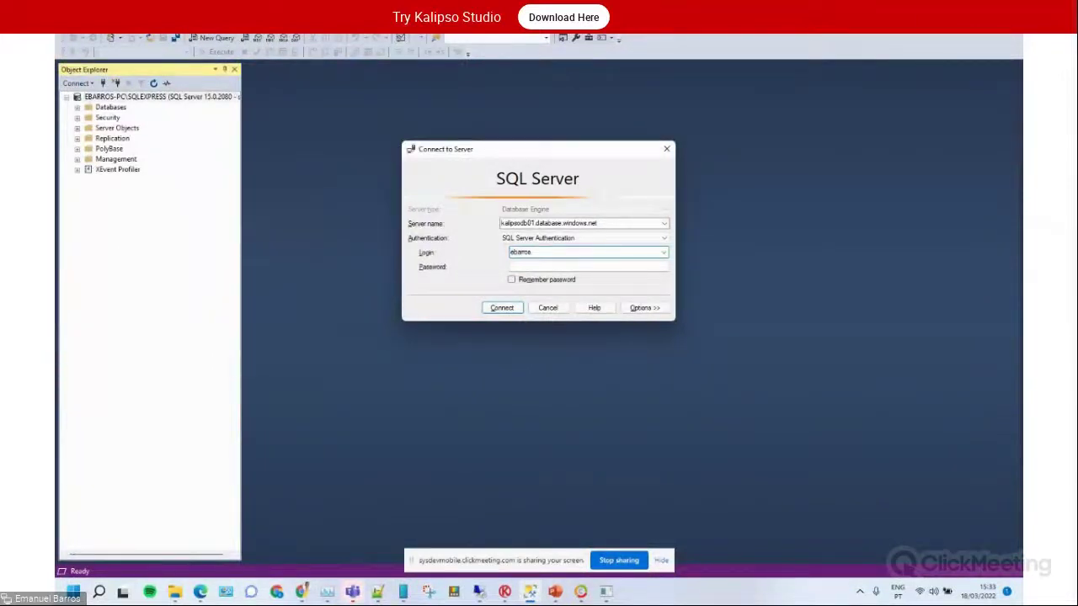
- Enter the login password and attempt the connection, which triggers the New Firewall Rule prompt
click(631, 265)
key(ctrl+v)
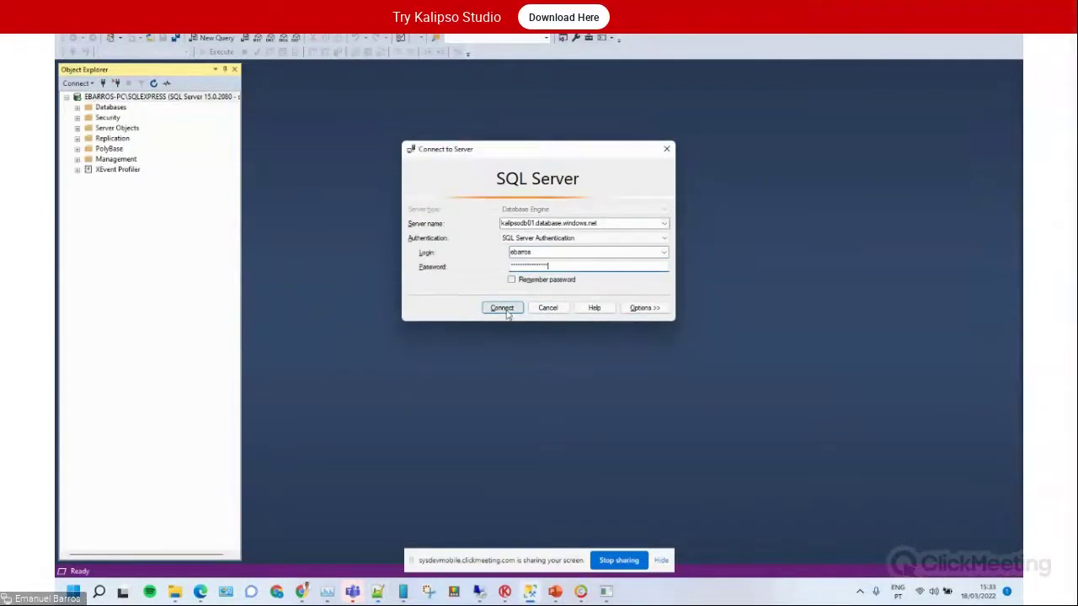
click(505, 309)
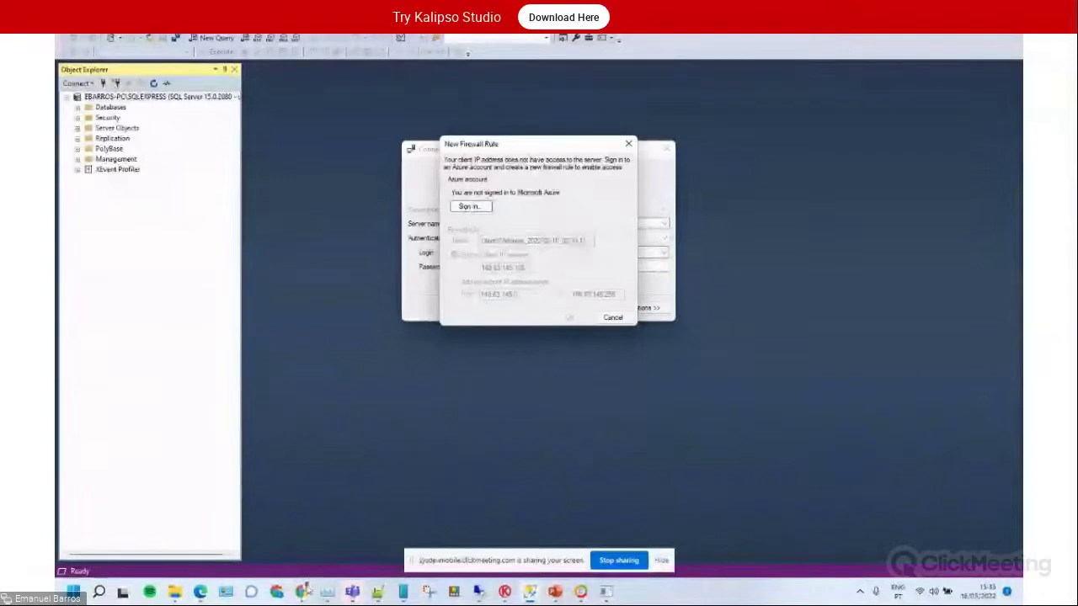
mouse_move(302, 592)
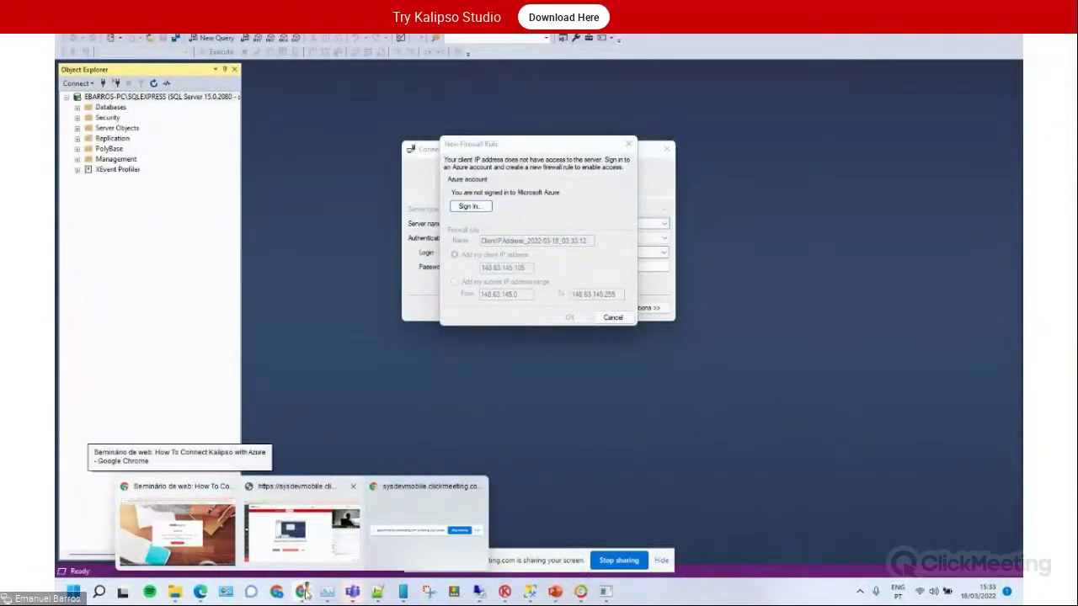
click(204, 593)
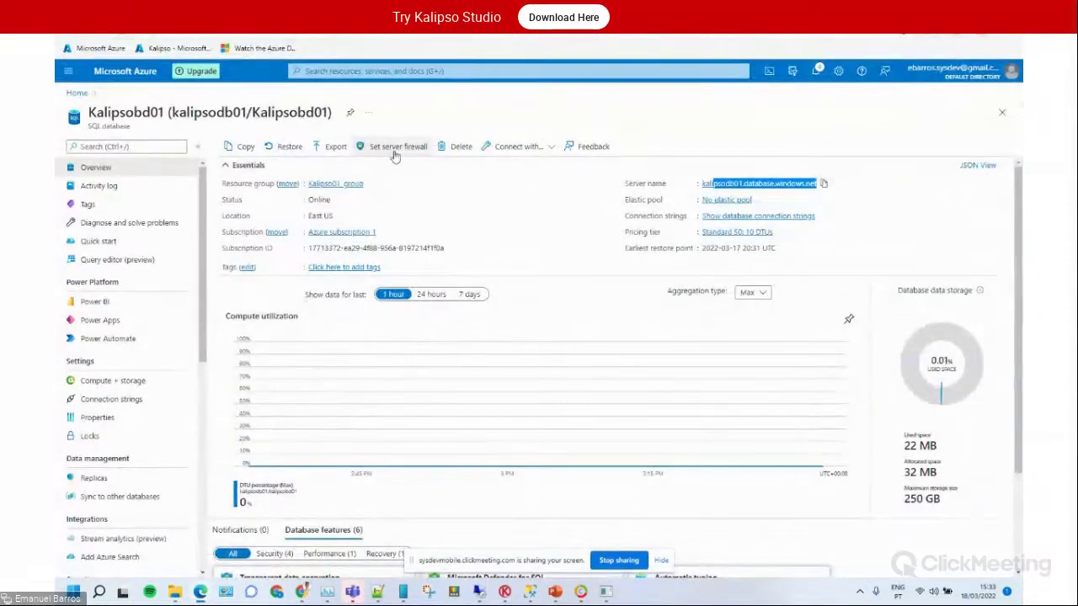
click(395, 150)
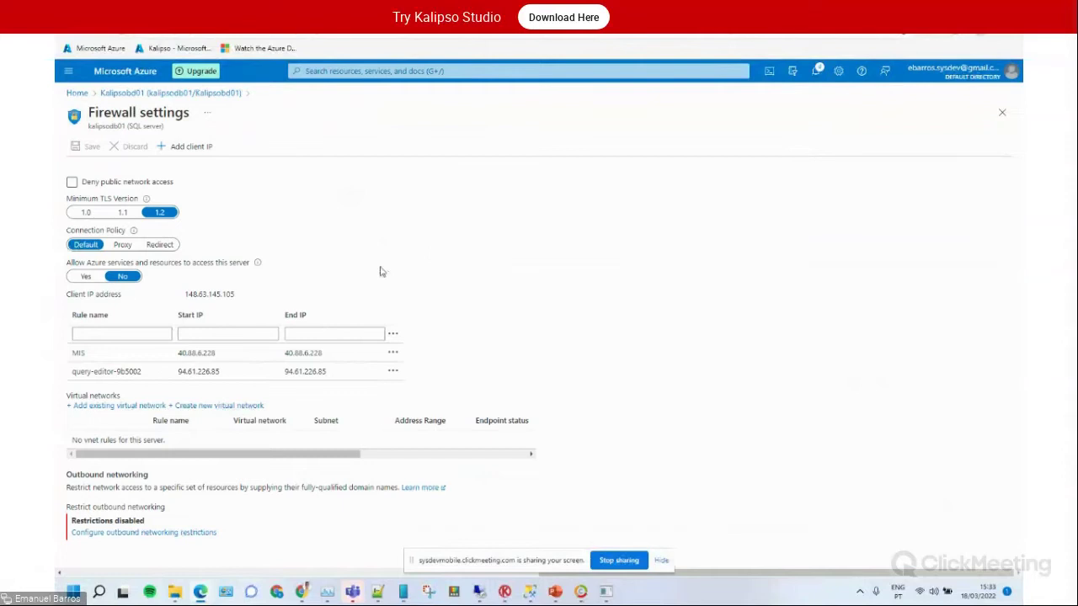
drag(205, 294, 236, 298)
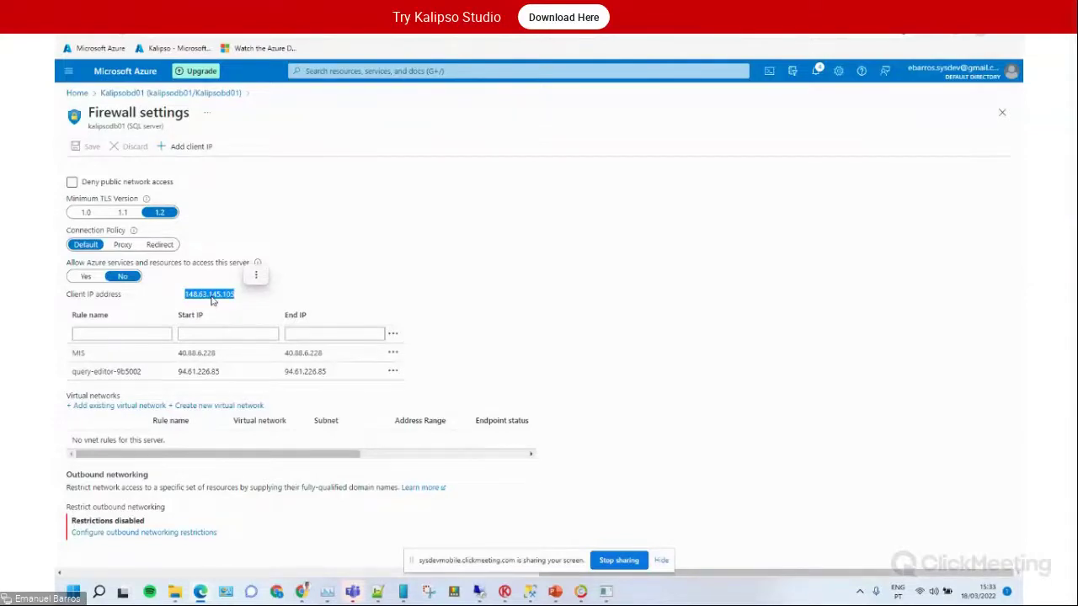
click(192, 147)
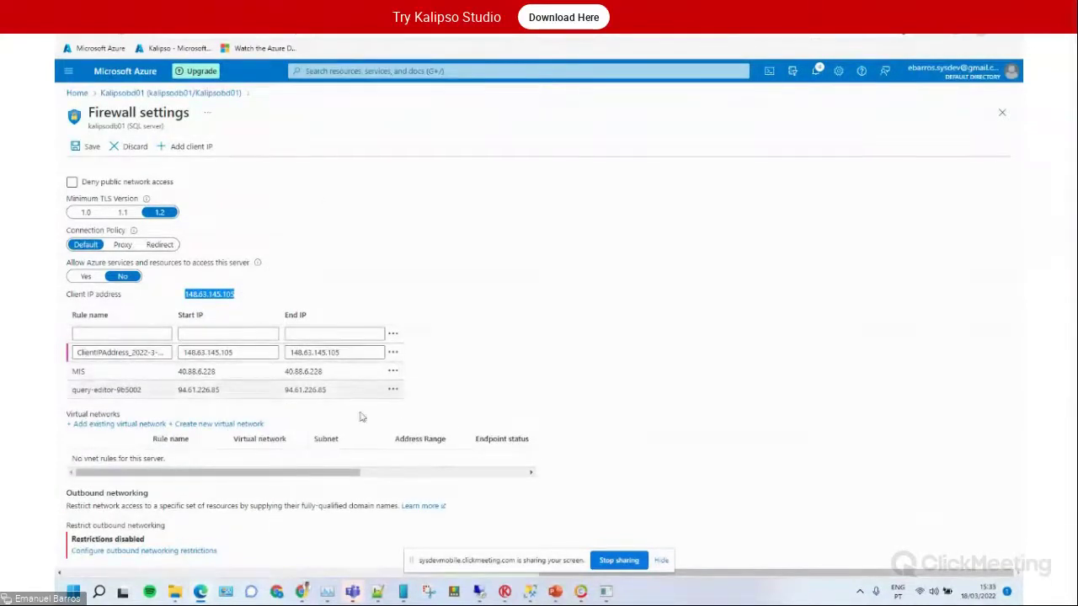
click(662, 562)
click(496, 284)
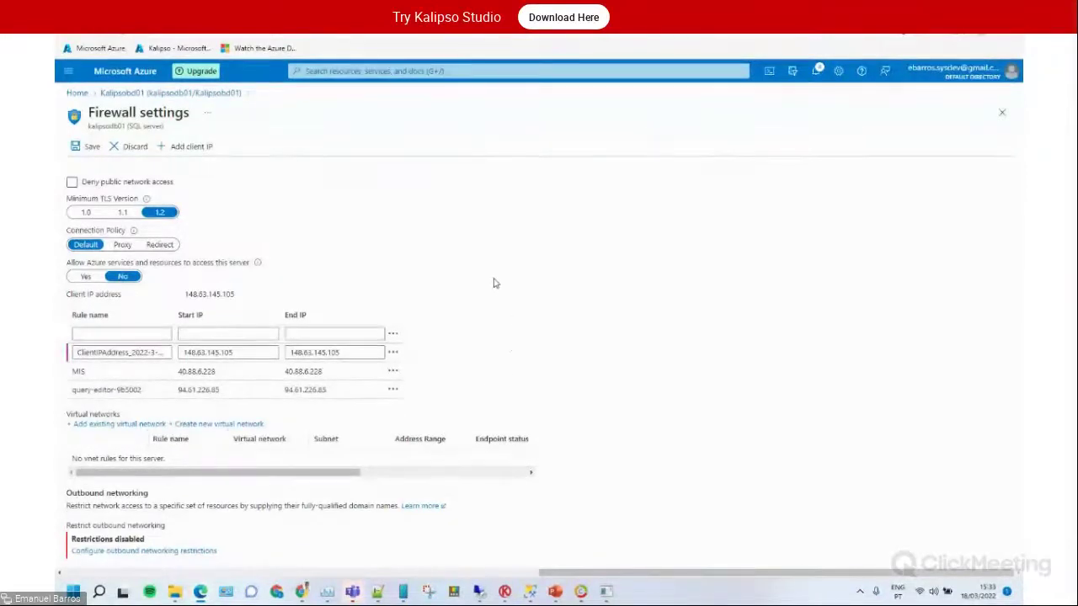
click(89, 147)
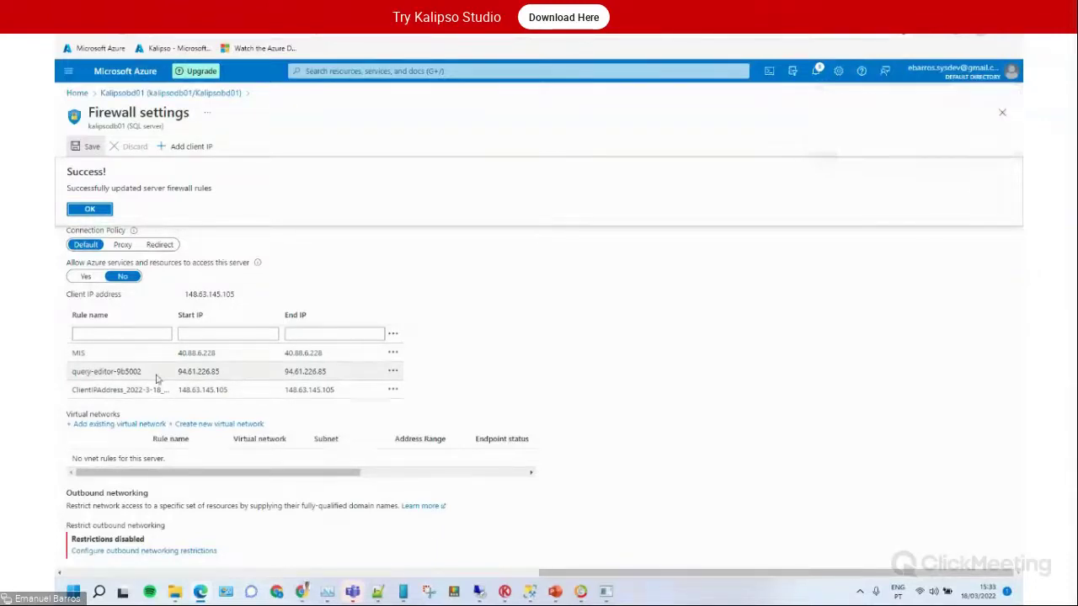
- Check the MIS rule's start IP 40.88.6.228 unchanged, then dismiss the SSMS firewall prompt to connect
drag(178, 390, 234, 394)
drag(177, 352, 216, 358)
click(216, 357)
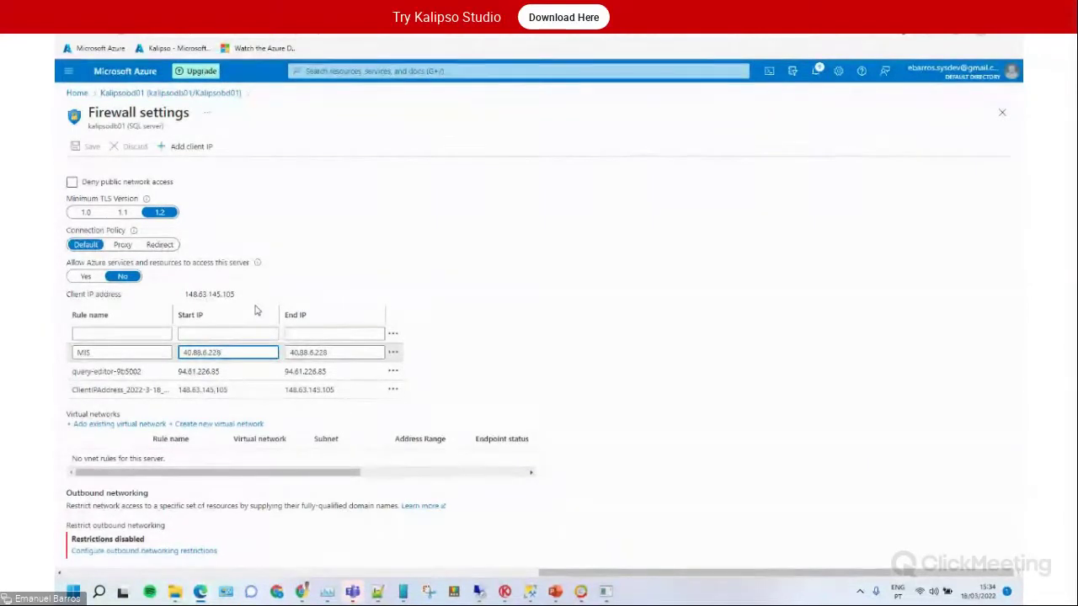
click(661, 295)
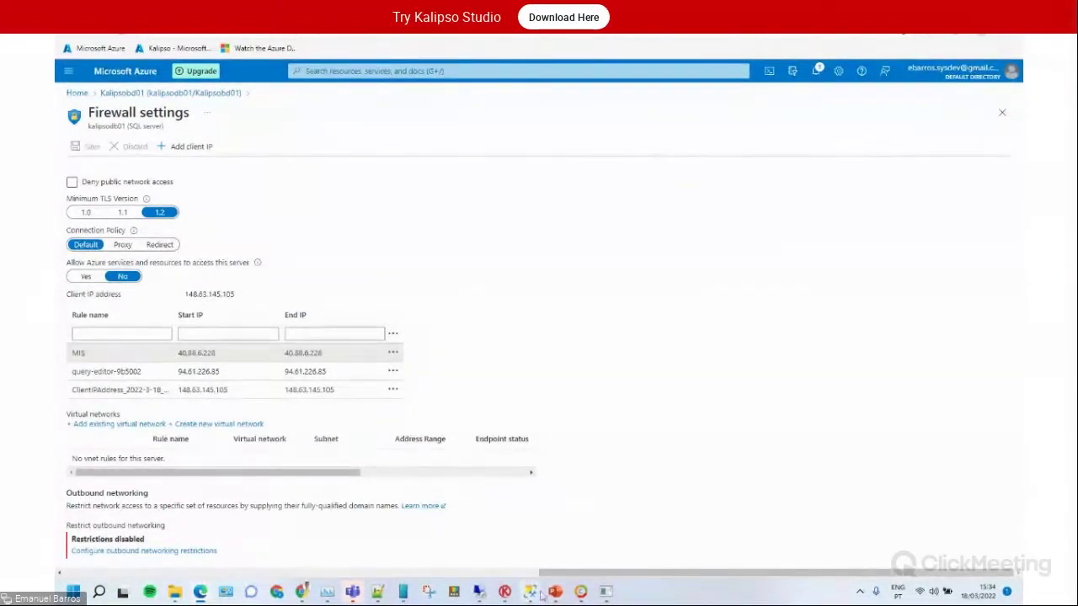
click(531, 593)
click(611, 314)
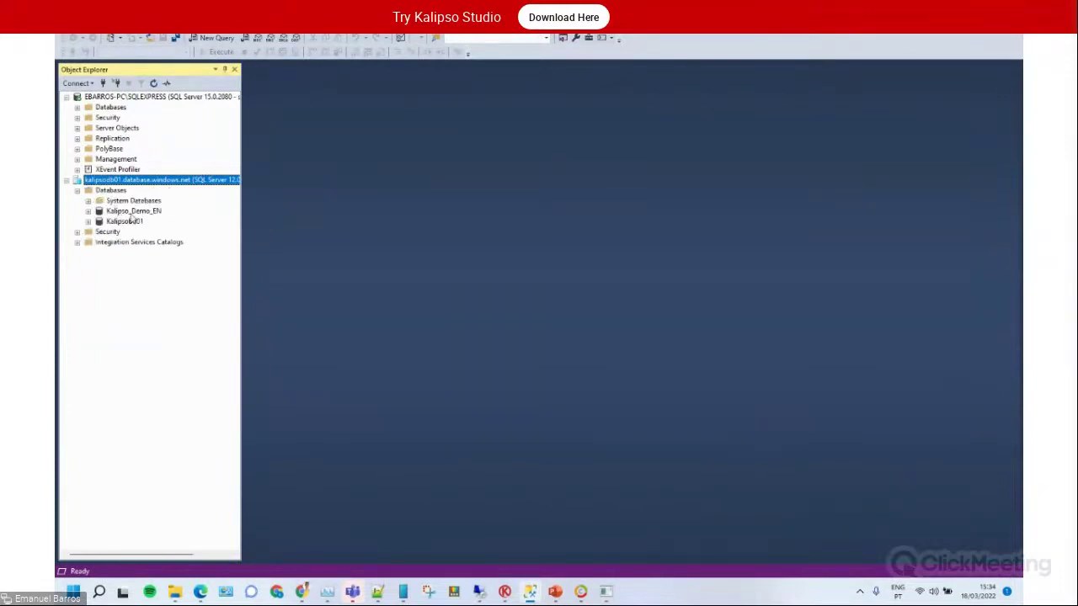
- Expand Kalipso_Demo_EN > Tables to show dbo.Products, then return to the Azure firewall settings
click(110, 223)
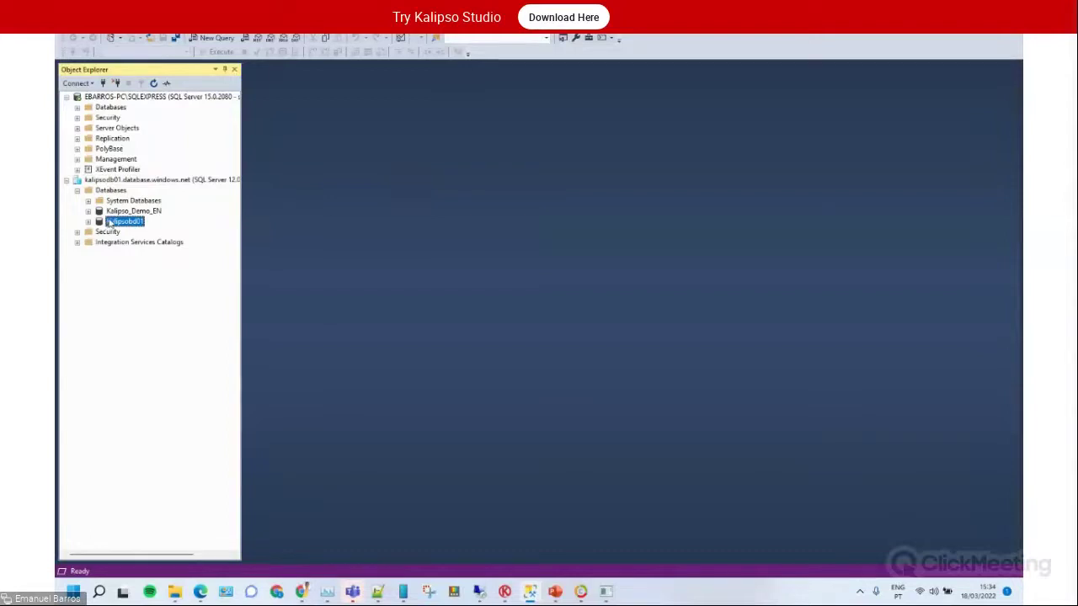
click(88, 211)
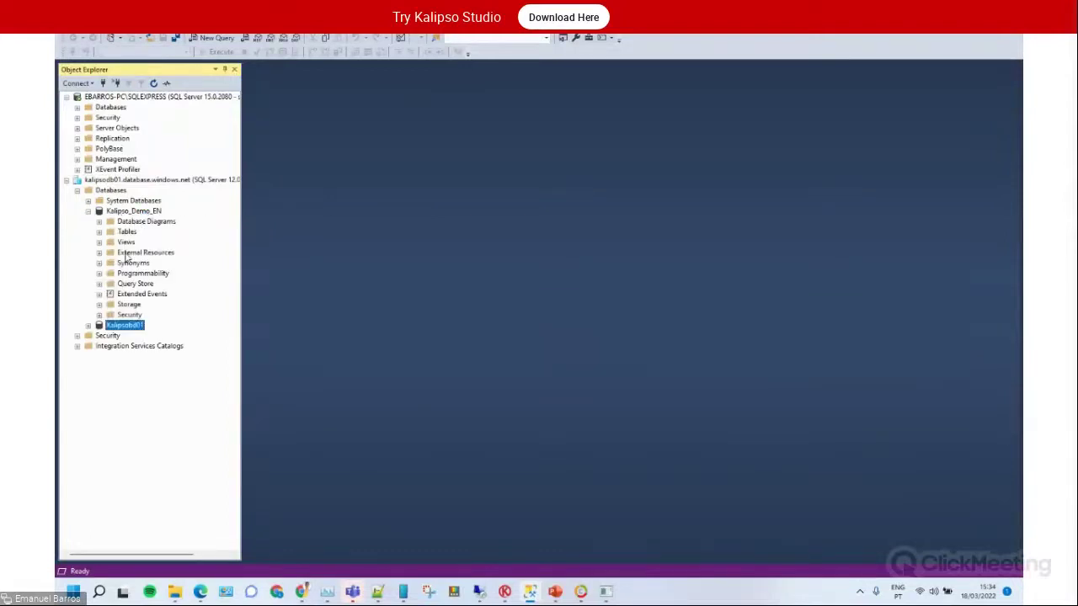
click(99, 231)
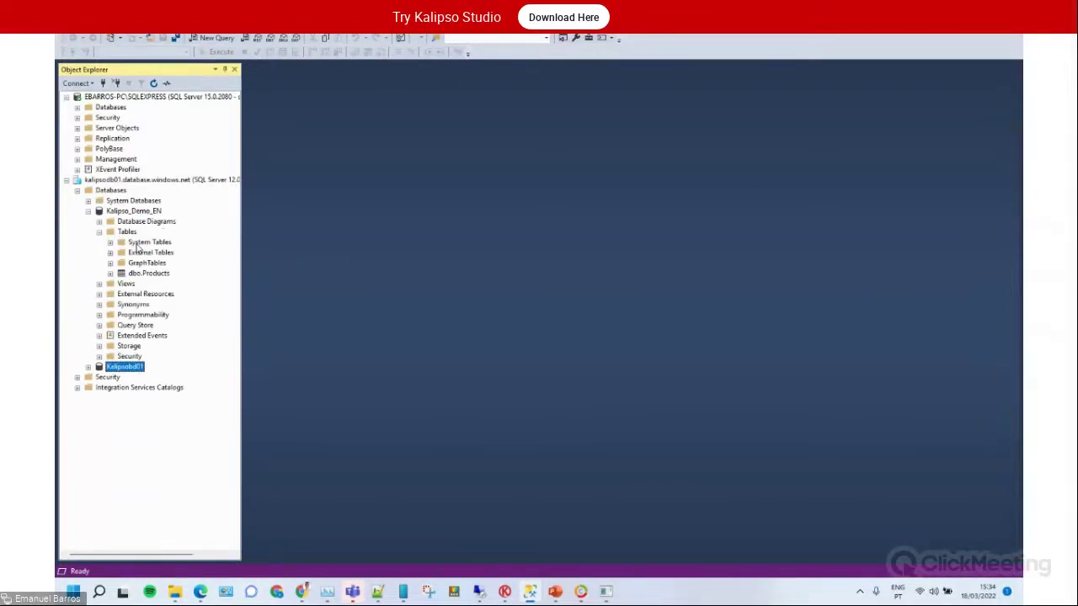
click(145, 274)
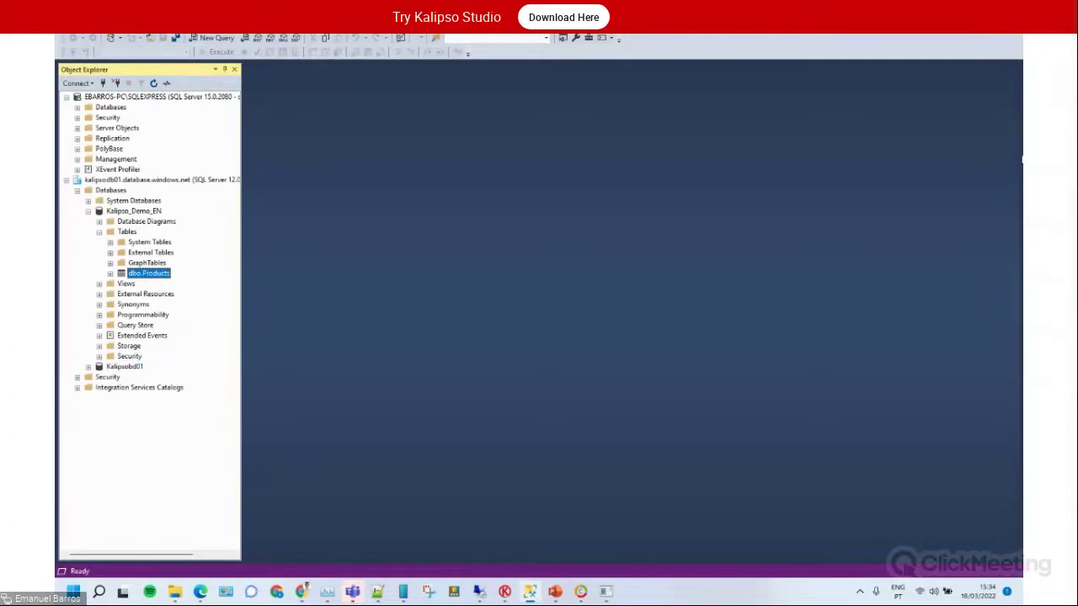
key(alt+Tab)
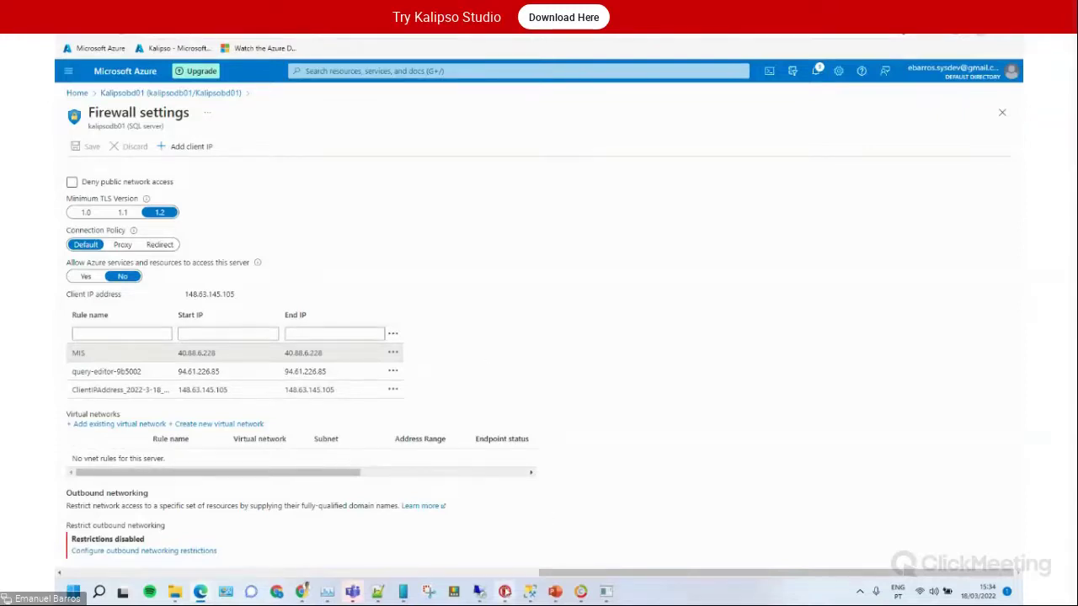
- Leave the kalipsodb01 firewall settings and switch to the presentation slides
mouse_move(531, 595)
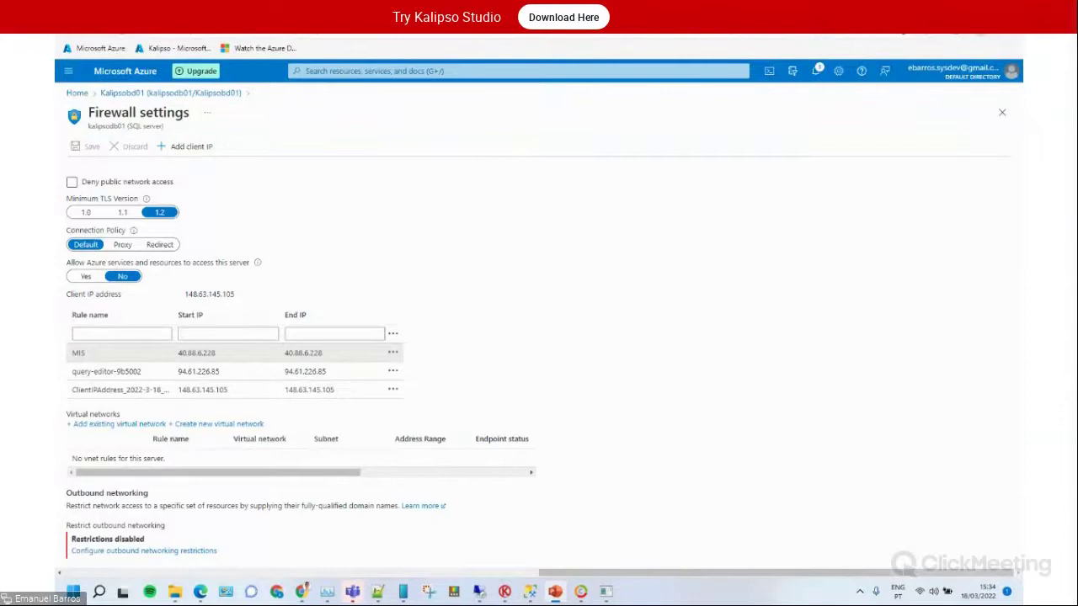
click(554, 591)
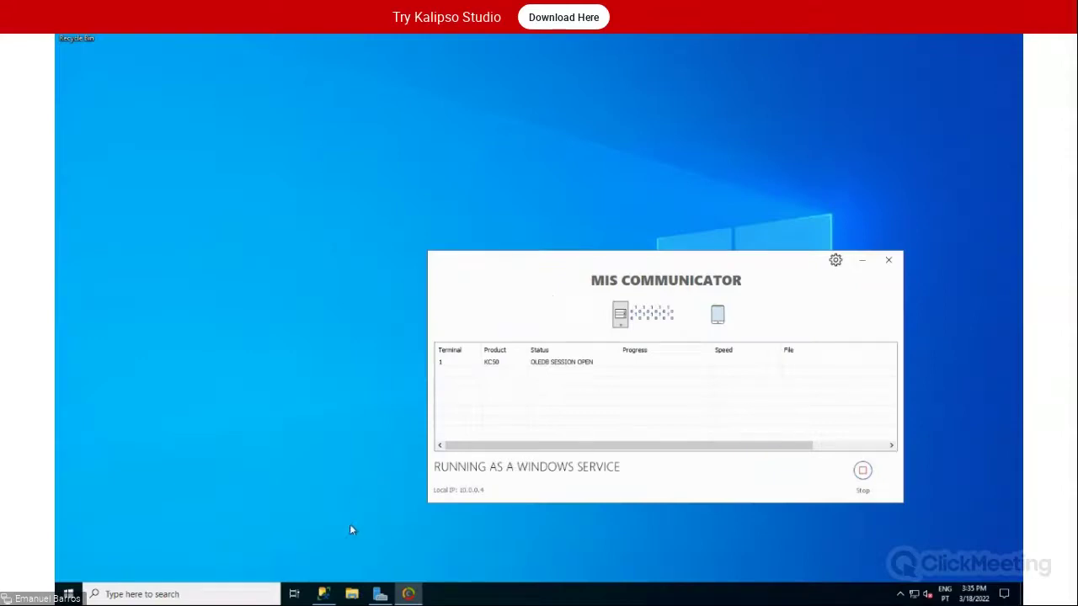
- Launch the 64-bit ODBC Data Sources tool and start adding a system DSN
click(181, 593)
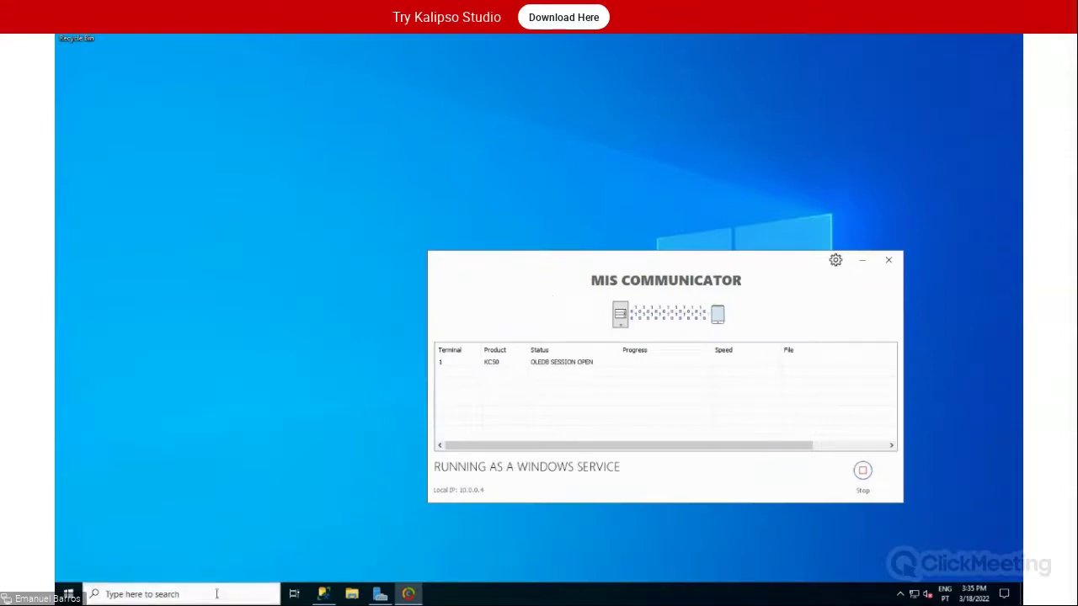
text(odbc)
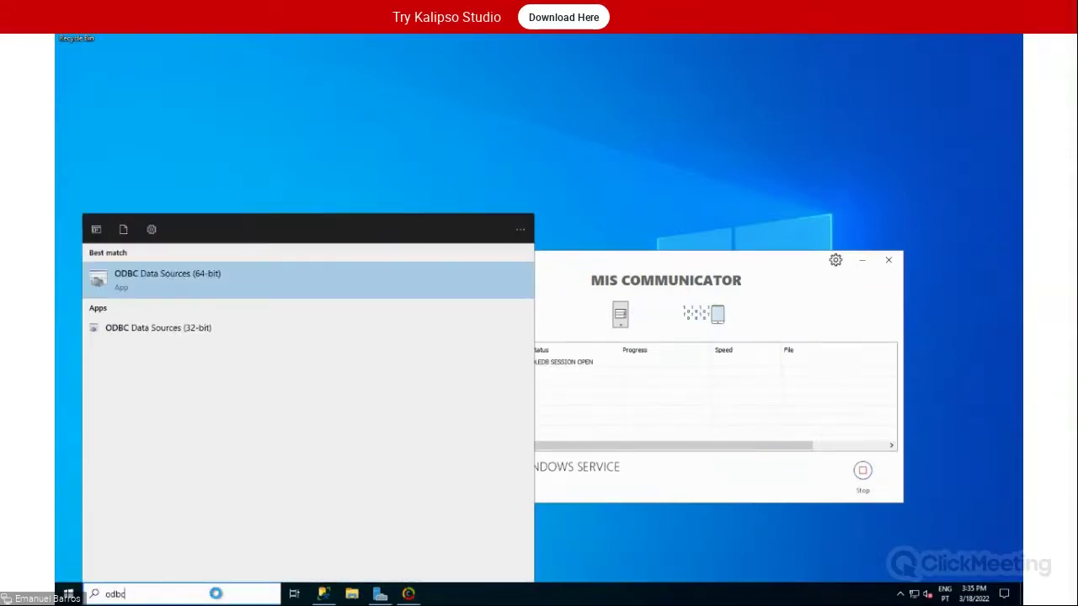
key(Return)
click(434, 209)
click(650, 240)
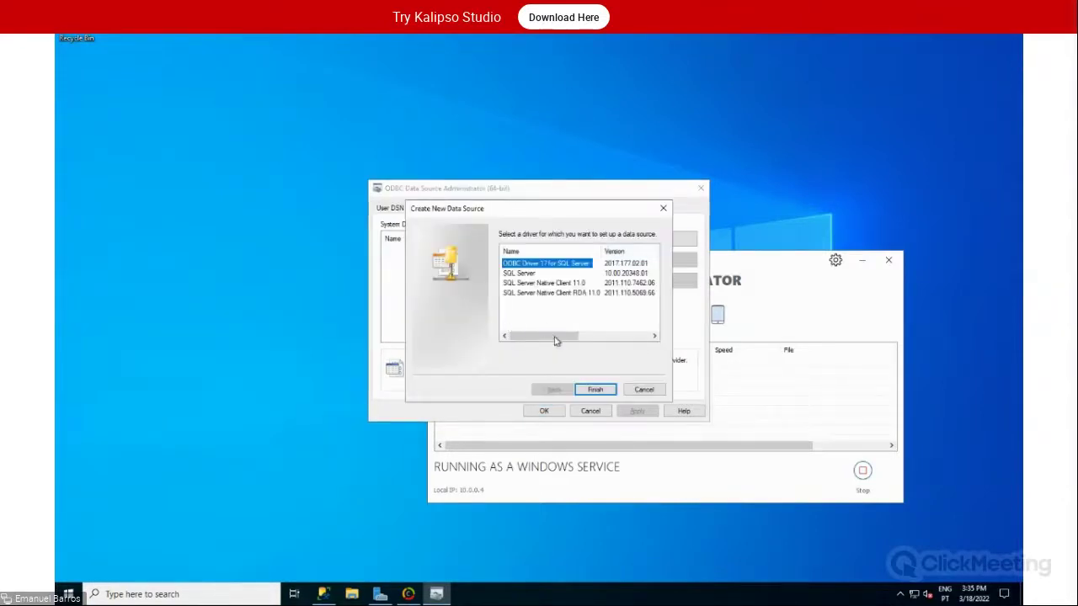
- Pick ODBC Driver 17 for SQL Server, name it AzureDB, and enter kalipsodb01.database.windows.net
double_click(535, 266)
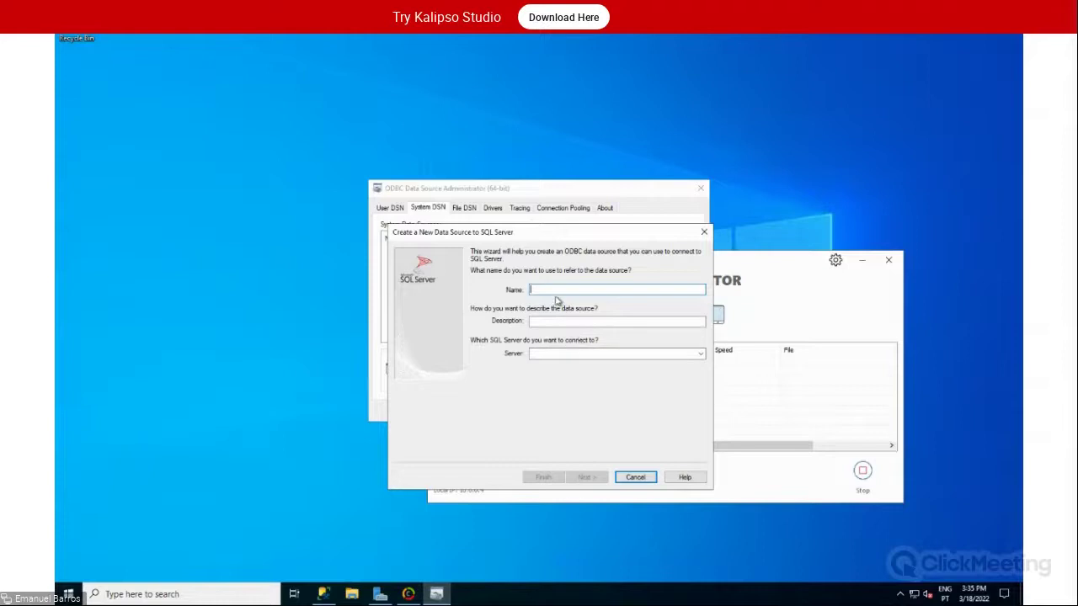
text(As)
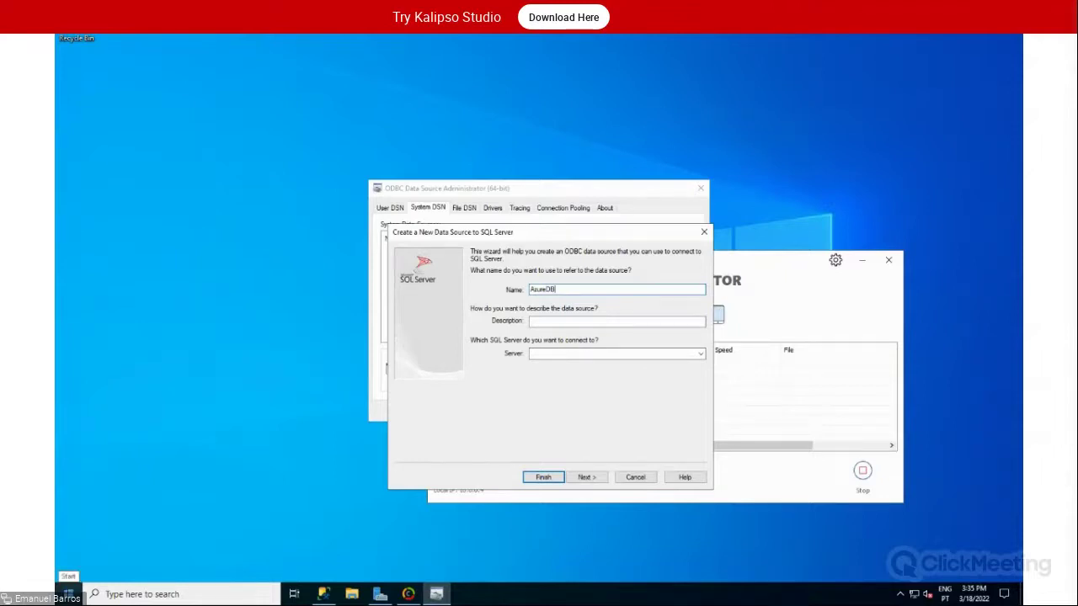
click(559, 354)
key(ctrl+v)
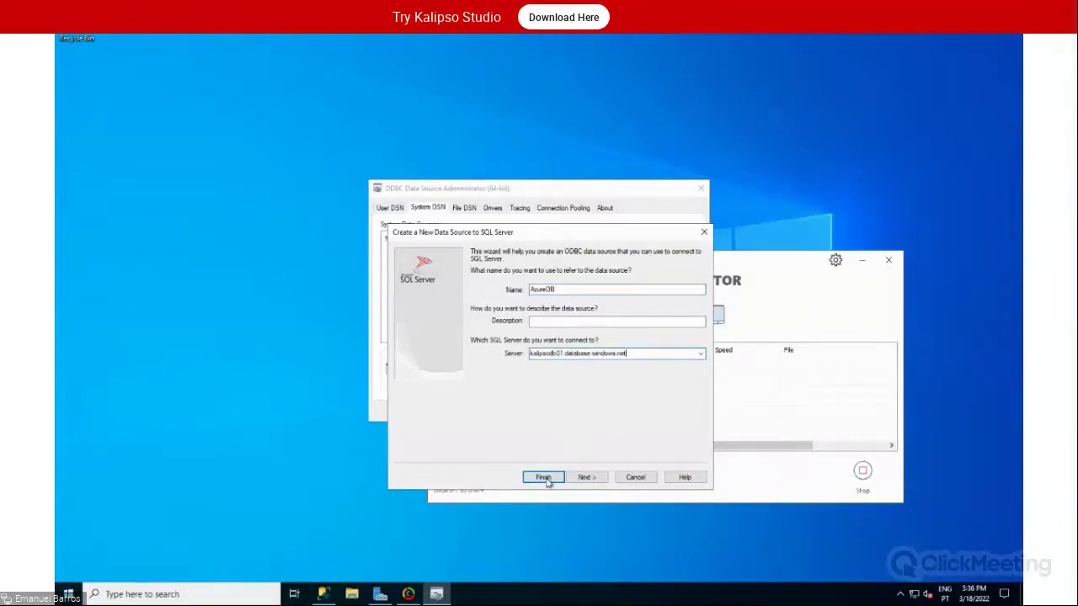
click(586, 476)
- Use SQL Server authentication with the login ID and the pasted account password
click(491, 299)
click(492, 320)
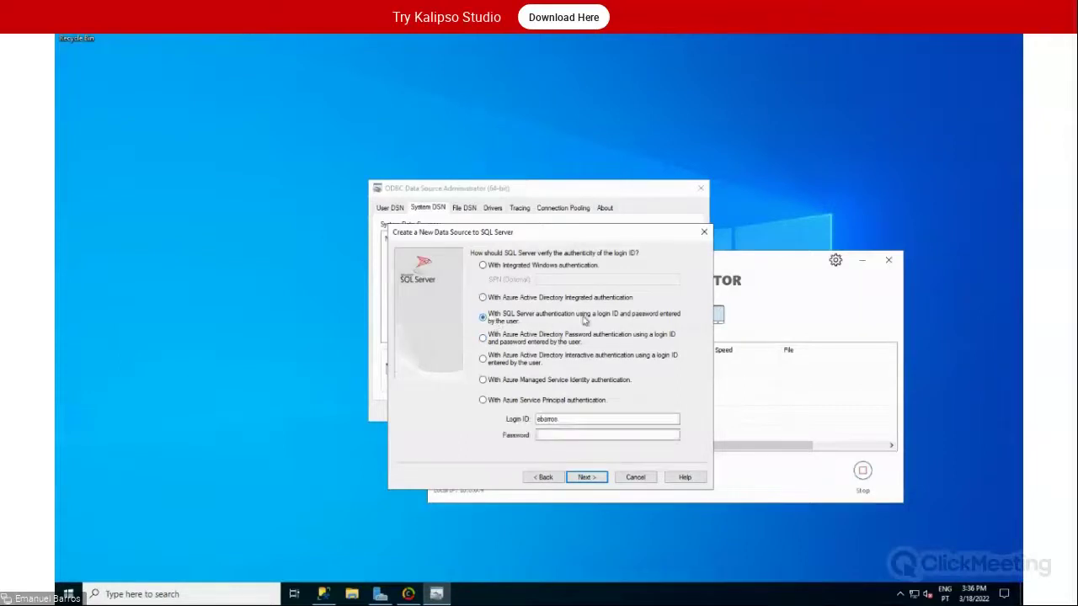
click(552, 424)
click(571, 435)
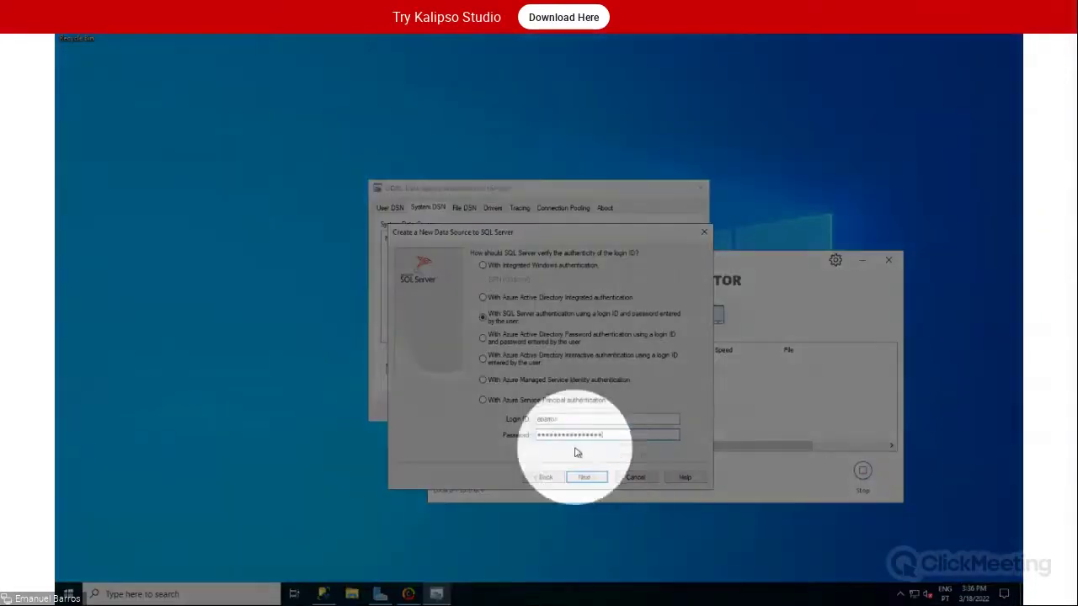
key(ctrl+v)
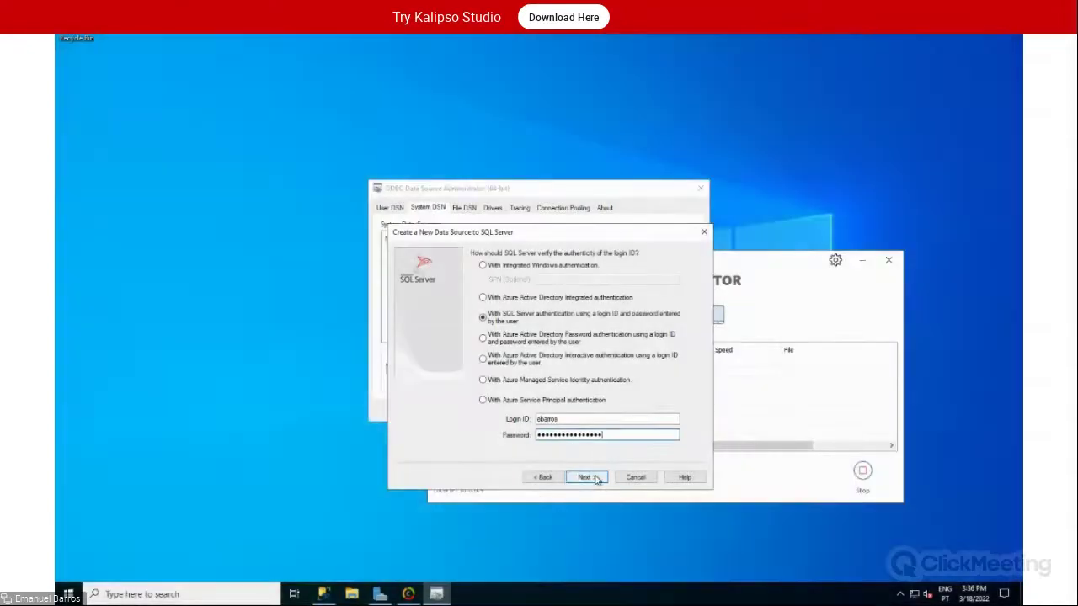
click(587, 477)
- Set the default database to Kalipso_Demo_EN and finish the data source
click(475, 254)
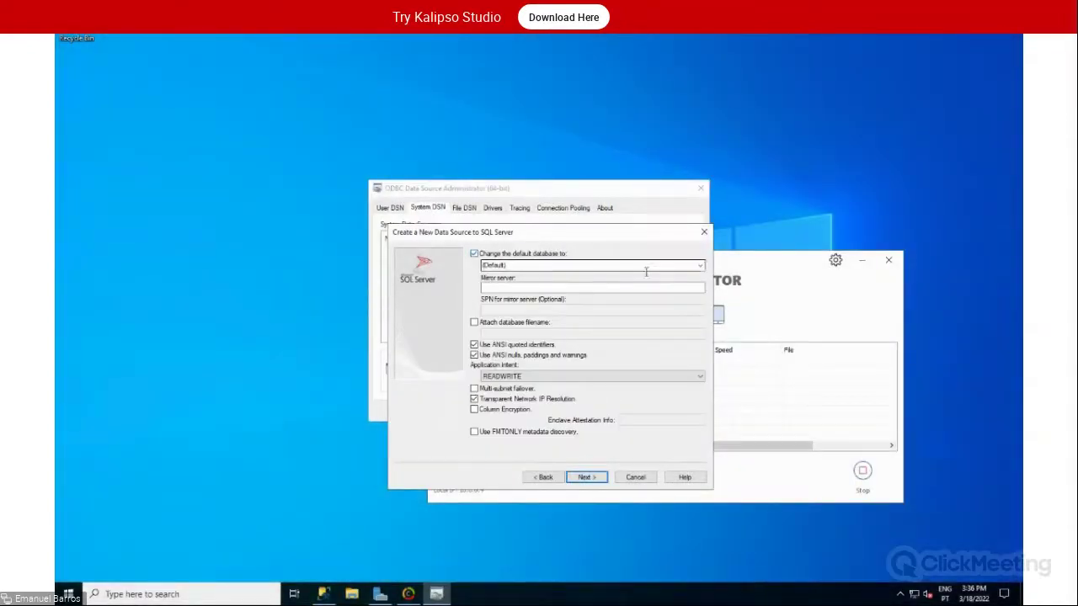
click(701, 266)
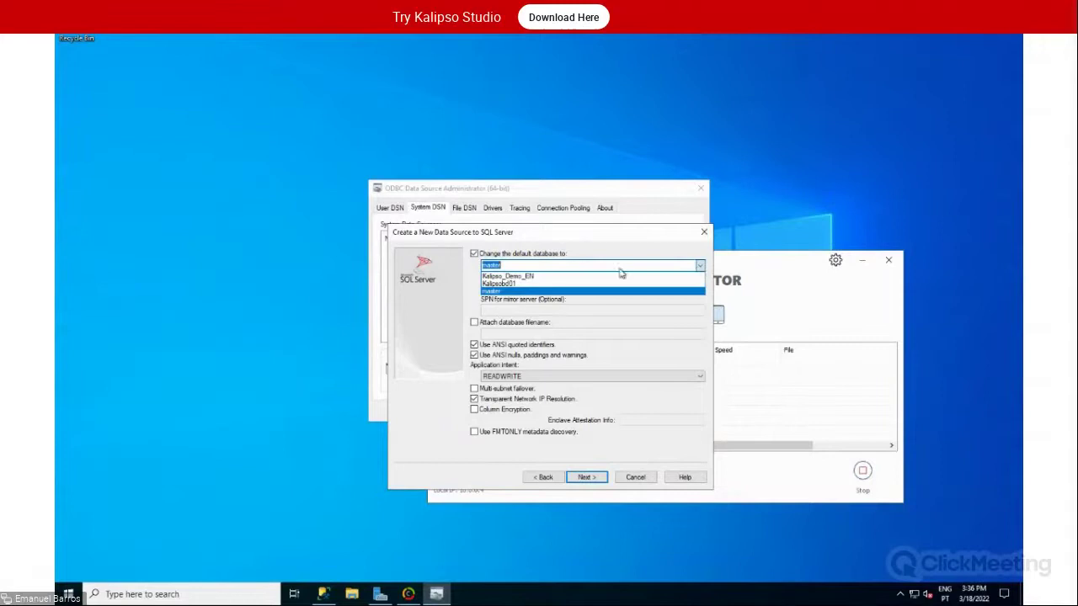
click(508, 277)
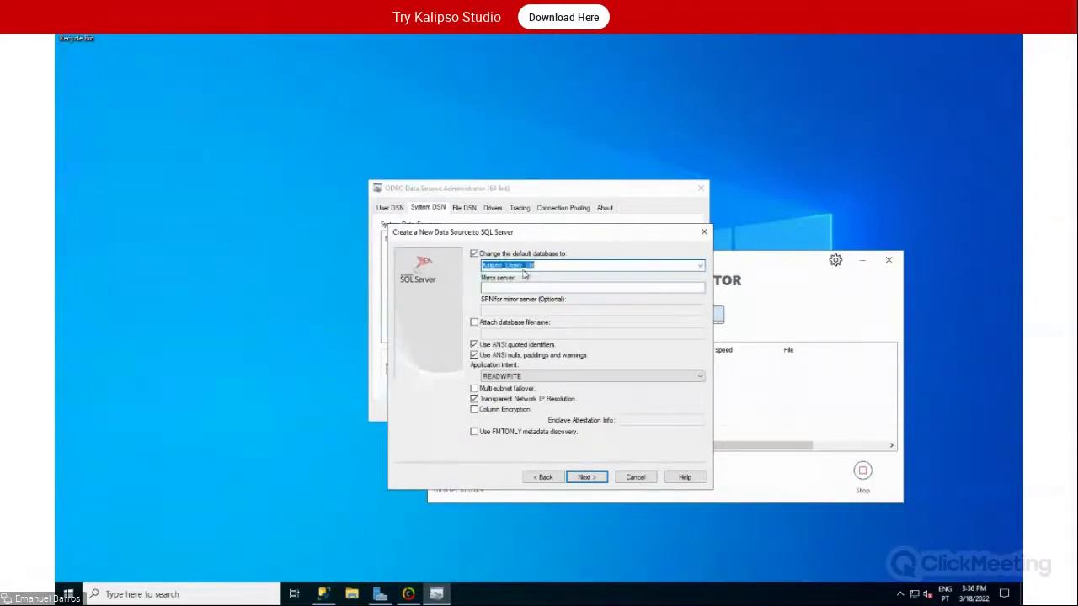
click(592, 479)
click(592, 479)
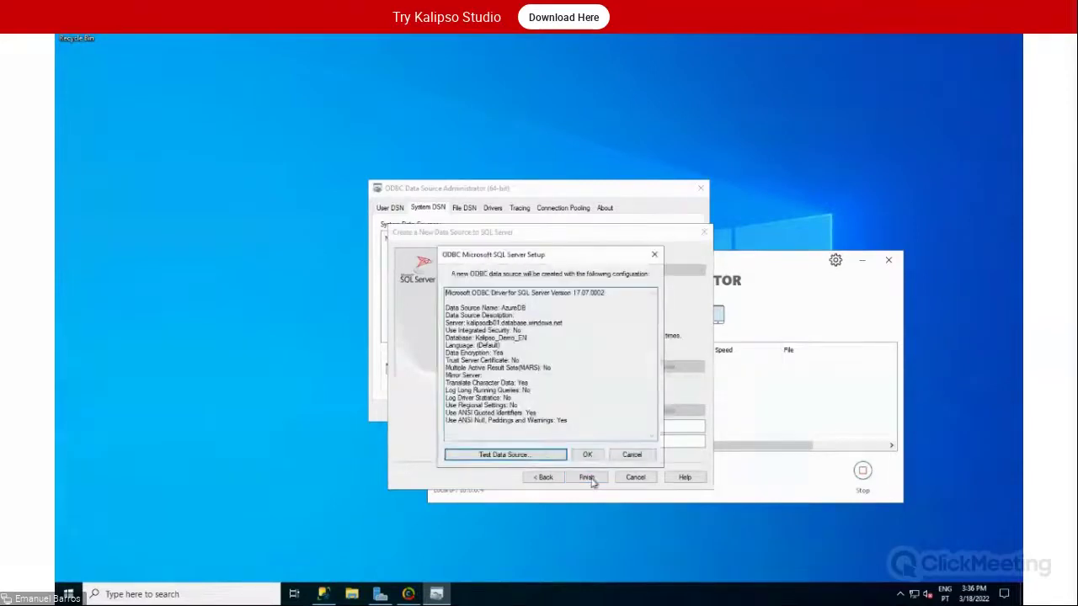
- Test the AzureDB source successfully, save it, and close the ODBC tool
click(503, 452)
click(550, 455)
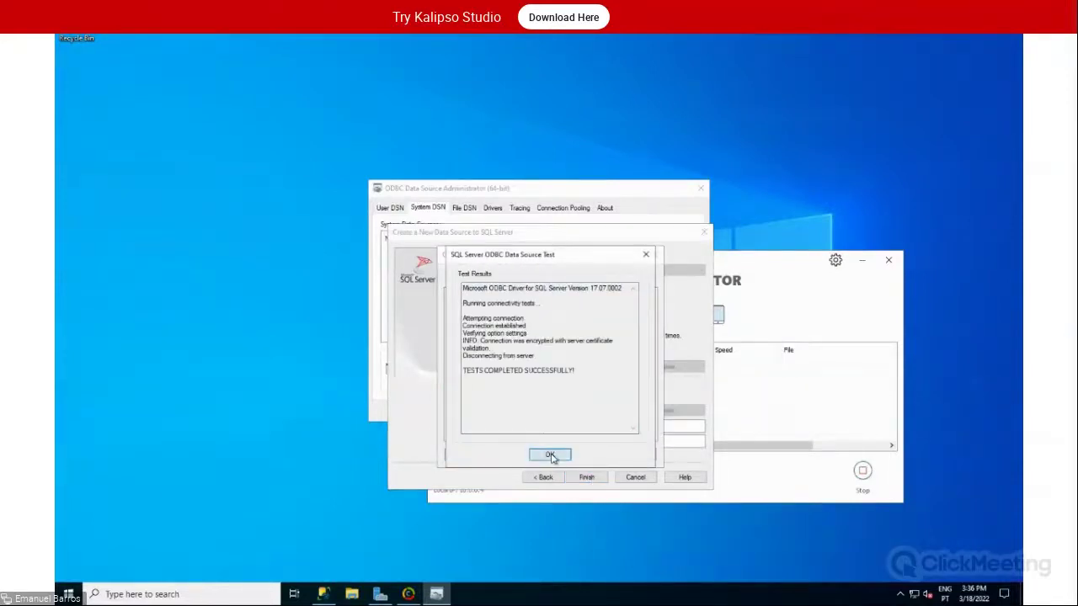
click(589, 454)
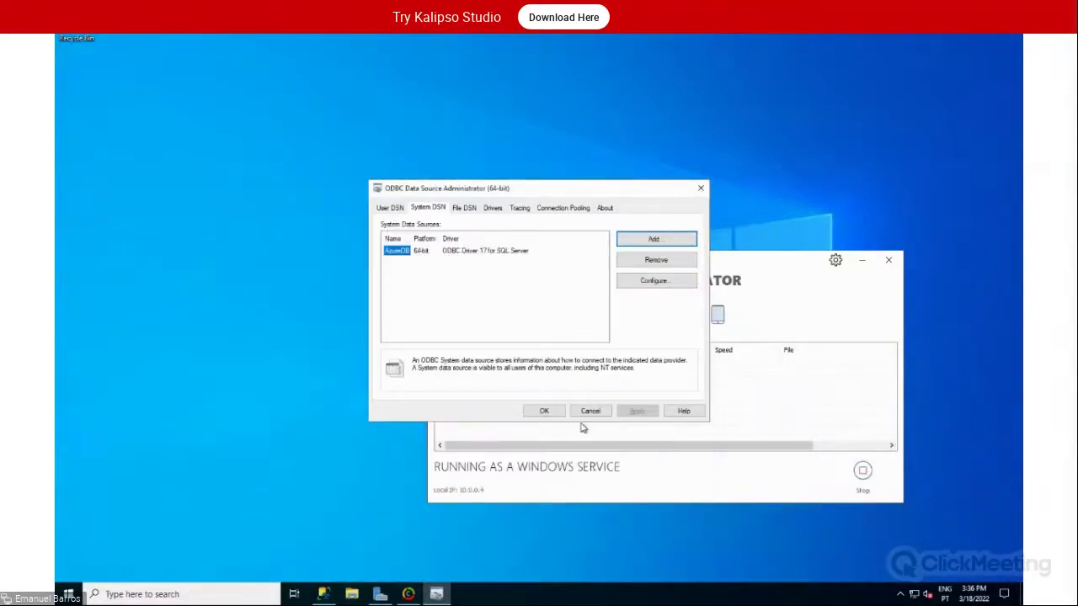
click(545, 411)
drag(548, 187, 380, 131)
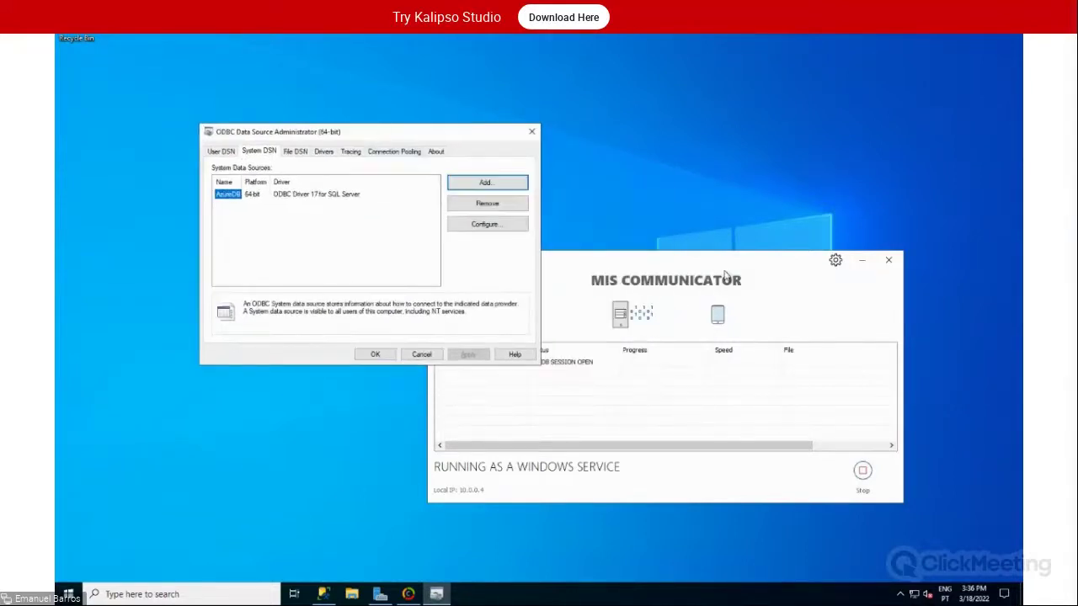
click(378, 358)
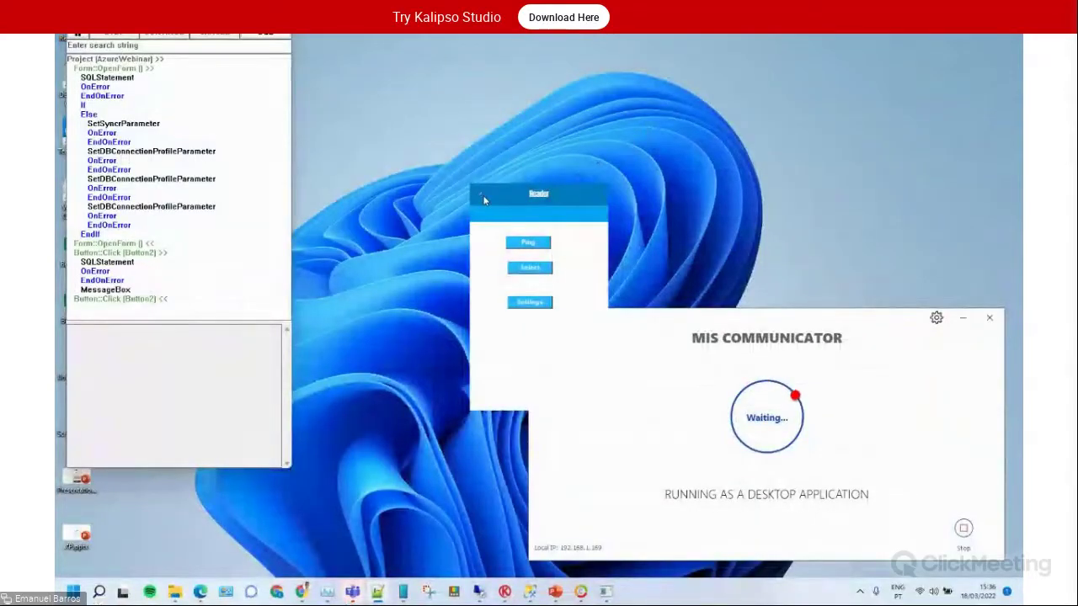
- Back out of the simulator's Reader screen and close its communications settings
click(484, 199)
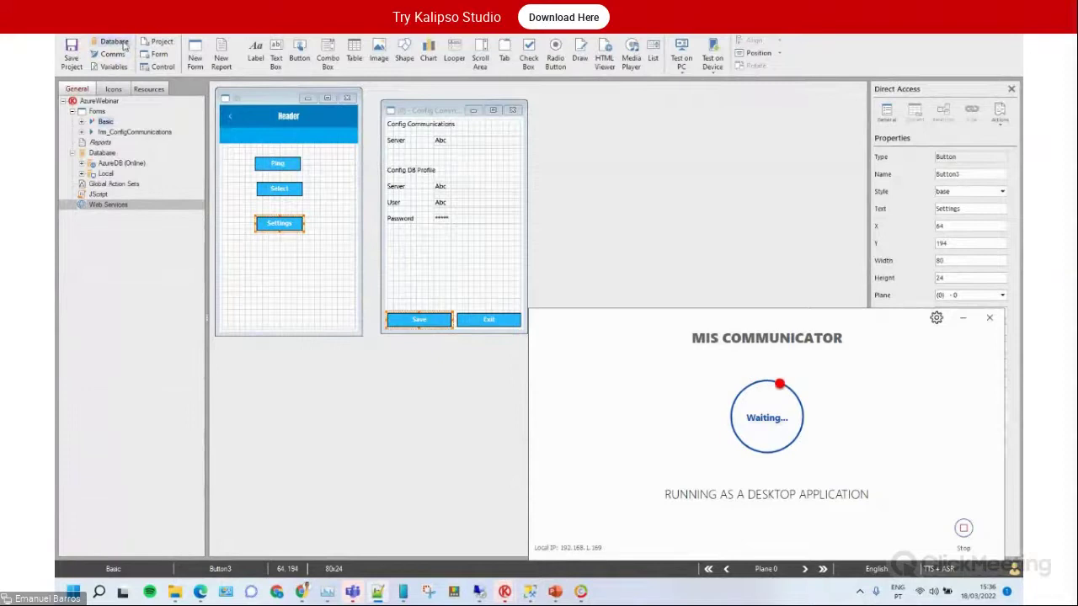
click(117, 54)
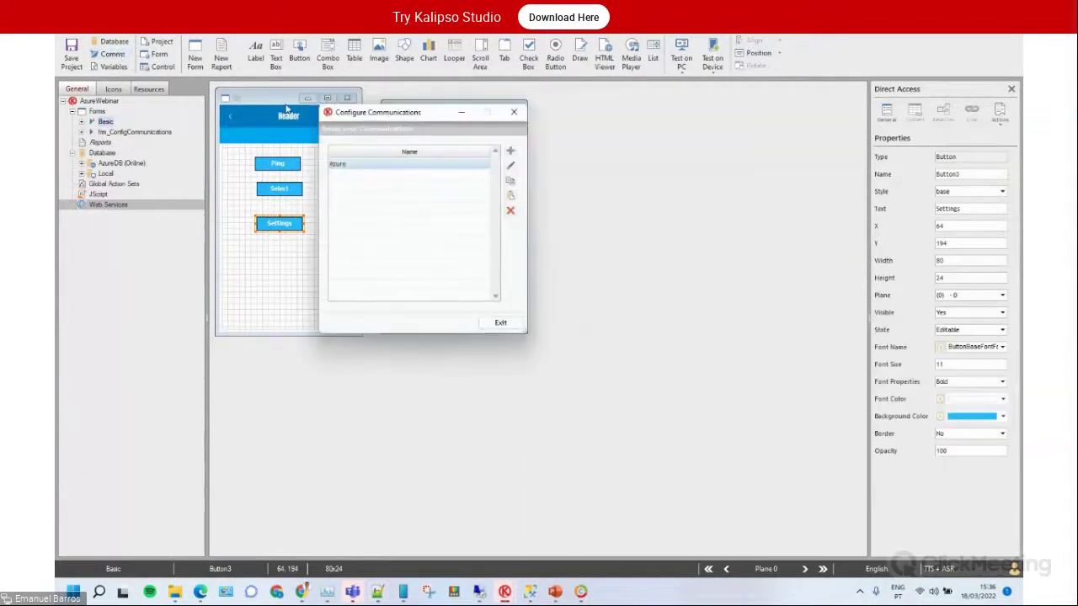
click(512, 113)
- Edit the AzureDB database profile: provider SQL Server, connection type ODBC
click(111, 41)
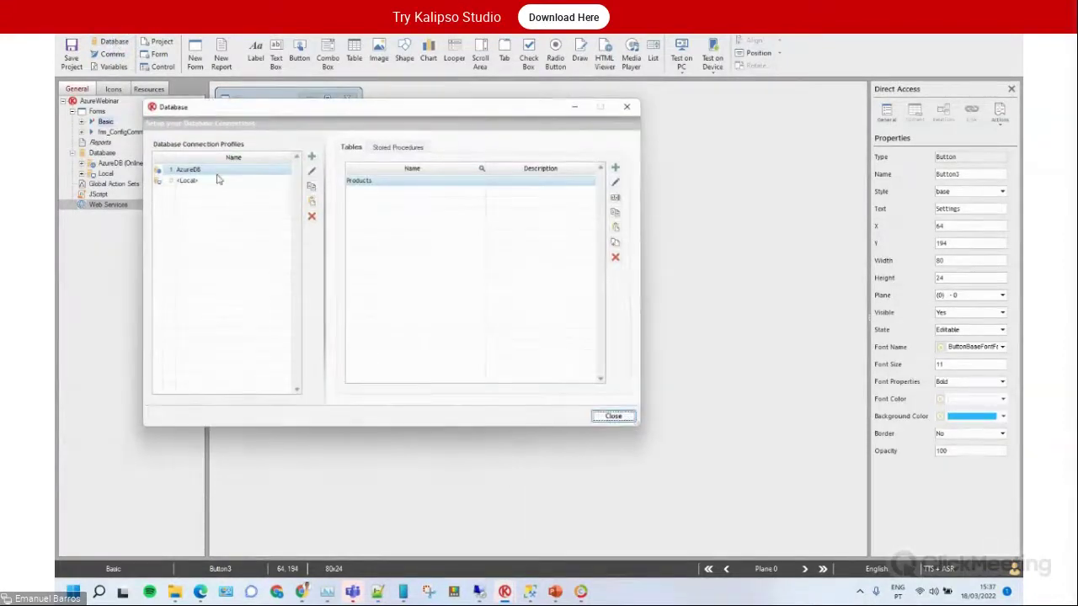
double_click(217, 173)
click(383, 237)
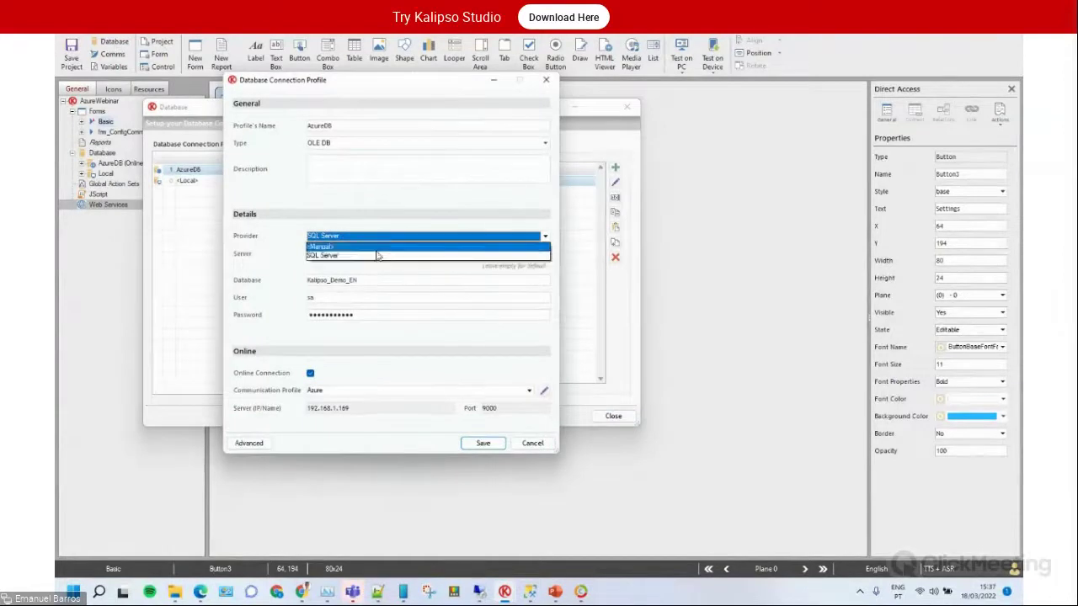
click(375, 256)
click(335, 143)
click(318, 163)
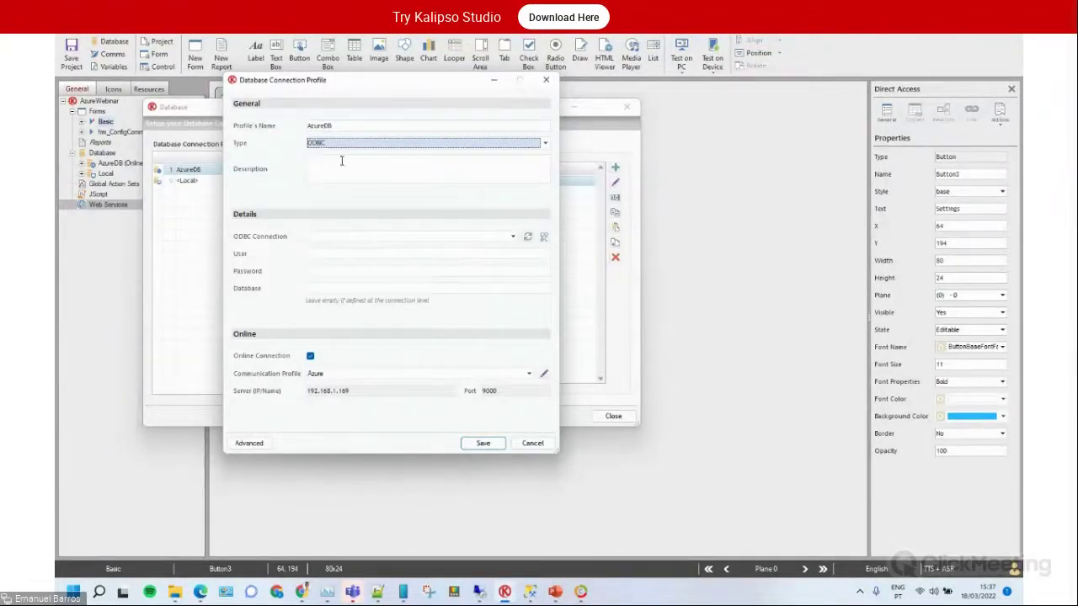
- Launch the 64-bit ODBC tool on the System DSN list, dismissing a chat notification
click(99, 593)
text(odbc)
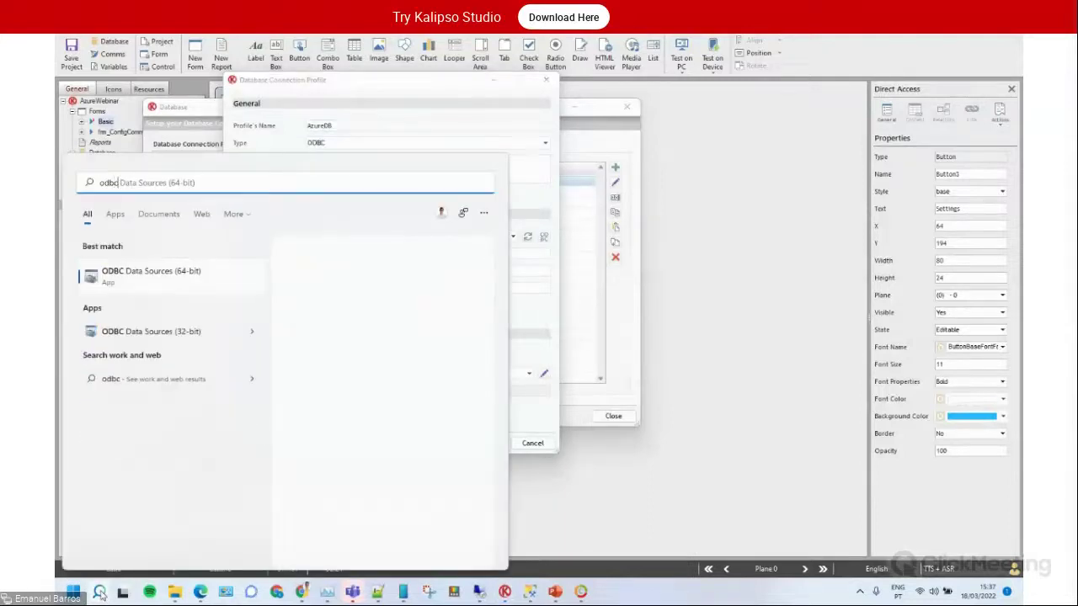
click(100, 593)
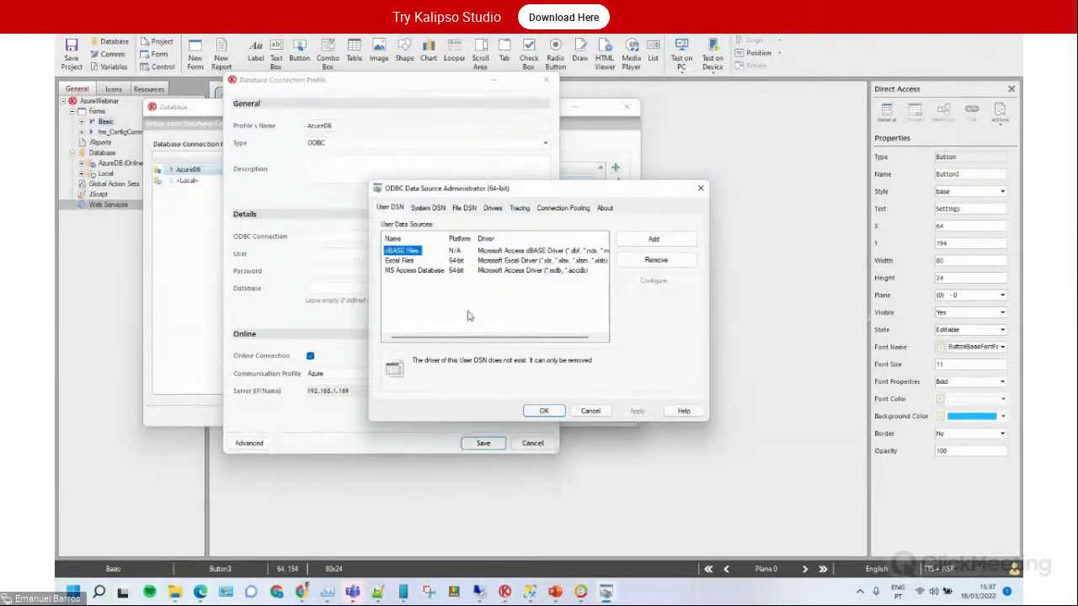
click(433, 208)
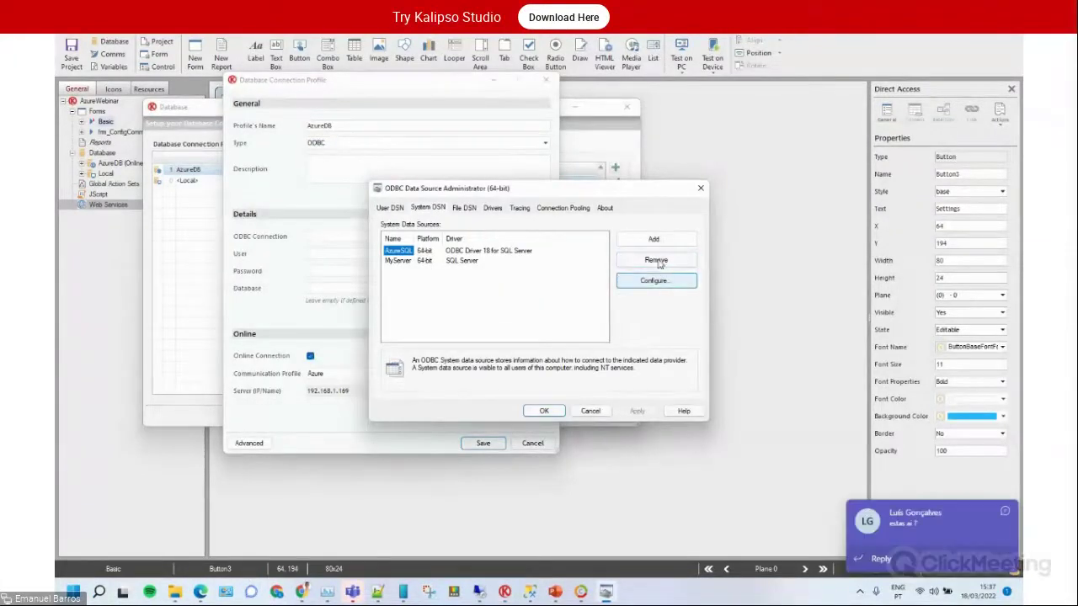
click(1005, 511)
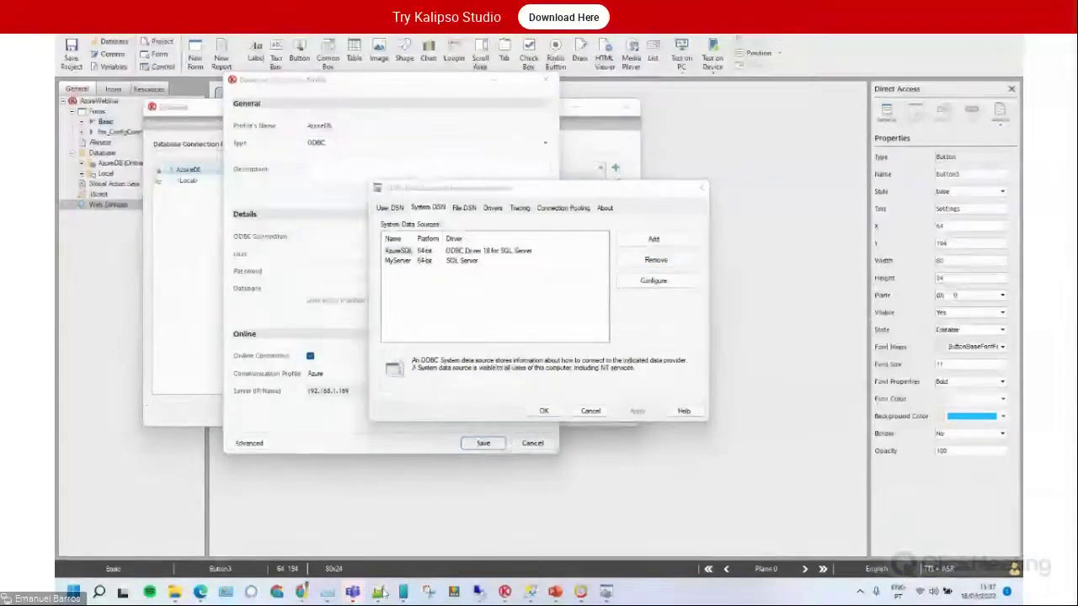
right_click(352, 592)
click(362, 571)
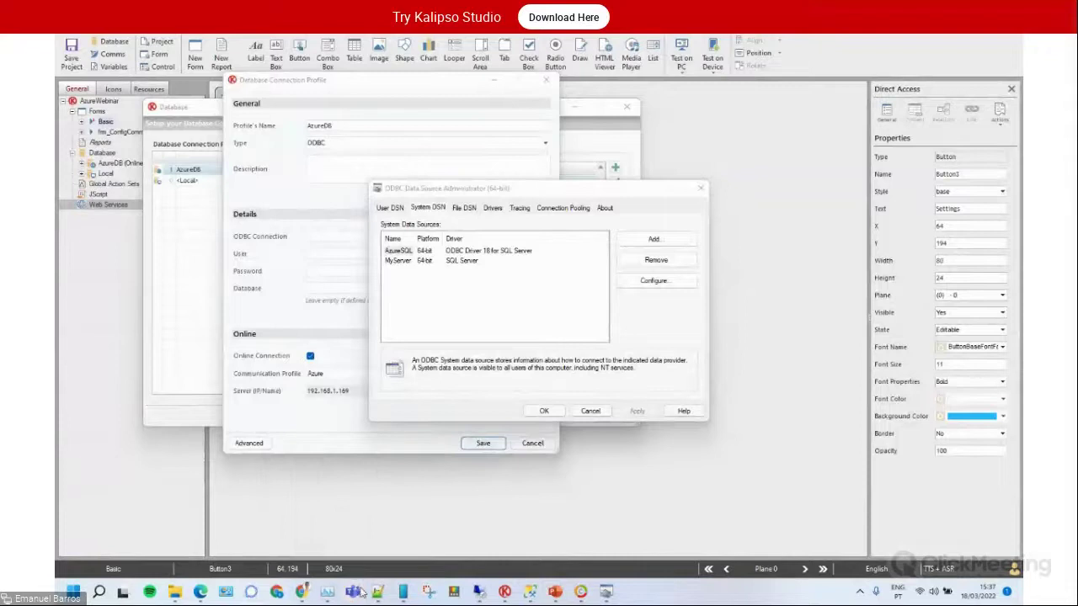
- Remove the AzureSQL system data source
click(398, 251)
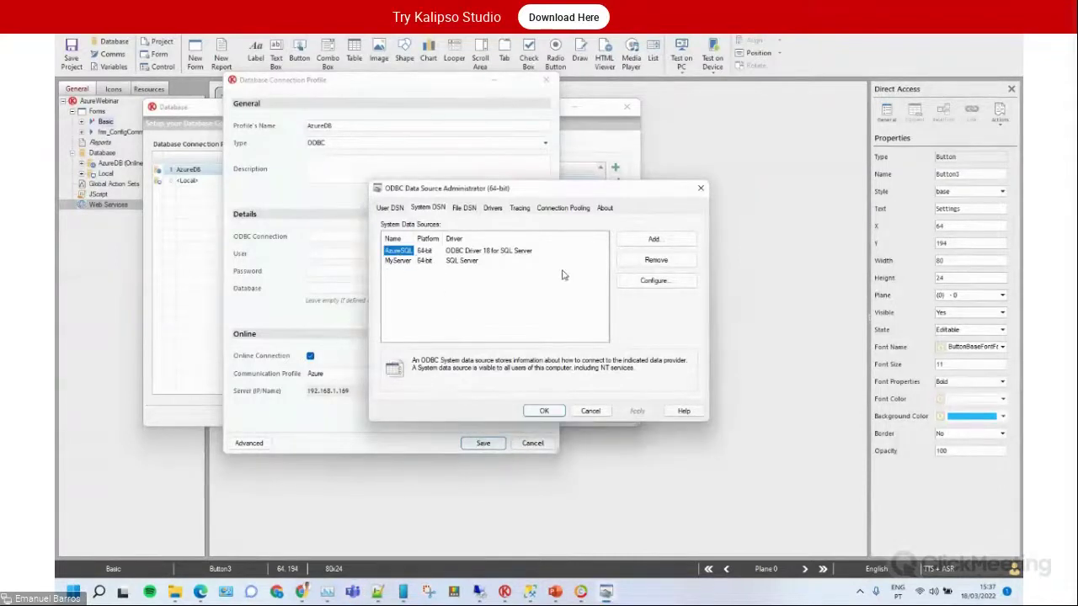
click(655, 260)
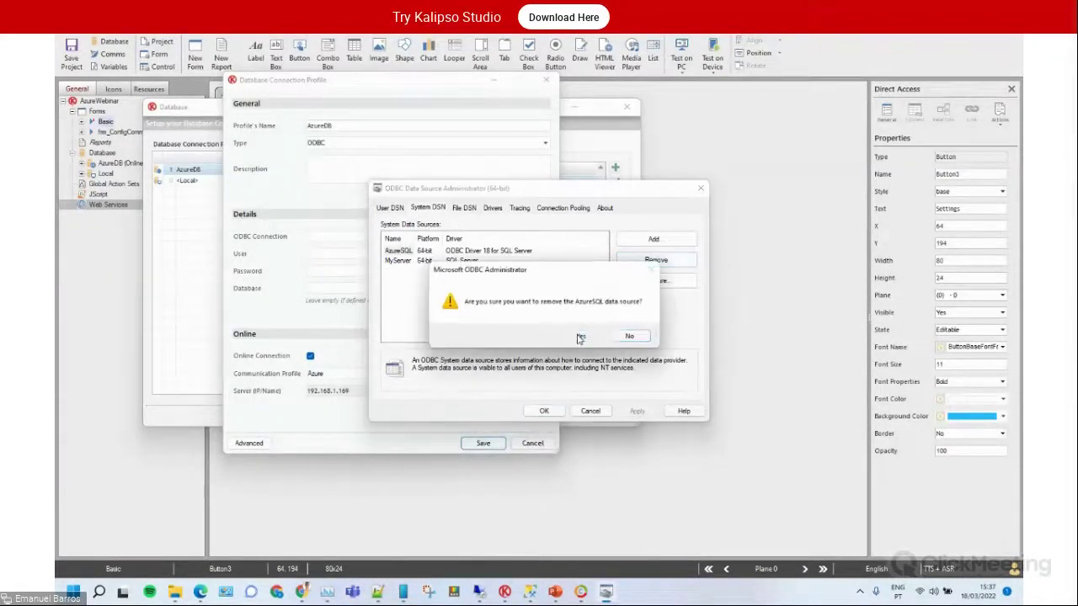
click(581, 336)
- Add a data source on ODBC Driver 18 for SQL Server, naming it Azure…
click(653, 241)
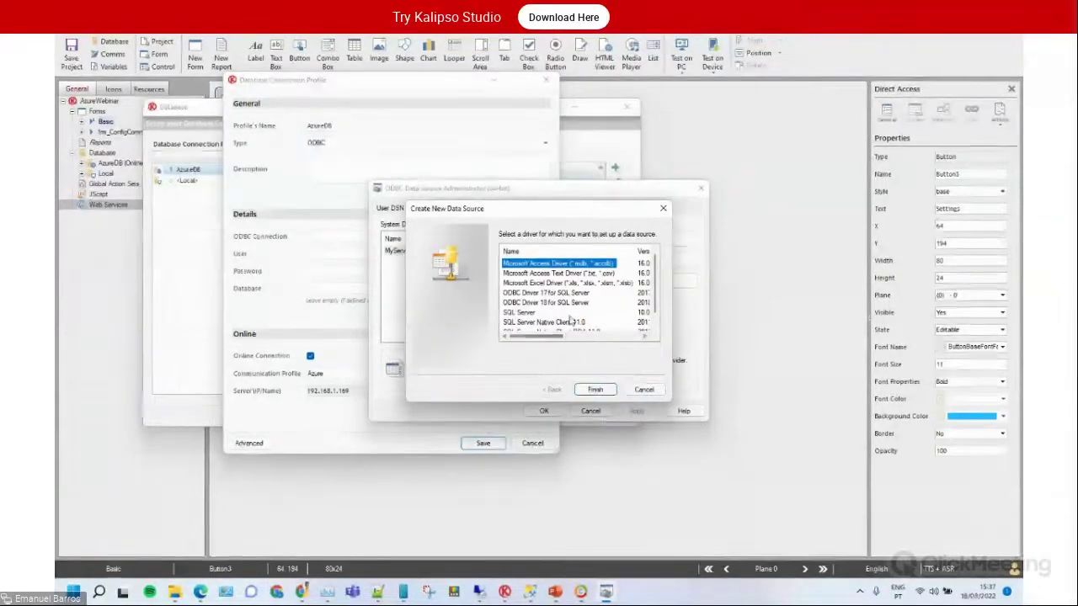
click(576, 303)
click(595, 389)
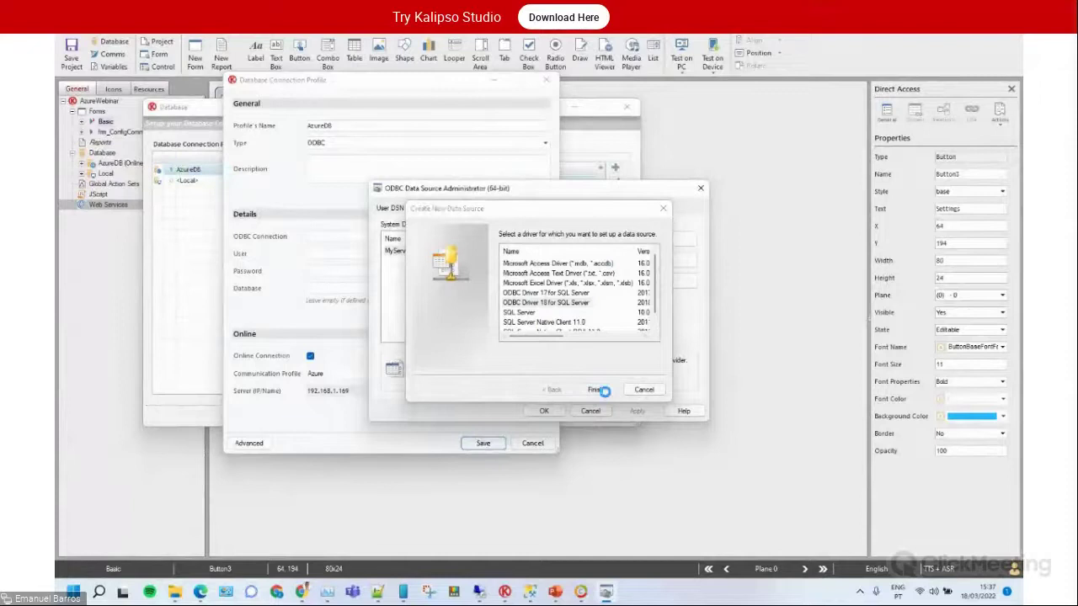
text(Azure)
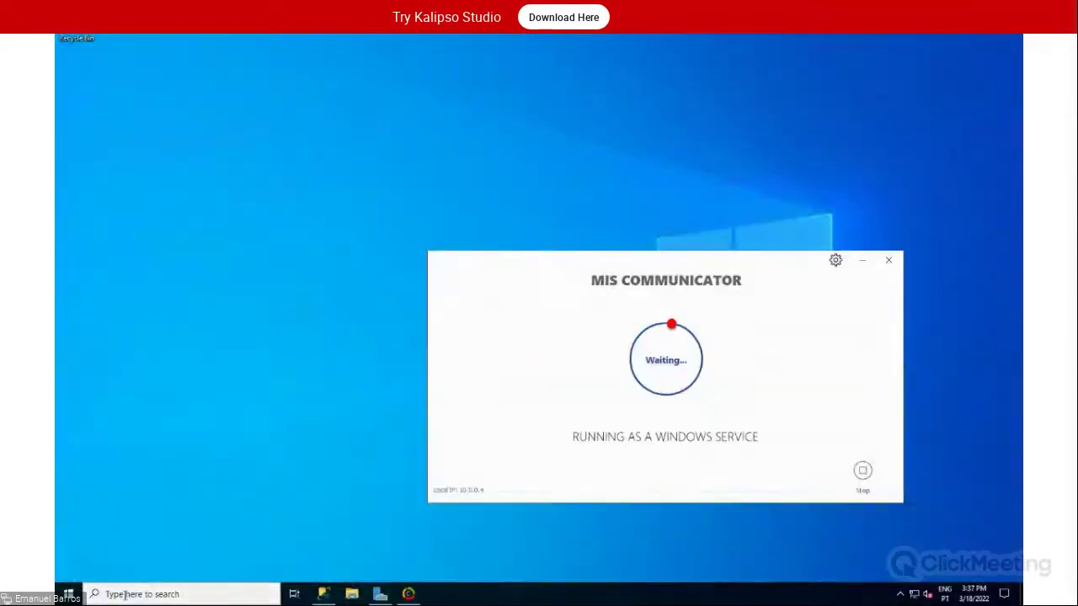
click(124, 594)
text(odbc)
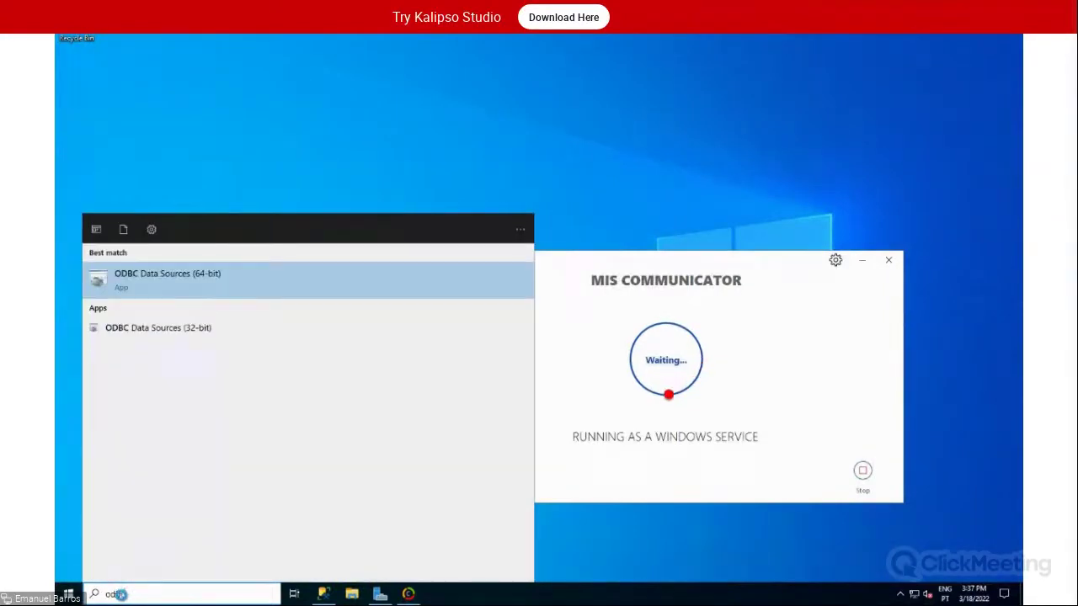
click(204, 284)
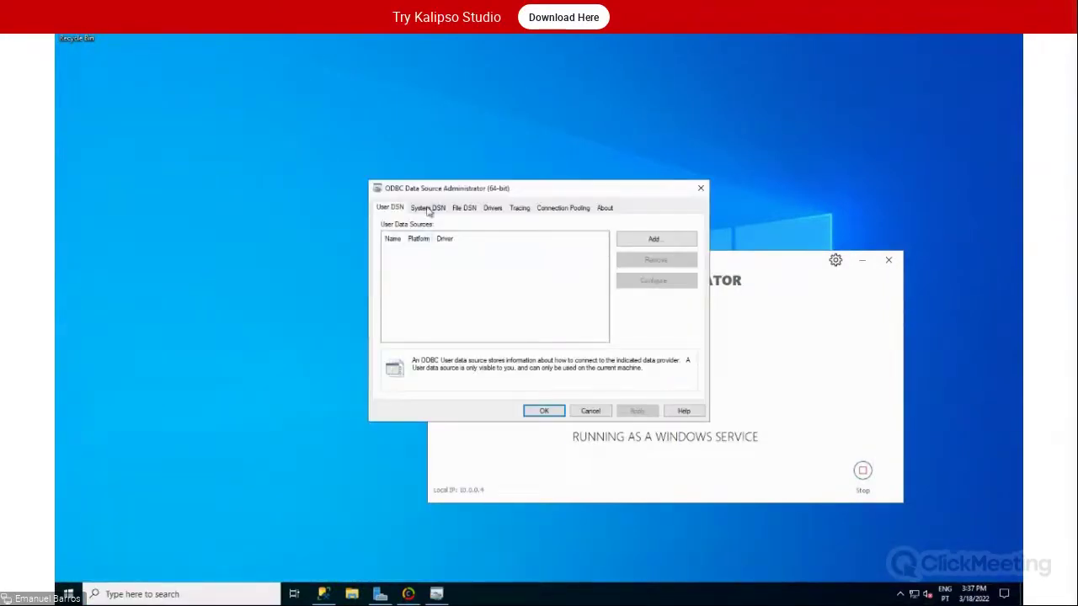
click(429, 208)
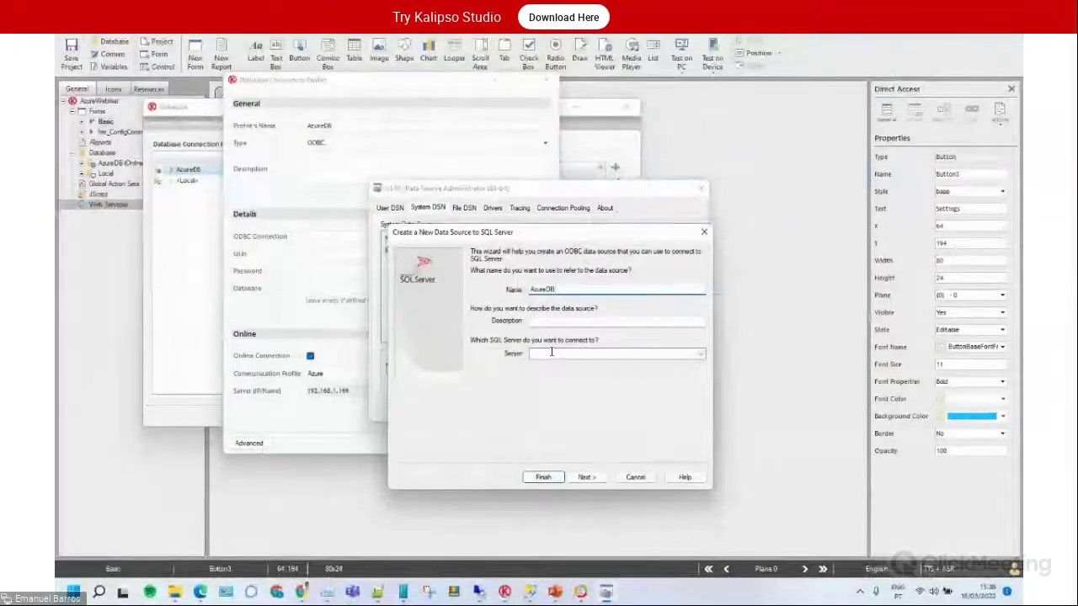
click(551, 352)
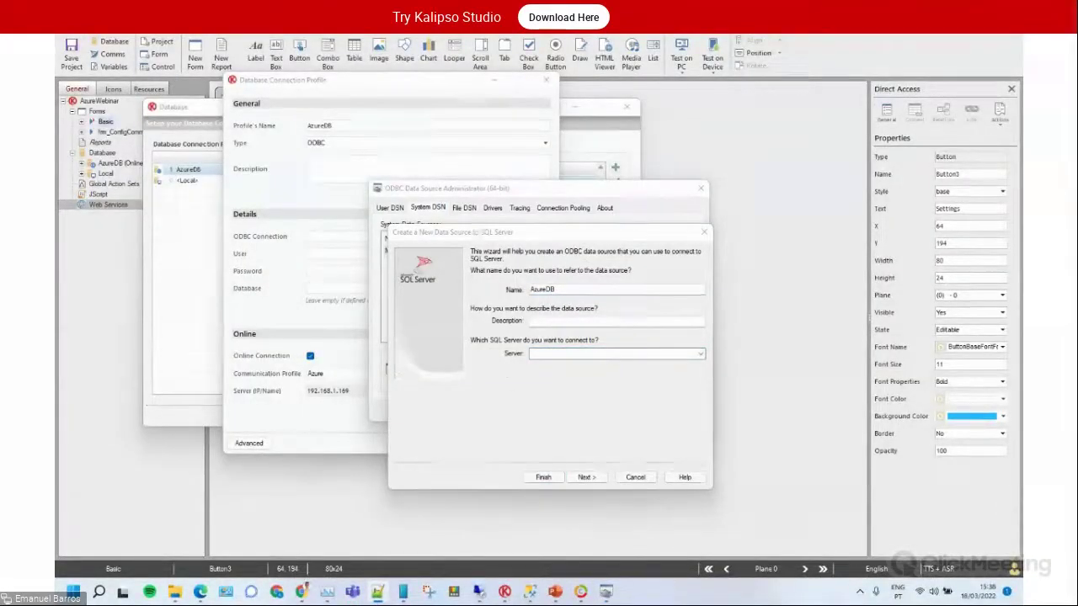
- Enter the Azure server and use SQL Server authentication with the login ID and password
click(586, 355)
key(ctrl+v)
click(589, 477)
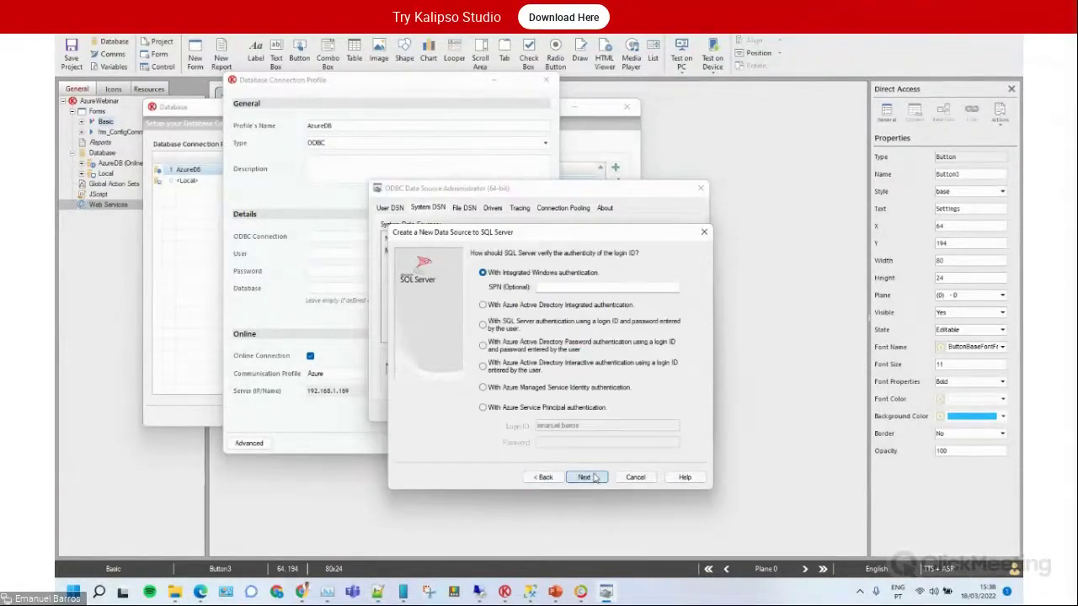
click(483, 324)
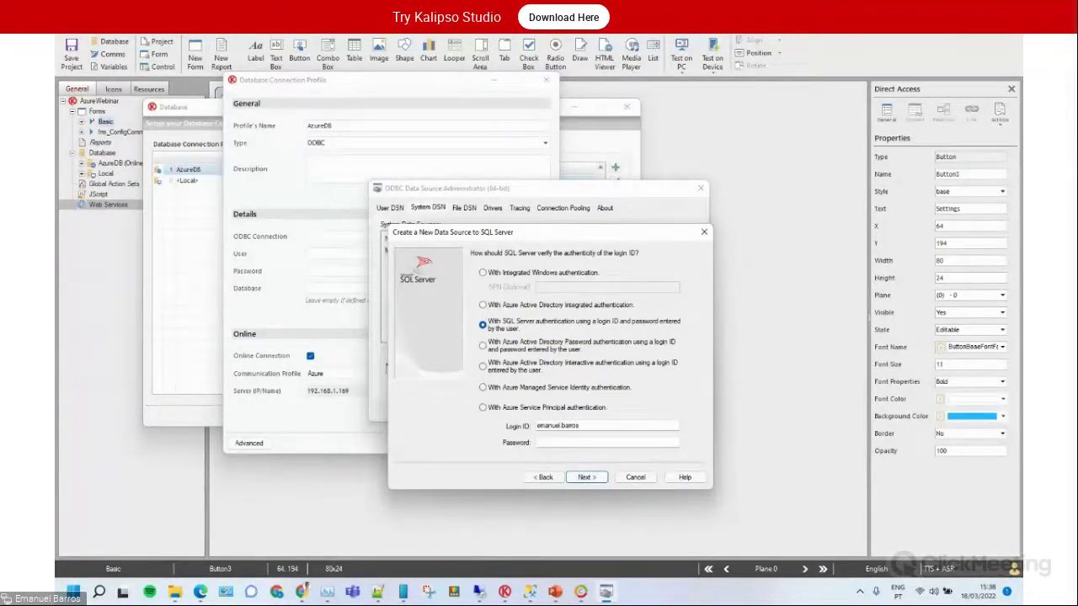
double_click(552, 427)
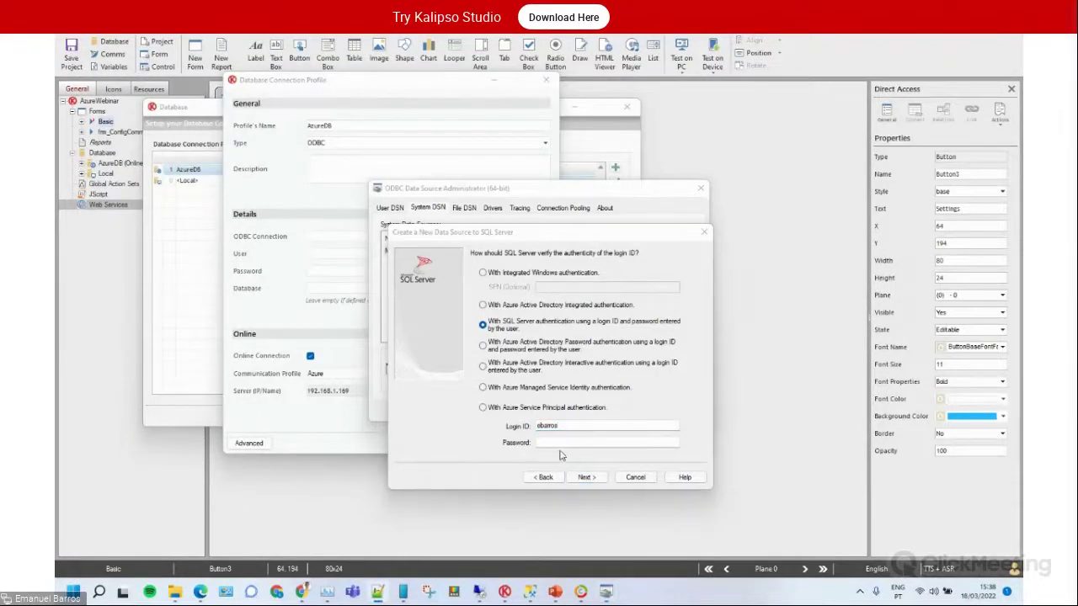
key(ctrl+v)
click(586, 476)
- Make Kalipso_Demo_EN the default database and finish the wizard
click(474, 253)
click(700, 266)
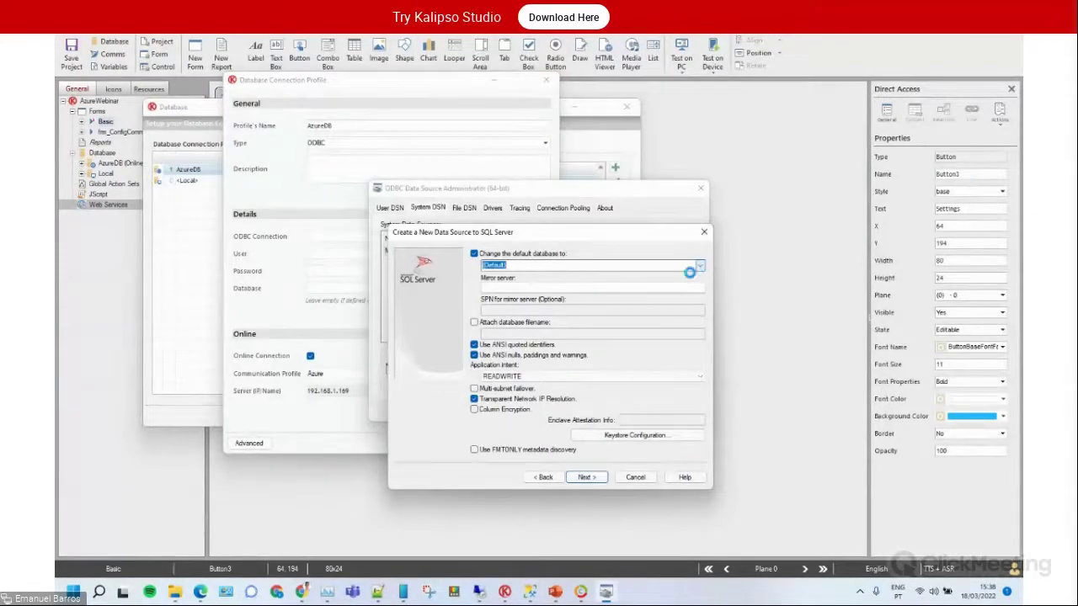
click(510, 278)
key(ctrl+c)
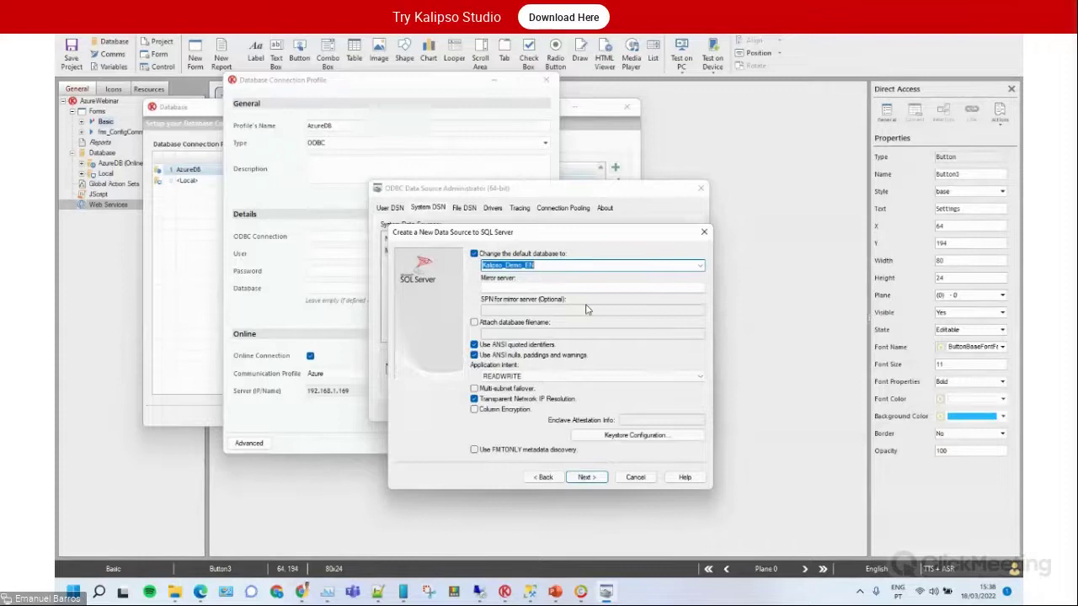
click(594, 477)
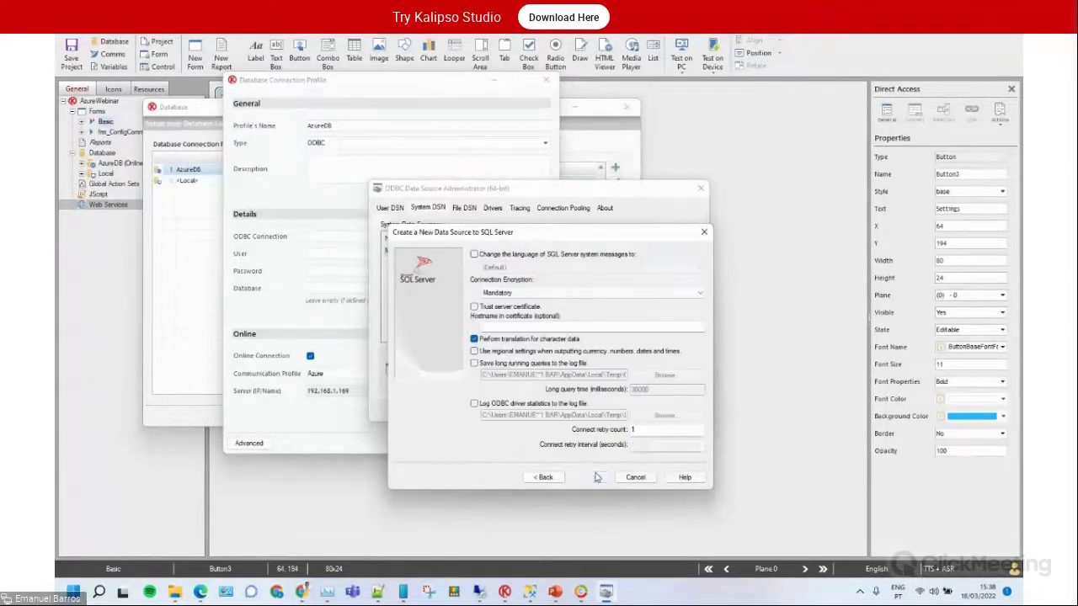
click(598, 478)
- Test the AzureDB data source successfully and confirm it
click(553, 454)
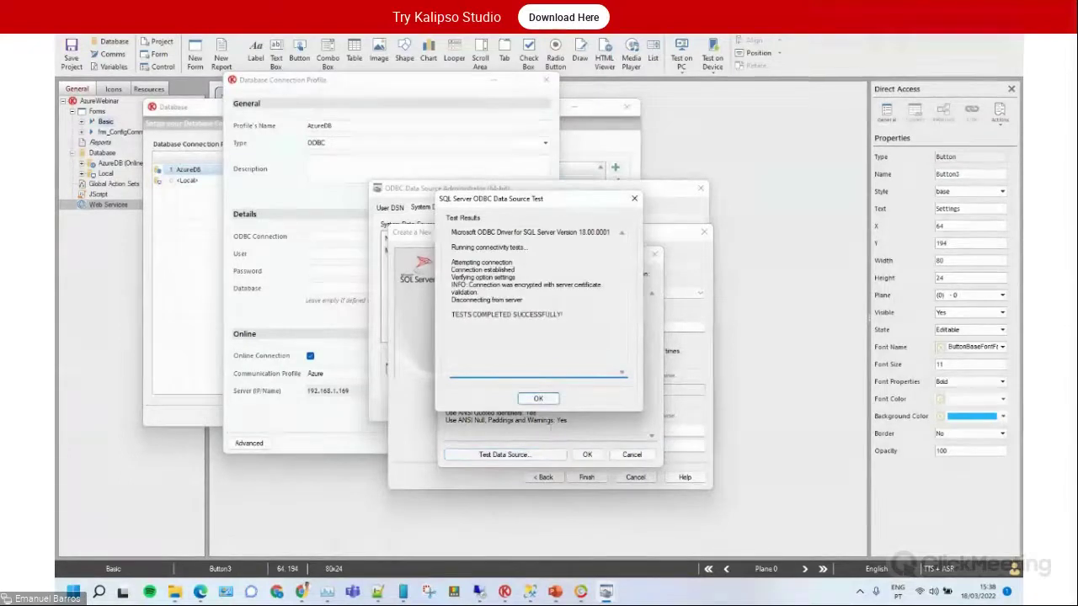
click(538, 398)
click(587, 455)
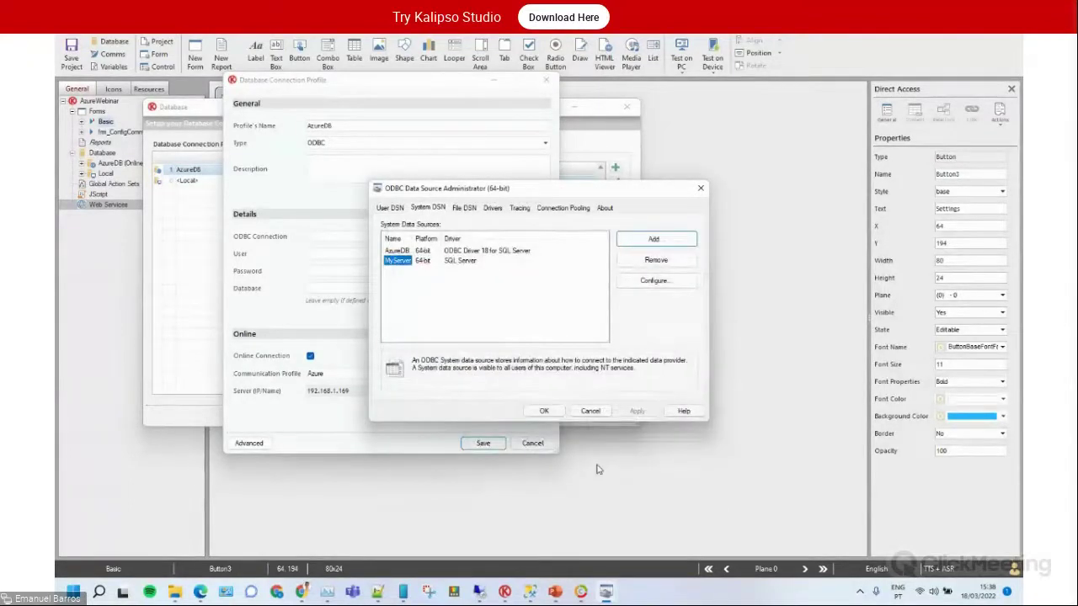
- Point the profile at the AzureDB ODBC connection and enter the user name
click(543, 410)
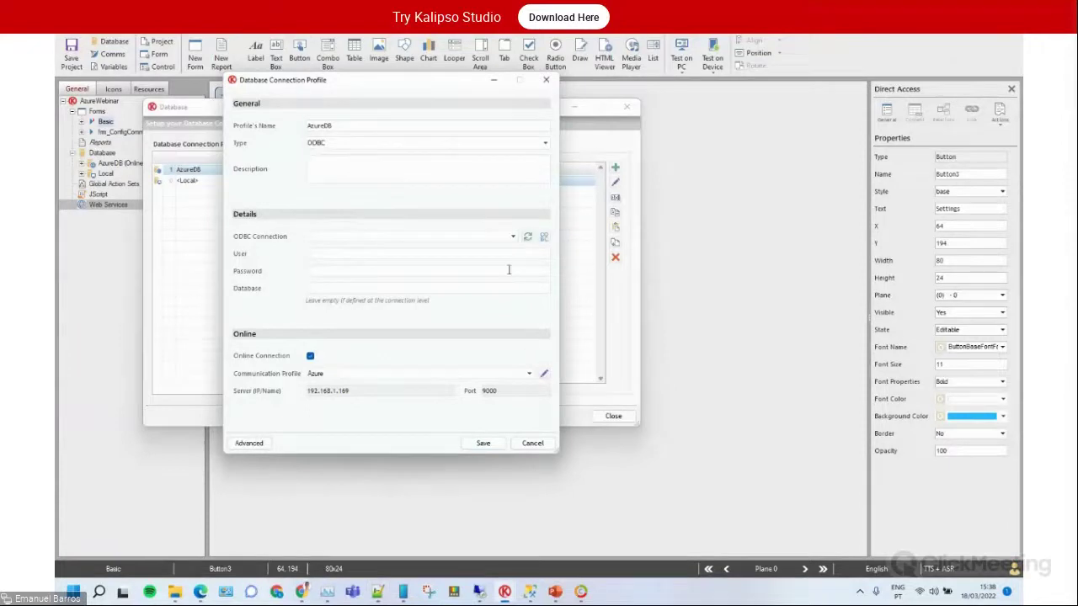
click(514, 237)
click(331, 247)
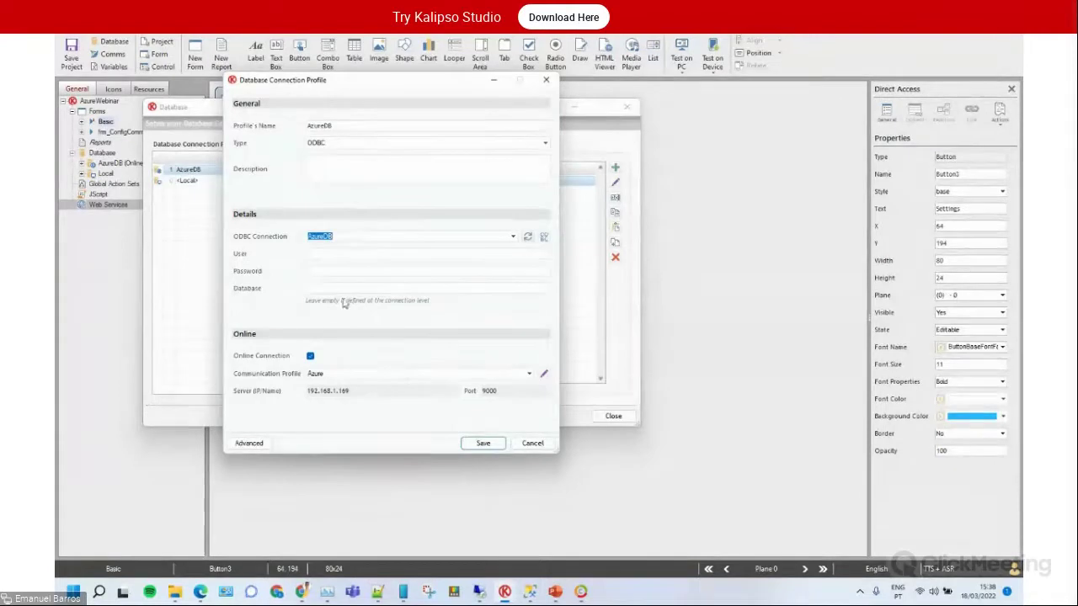
click(328, 254)
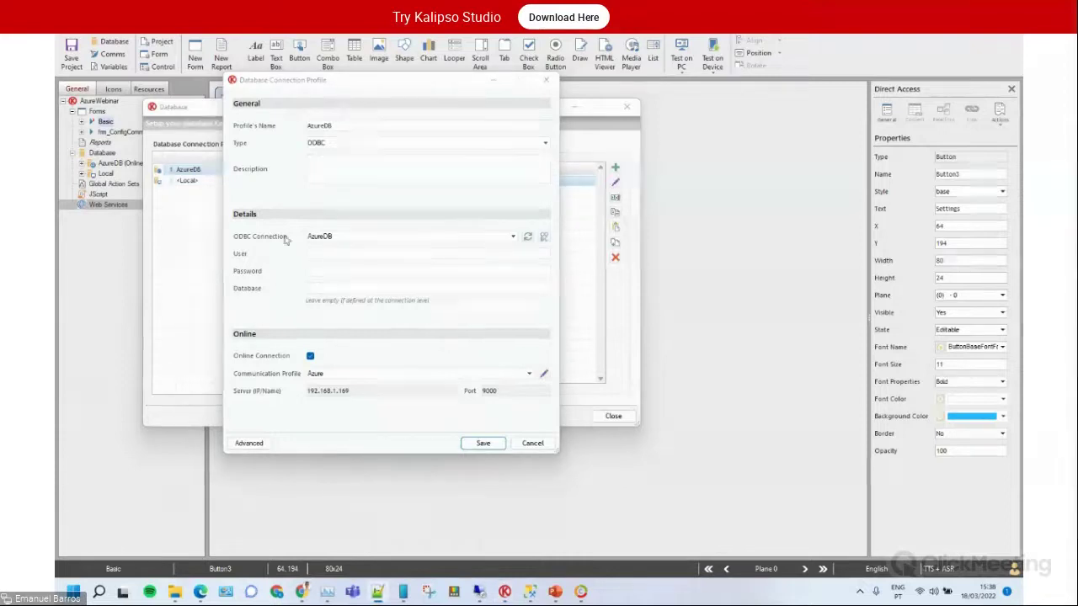
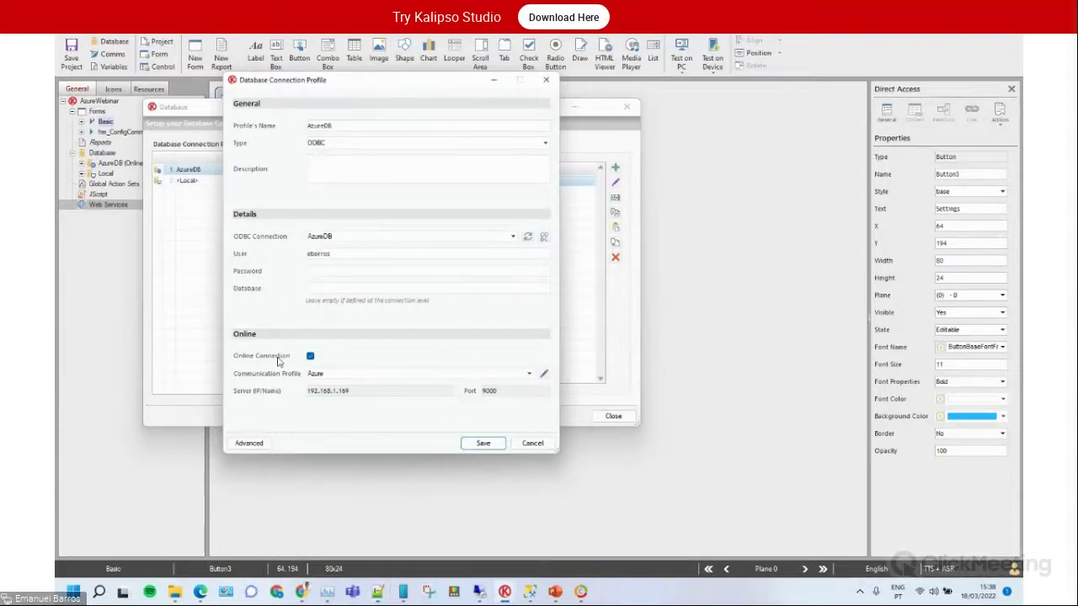
key(Tab)
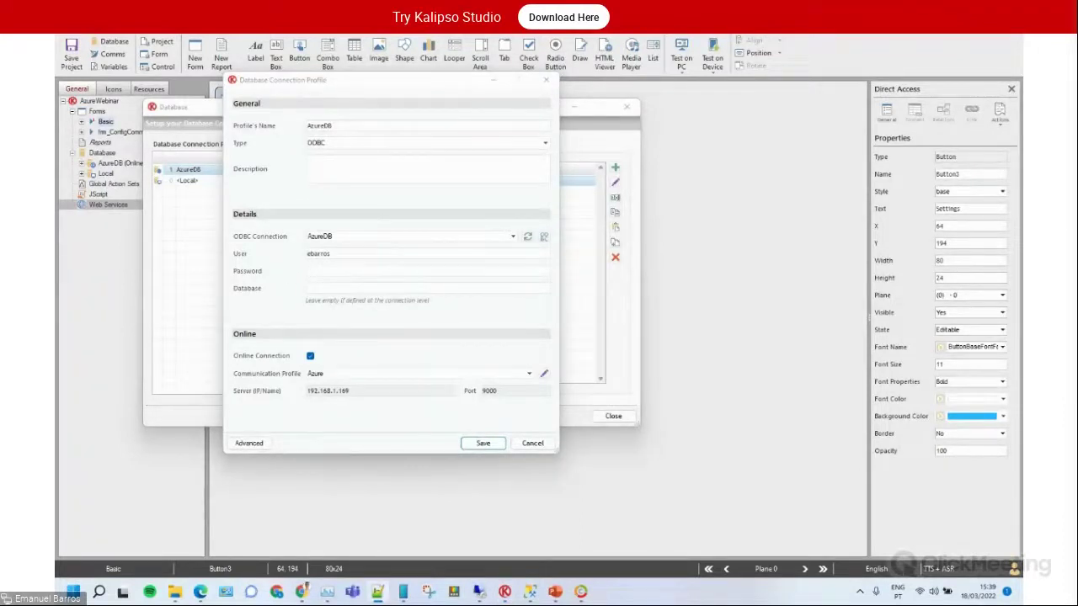
- Clear the mistakenly pasted text from the Description field
click(363, 172)
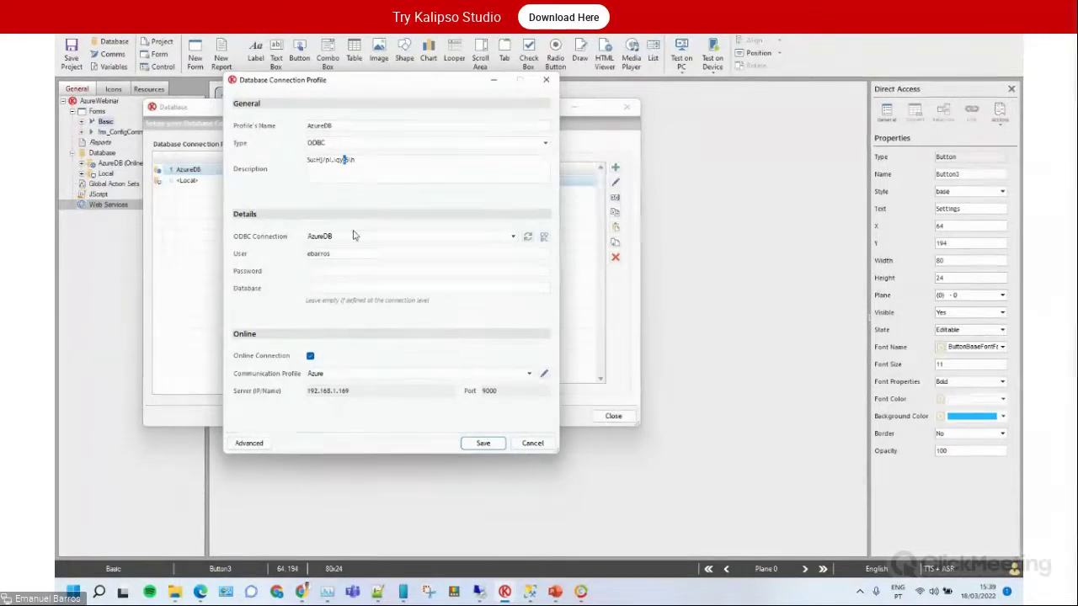
drag(363, 161, 279, 155)
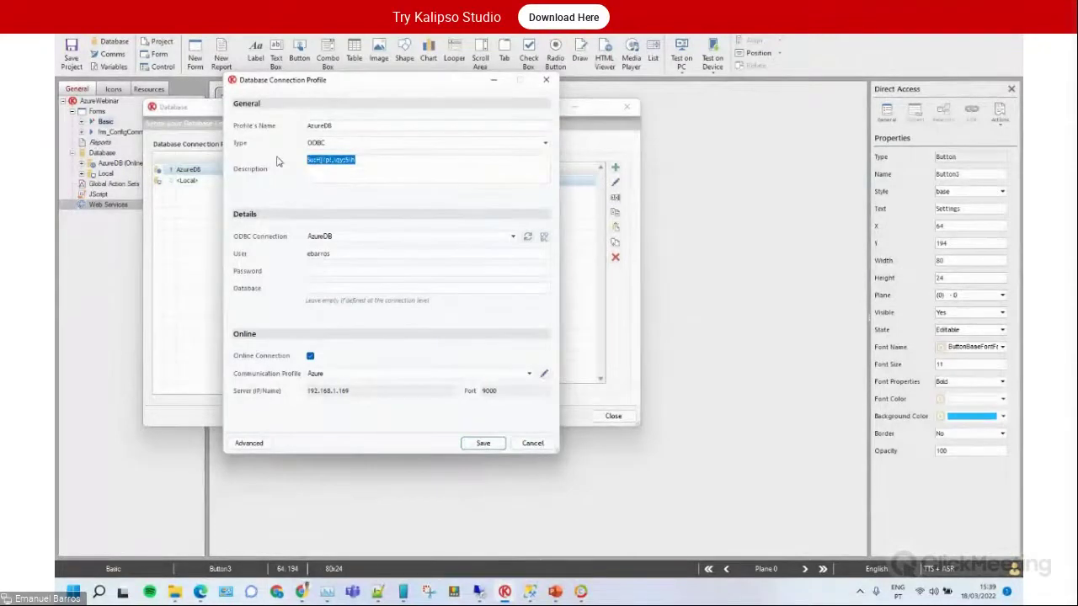
key(BackSpace)
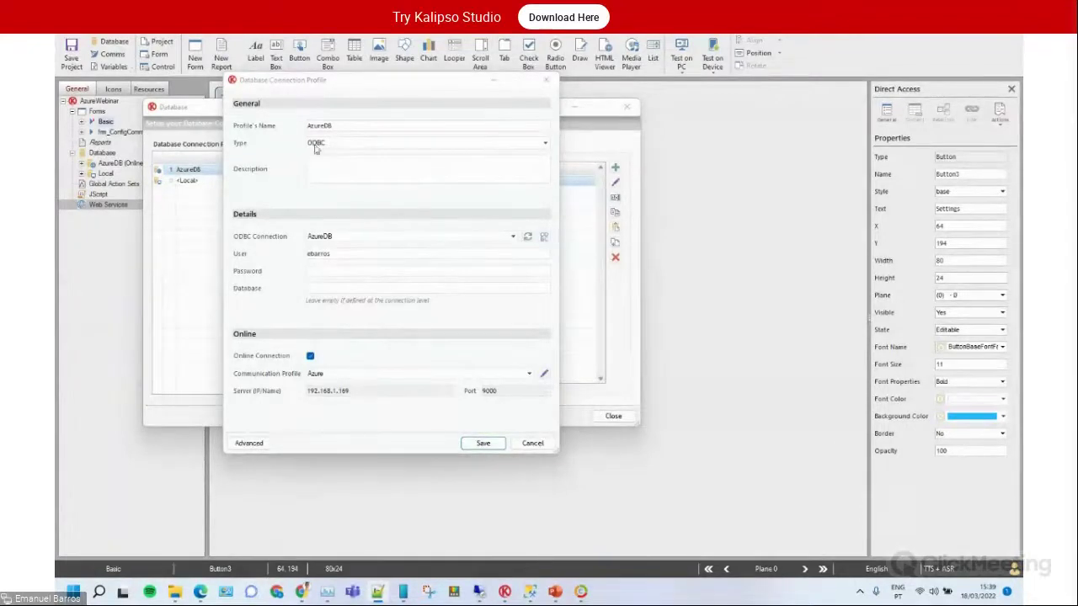
click(332, 168)
key(ctrl+v)
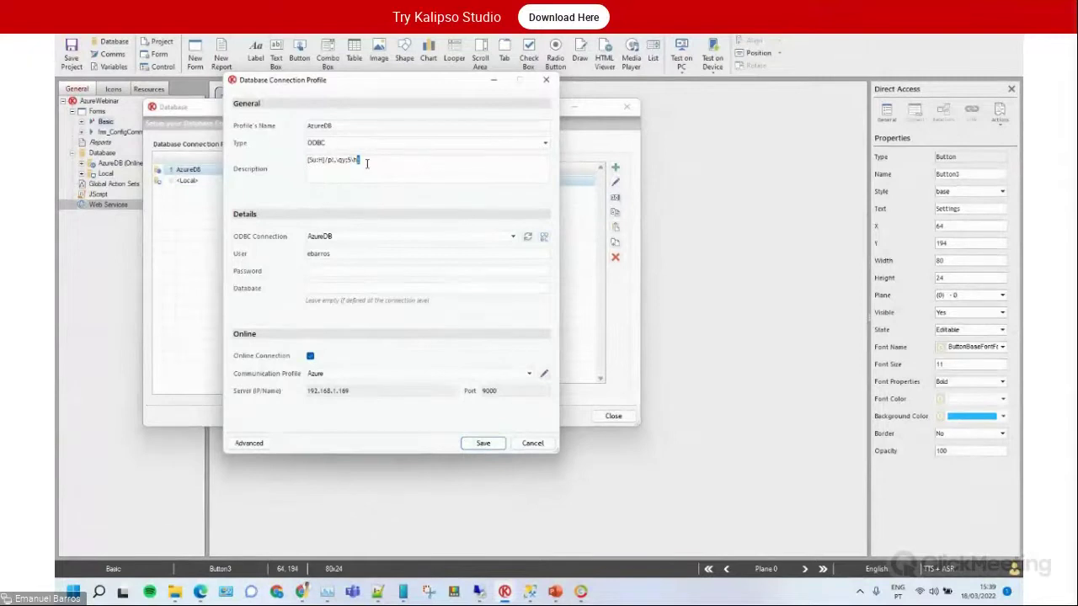
key(shift+Left)
key(shift+Left)
key(shift+Left)
key(shift+Left)
key(shift+Left)
key(shift+Left)
key(shift+Left)
key(shift+Left)
key(shift+Left)
key(shift+Left)
key(shift+Left)
key(shift+Left)
key(shift+Left)
key(shift+Left)
key(shift+Left)
key(shift+Left)
key(shift+Left)
key(BackSpace)
- Paste the account password, keep the Azure communication profile, and save the AzureDB profile
click(348, 267)
key(ctrl+v)
click(529, 374)
click(522, 385)
click(483, 444)
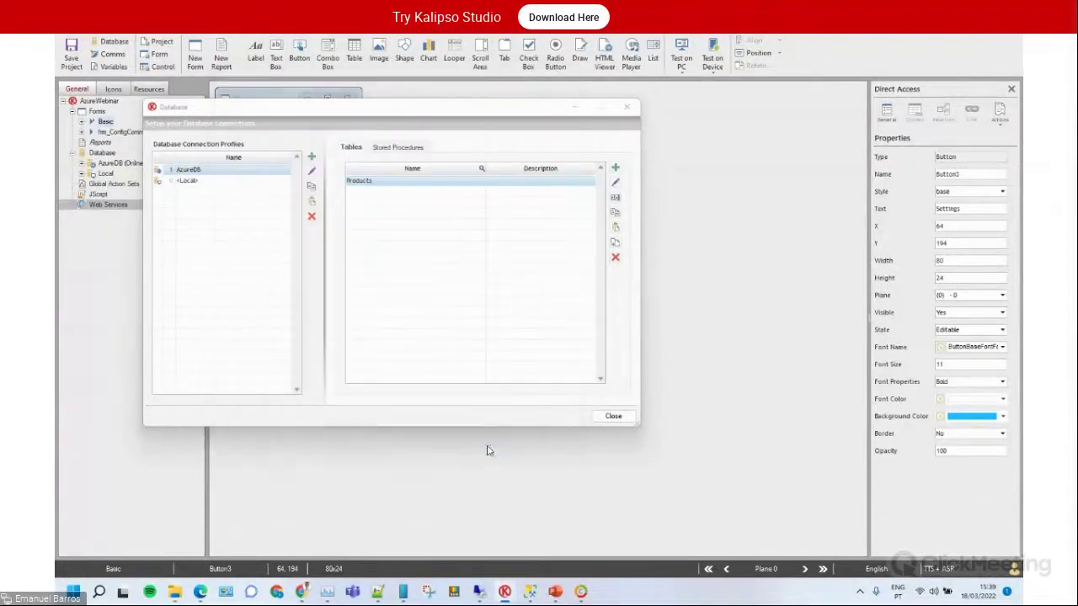
- Rerun the Products Select query, dismiss the ODBC error, and save the table settings
double_click(404, 183)
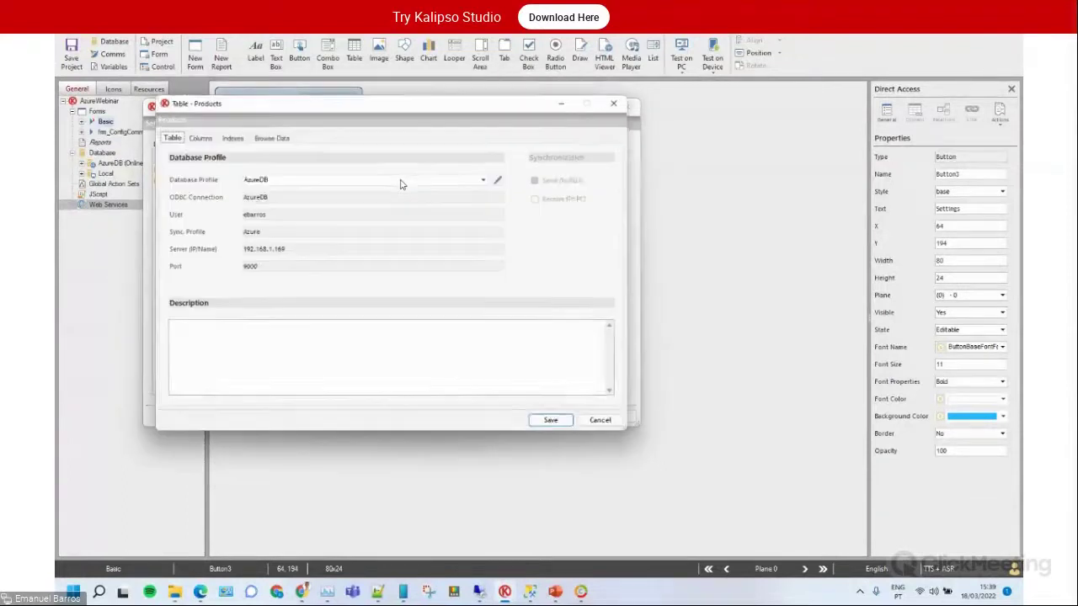
click(258, 139)
click(608, 159)
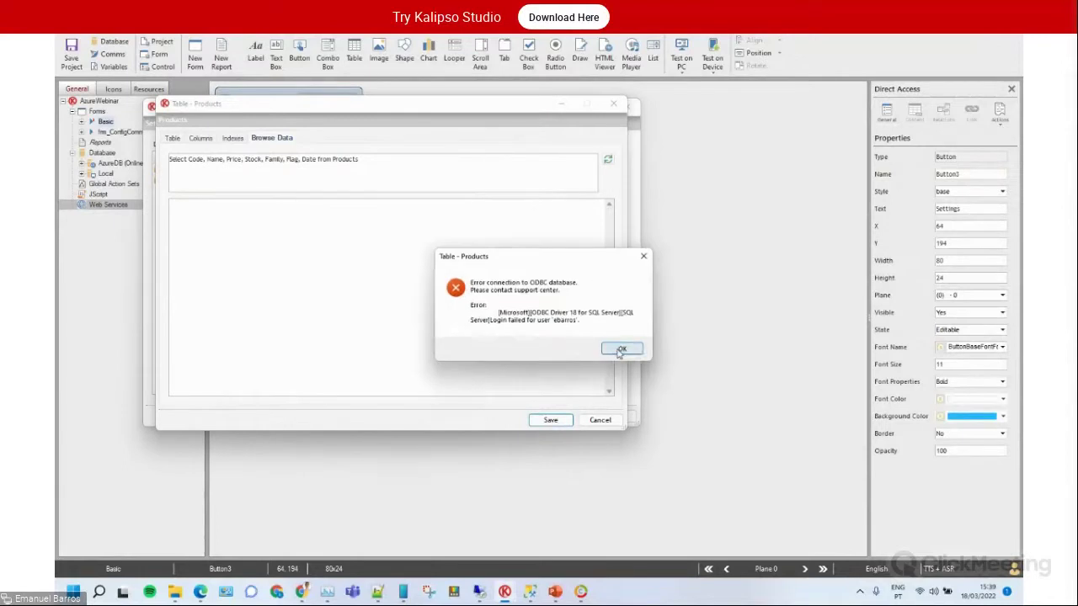
click(620, 350)
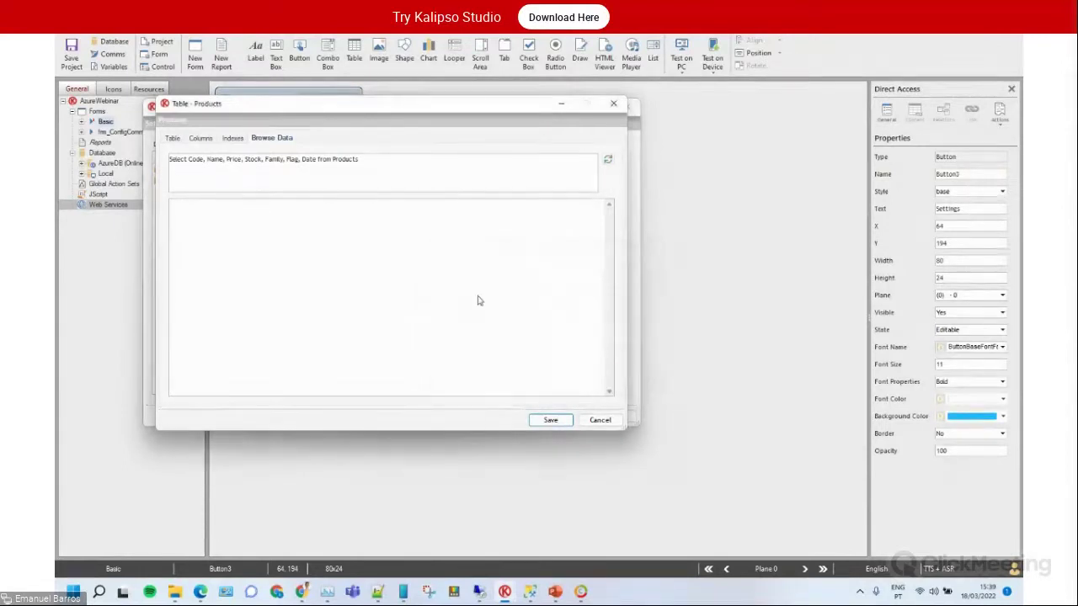
click(172, 138)
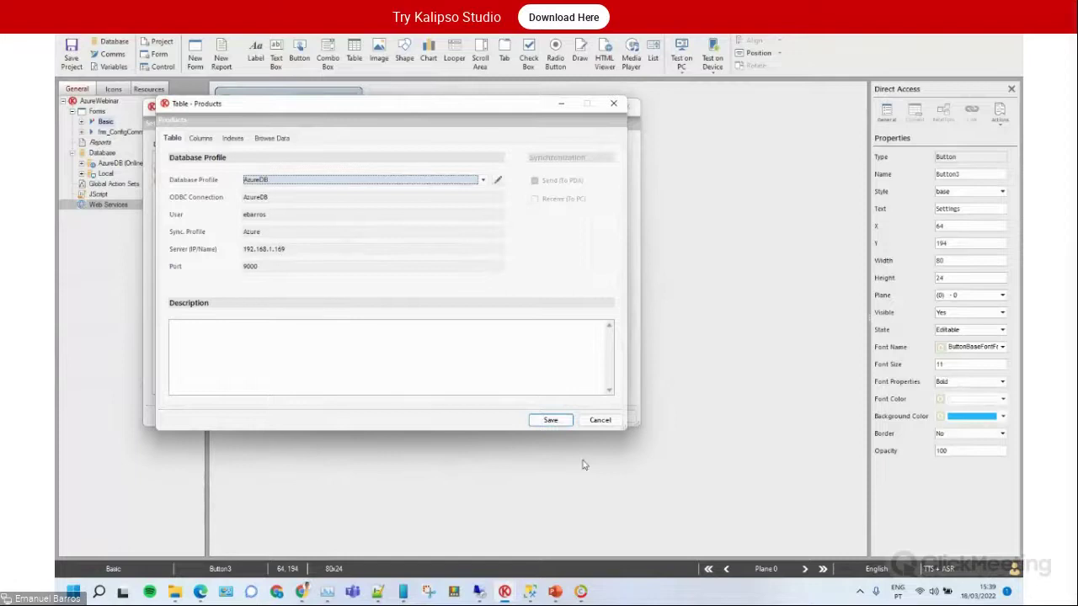
click(549, 419)
- Review MIS Communicator's database log, then return to the database connections window
click(580, 591)
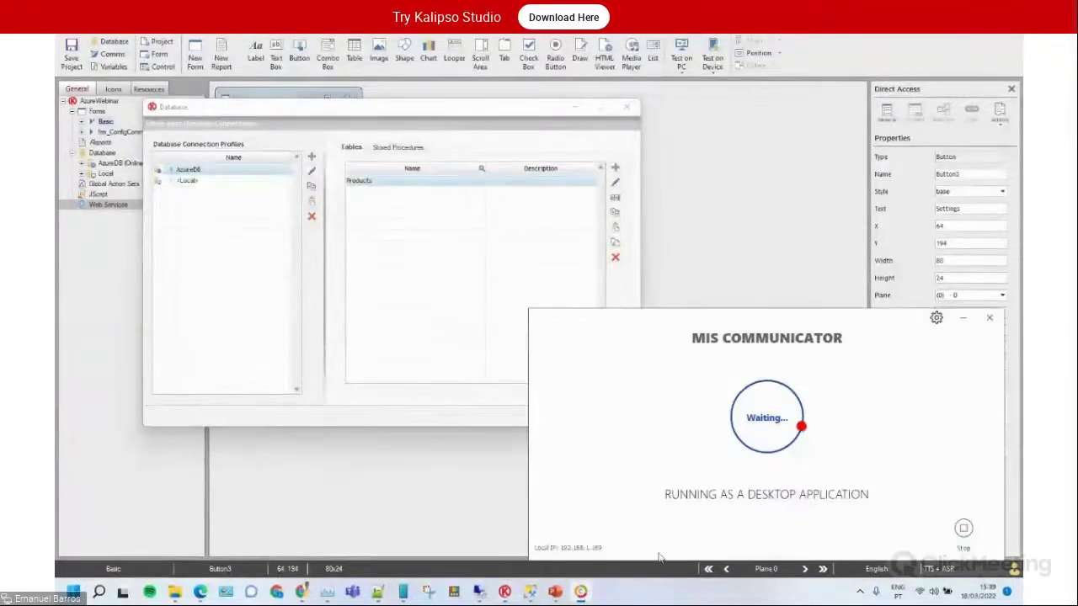
click(937, 317)
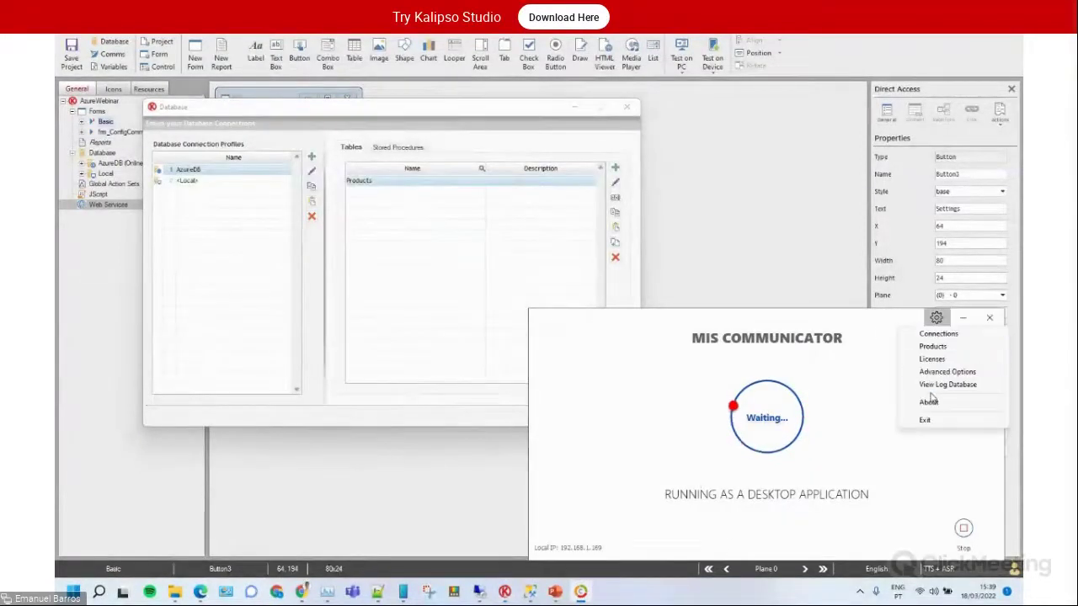
click(945, 384)
drag(743, 482, 714, 465)
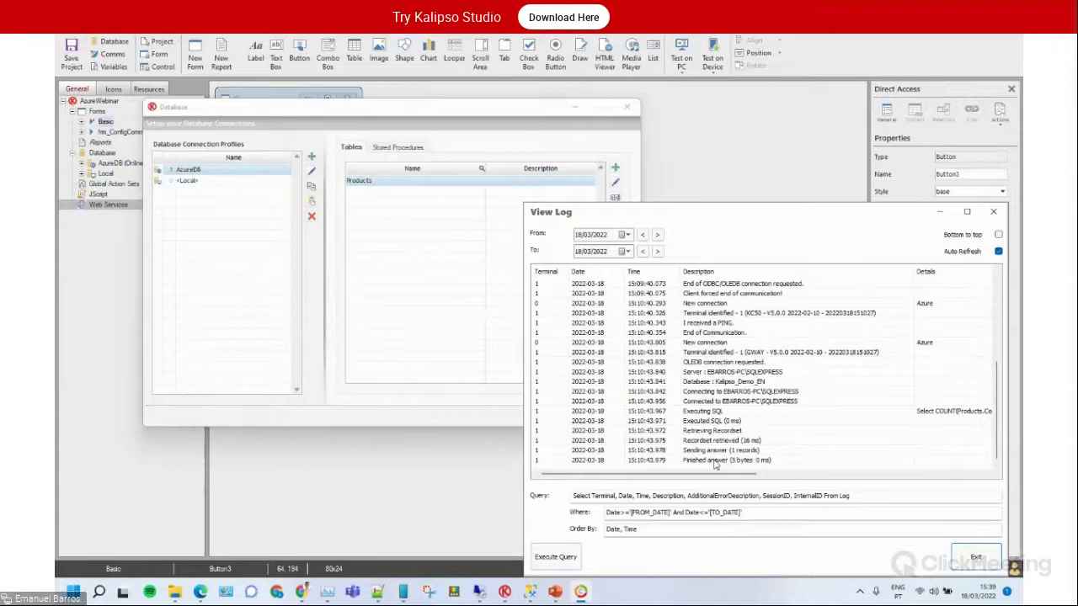
click(974, 557)
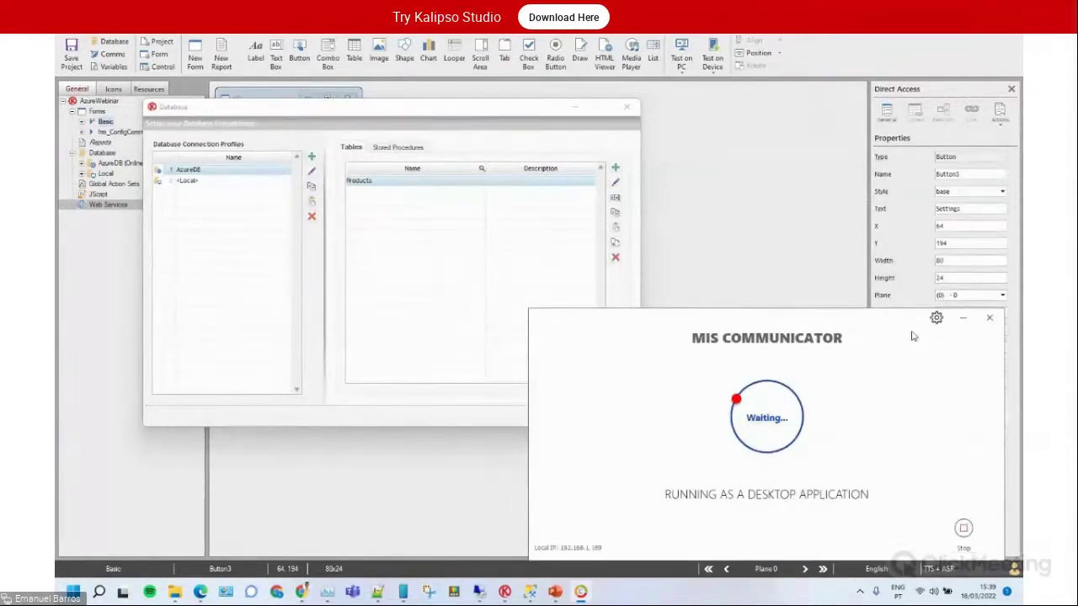
click(948, 329)
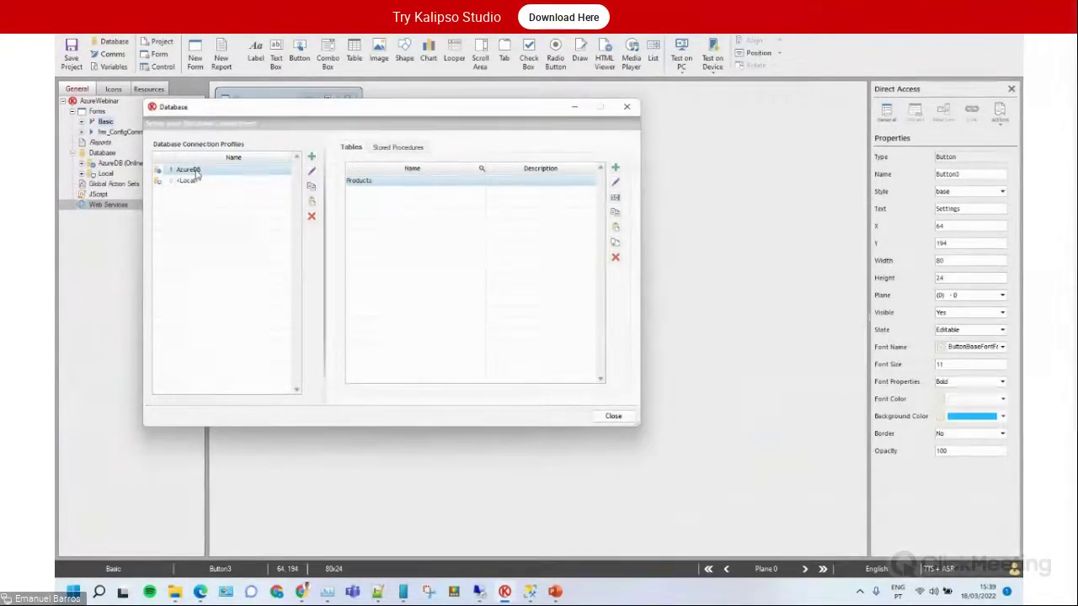
- Enter Kalipso_Demo_EN as the AzureDB profile's database, save, and close the connections window
double_click(196, 173)
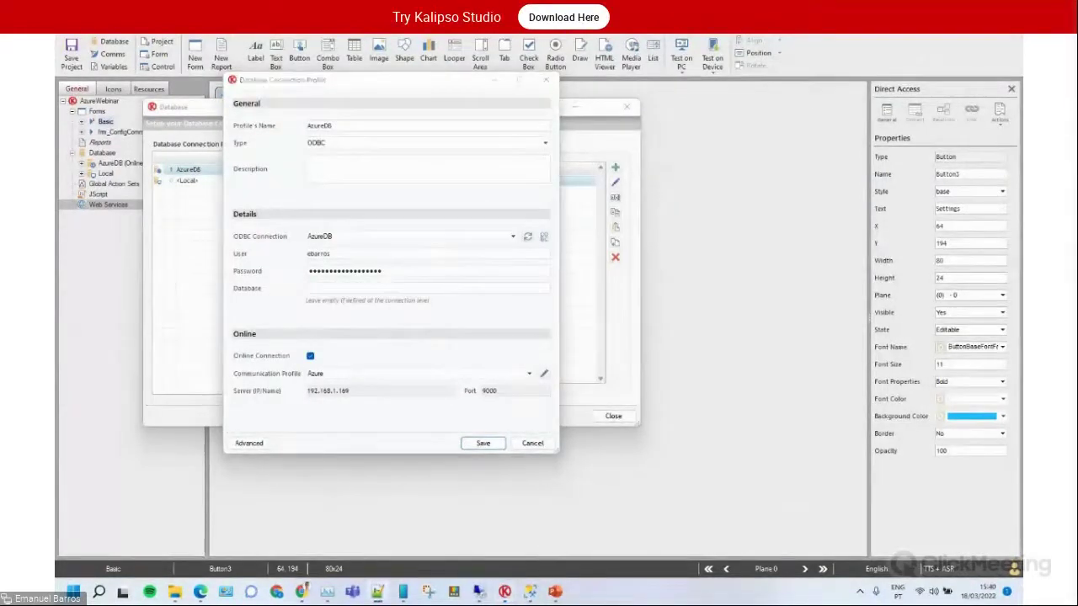
key(ctrl+v)
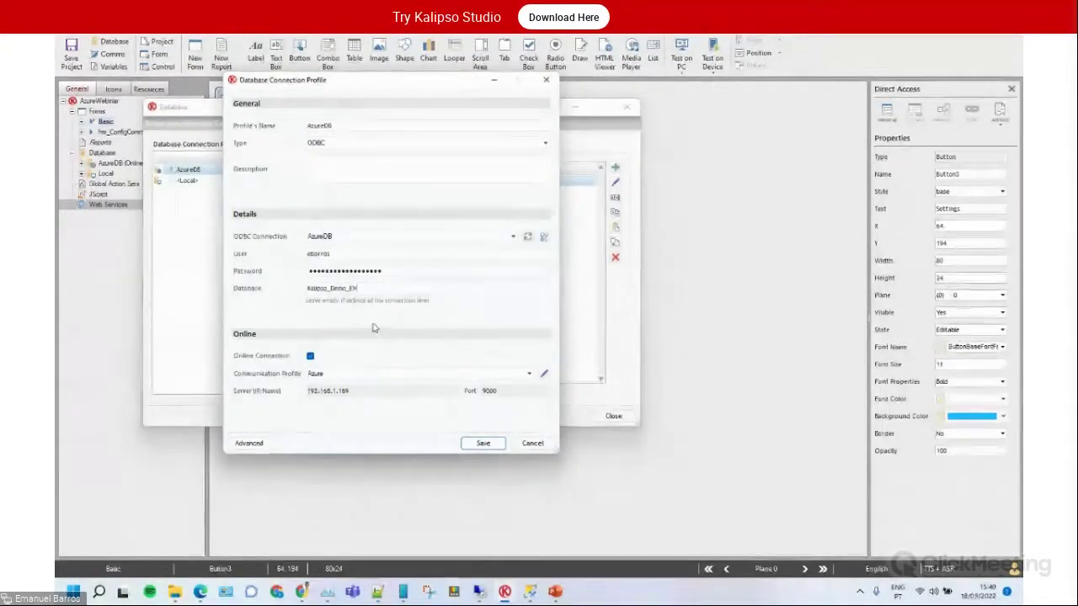
click(486, 445)
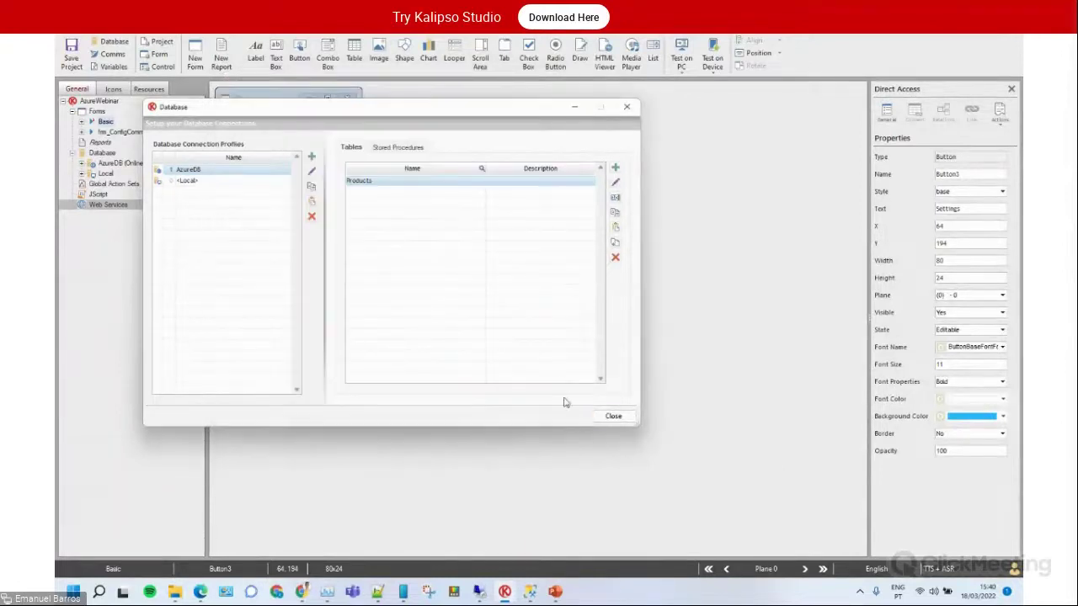
click(606, 421)
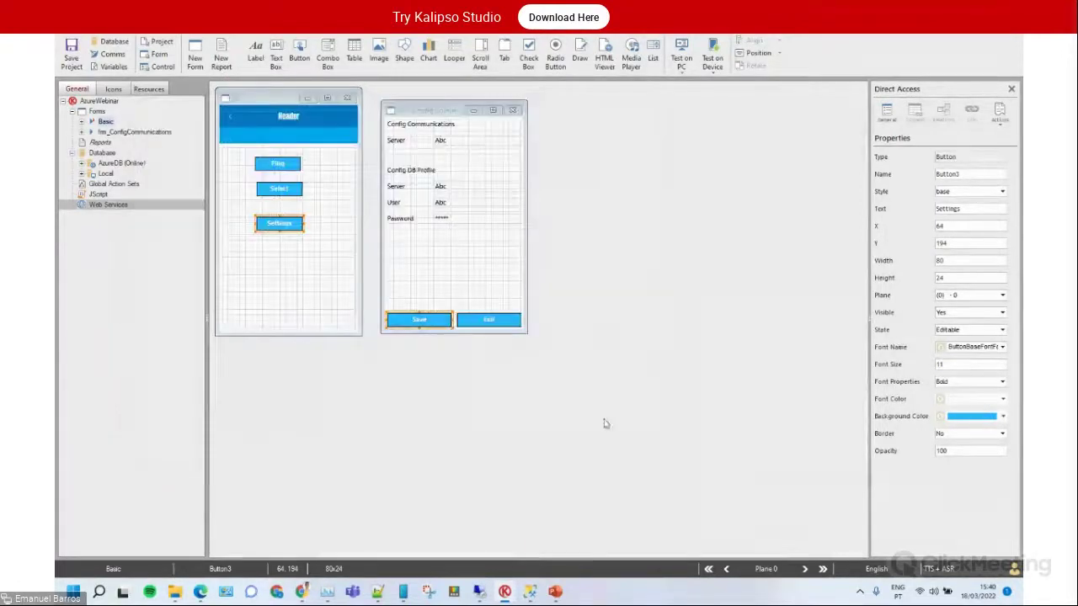
- Launch the simulator test and save communications server 40.88.6.228
click(684, 61)
click(327, 351)
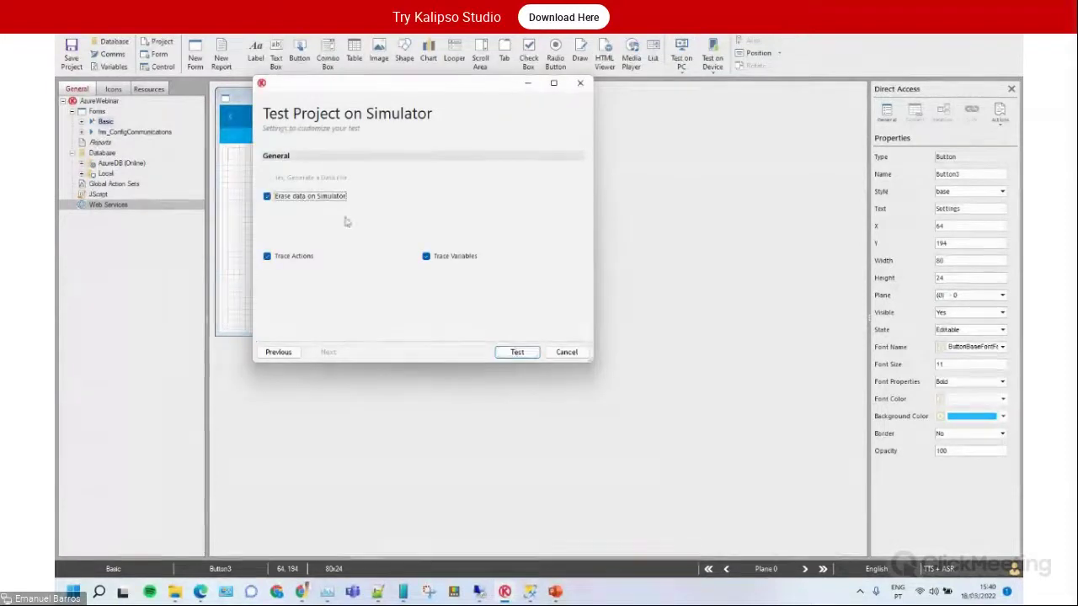
click(517, 352)
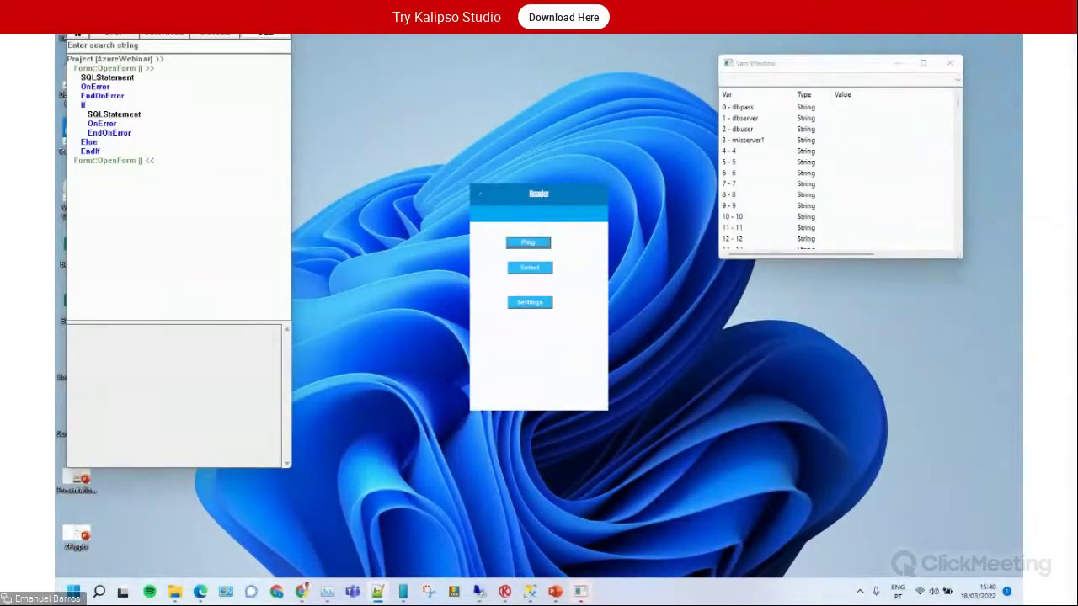
click(529, 302)
text(40.88.6.228)
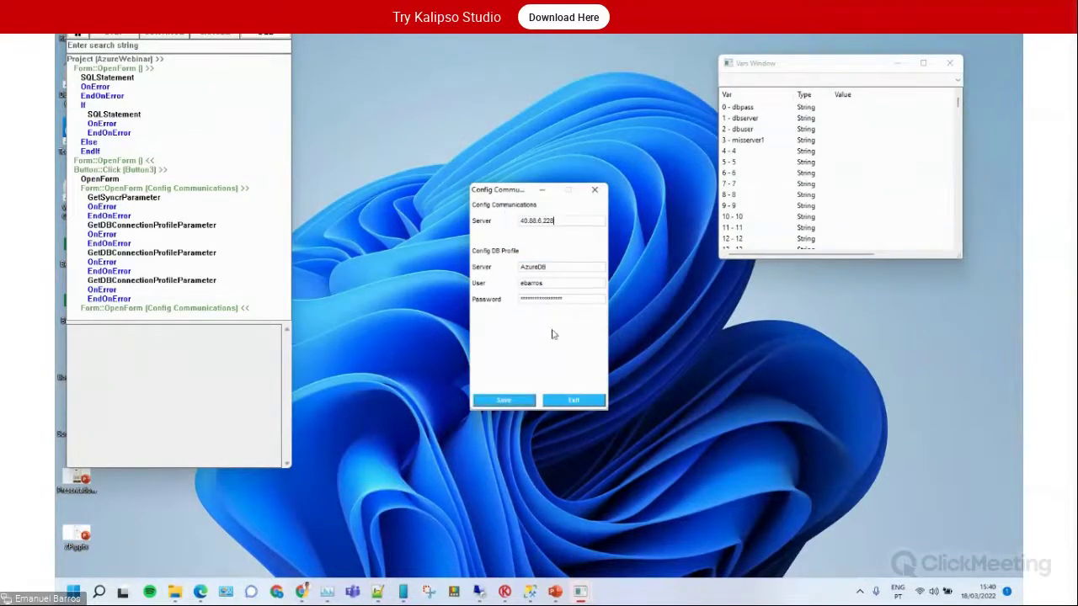
click(503, 401)
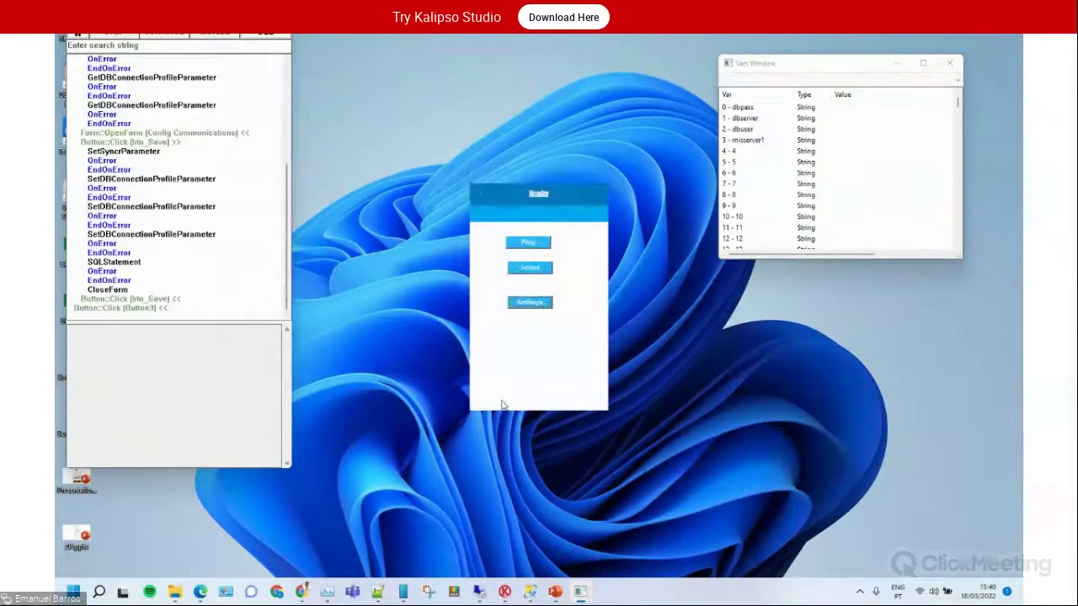
- Ping MIS Communicator, run Select (login error), close the Reader app, and switch to the server
click(530, 243)
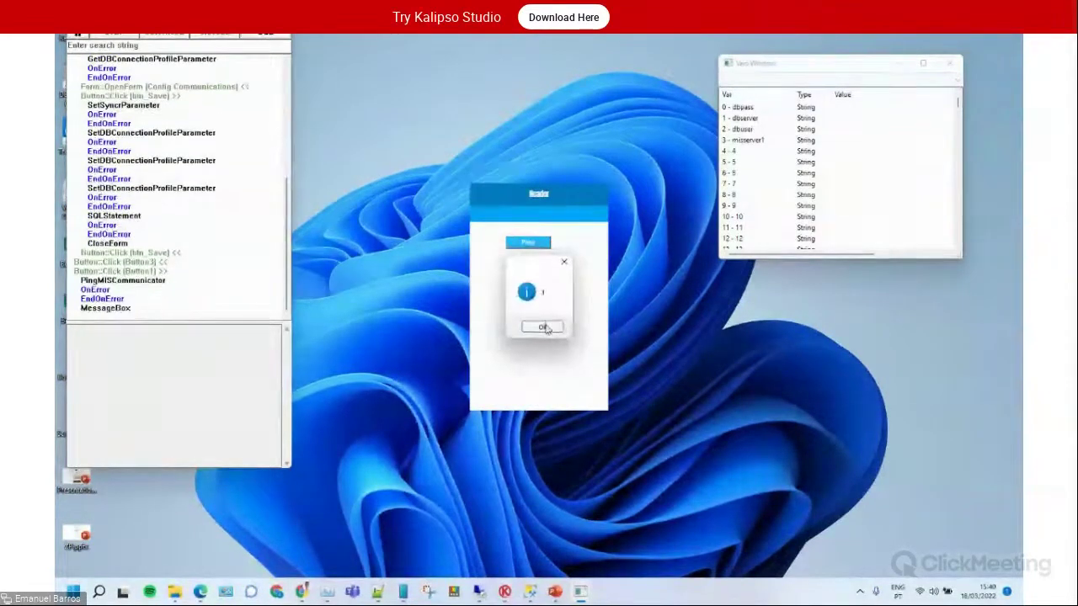
click(545, 325)
click(536, 270)
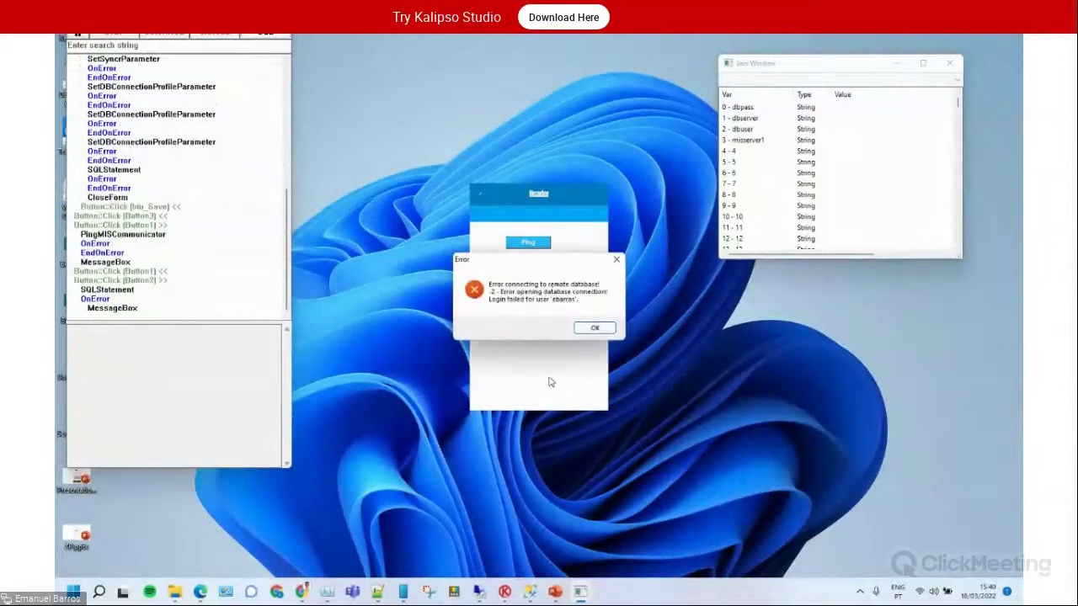
click(592, 330)
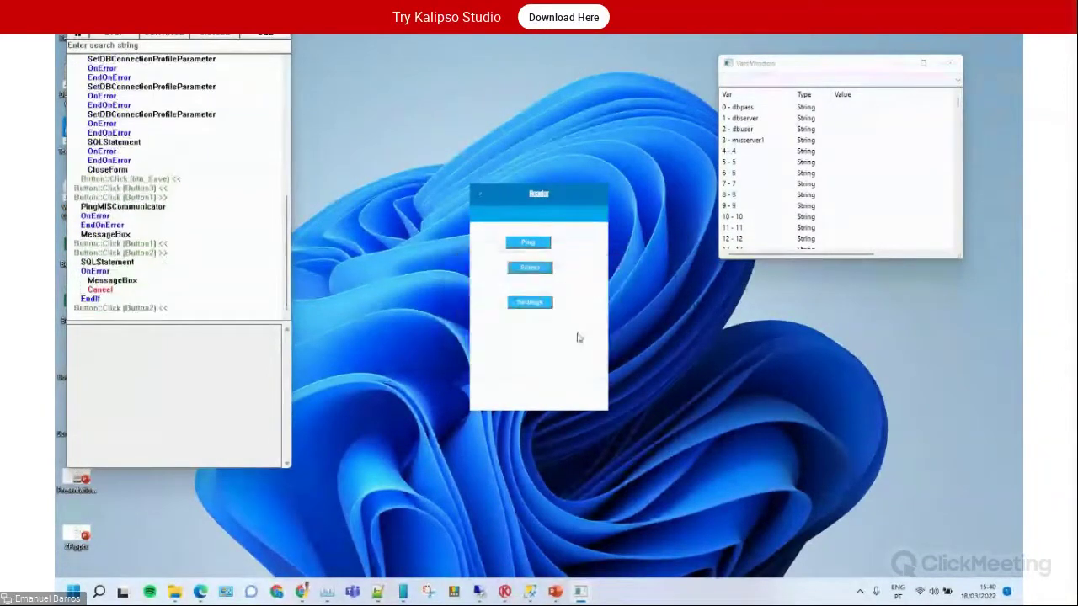
click(480, 196)
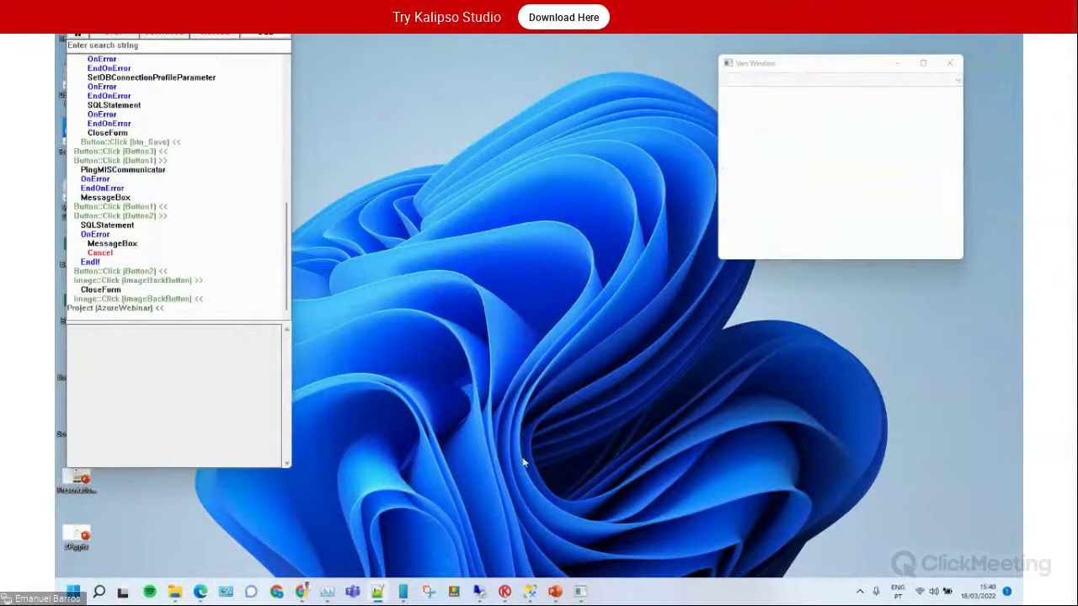
click(480, 592)
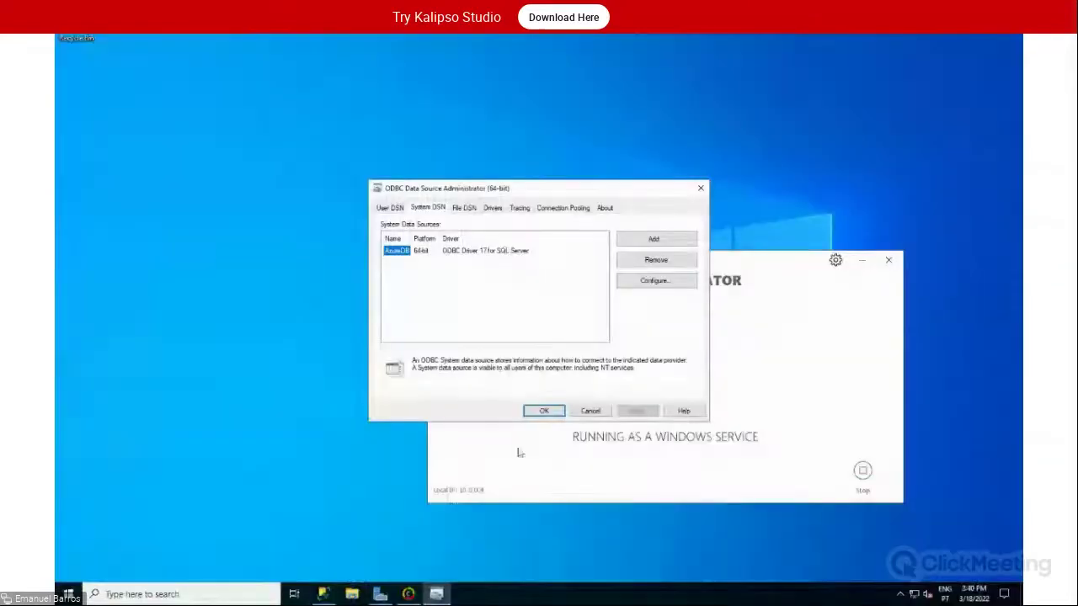
- Close the ODBC settings and locate the Azure login-failure entry in MIS Communicator's database log
click(425, 272)
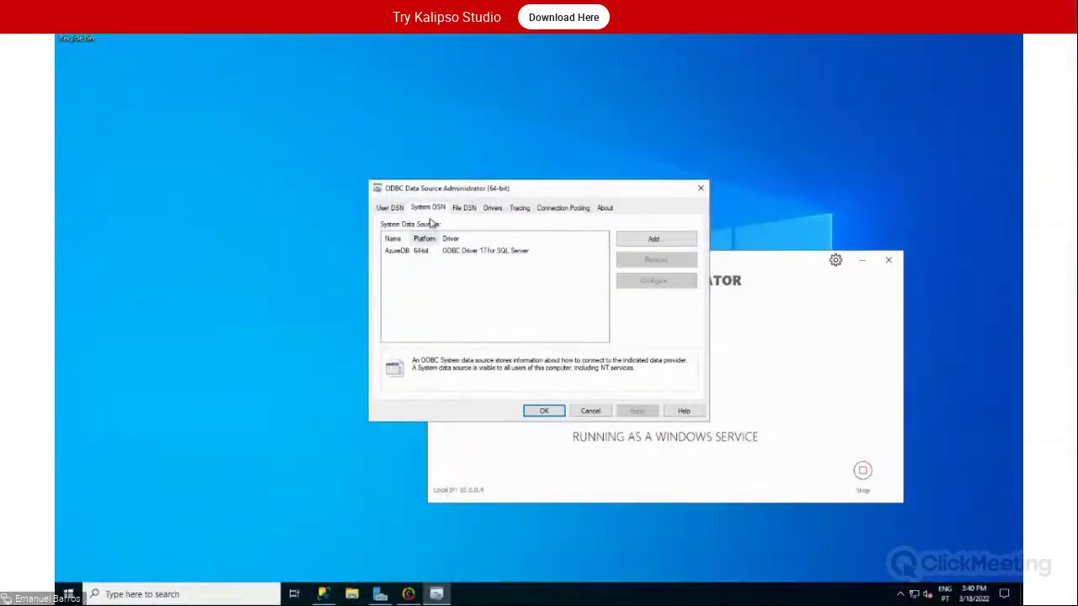
click(545, 412)
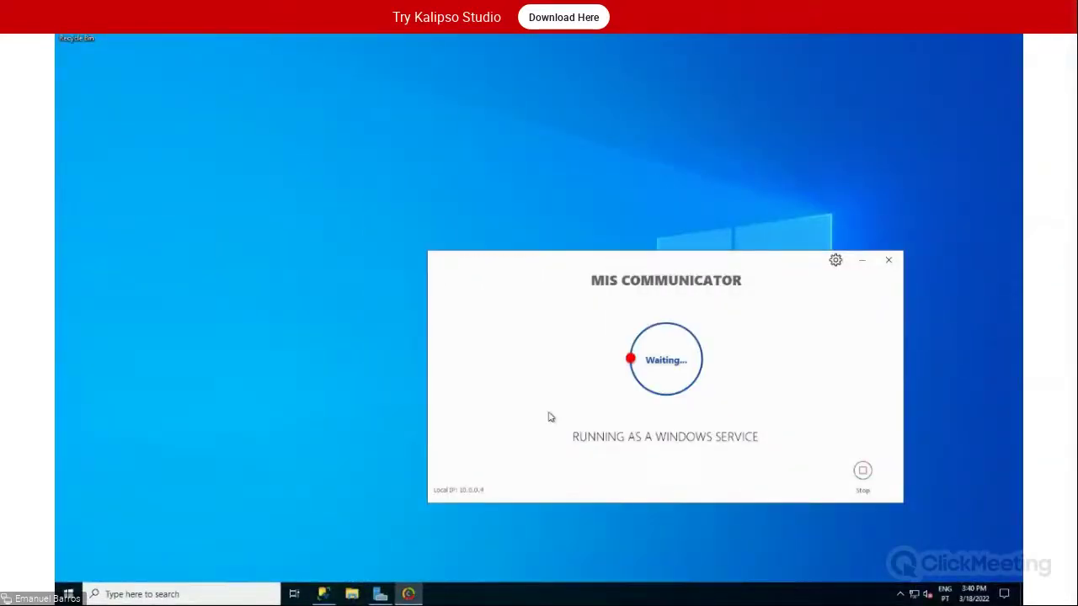
click(835, 260)
click(839, 327)
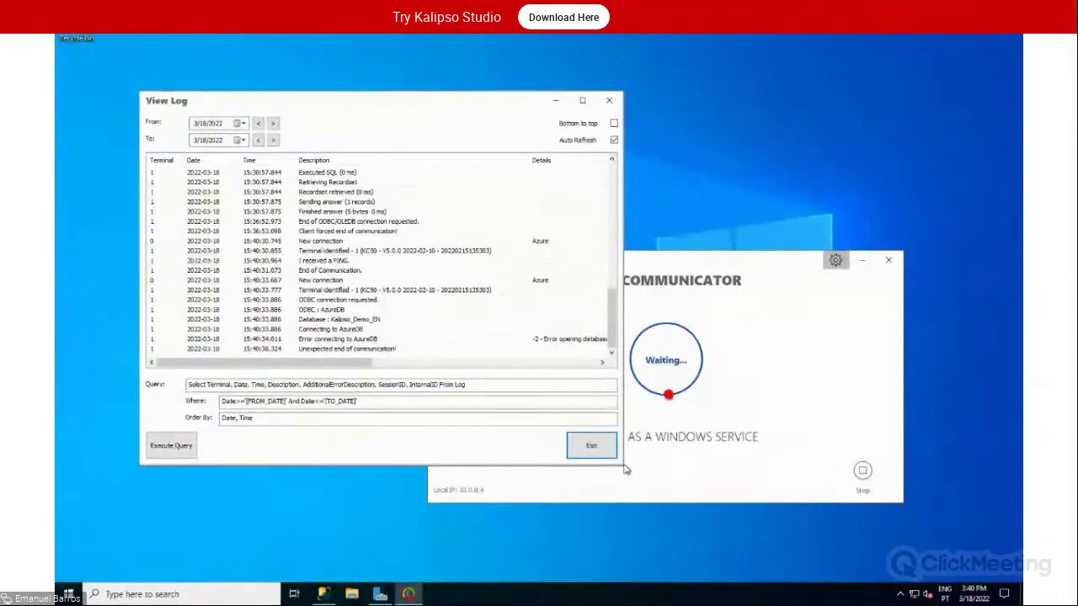
drag(236, 362, 392, 357)
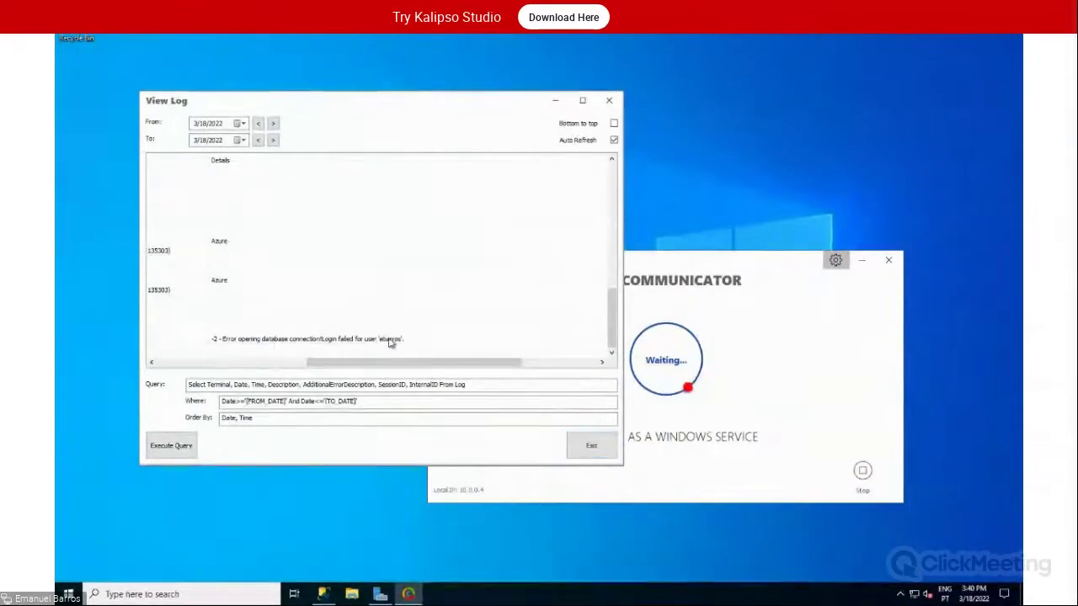
click(390, 339)
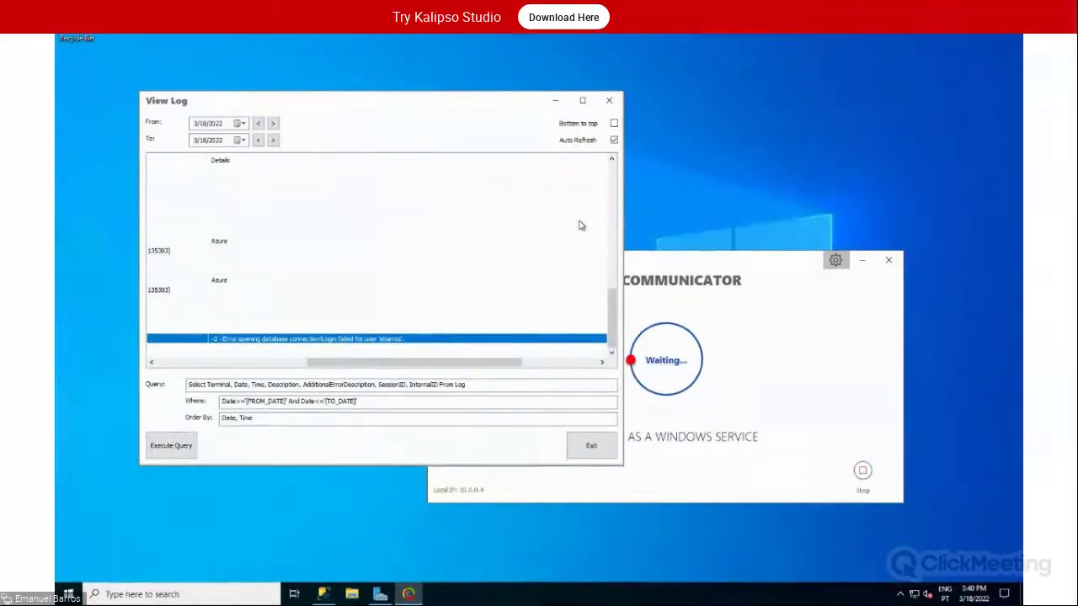
click(594, 448)
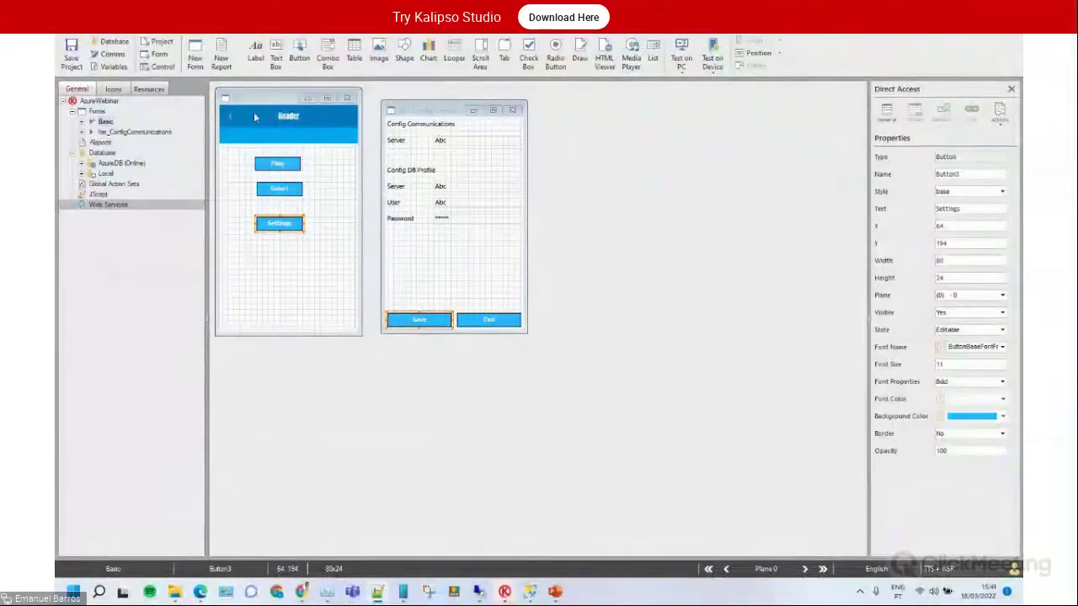
- Look over the AzureDB database connection profile and close it without changes
click(114, 42)
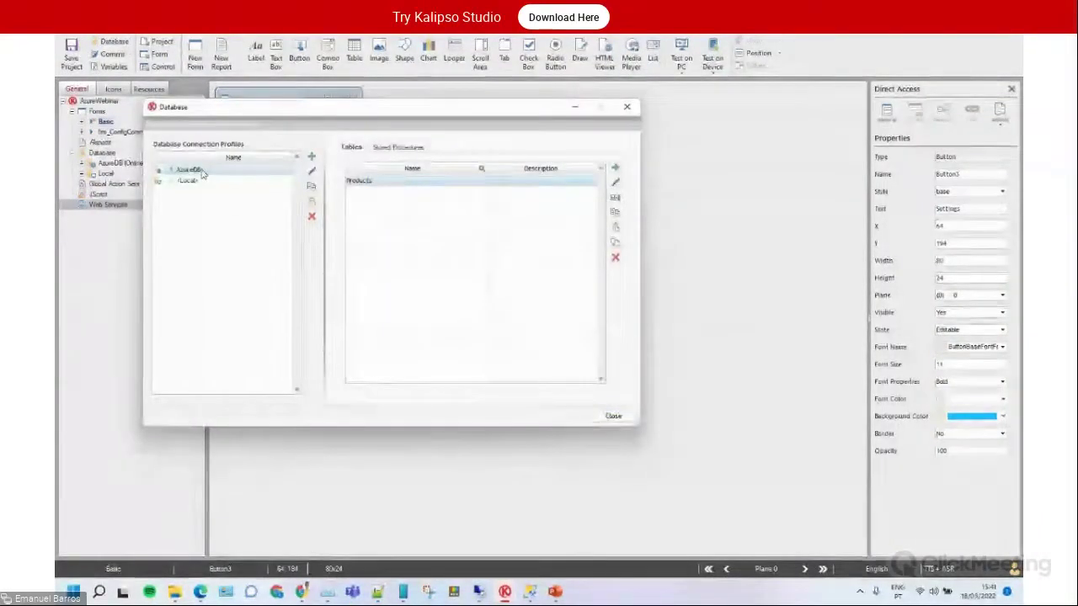
double_click(202, 172)
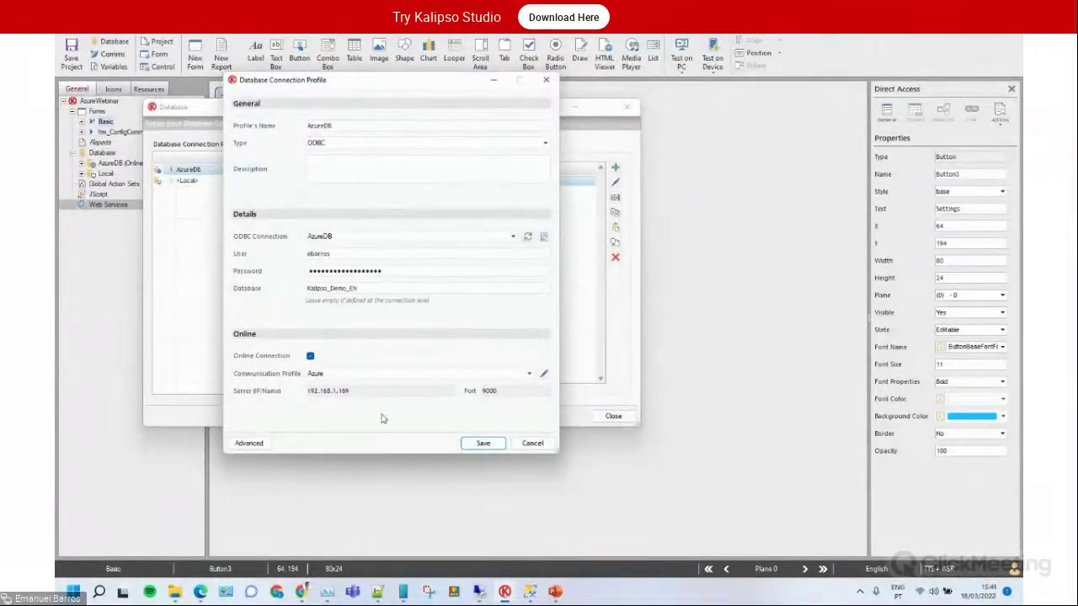
click(532, 443)
click(613, 416)
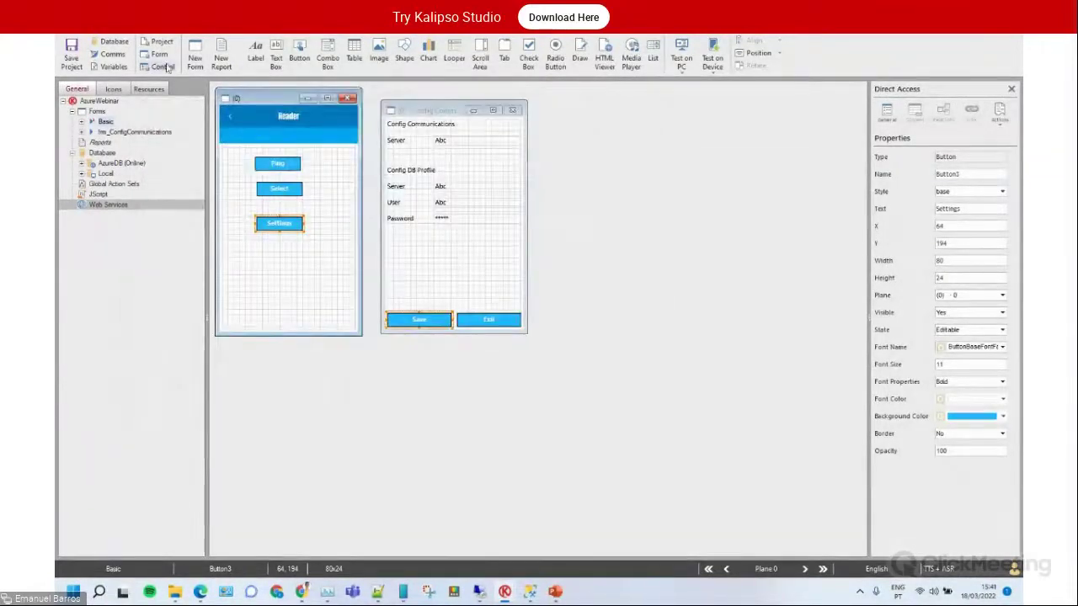
- Re-save the Azure communication profile and close Configure Communications
click(109, 53)
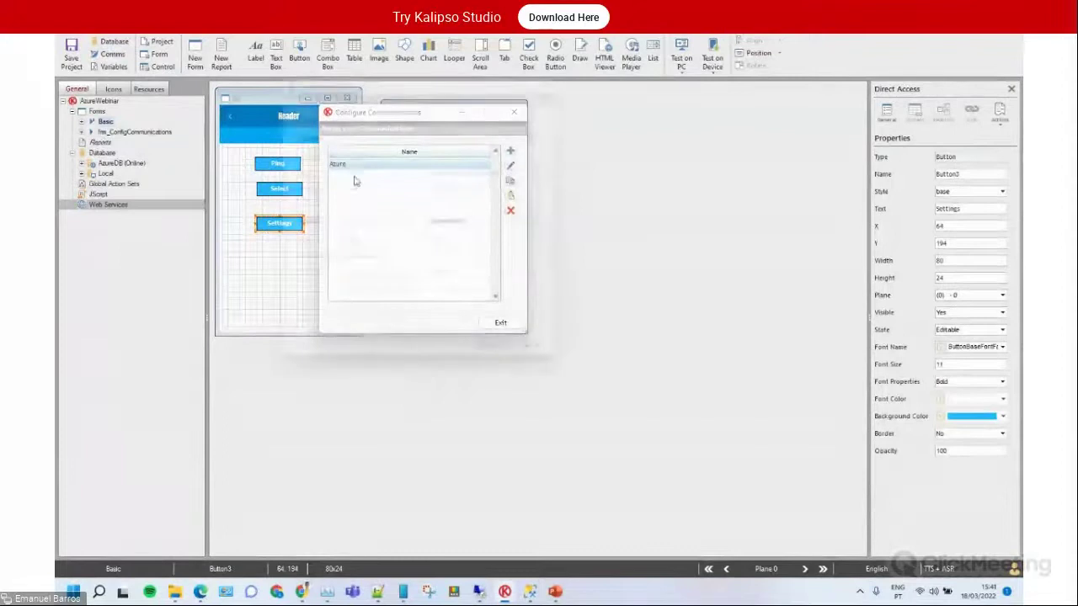
double_click(349, 165)
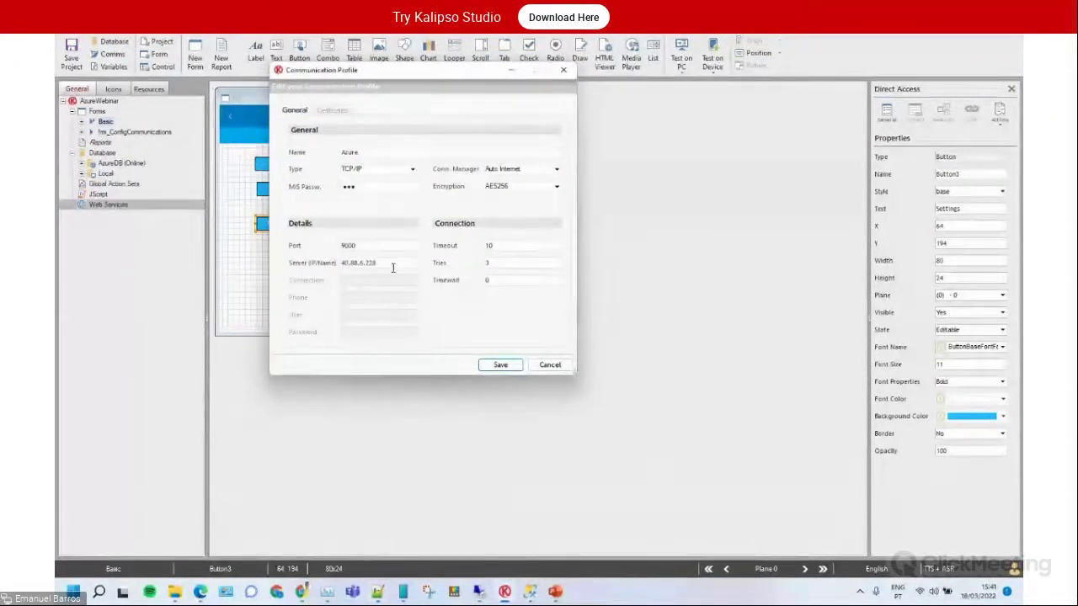
click(500, 364)
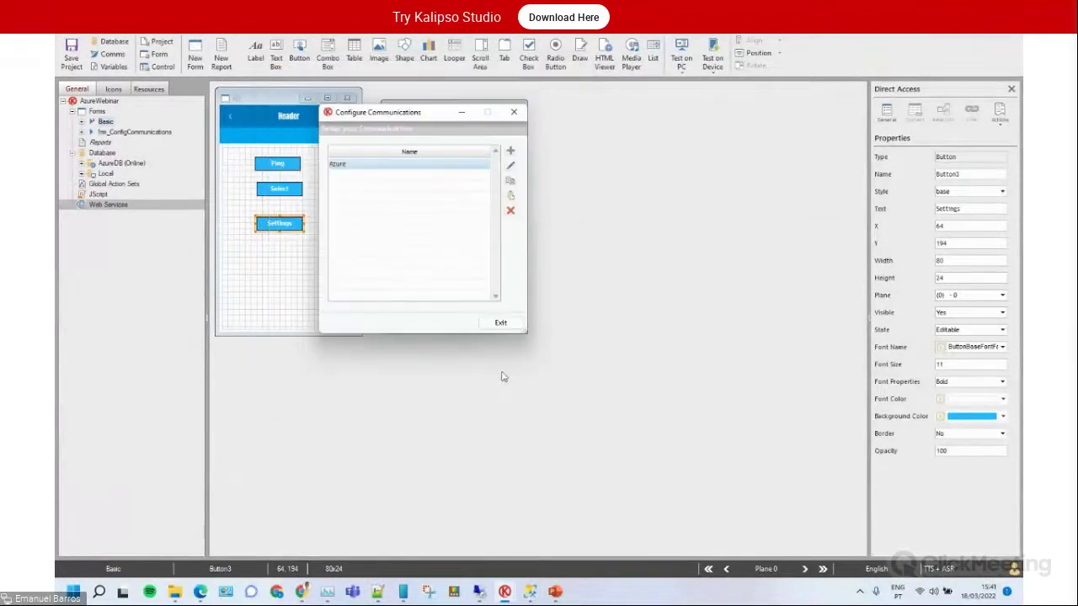
click(499, 323)
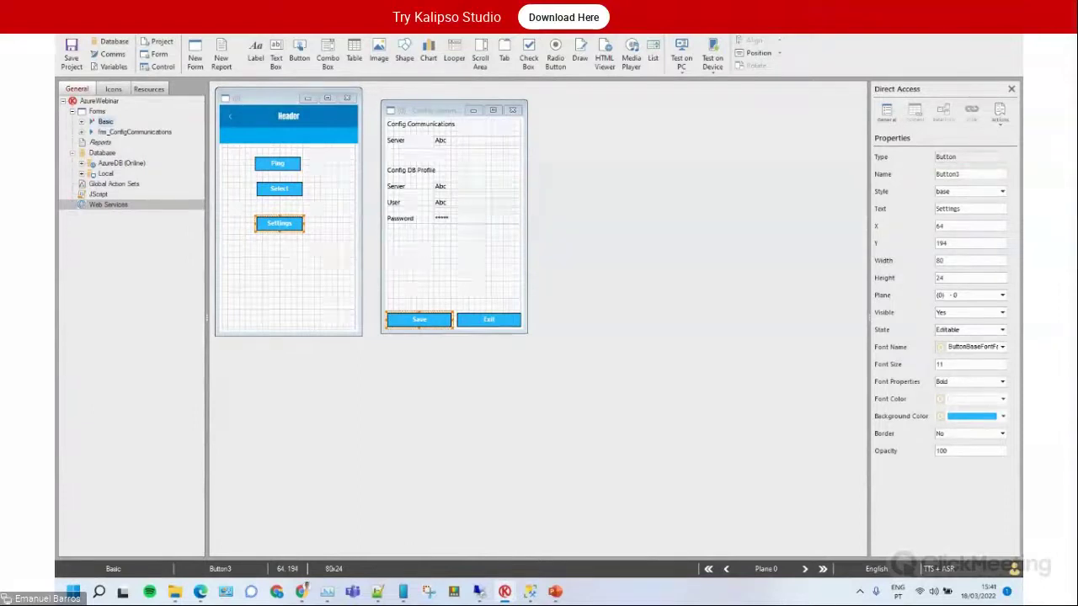
click(113, 54)
click(513, 112)
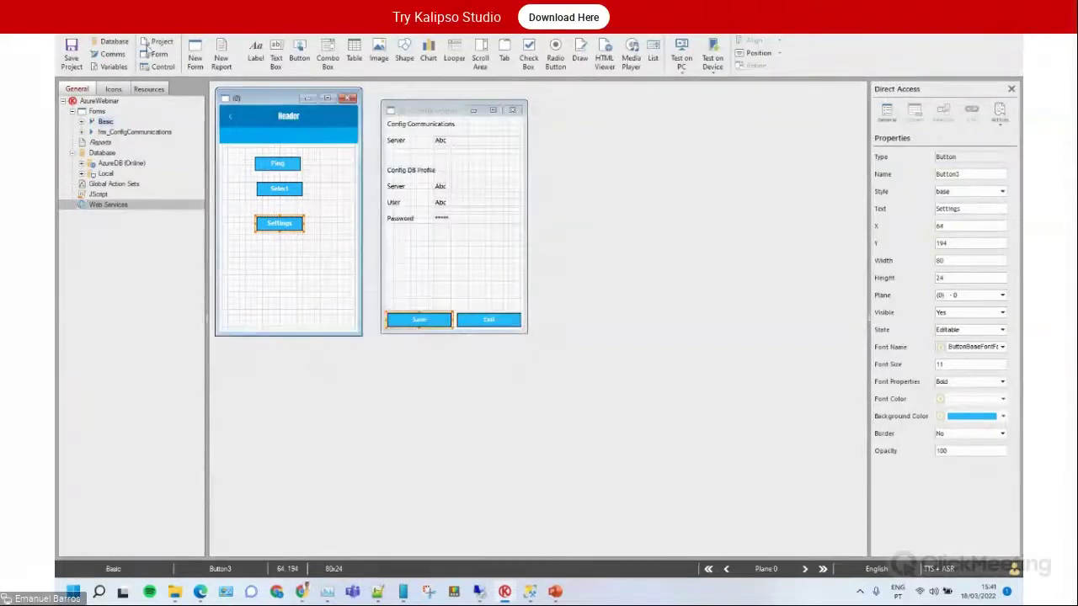
- Retype the AzureDB connection profile's password and save the profile
click(113, 42)
double_click(181, 169)
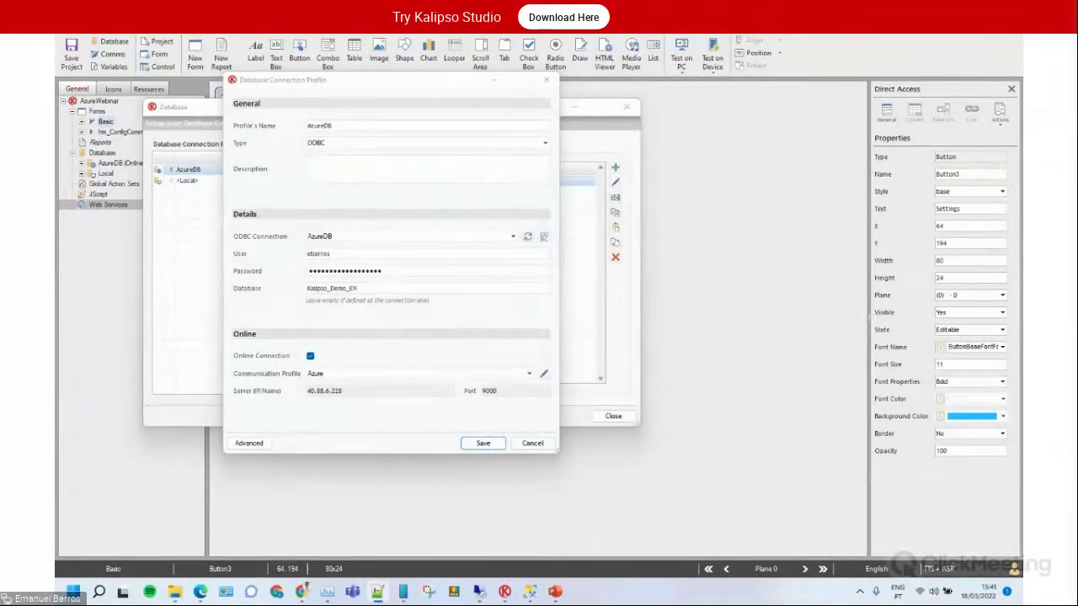
click(356, 266)
double_click(415, 272)
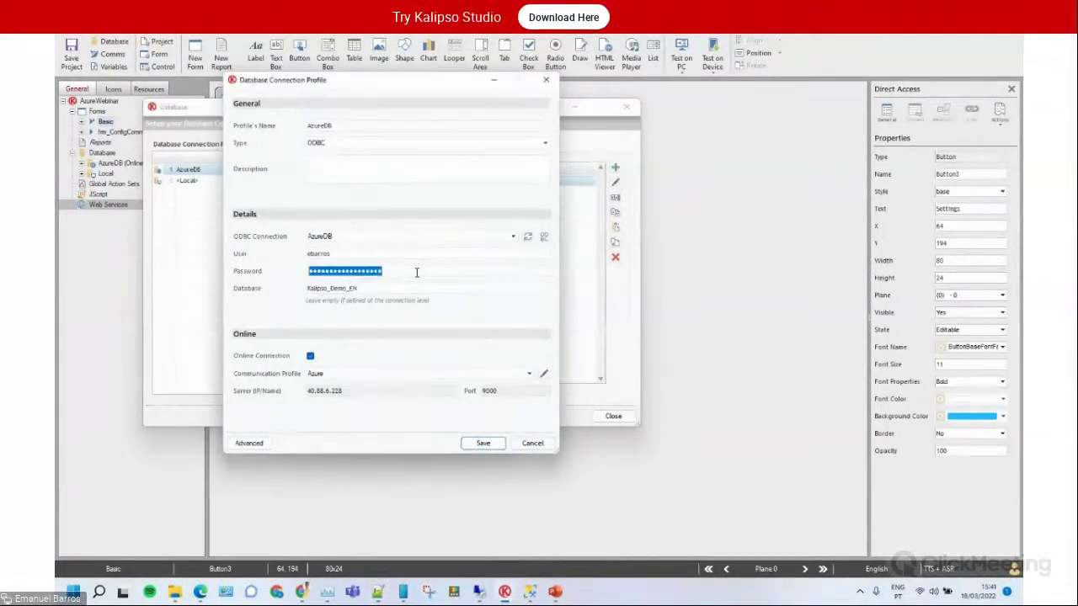
click(415, 272)
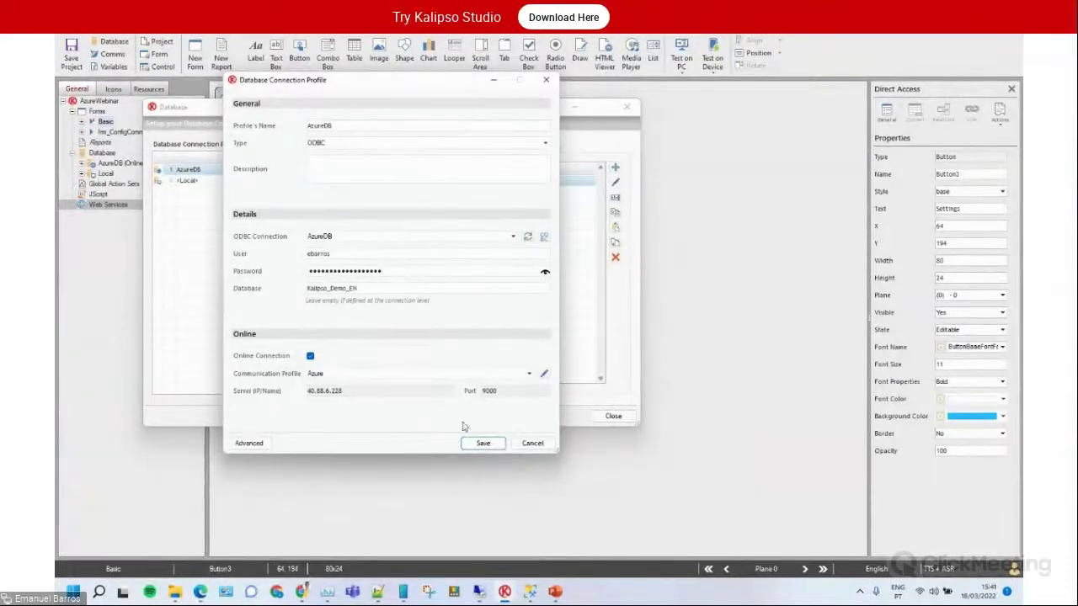
click(480, 447)
click(606, 414)
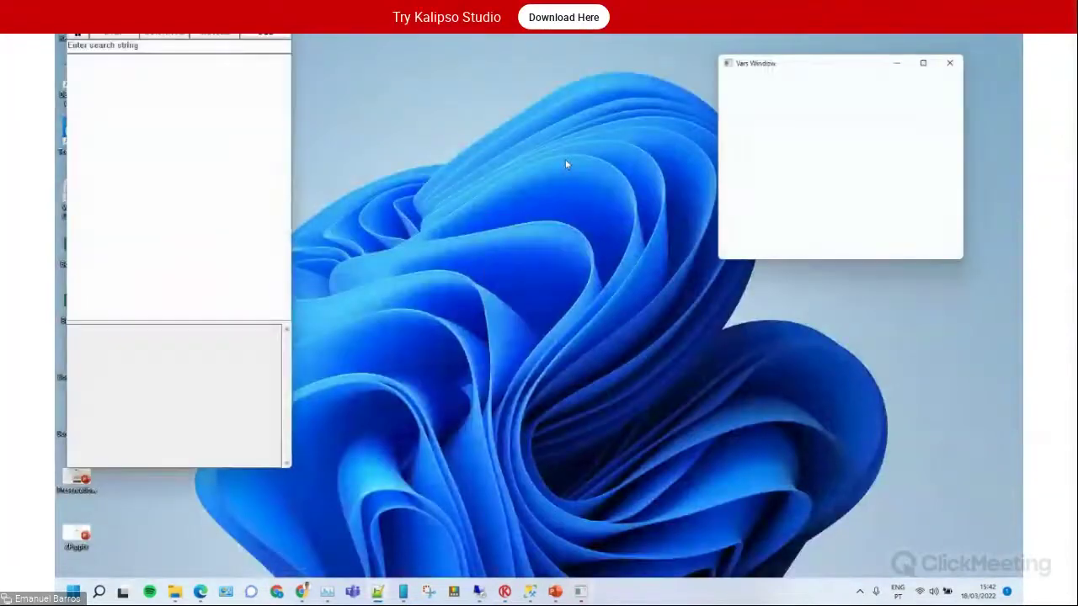
- Relaunch the simulator test with Erase data on Simulator checked, then ping the MIS Communicator
click(479, 197)
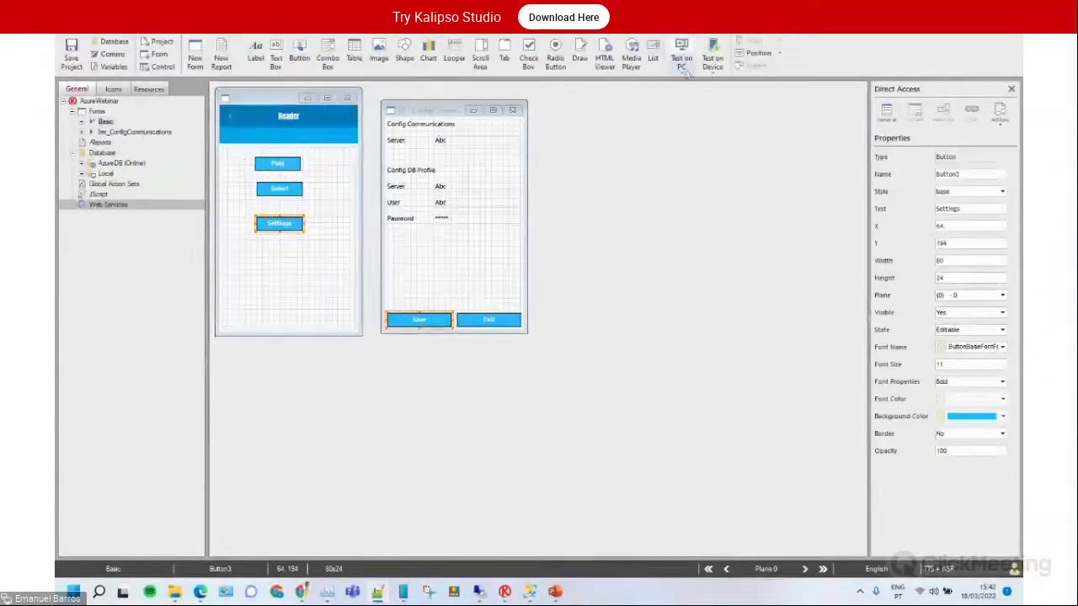
key(F5)
click(267, 195)
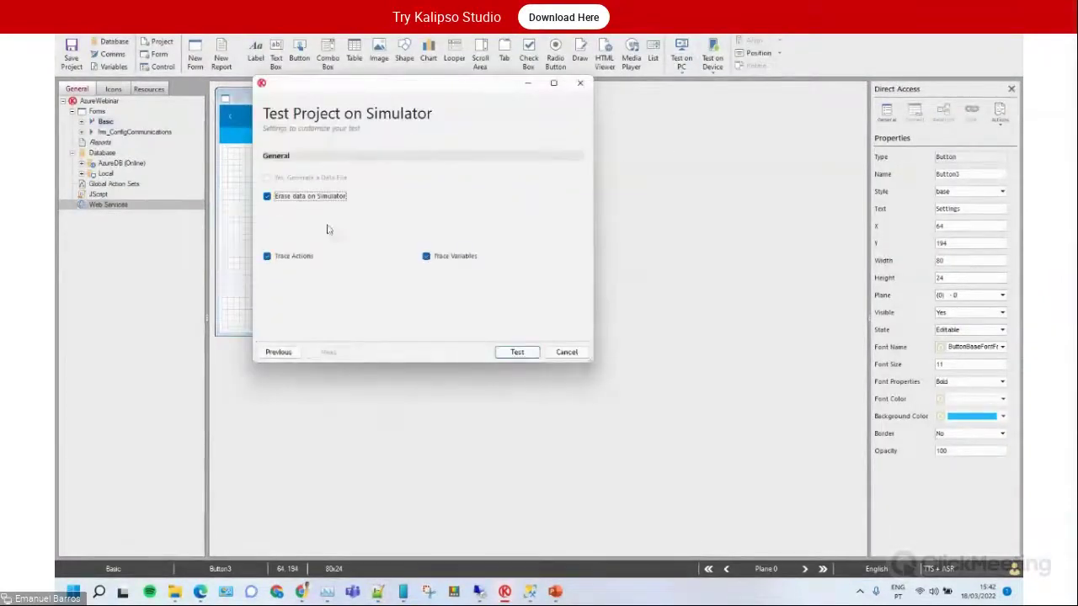
key(Return)
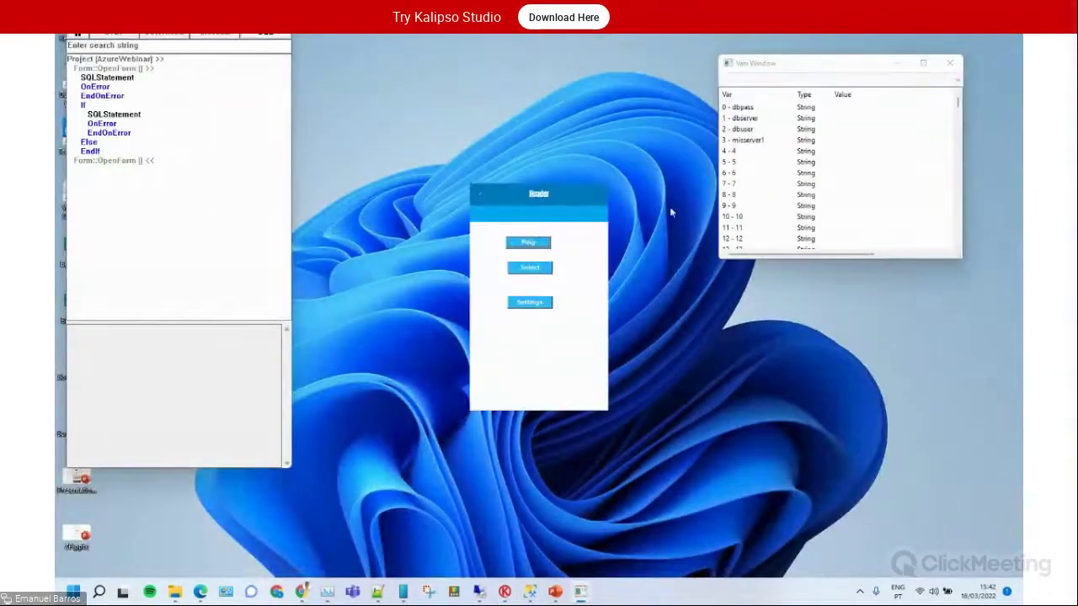
click(529, 247)
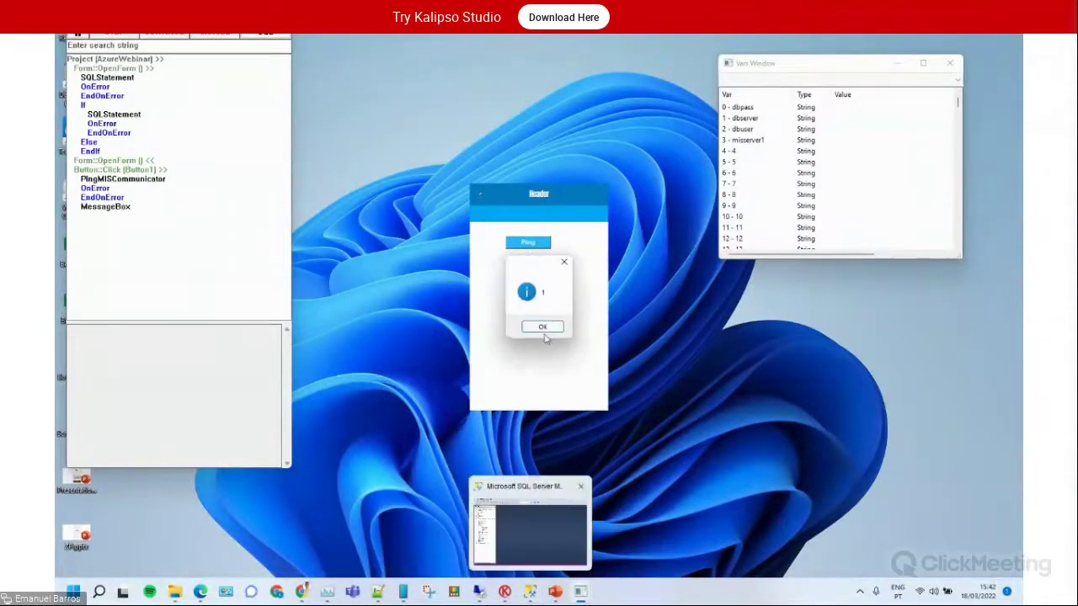
- Stop the local MIS Communicator engine from the system tray
click(860, 594)
click(848, 558)
click(963, 528)
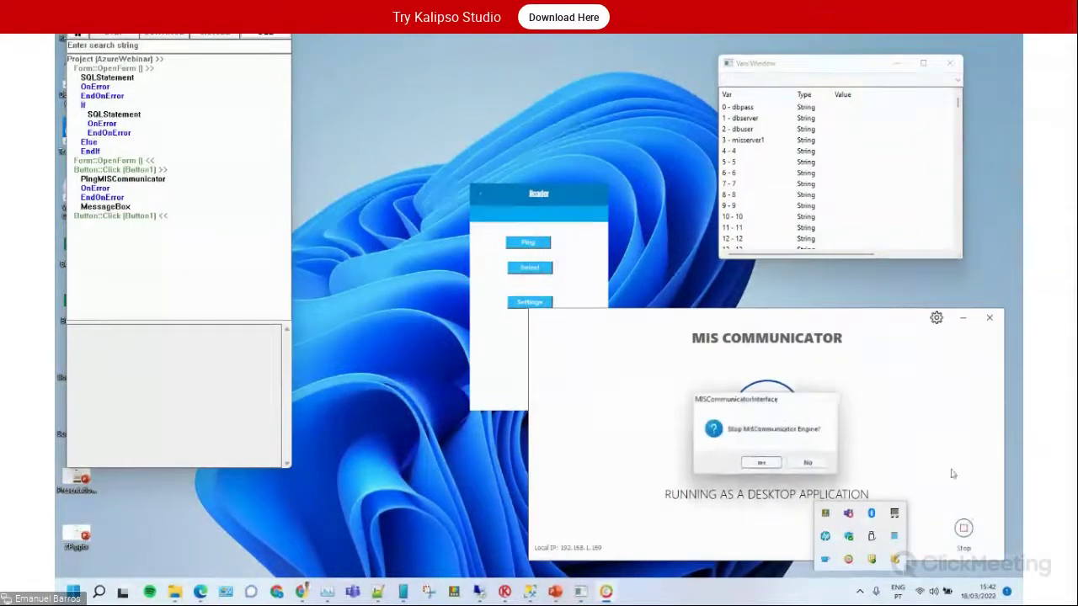
click(761, 462)
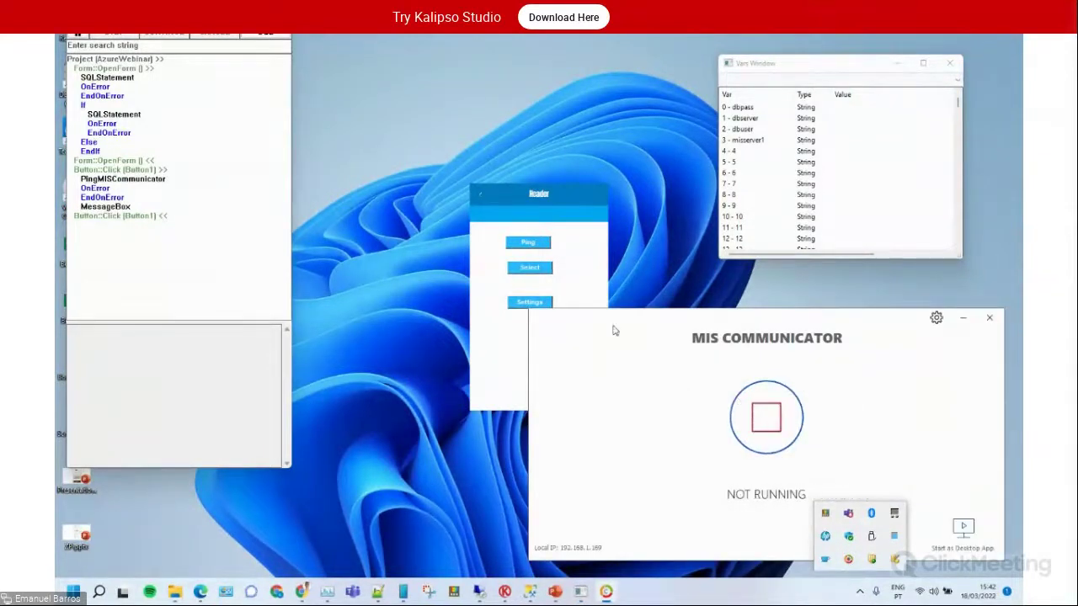
- Run the Select query in the simulator and dismiss its result of 1
click(537, 269)
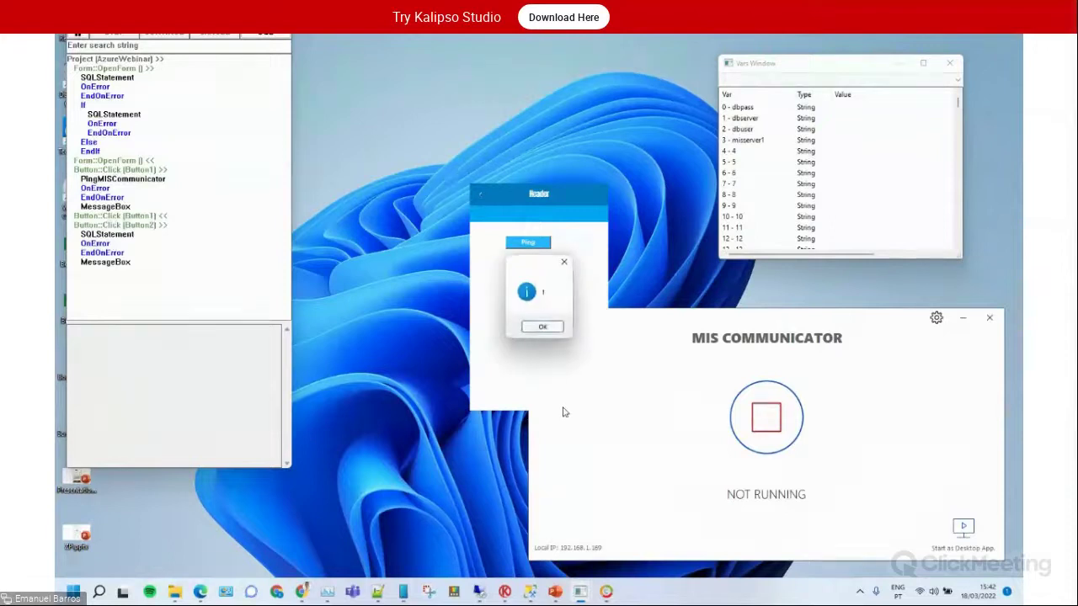
click(543, 330)
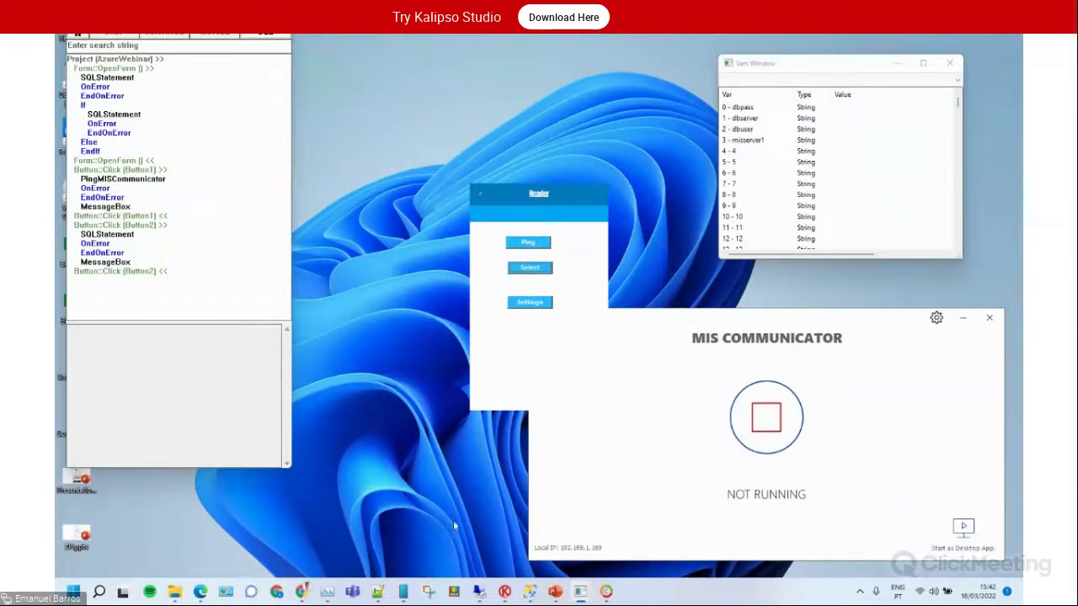
mouse_move(577, 594)
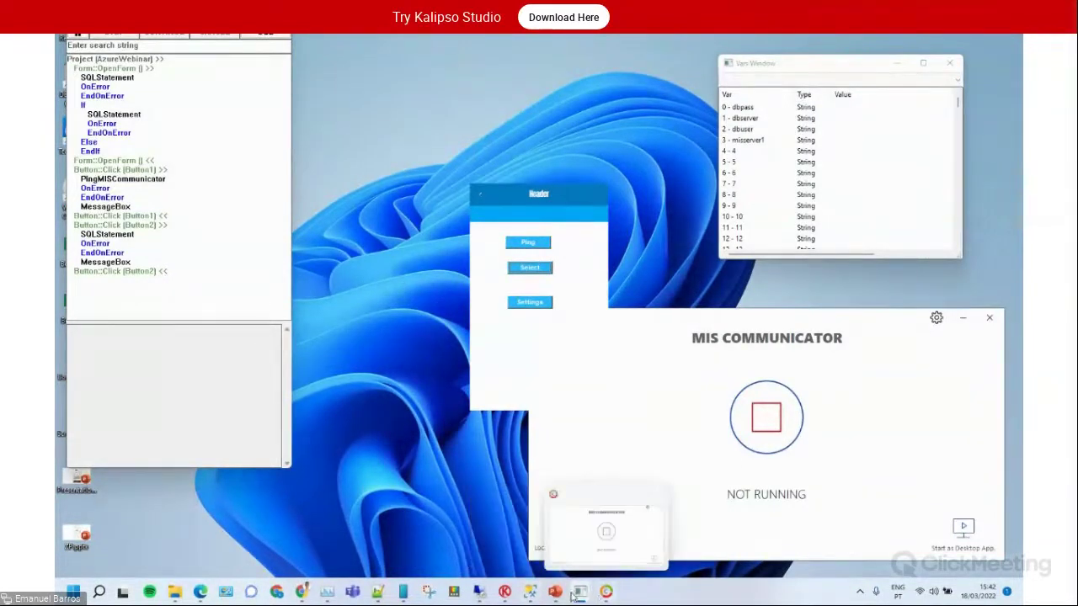
- On the Azure server, check the MIS Communicator log's Executing SQL and Sending answer (1 records) entries
click(481, 594)
drag(708, 262, 585, 149)
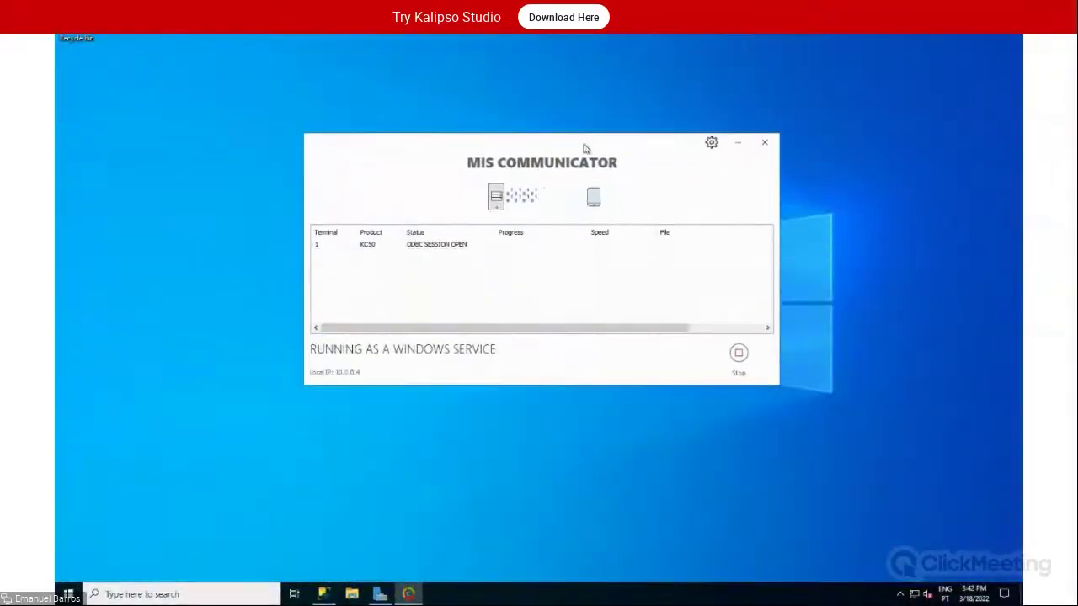
click(711, 143)
click(717, 209)
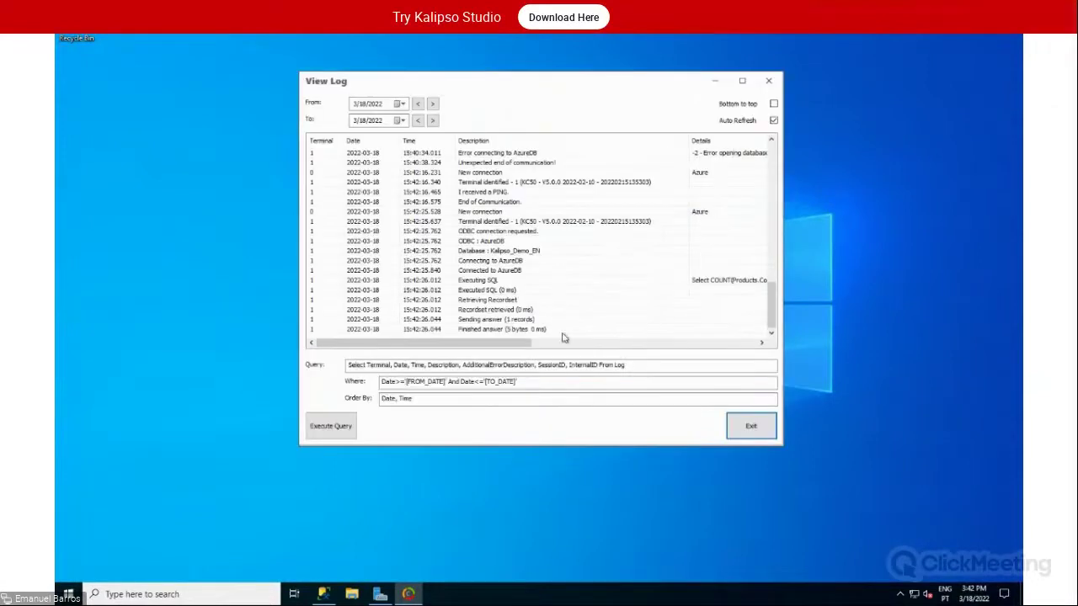
drag(564, 343, 676, 342)
click(540, 281)
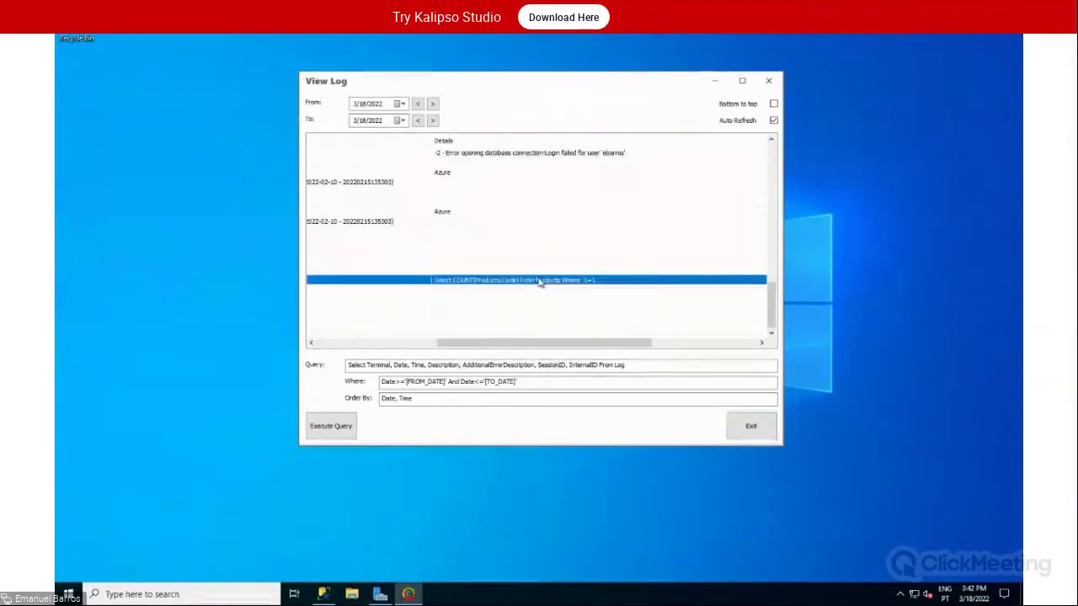
drag(566, 345, 439, 346)
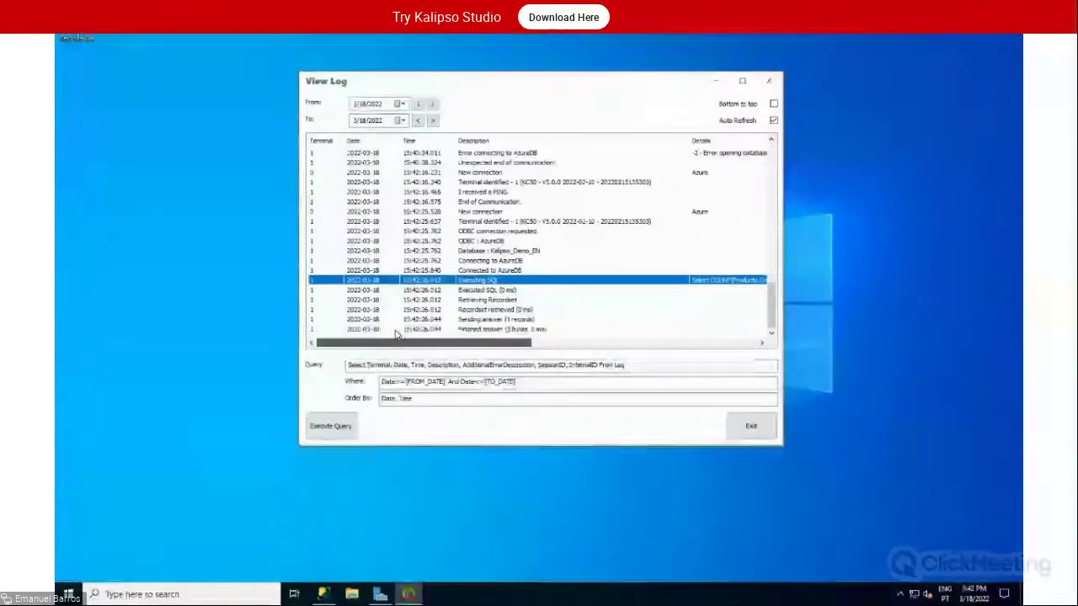
click(516, 321)
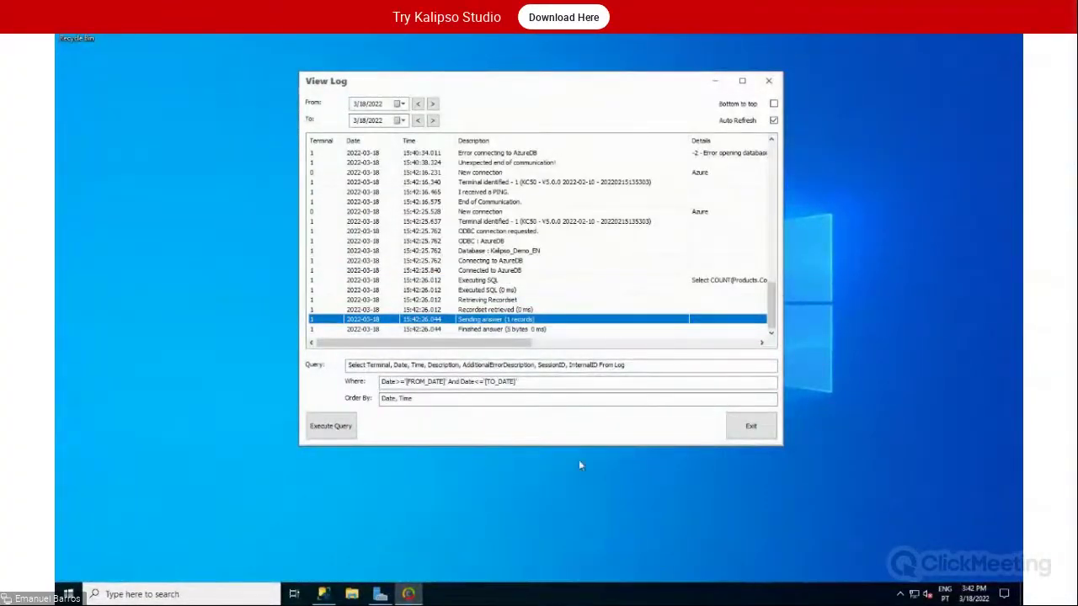
click(745, 425)
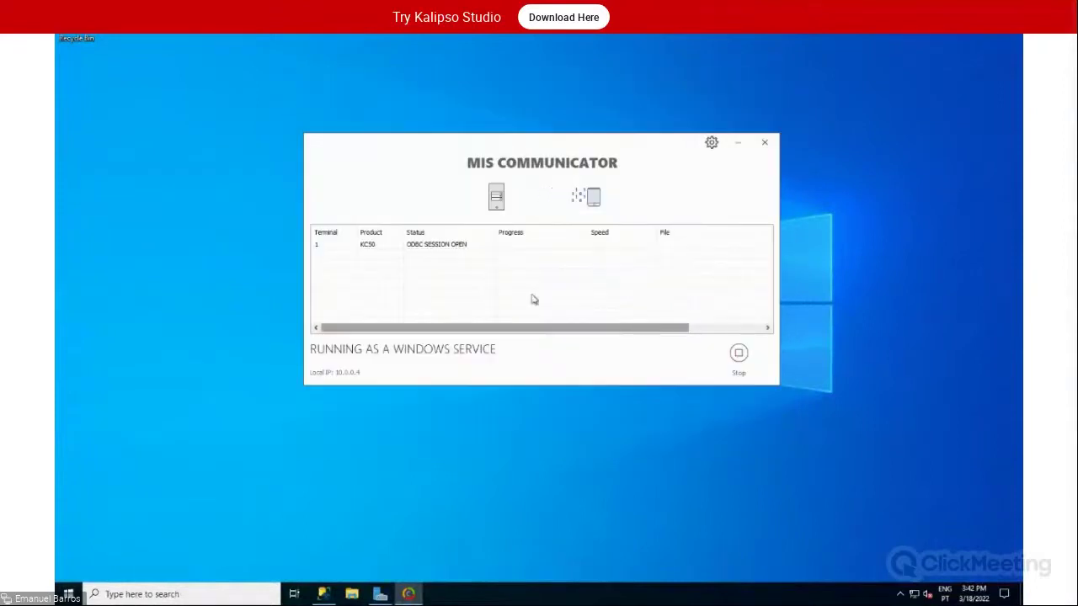
- Empty the Azure server's Recycle Bin
right_click(78, 38)
click(109, 41)
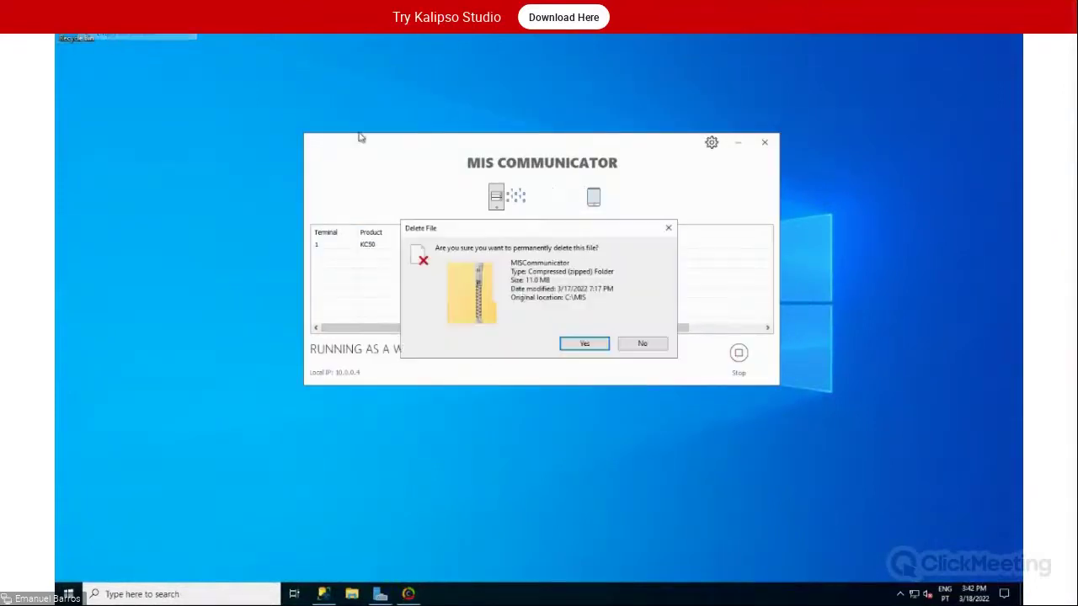
click(579, 345)
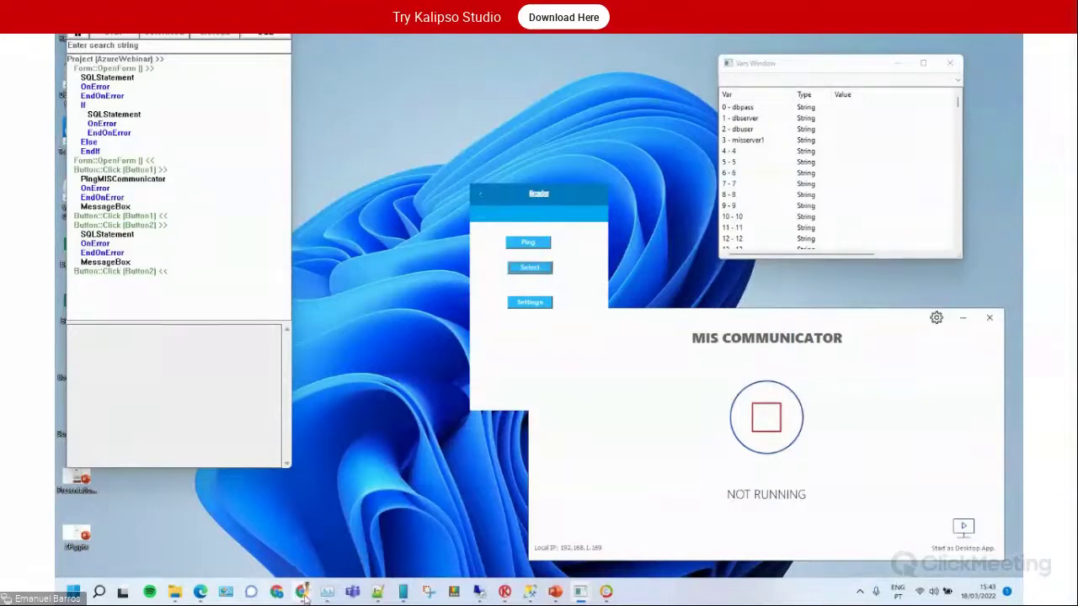
- Show the maximized PowerPoint deck on slide 2, comparing local MIS (192.168.1.169) with Azure (40.88.6.228)
mouse_move(554, 594)
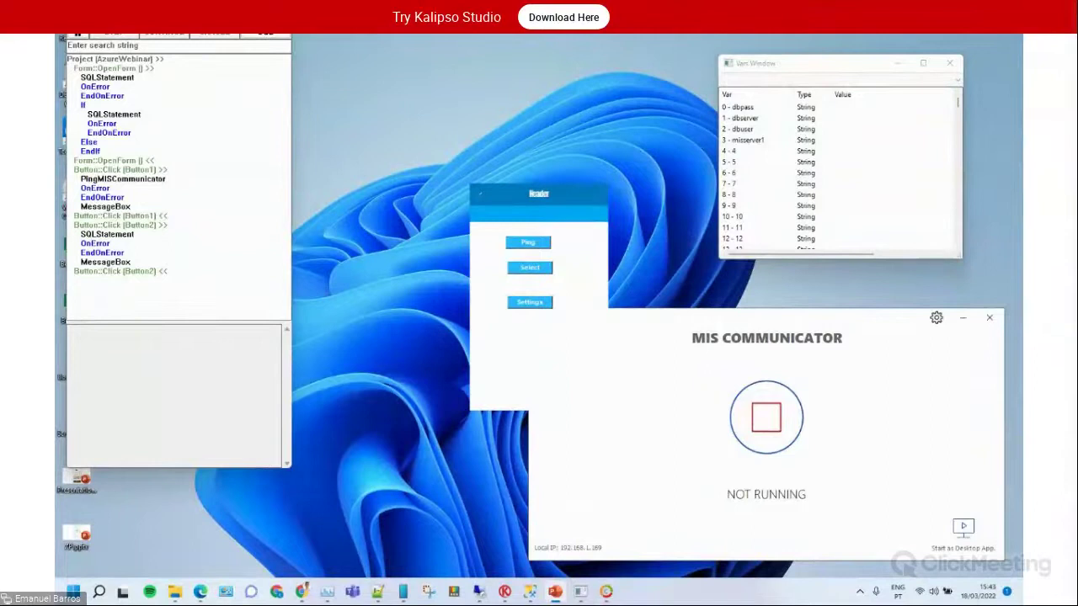
key(alt+Tab)
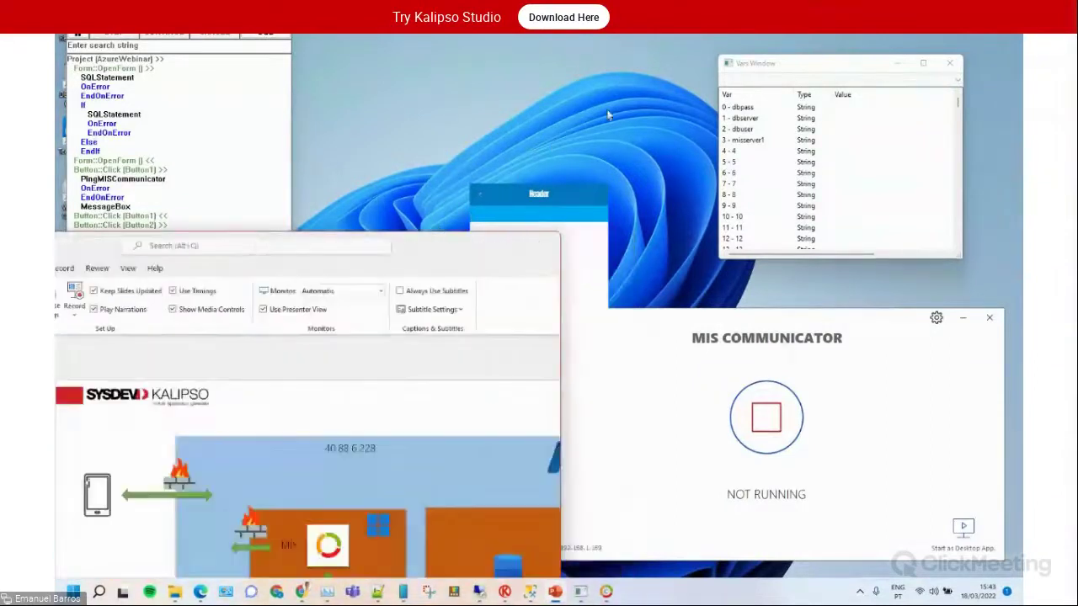
double_click(623, 107)
click(165, 229)
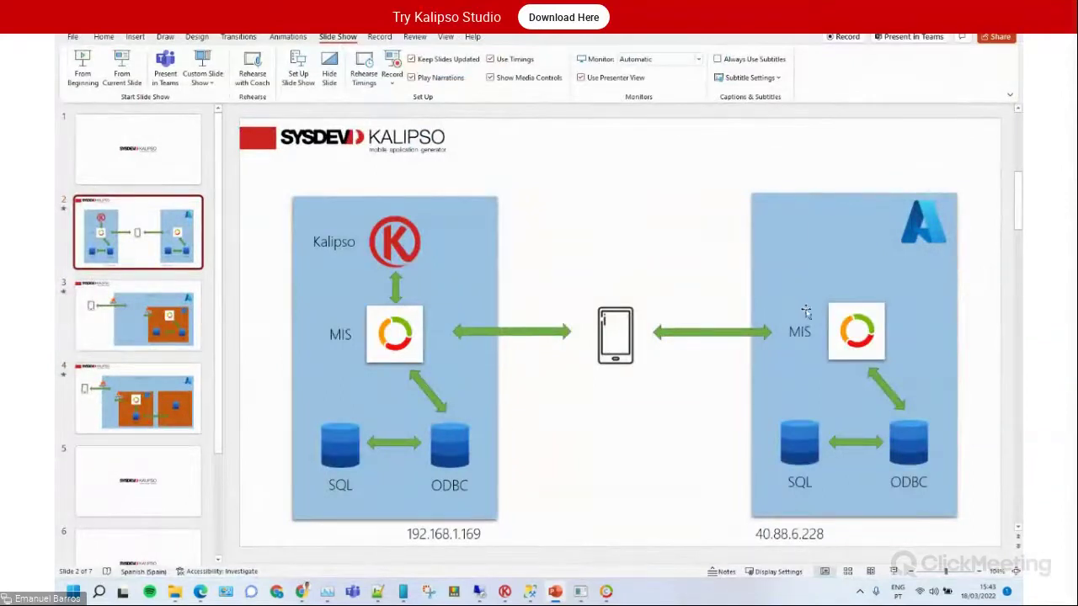